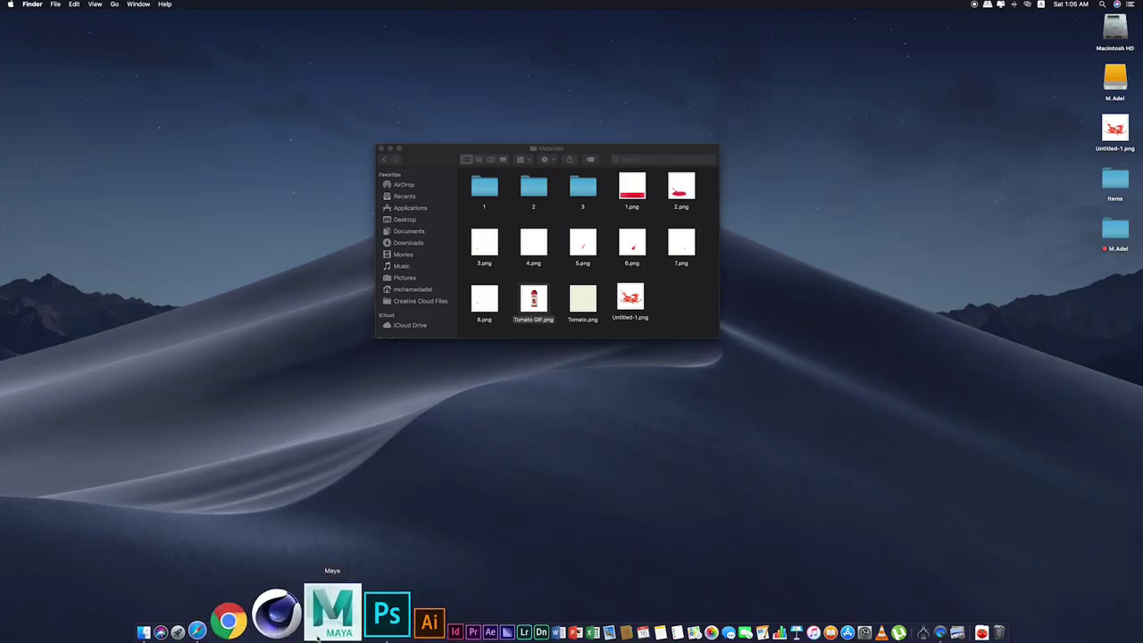
Launch Photoshop CC 2019 from the Dock to reach the Home screen with recent files
click(383, 613)
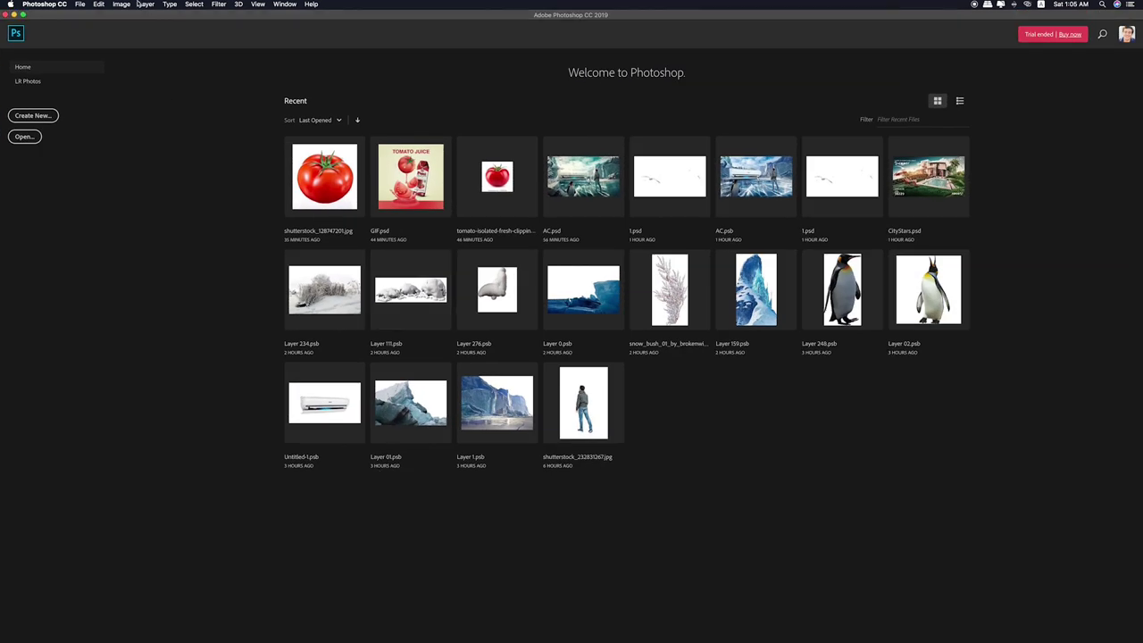
Create a new white 2000 × 2000 px, 300 ppi document named Tomato
click(79, 4)
key(super+n)
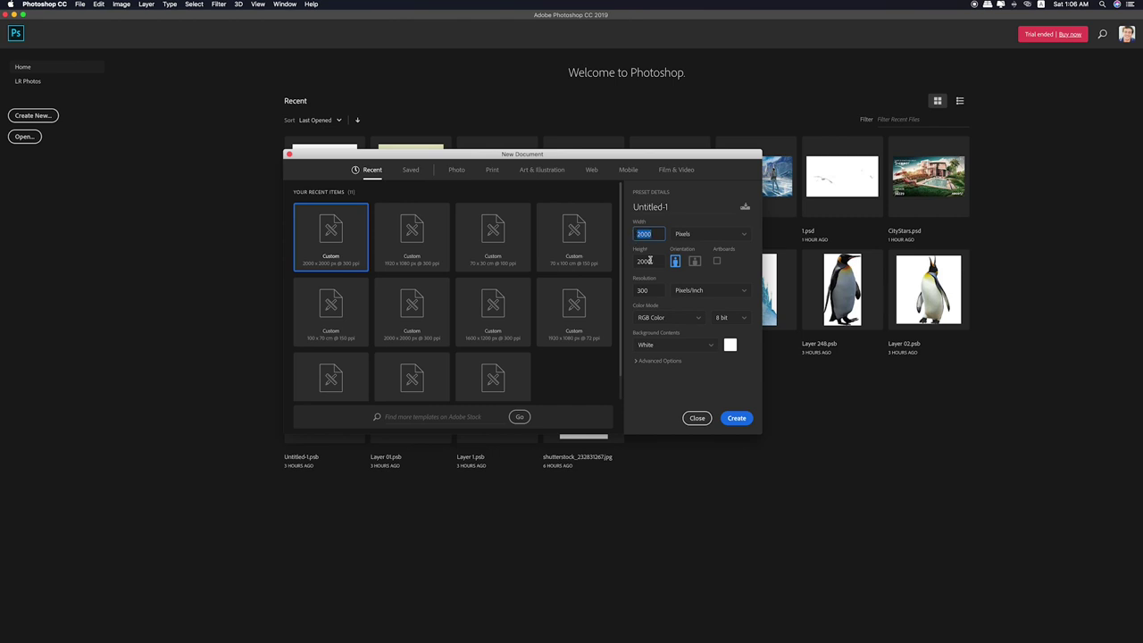
click(676, 206)
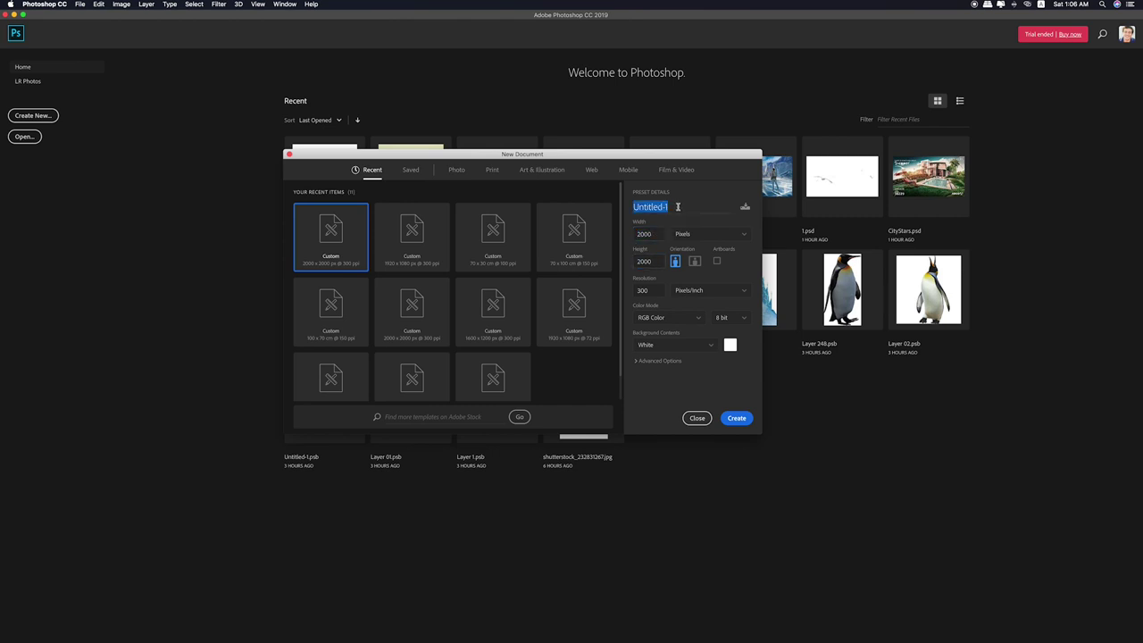
text(Tomato)
click(735, 417)
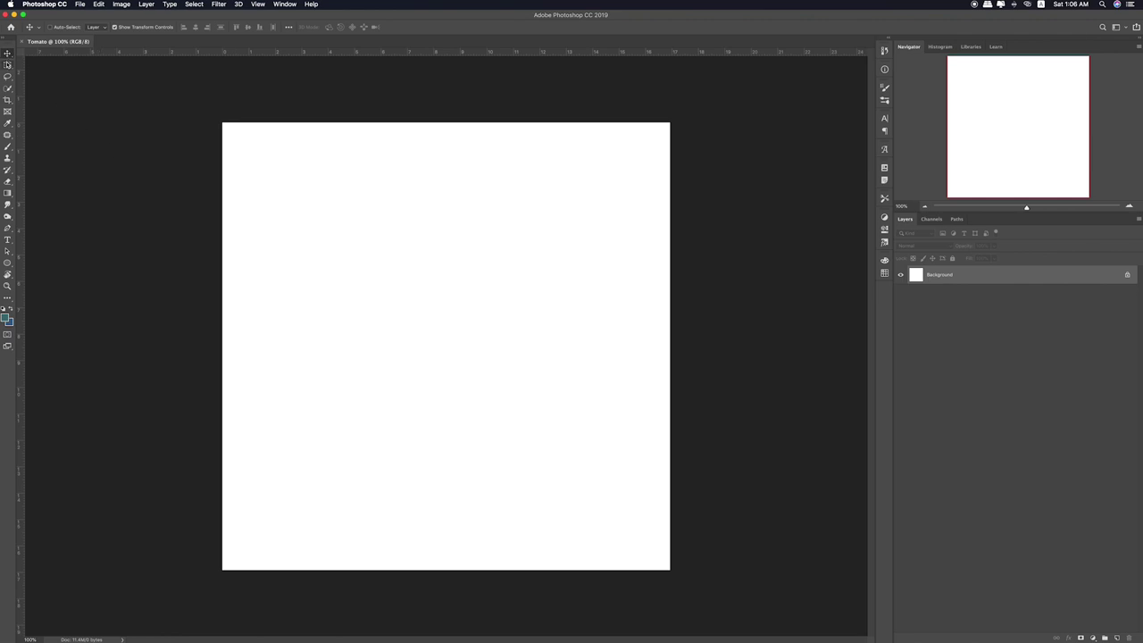
Find and preview Tomato.png in the Finder Materials folder
click(8, 65)
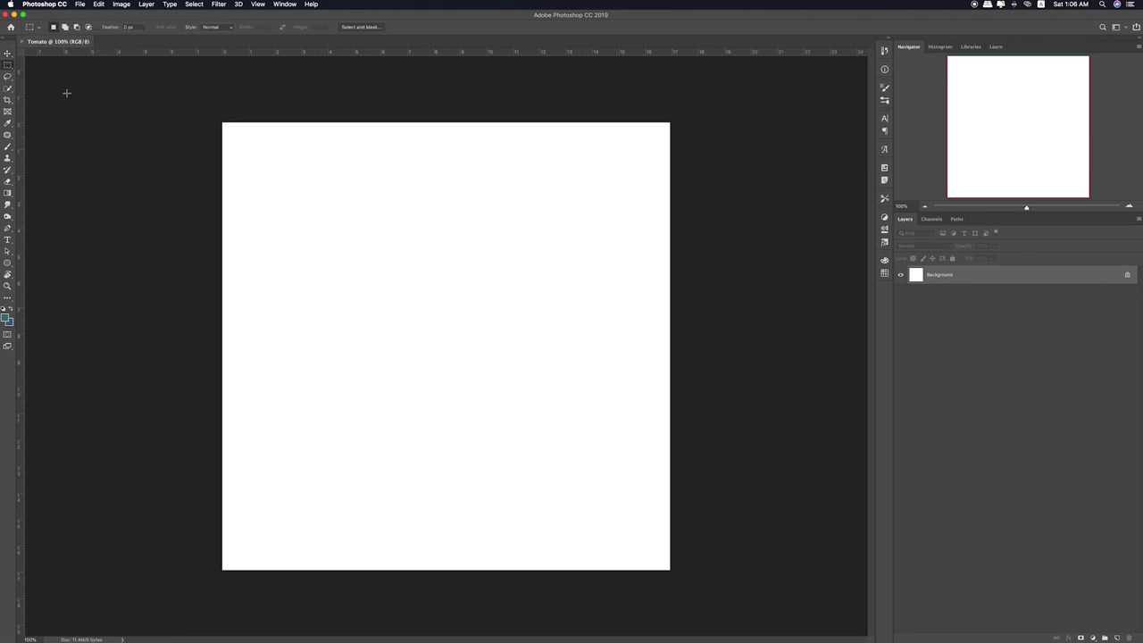
key(super+equal)
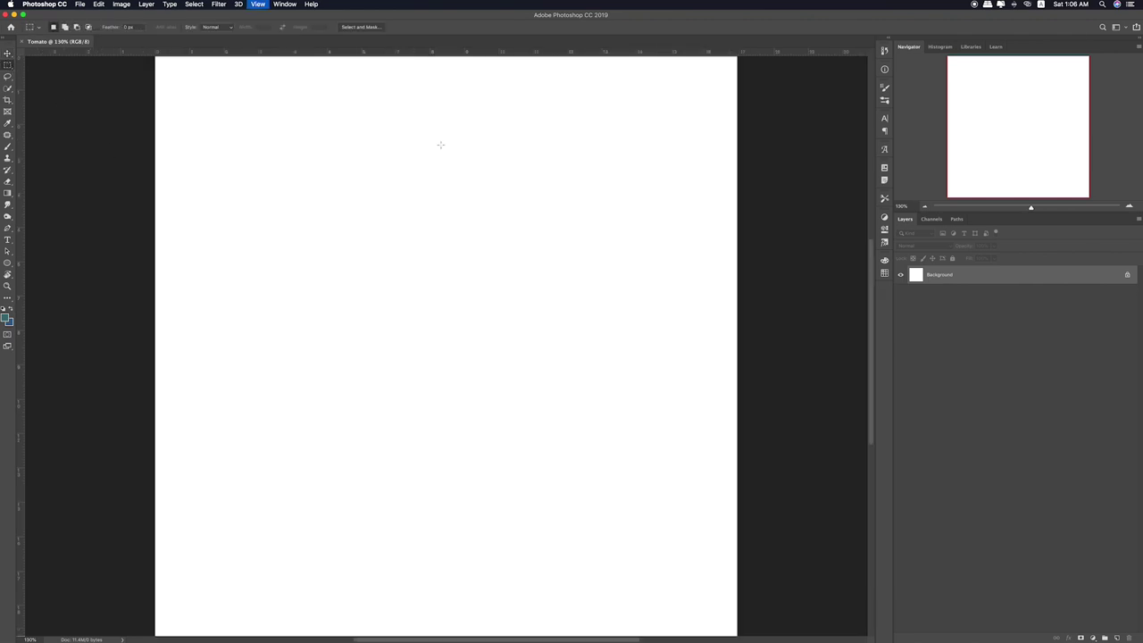
key(super+minus)
key(super+Tab)
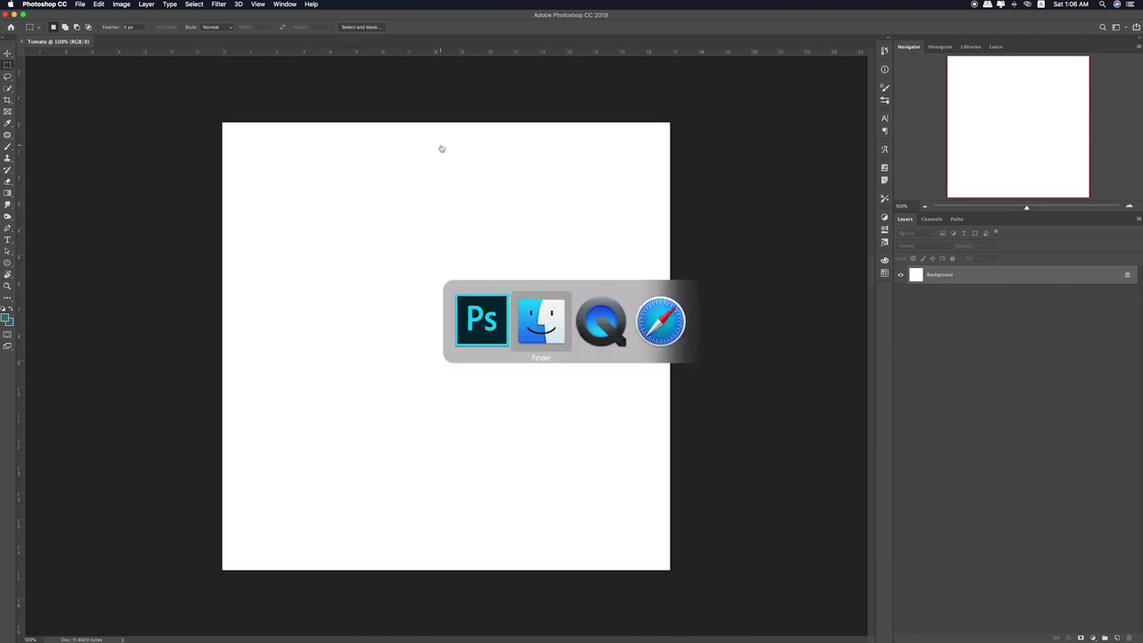
key(super+Tab)
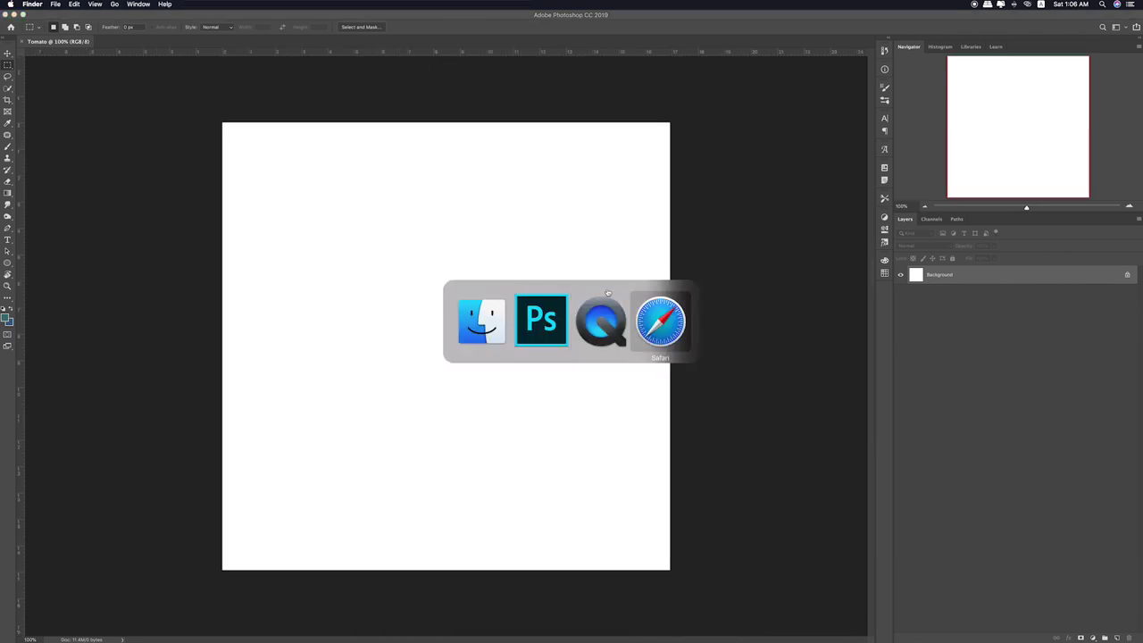
click(577, 301)
key(space)
key(space)
Place Tomato.png on the canvas and scale it to fill the whole canvas
drag(577, 301, 251, 259)
key(Return)
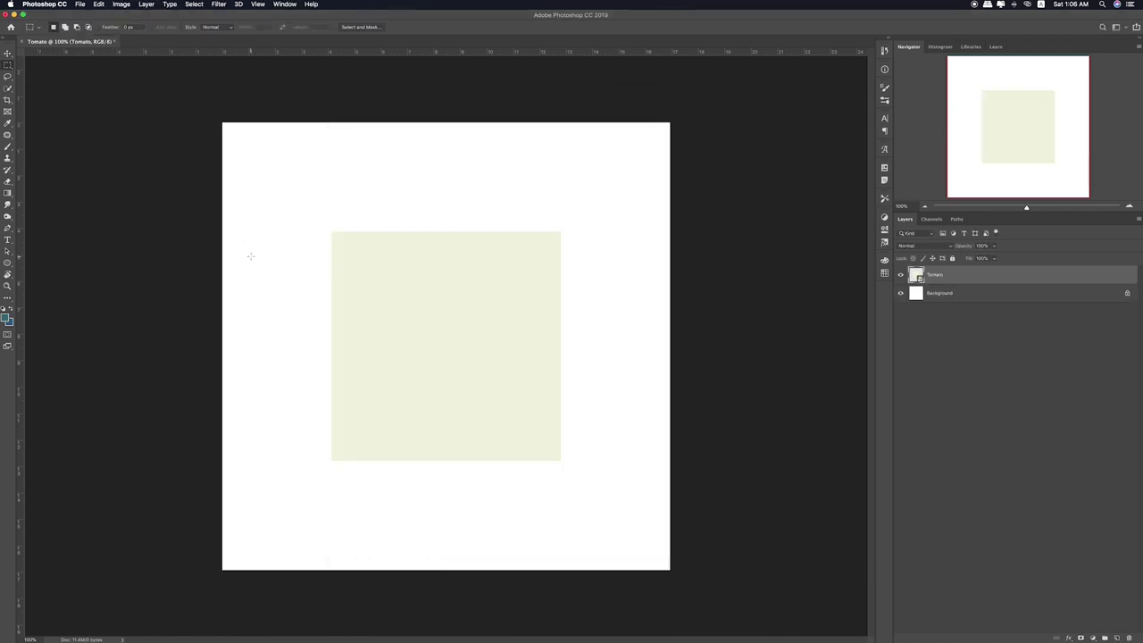
key(super+t)
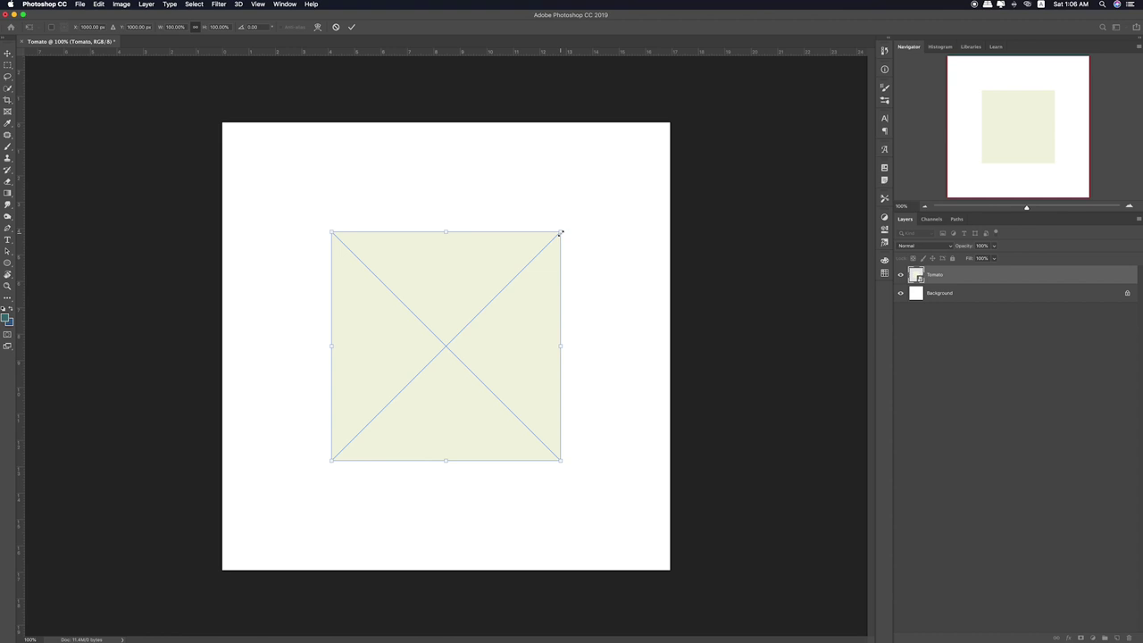
drag(561, 232, 664, 116)
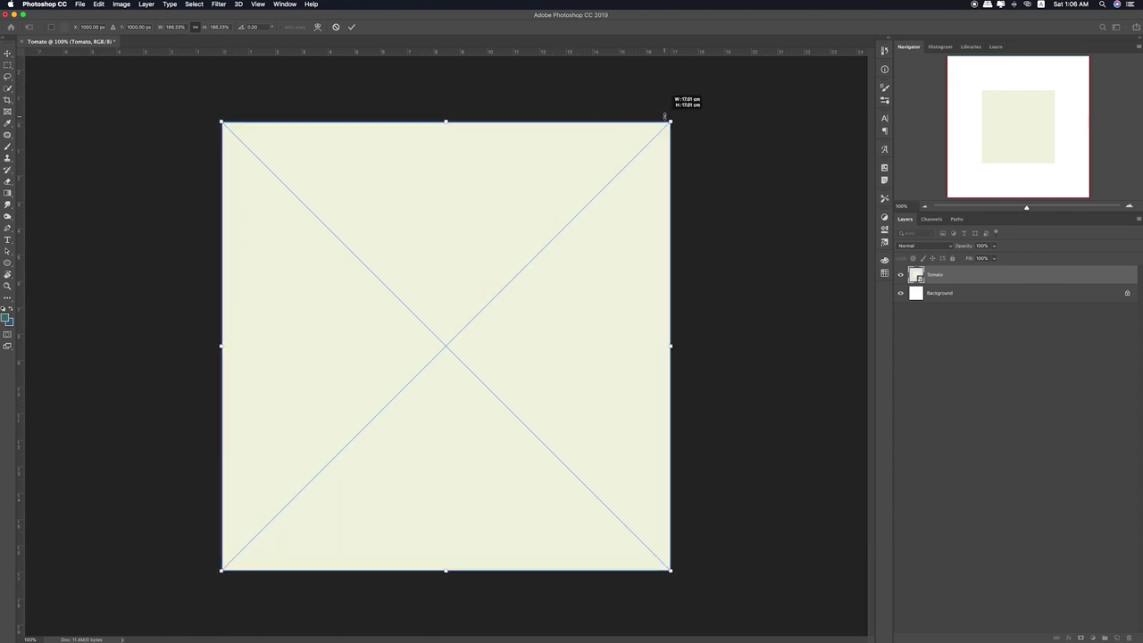
key(Return)
Pick Tomato GIF.png in the Materials folder and drag it onto the canvas
key(super+Tab)
click(533, 299)
click(484, 307)
click(485, 243)
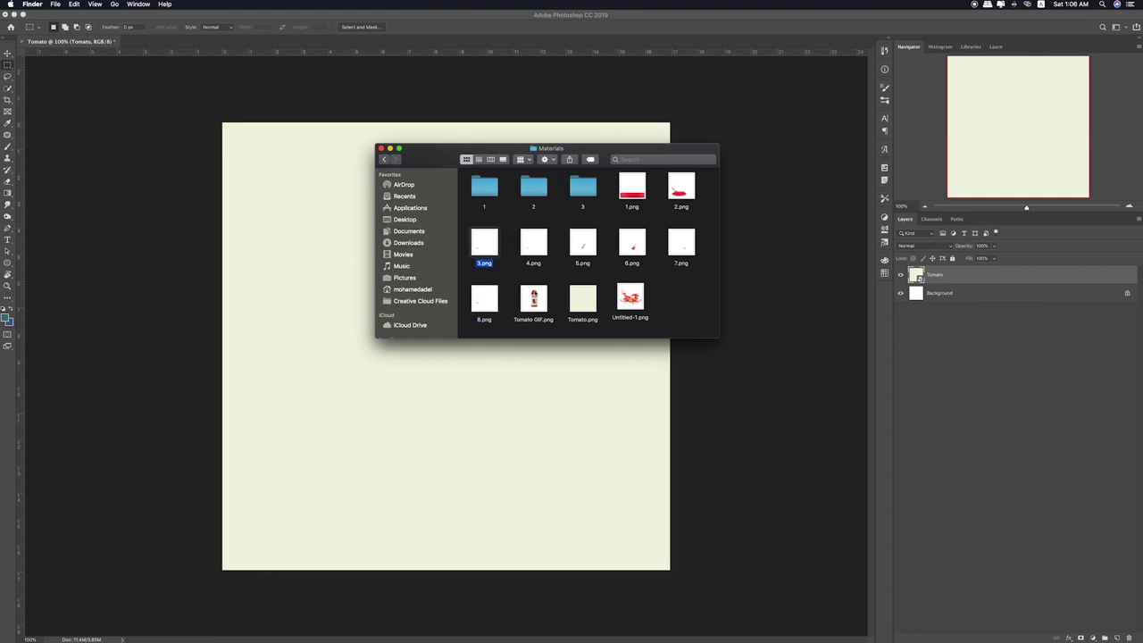
drag(533, 299, 282, 228)
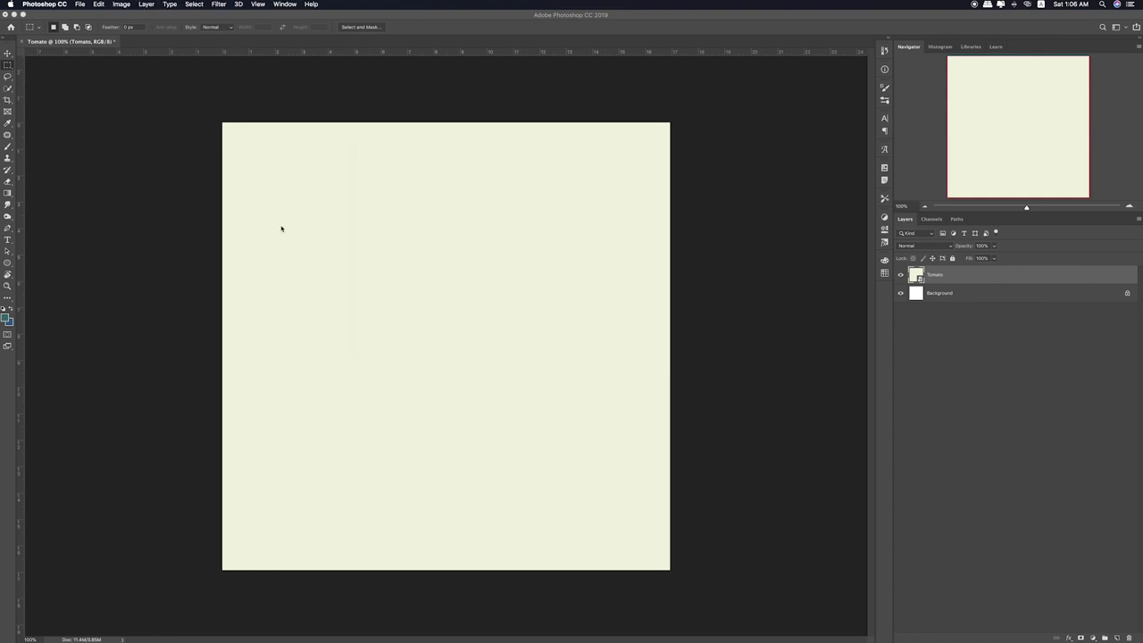
Commit the Tomato GIF carton, enlarge it about 127% around its centre, and zoom in
key(Return)
key(ctrl+t)
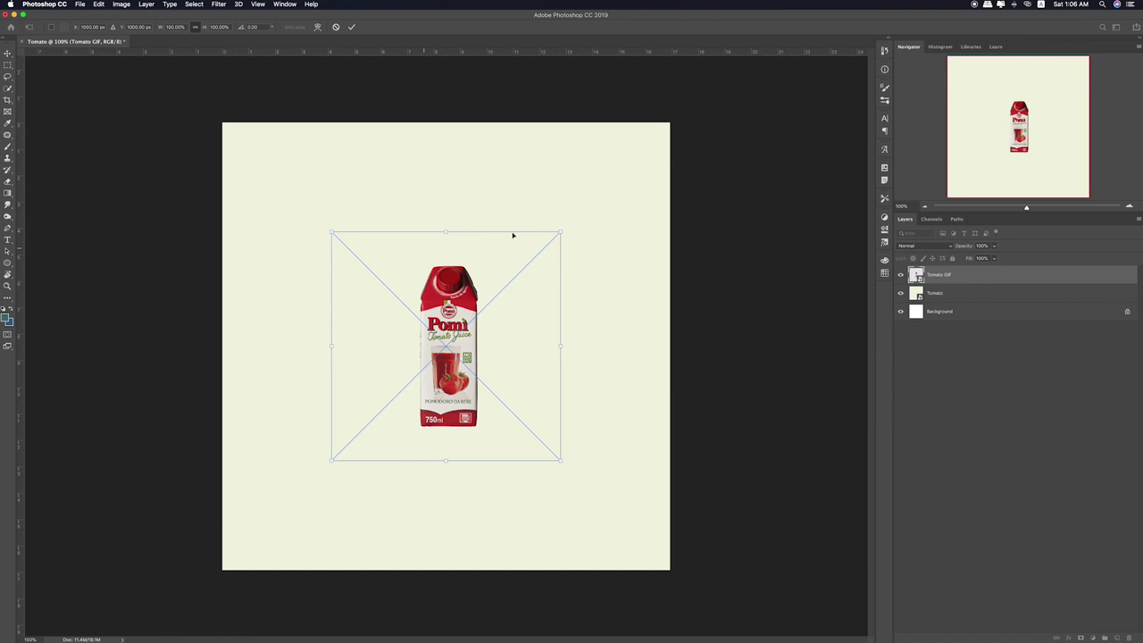
drag(559, 234, 598, 201)
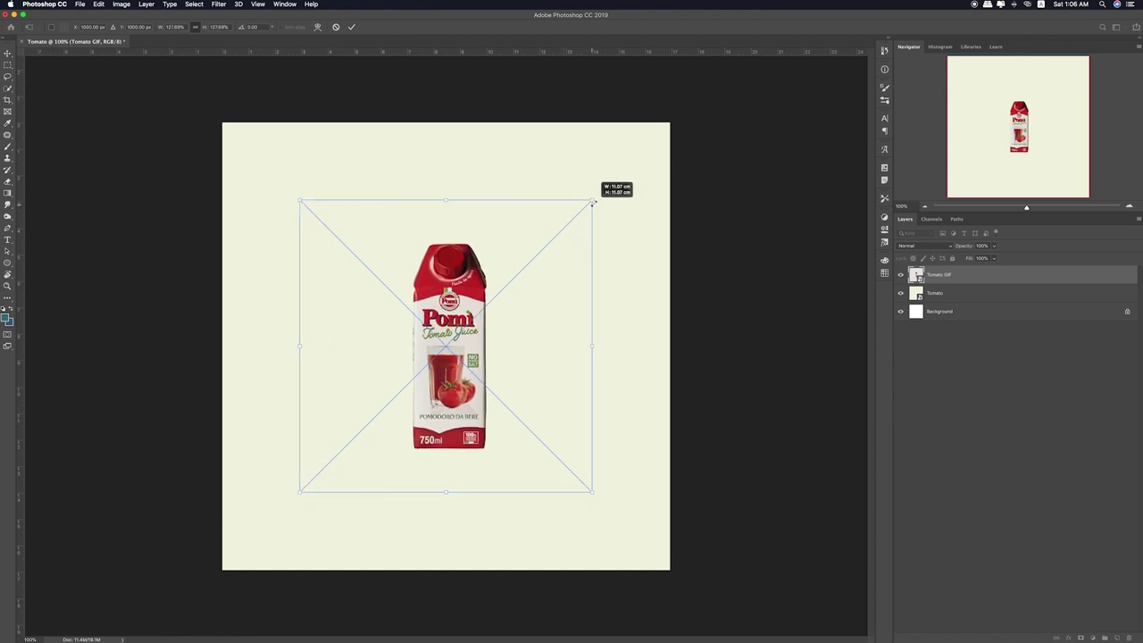
key(Return)
key(ctrl+plus)
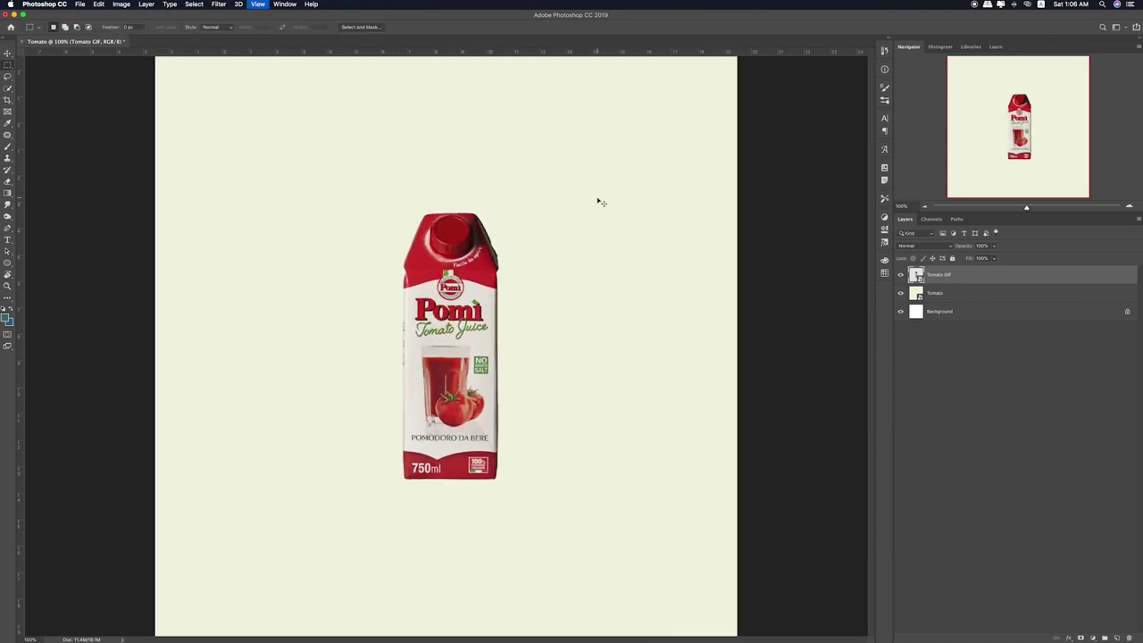
key(ctrl+plus)
key(ctrl+plus)
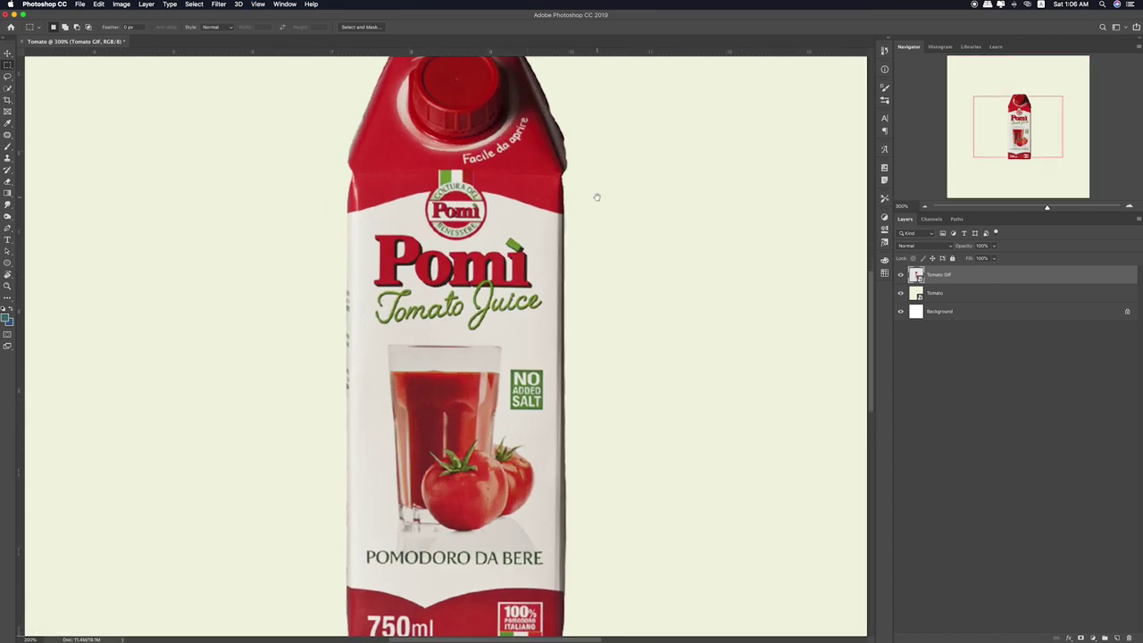
drag(595, 280, 584, 210)
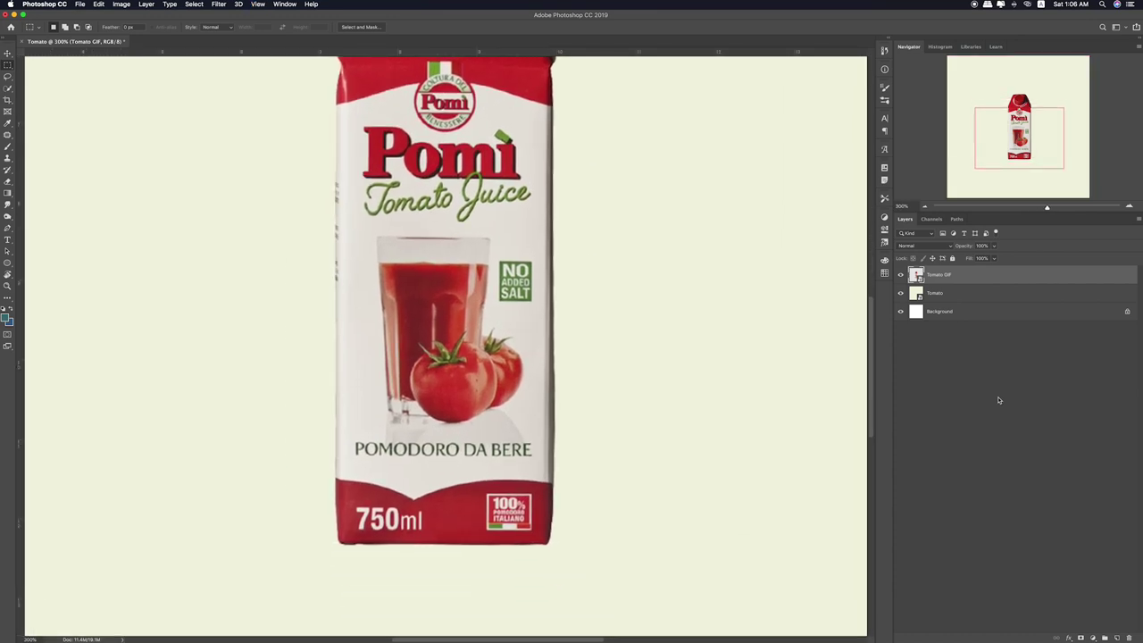
Group the carton, add a new layer clipped to it, and choose a dark paint colour
key(ctrl+g)
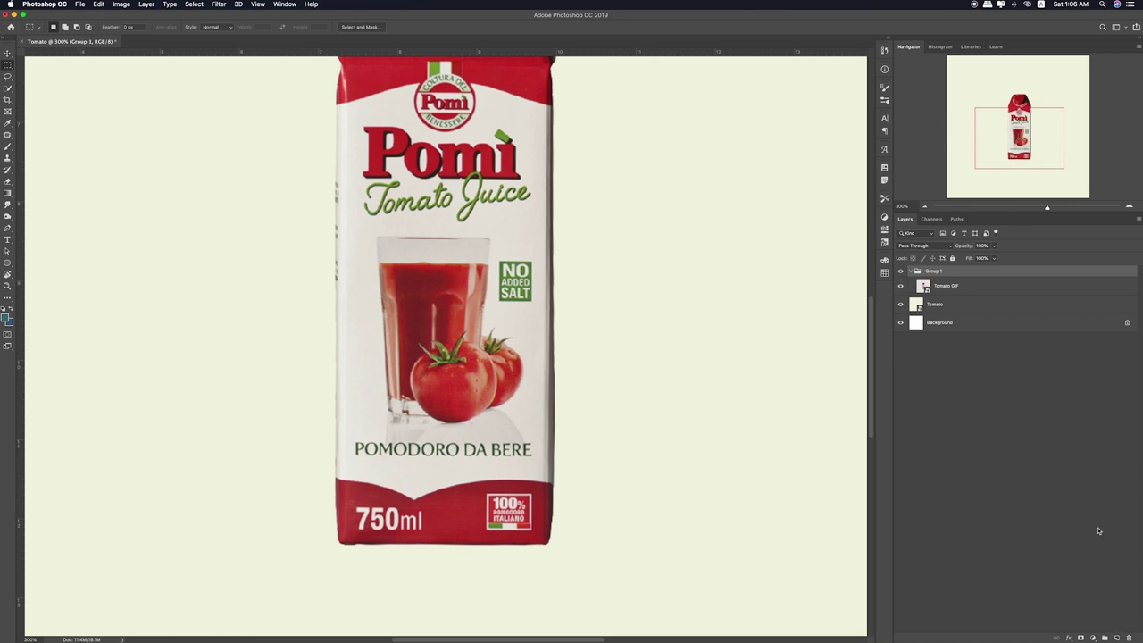
click(1116, 637)
alt+click(954, 298)
key(b)
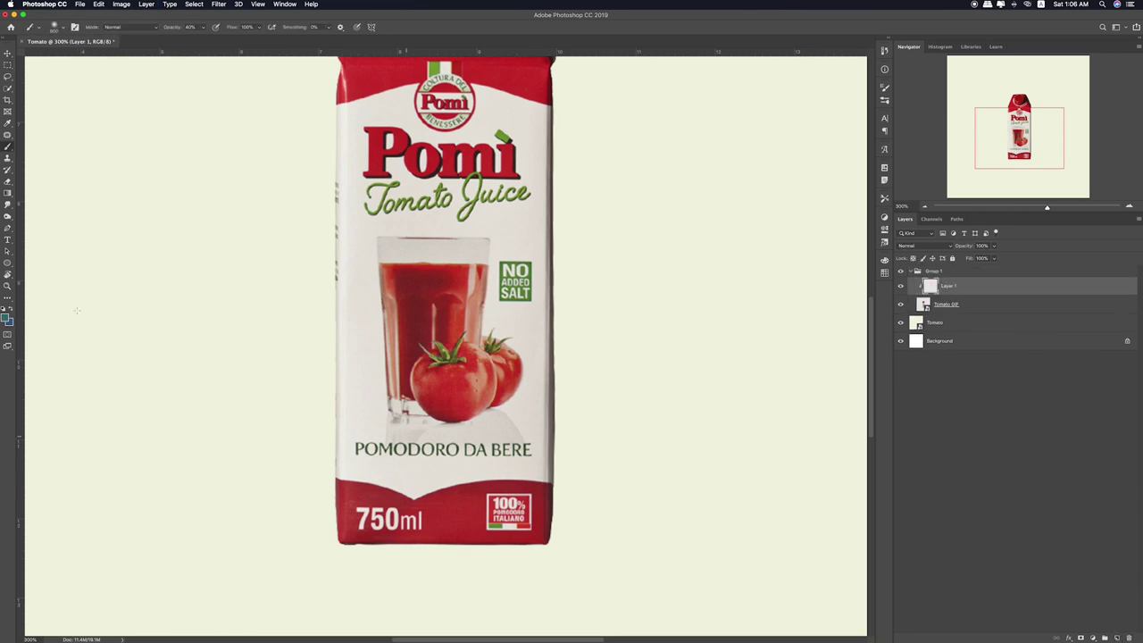
click(6, 317)
click(825, 392)
click(984, 304)
Paint dark along the carton's bottom edge and set that layer to Overlay blending
key(0)
key(bracketright)
key(bracketright)
key(bracketright)
key(bracketright)
key(bracketright)
key(bracketright)
drag(582, 548, 339, 576)
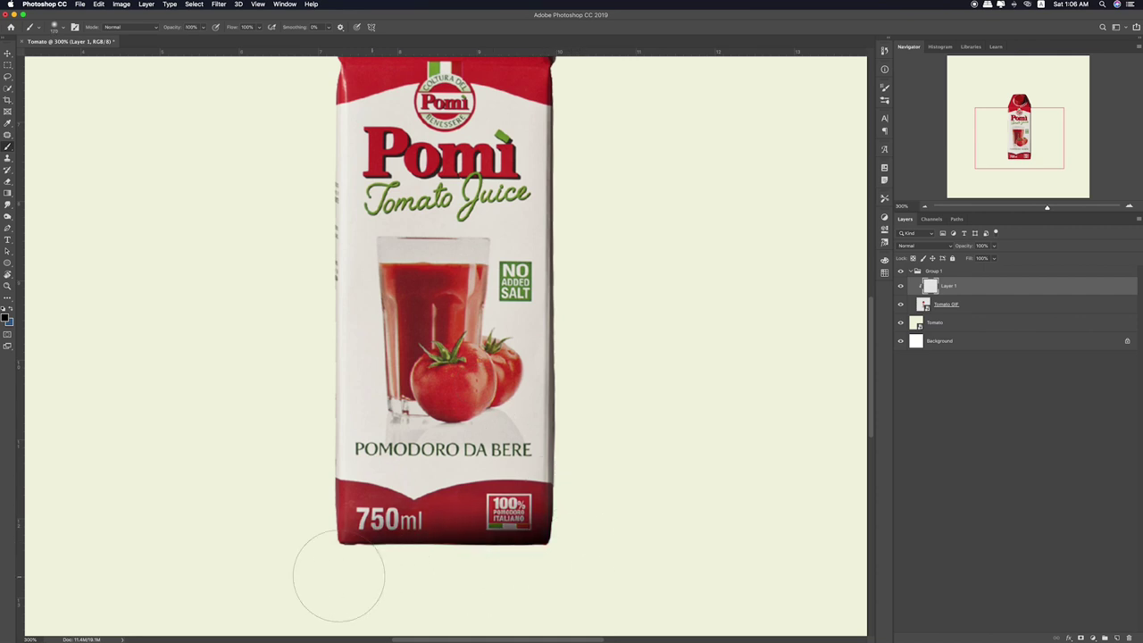
key(v)
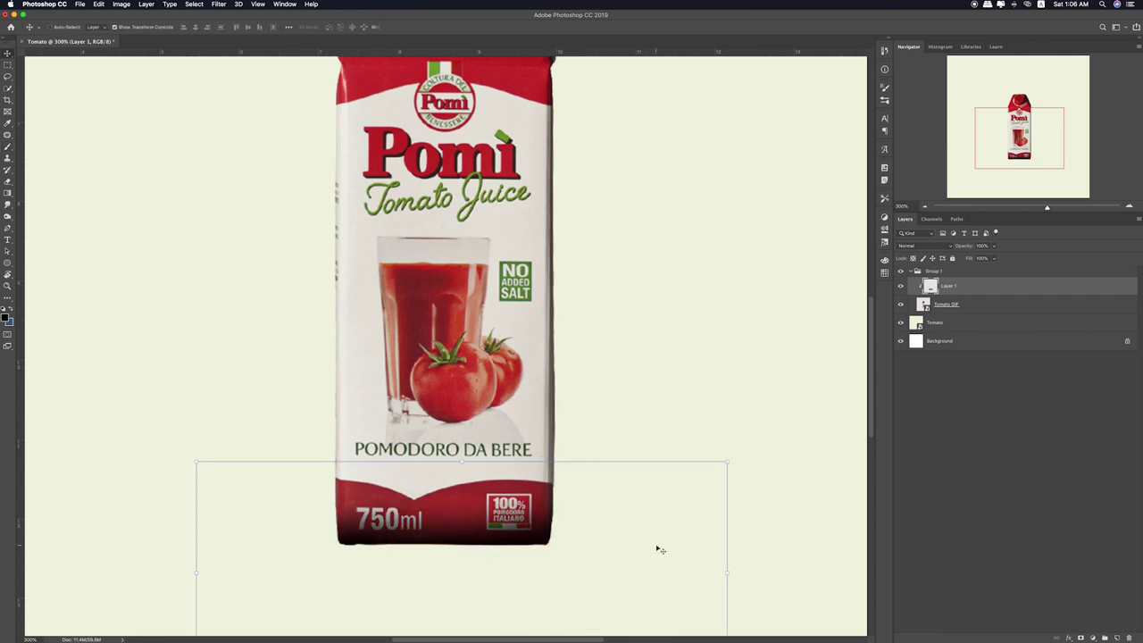
key(alt+shift+d)
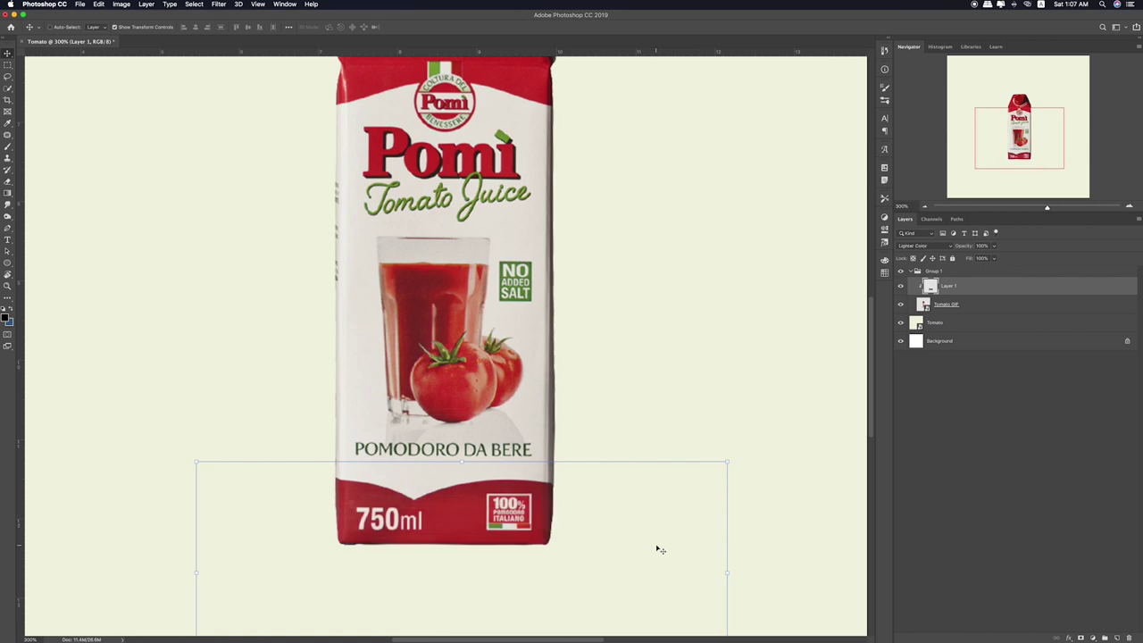
key(shift+plus)
key(e)
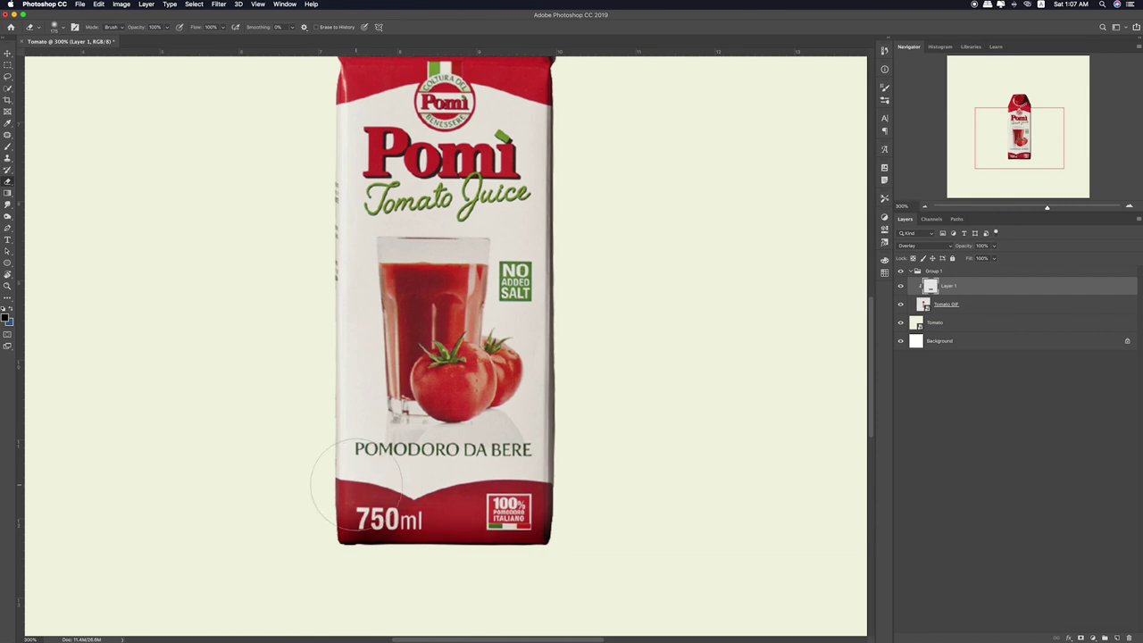
key(bracketright)
key(bracketright)
key(bracketright)
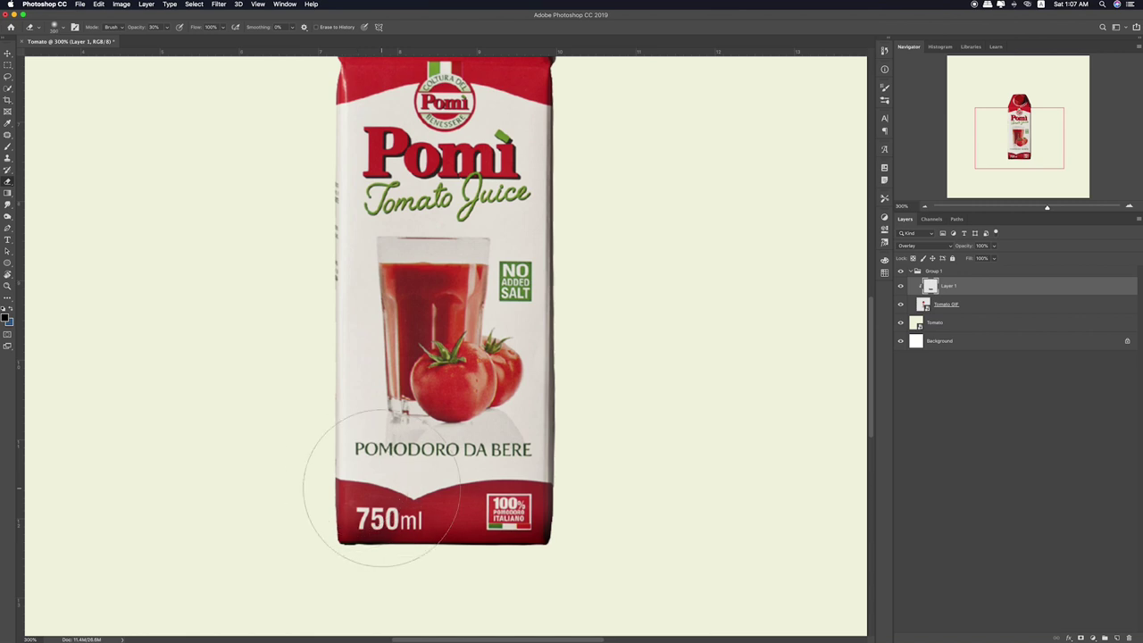
key(super+0)
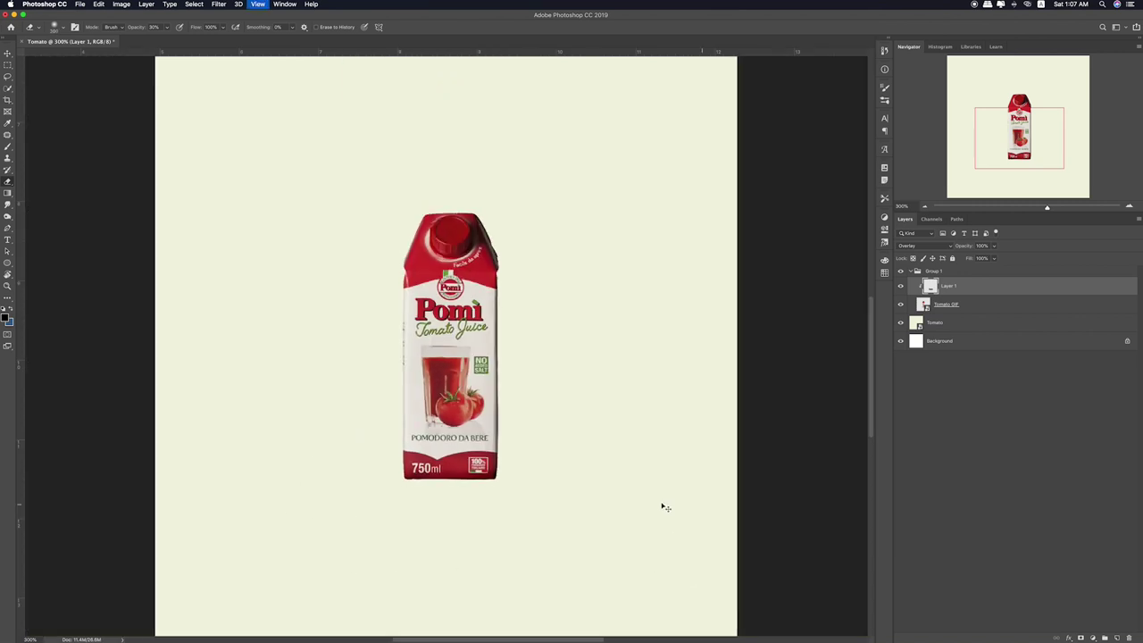
On a new layer above the background, paint a black blob and flatten it under the carton
click(996, 324)
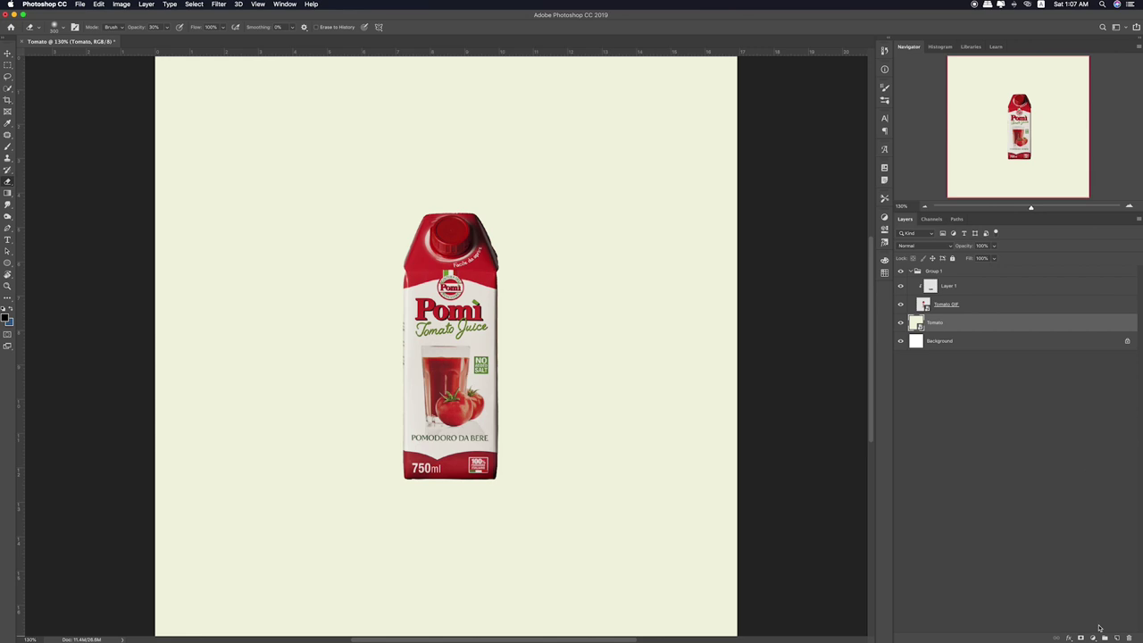
click(1116, 638)
key(b)
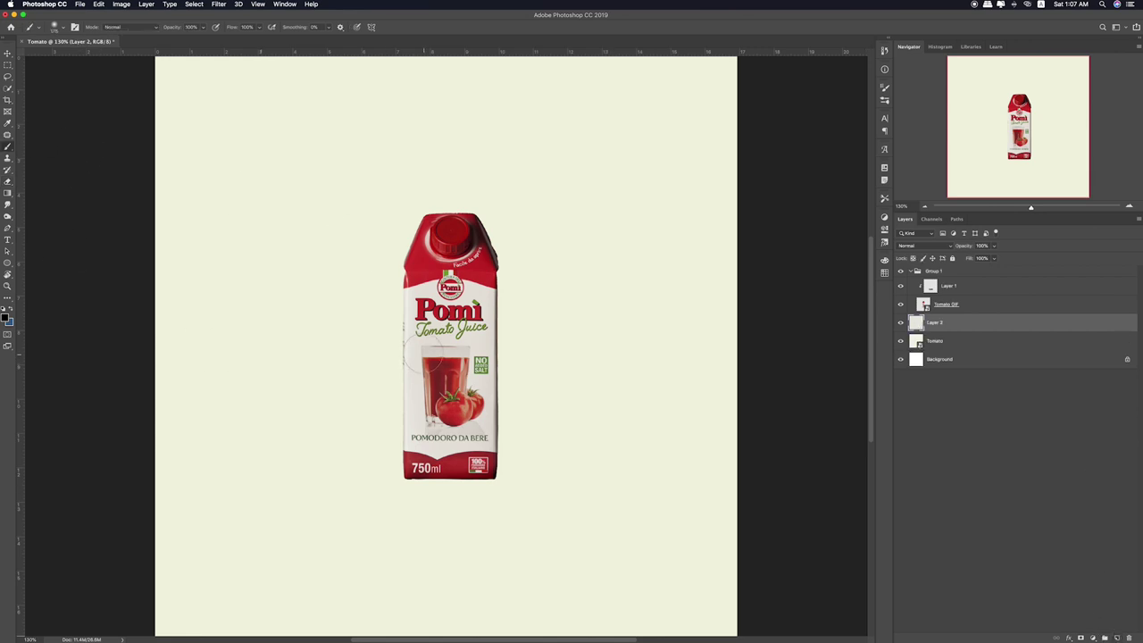
key(bracketright)
key(bracketright)
key(bracketright)
click(357, 329)
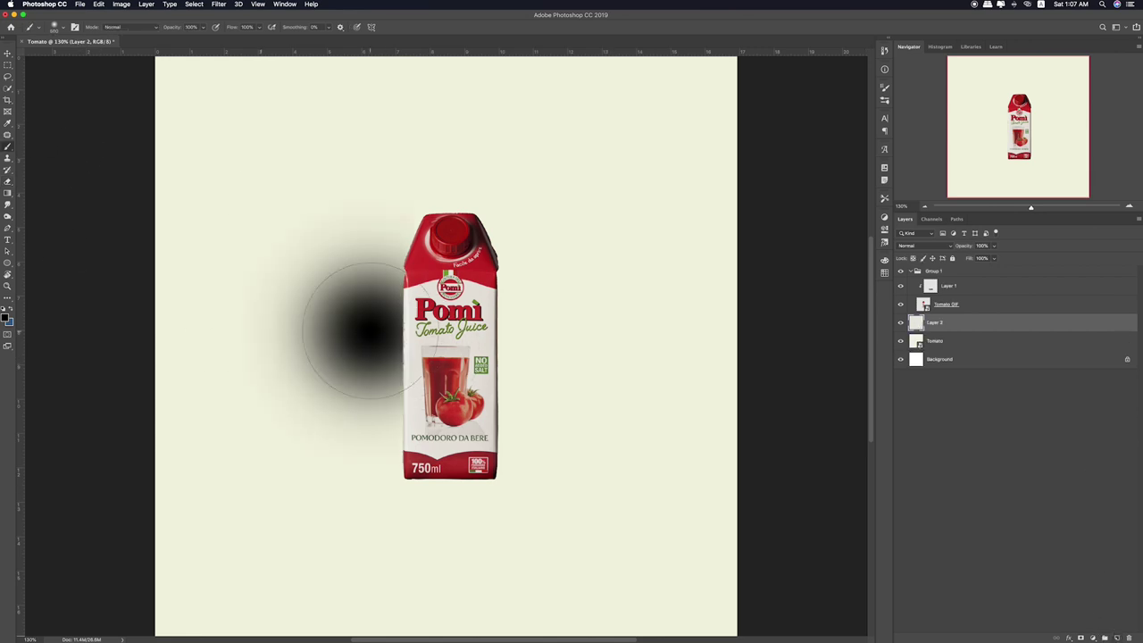
click(355, 331)
key(ctrl+t)
mouse_move(369, 189)
mouse_down()
mouse_move(369, 437)
mouse_move(478, 479)
mouse_up()
Shrink, flatten and narrow the shadow, then move Layer 2 into Group 1 below the carton
key(Return)
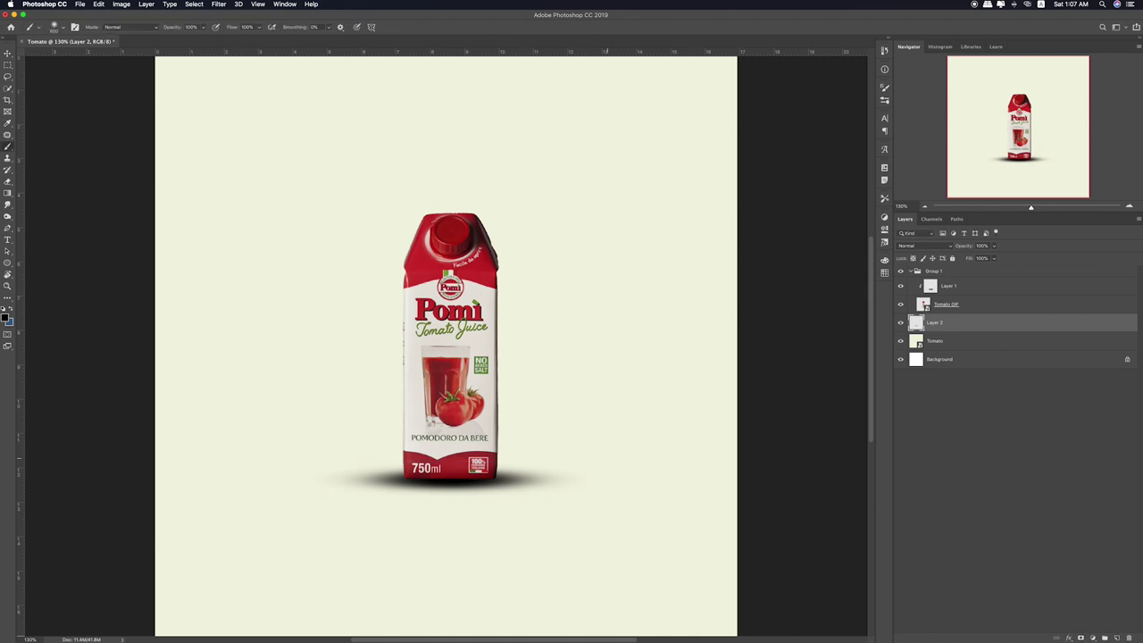
key(ctrl+t)
drag(591, 461, 560, 463)
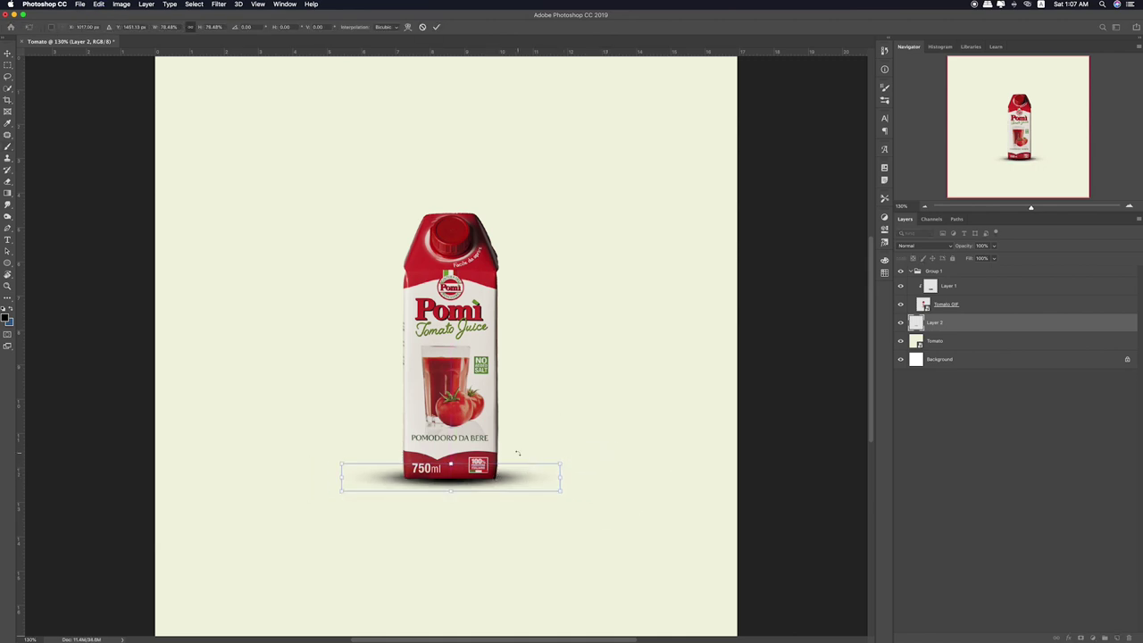
drag(450, 463, 466, 480)
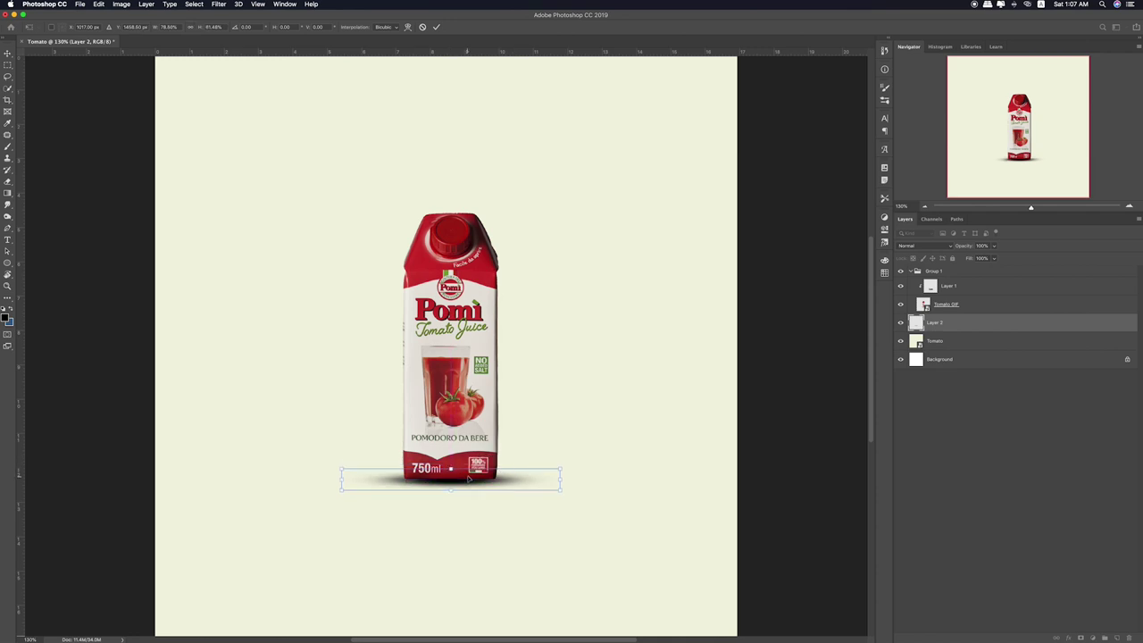
key(Return)
key(b)
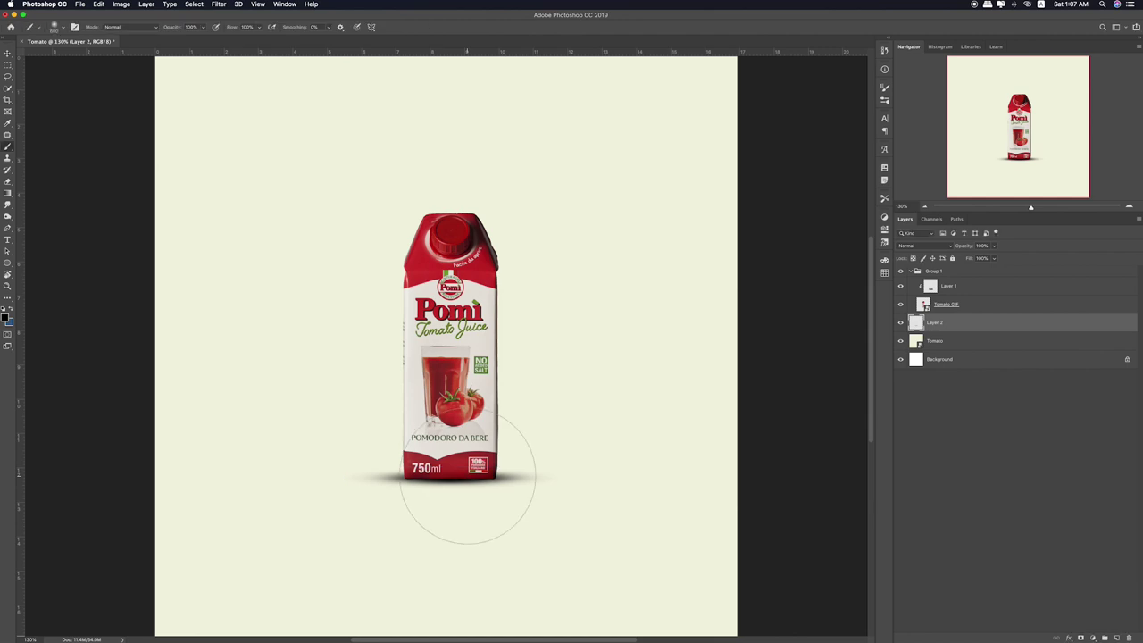
key(ctrl+t)
drag(561, 477, 548, 478)
key(Return)
drag(967, 328, 964, 313)
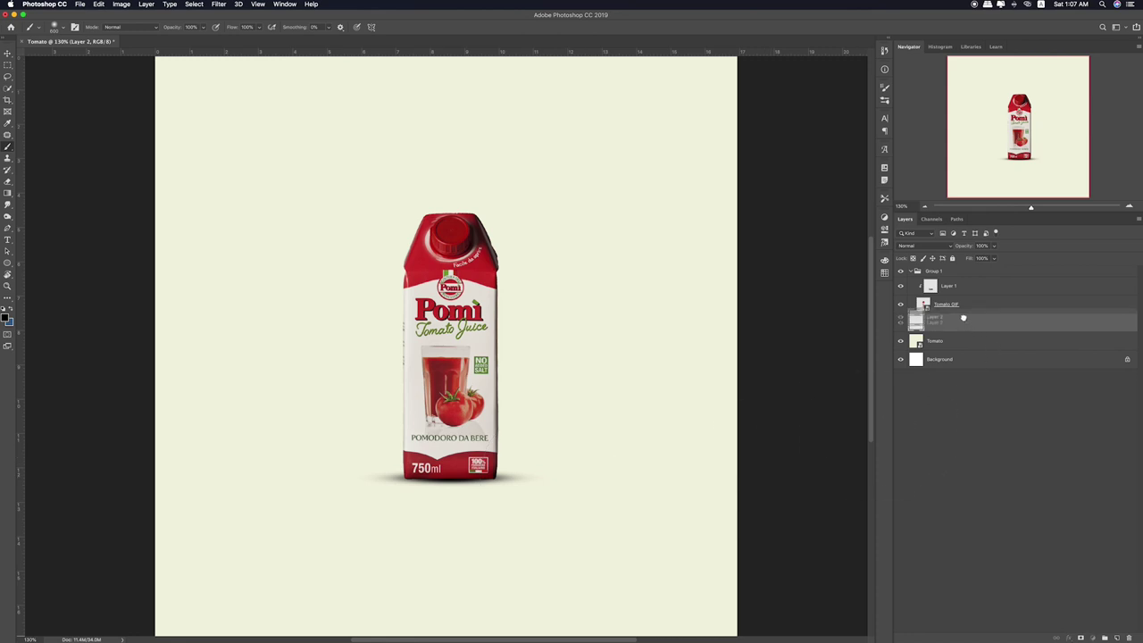
Paint black over the carton's base on a new layer, set to Overlay at 48% opacity
click(980, 308)
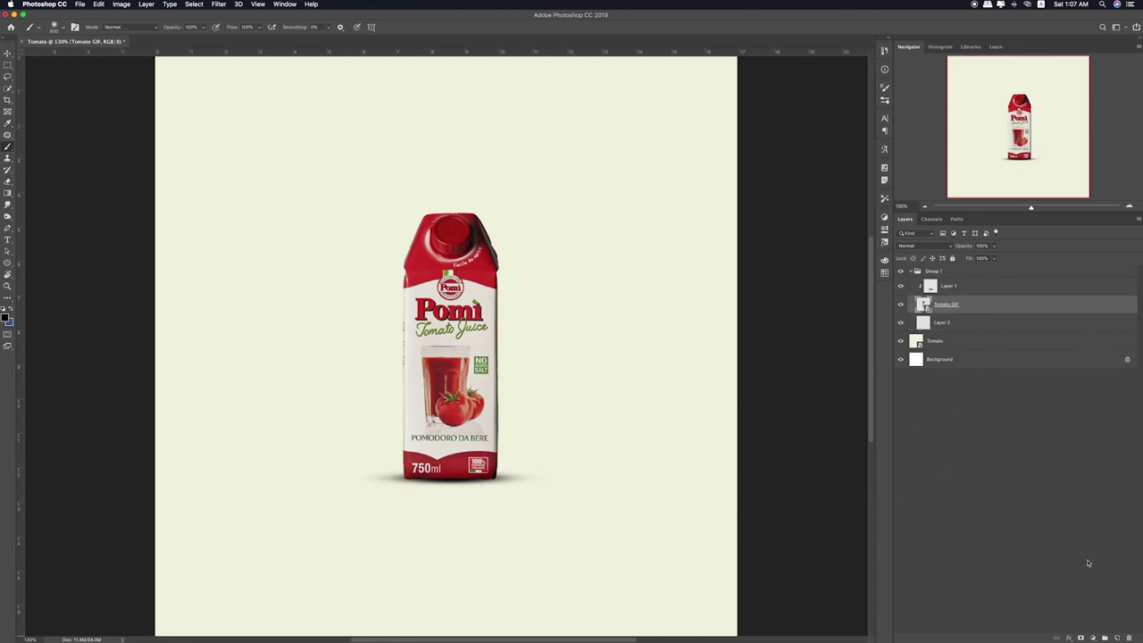
click(1115, 637)
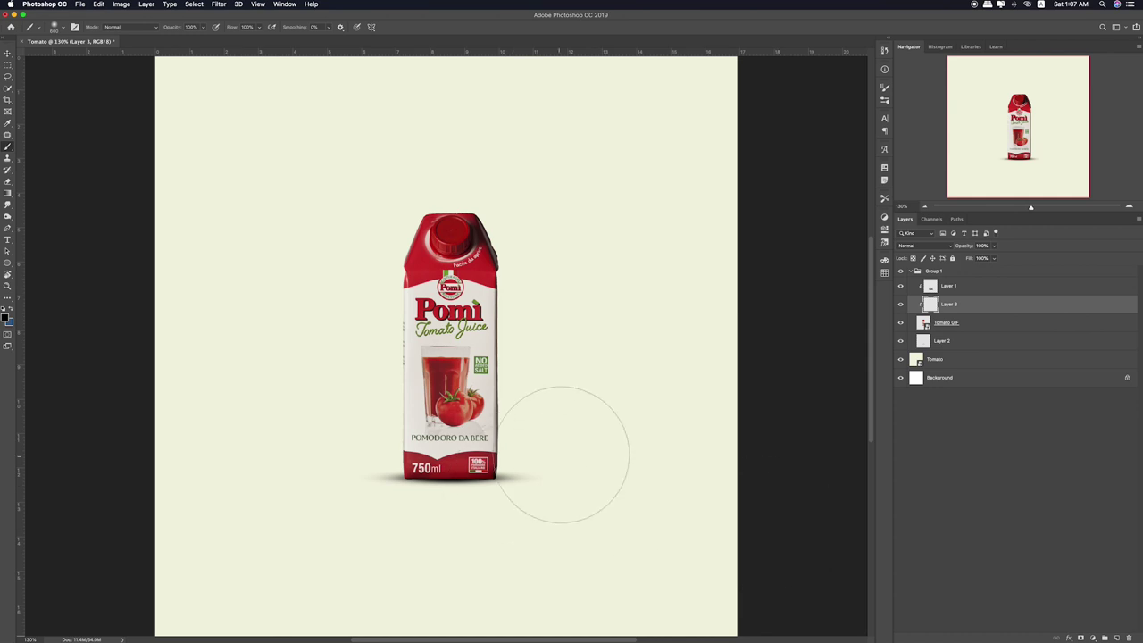
drag(553, 460, 374, 464)
key(v)
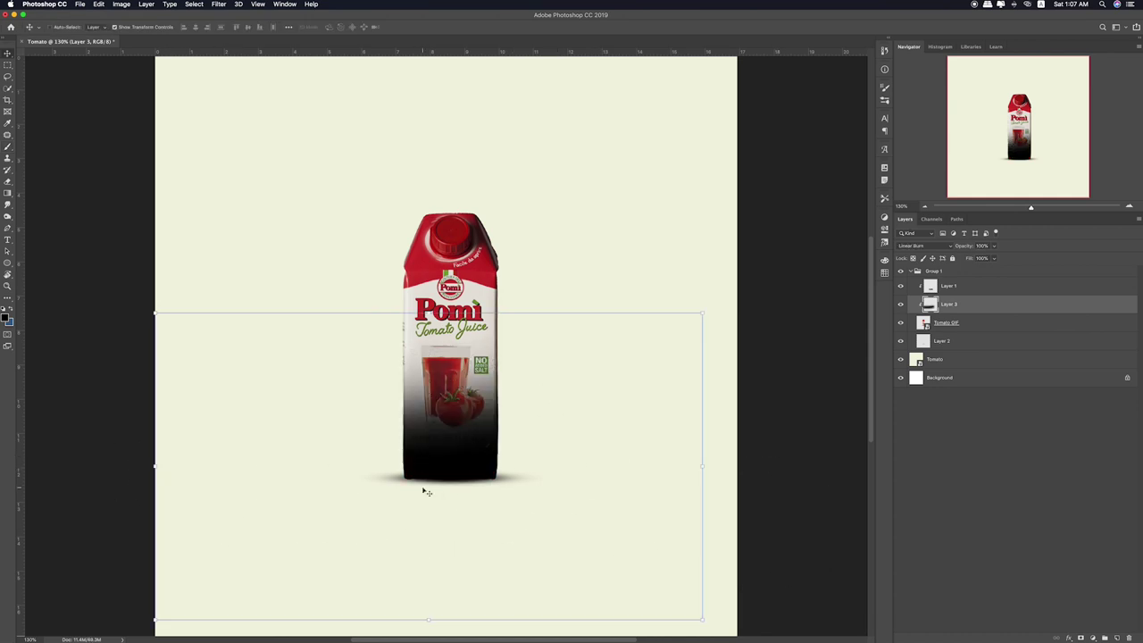
key(alt+shift+g)
key(alt+shift+o)
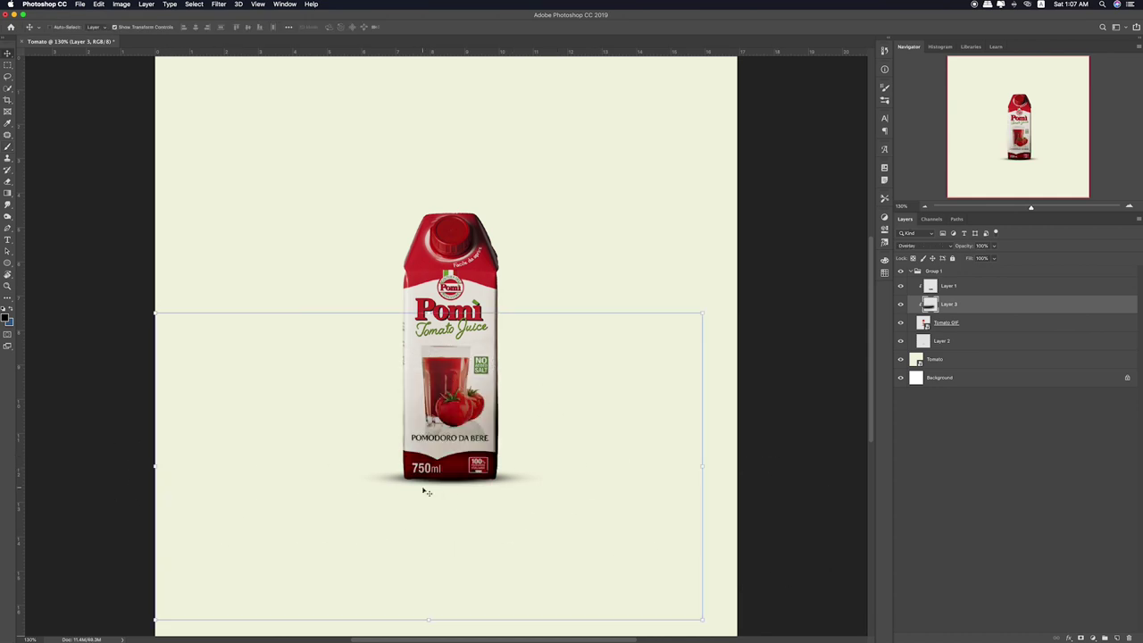
drag(995, 247, 973, 258)
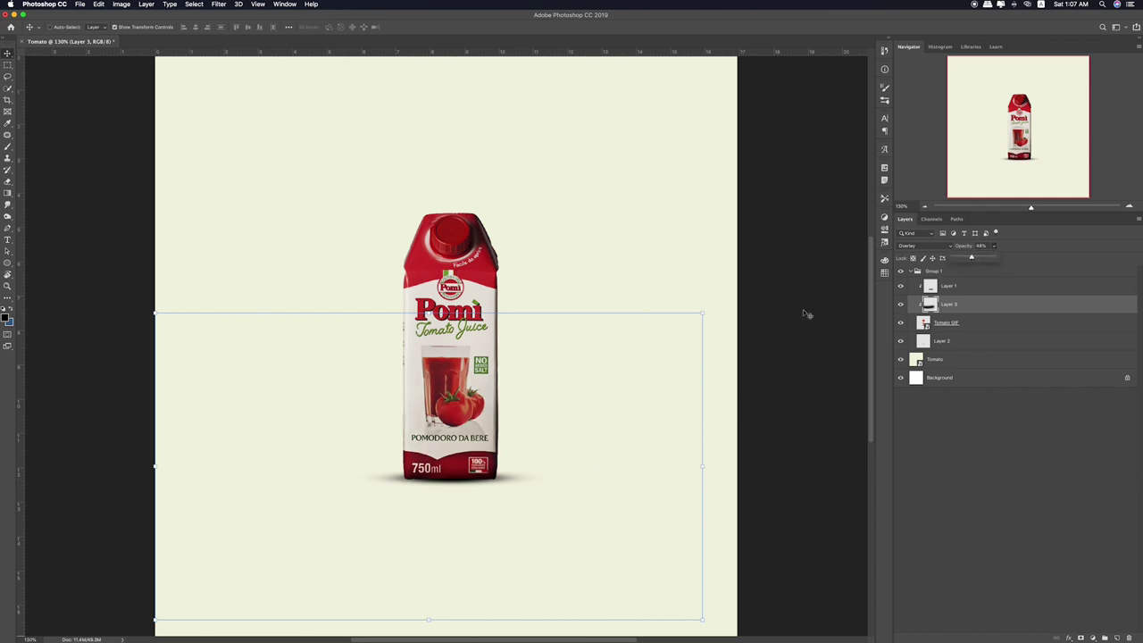
Cycle blend modes on the Layer 2 shadow, ending on Luminosity
click(953, 325)
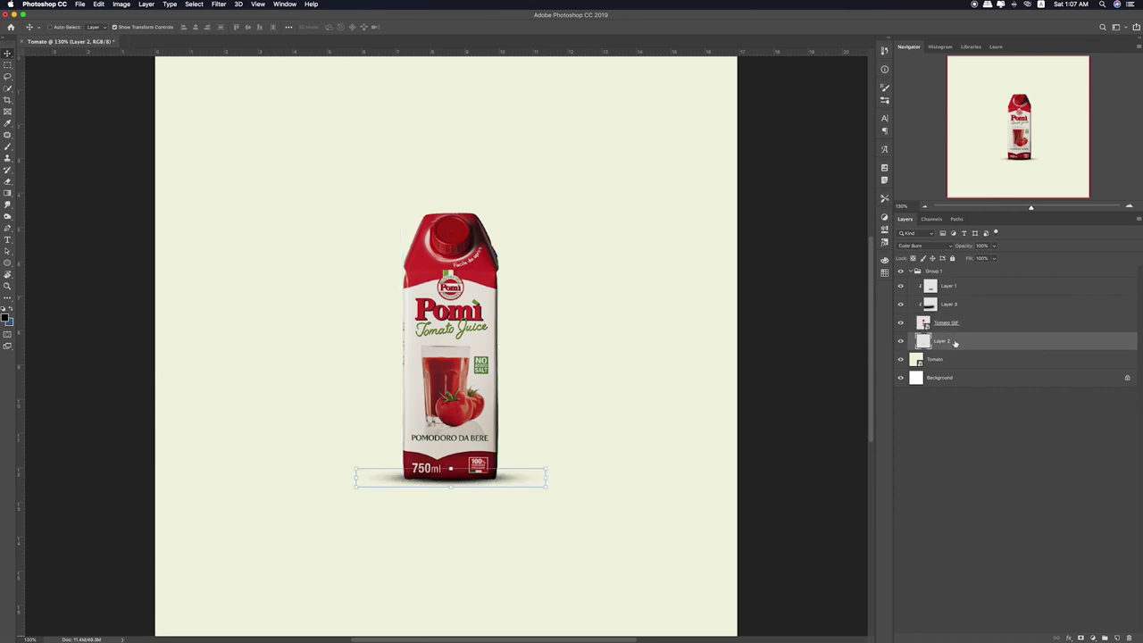
key(shift+equal)
key(shift+equal)
key(shift+equal)
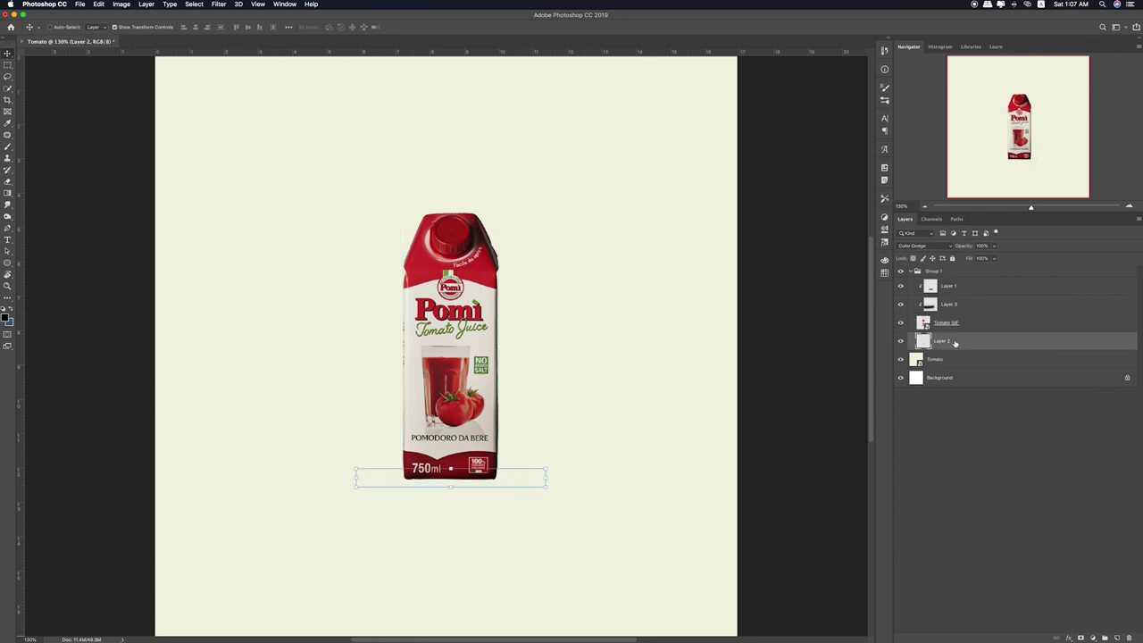
key(shift+equal)
key(shift+equal)
key(shift+equal)
key(shift+equal)
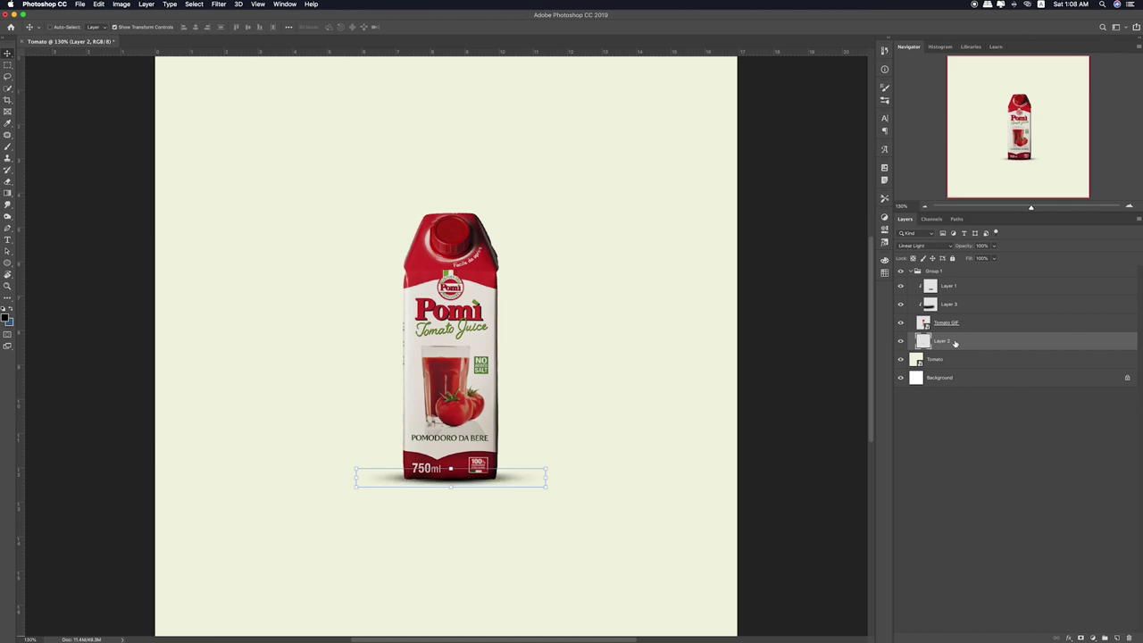
key(shift+equal)
key(shift+equal)
key(shift+equal)
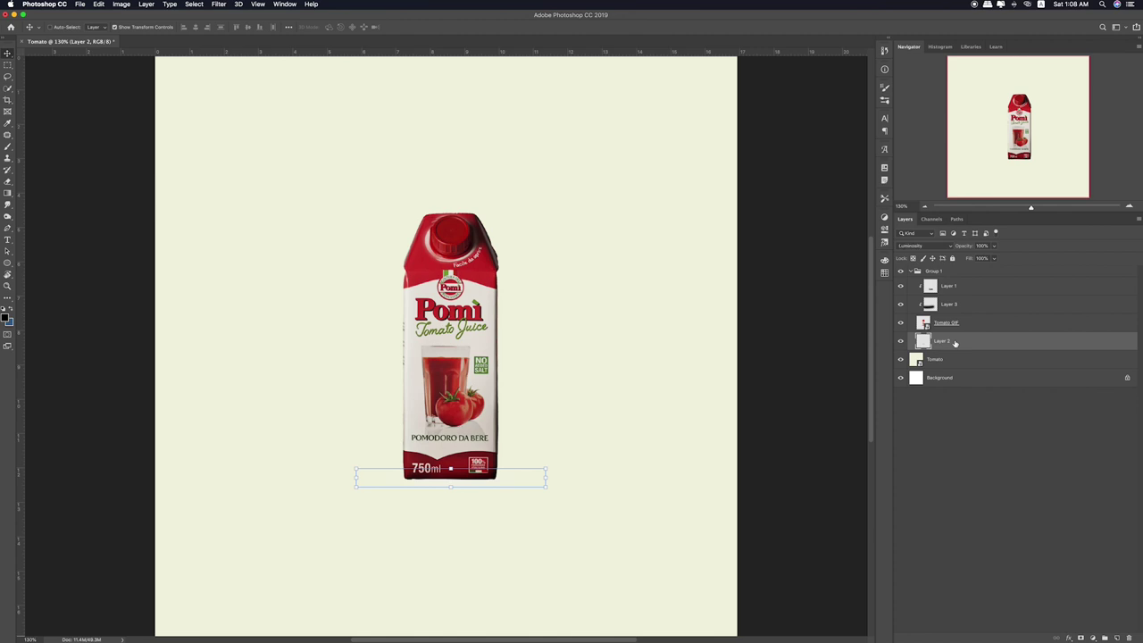
key(shift+equal)
key(shift+equal)
key(shift+equal)
key(shift+equal)
key(shift+equal)
Duplicate the shadow twice, set the top copy to Normal with lower opacity, and shrink it
key(ctrl+j)
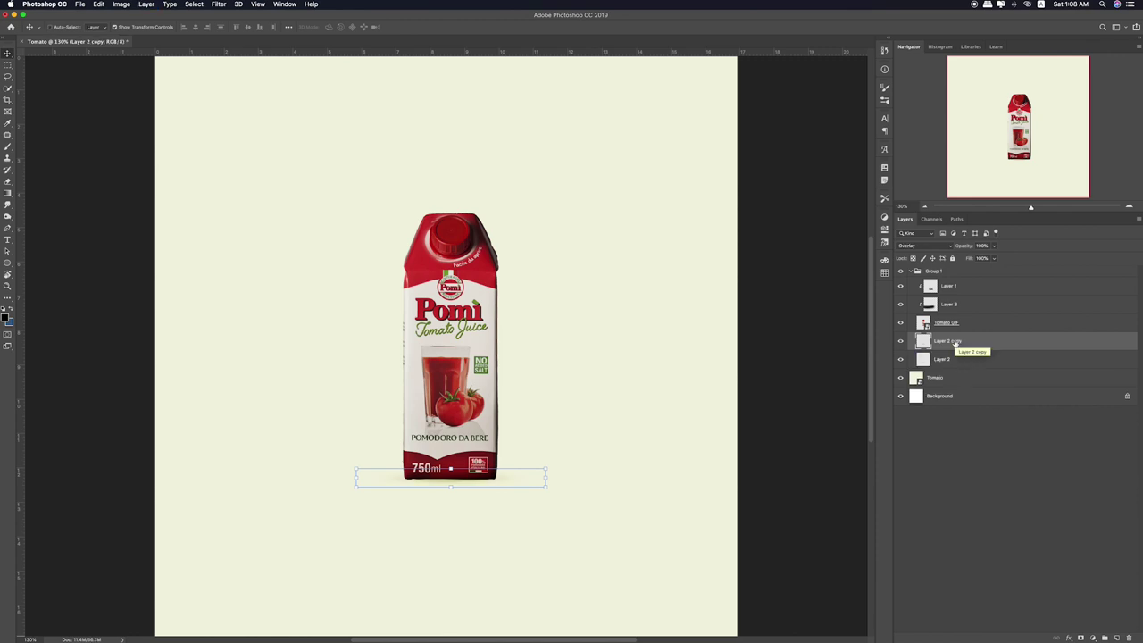
key(ctrl+j)
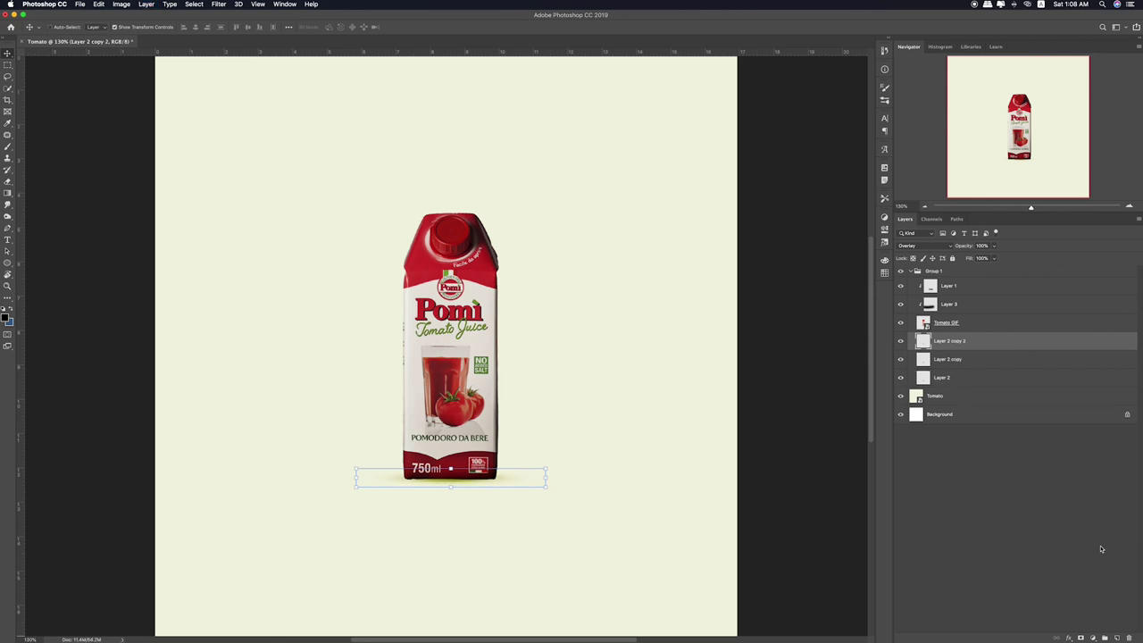
click(933, 250)
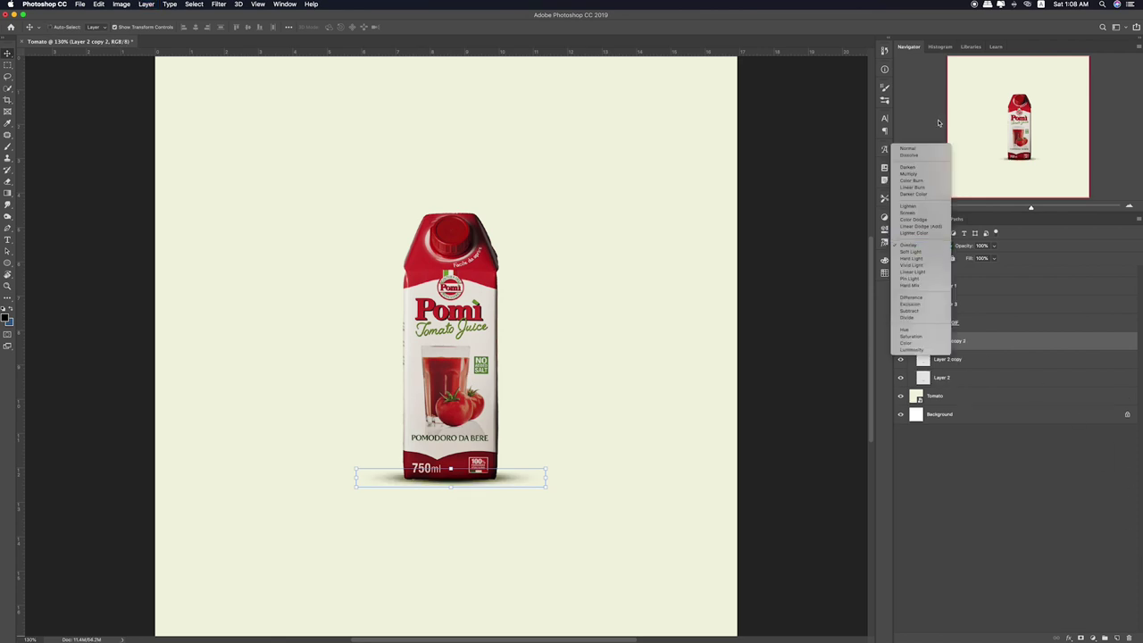
click(937, 149)
click(995, 248)
drag(992, 259, 974, 259)
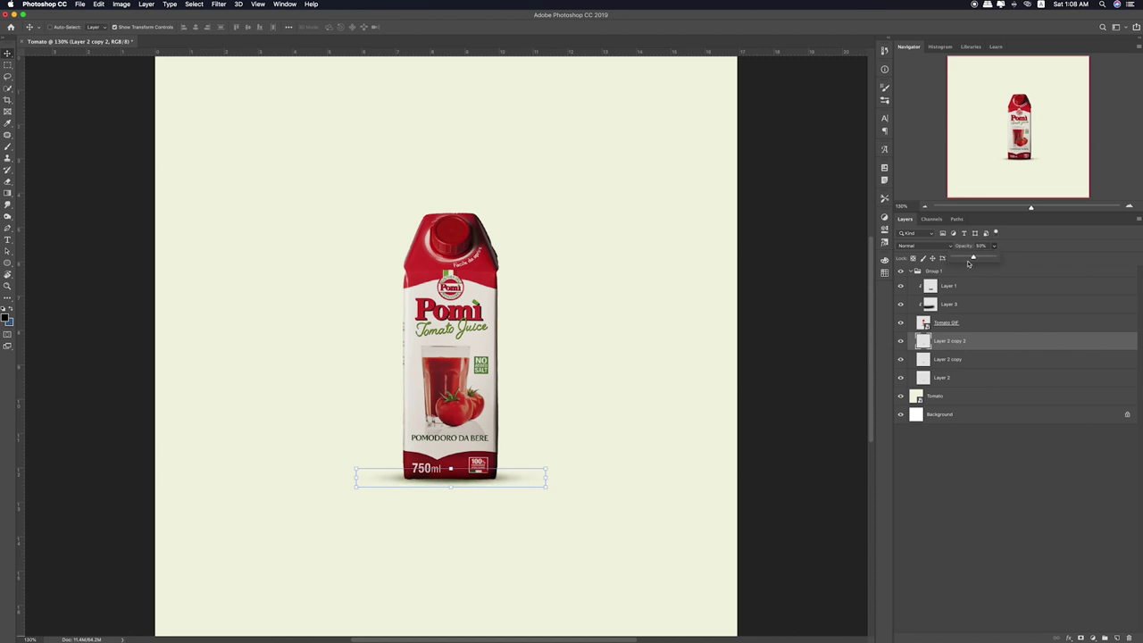
key(ctrl+t)
drag(547, 489, 524, 485)
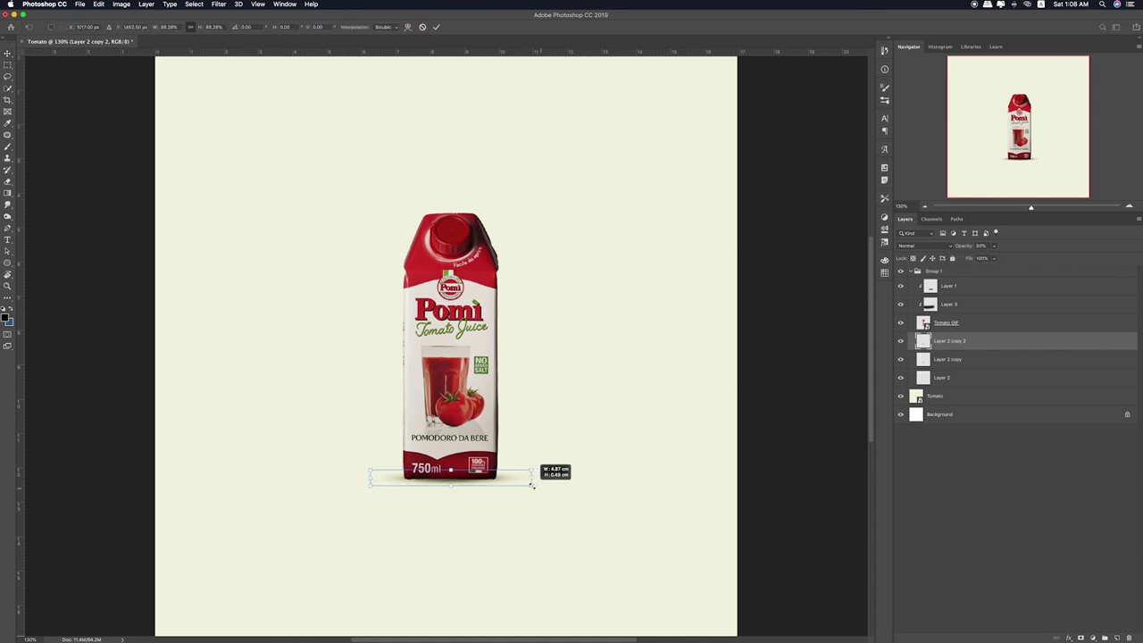
key(Return)
Raise the top shadow copy's opacity and adjust its height and width
click(993, 246)
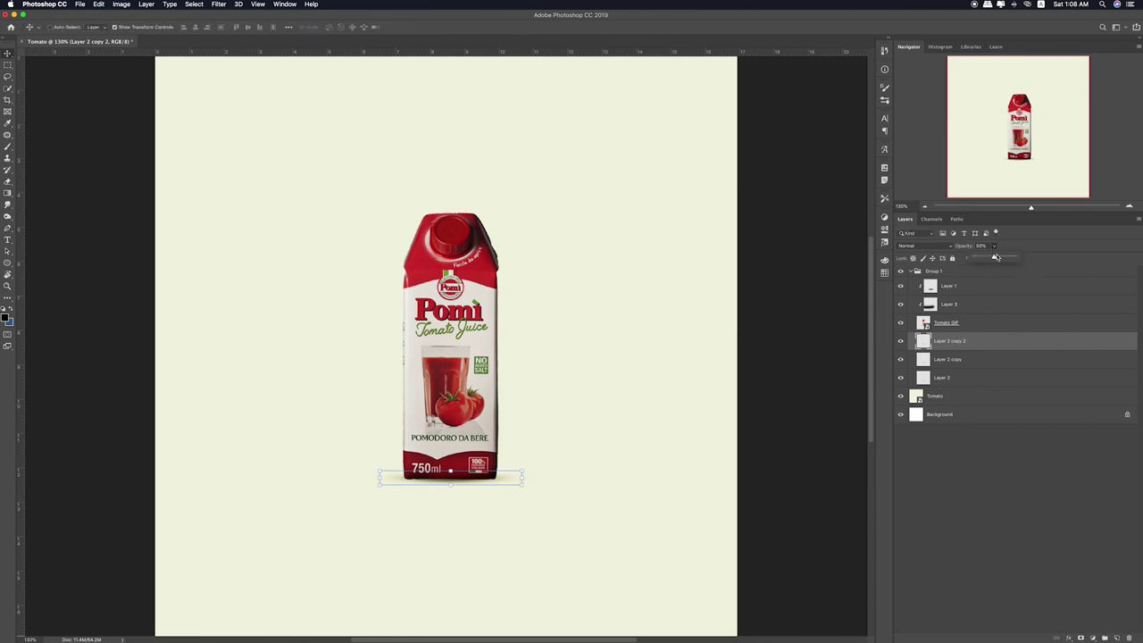
click(1004, 258)
key(ctrl+t)
drag(450, 470, 454, 474)
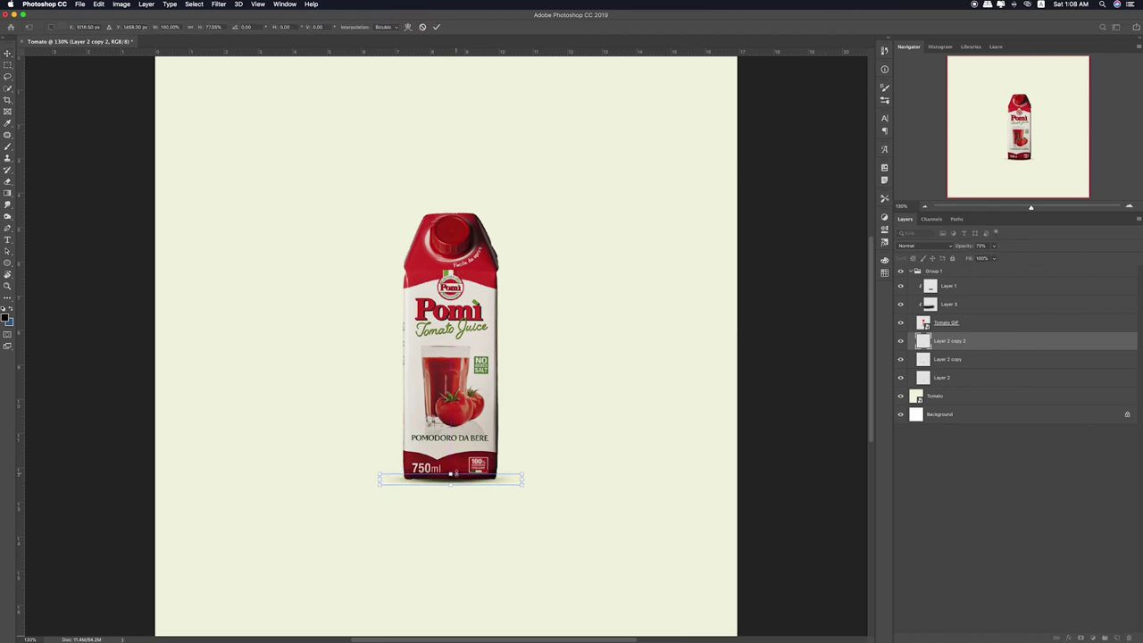
key(Return)
key(ctrl+t)
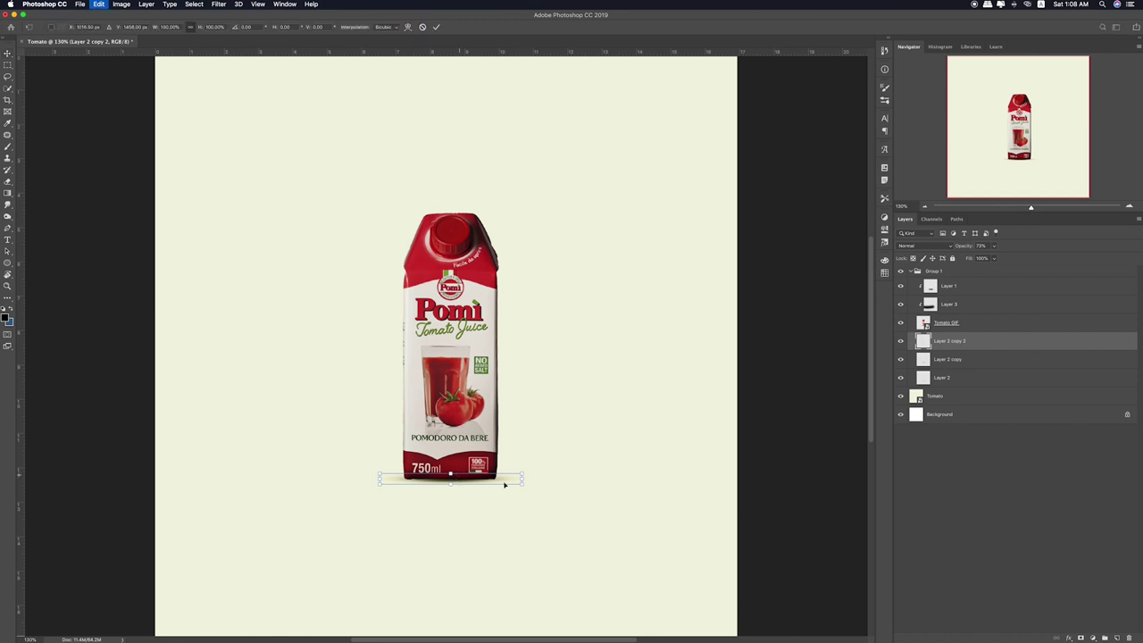
drag(523, 483, 536, 487)
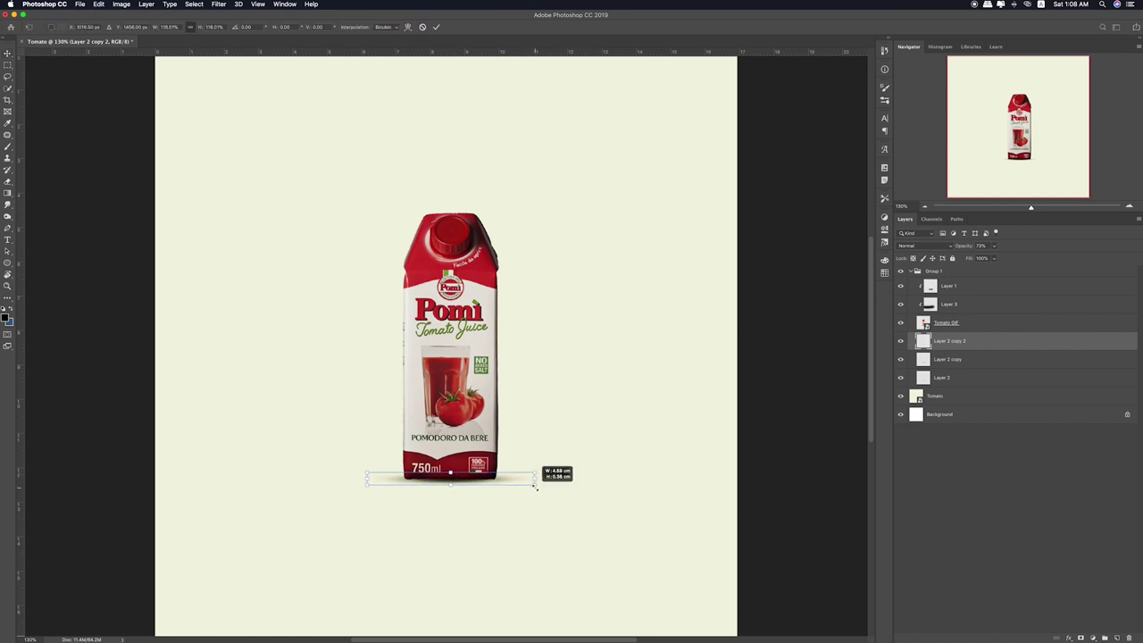
key(Return)
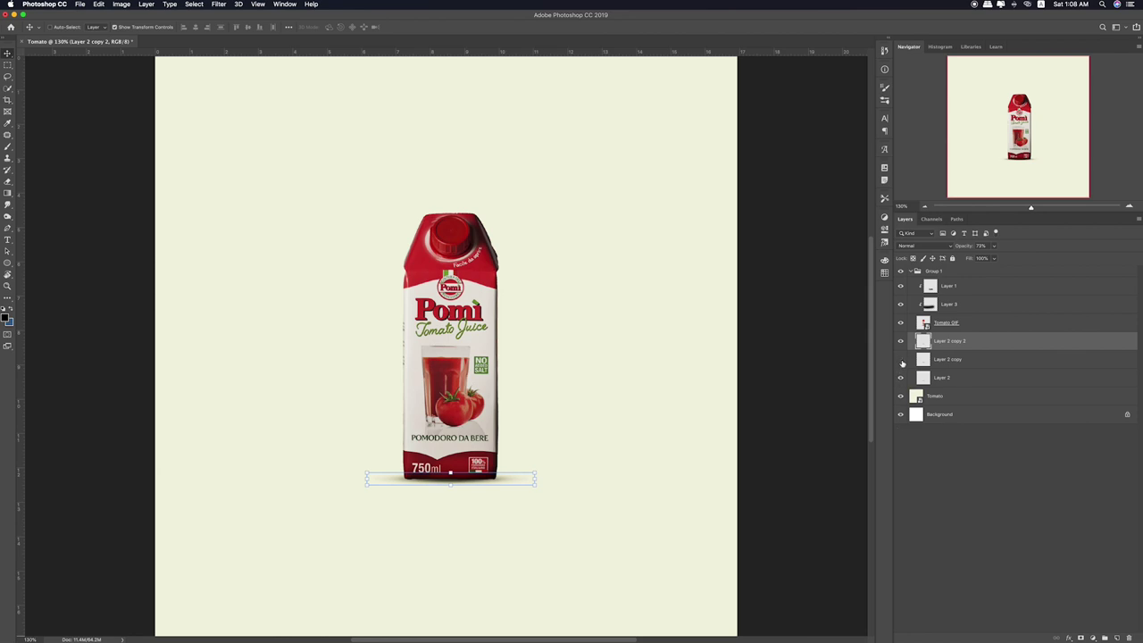
Stretch the top shadow copy taller, then select the shadow layers together
key(ctrl+t)
drag(450, 473, 449, 488)
key(shift)
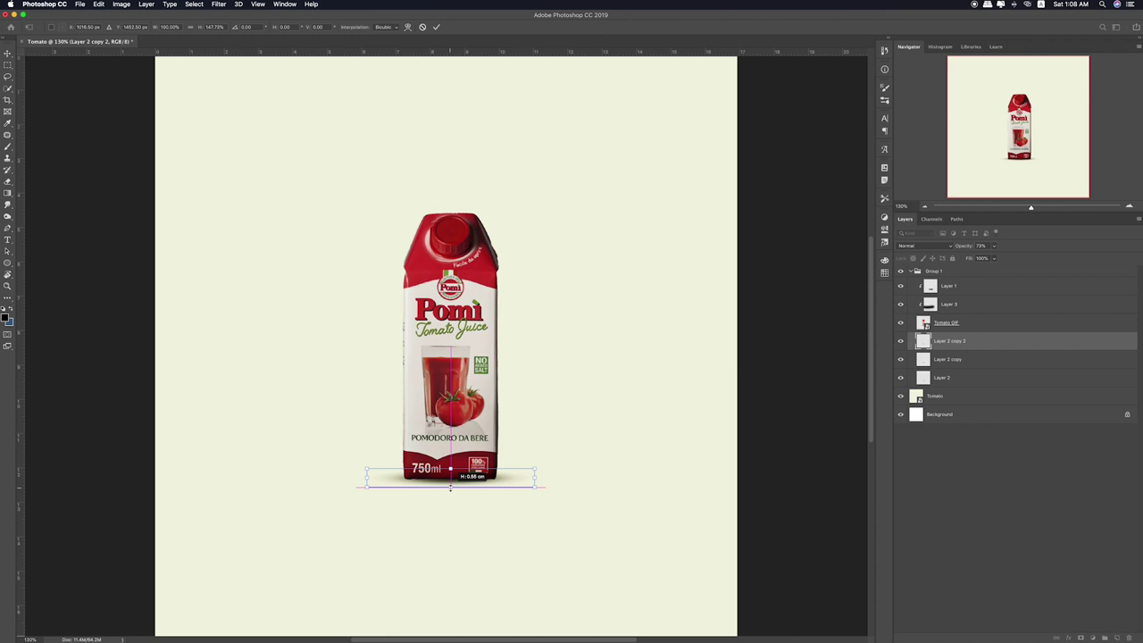
key(Return)
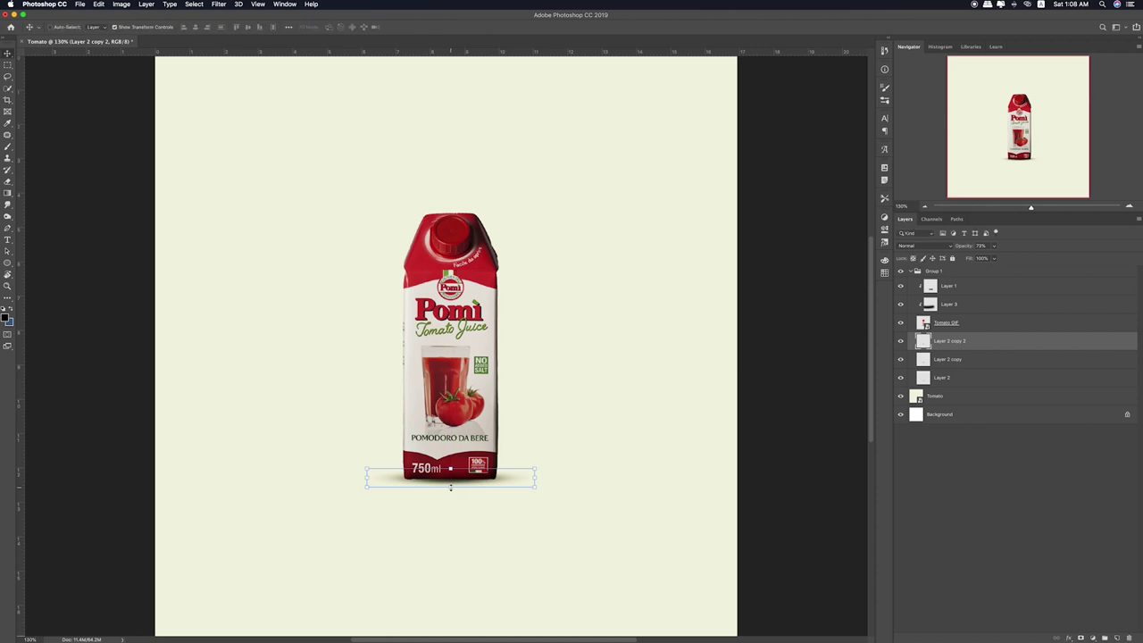
shift+click(951, 381)
Move Group 1, the carton with its shadow, slightly lower and to the right
click(940, 329)
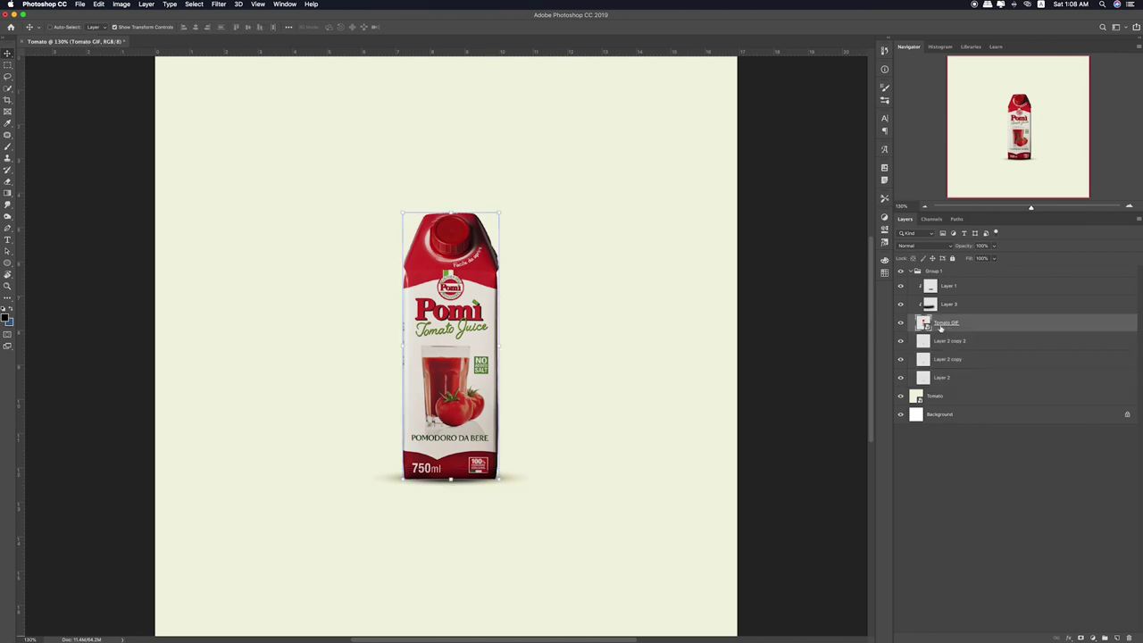
click(970, 285)
click(933, 270)
mouse_move(488, 340)
mouse_down()
mouse_move(540, 390)
mouse_move(540, 364)
mouse_up()
Erase the right and left ends of the top shadow copy to fade them
click(970, 346)
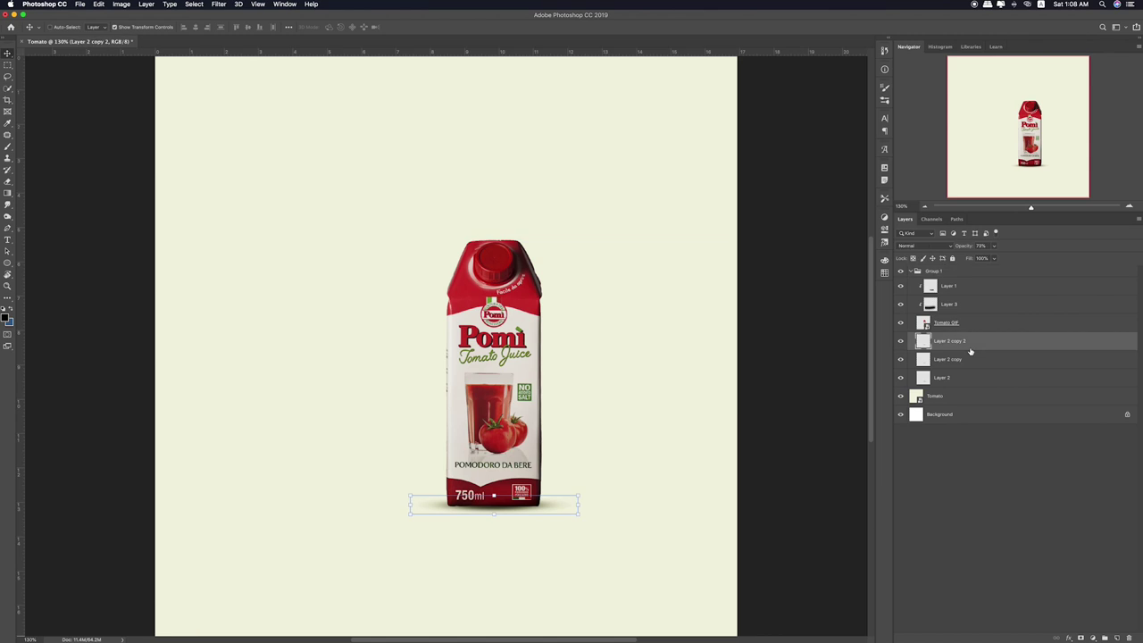
key(e)
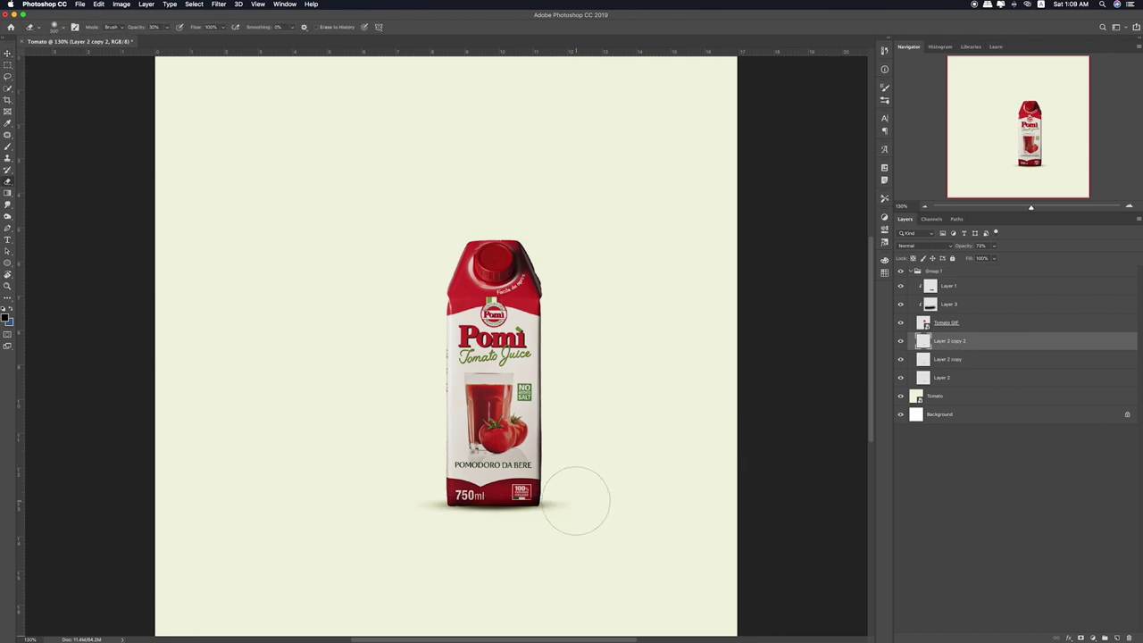
drag(556, 523, 548, 535)
drag(419, 495, 429, 523)
Collapse Group 1, preview the Materials images, and drag the Untitled-1.png splash onto the canvas
click(914, 270)
key(super+Tab)
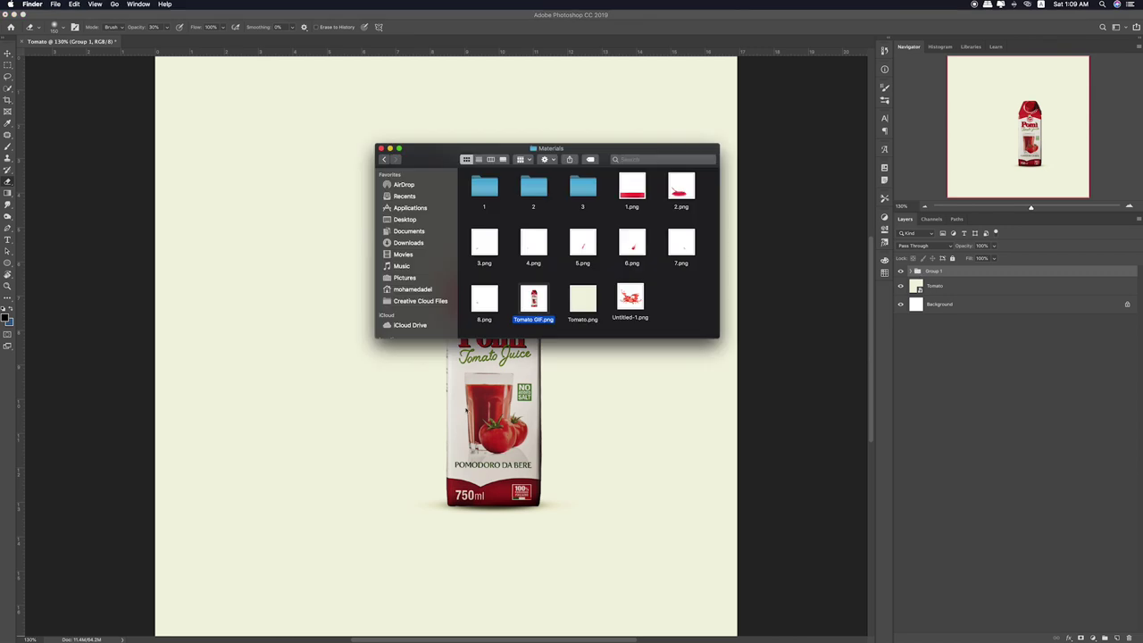
click(498, 304)
key(space)
key(space)
key(Up)
key(space)
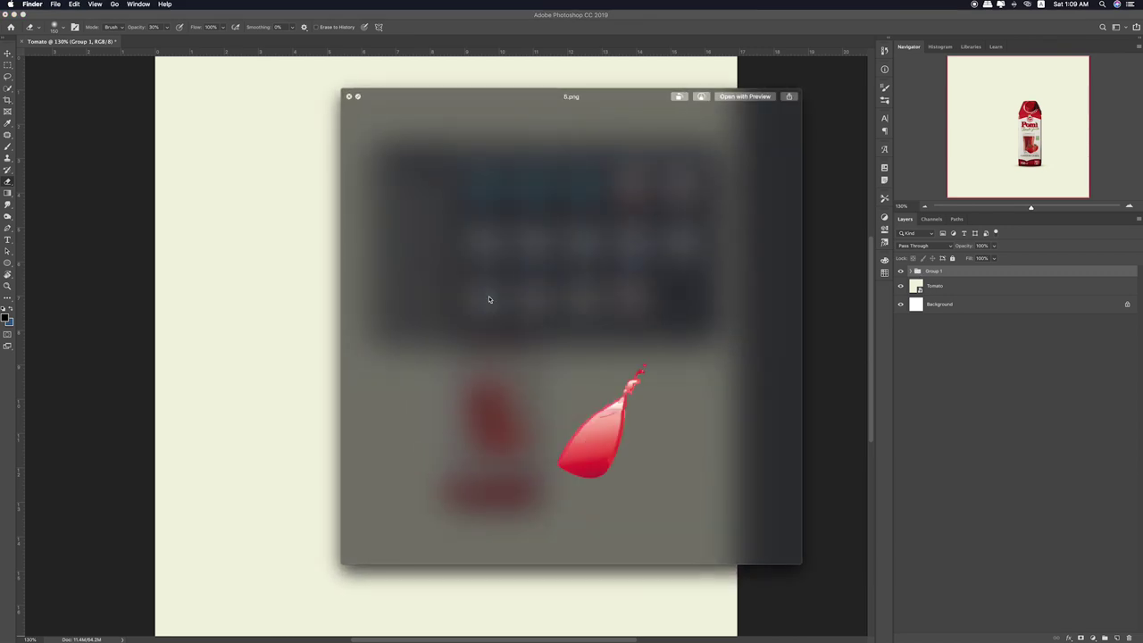
key(space)
key(space)
key(space)
key(Left)
key(Left)
click(642, 297)
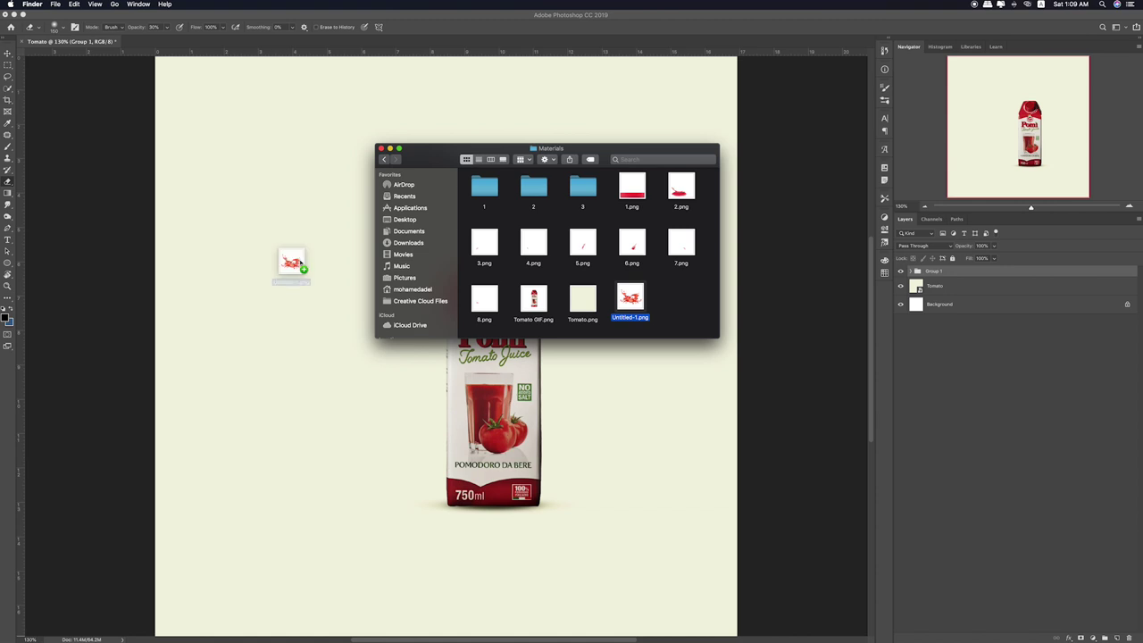
drag(277, 242, 290, 283)
Commit the placed red splash and send it behind the carton group
key(Return)
key(ctrl+p)
key(Escape)
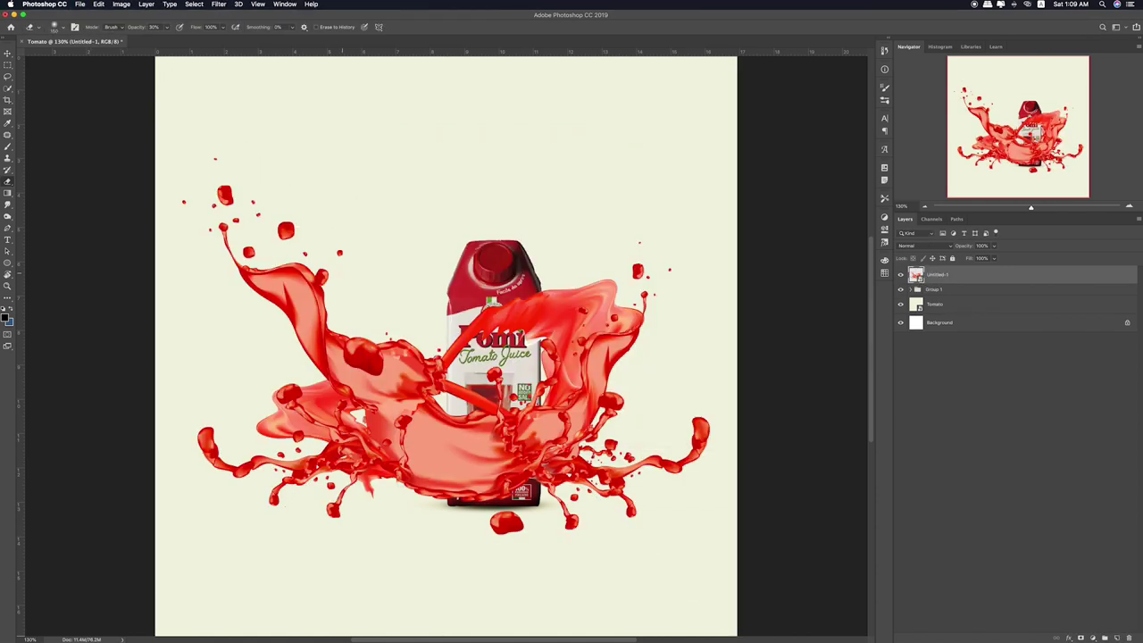
key(ctrl+bracketleft)
Scale the splash down to about 78% and raise it slightly
key(ctrl+t)
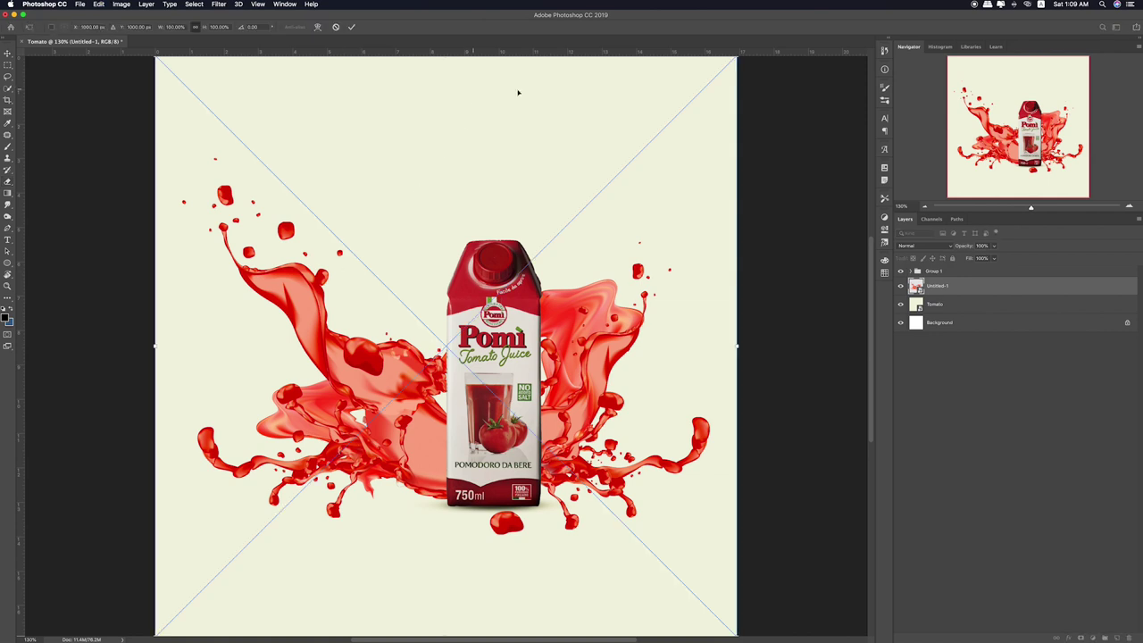
drag(736, 58, 672, 118)
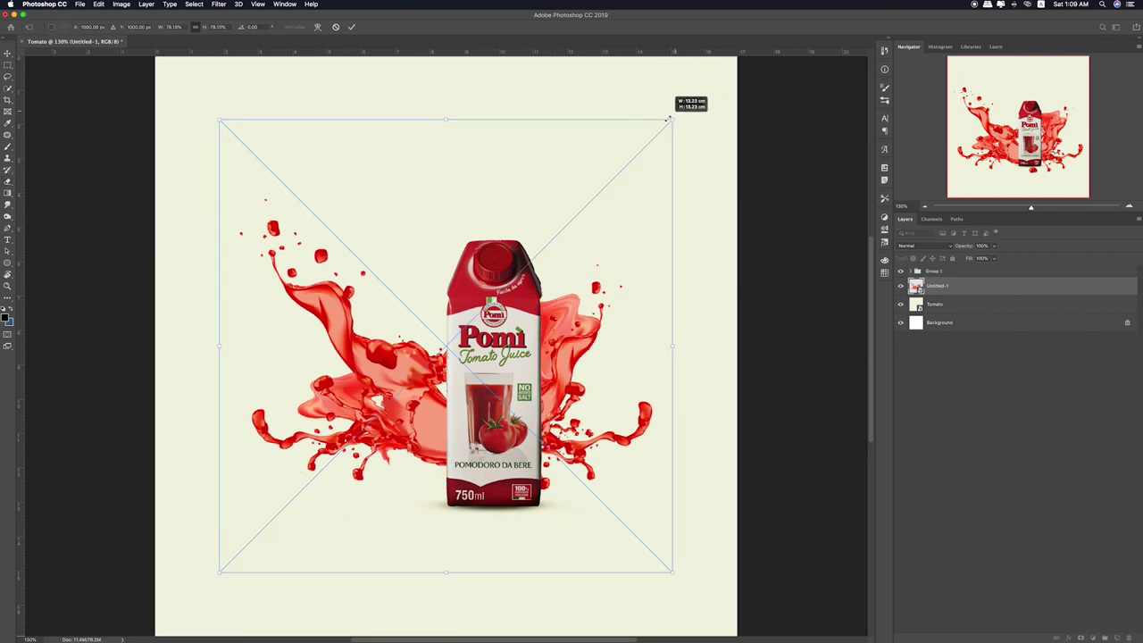
drag(619, 240, 614, 235)
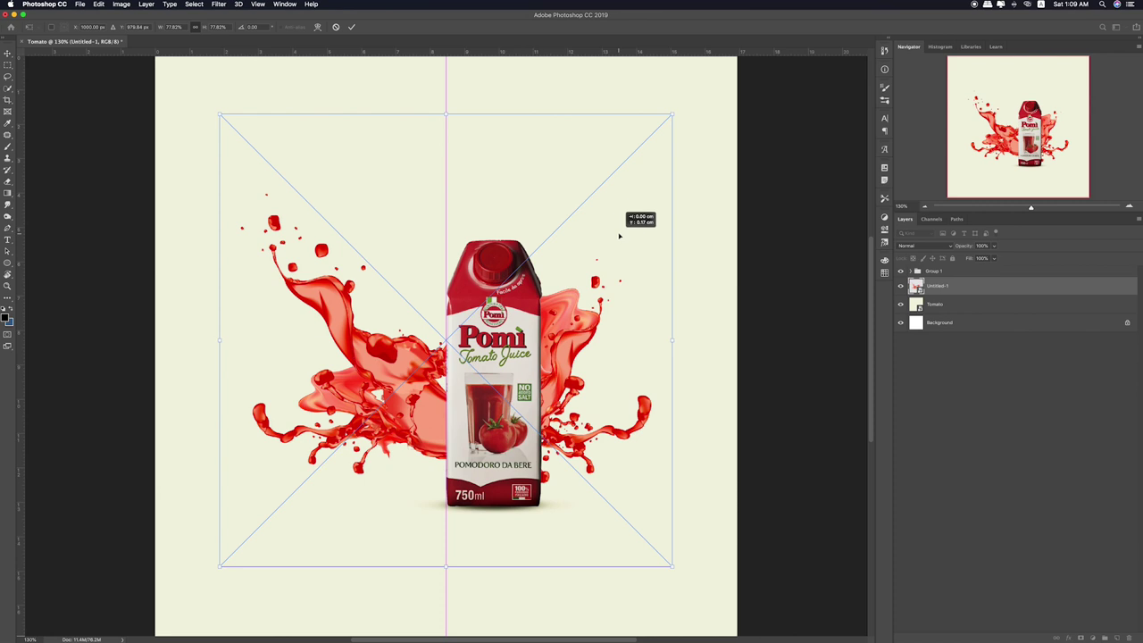
key(Return)
Apply a Hue/Saturation smart filter with slightly lowered saturation to the splash
key(e)
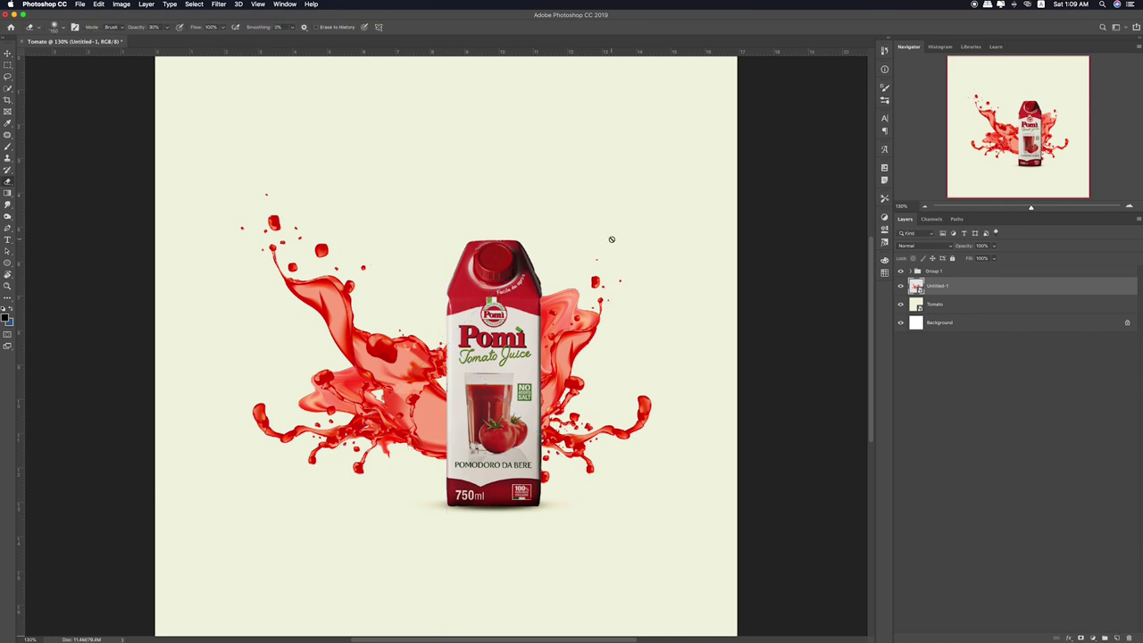
key(ctrl+u)
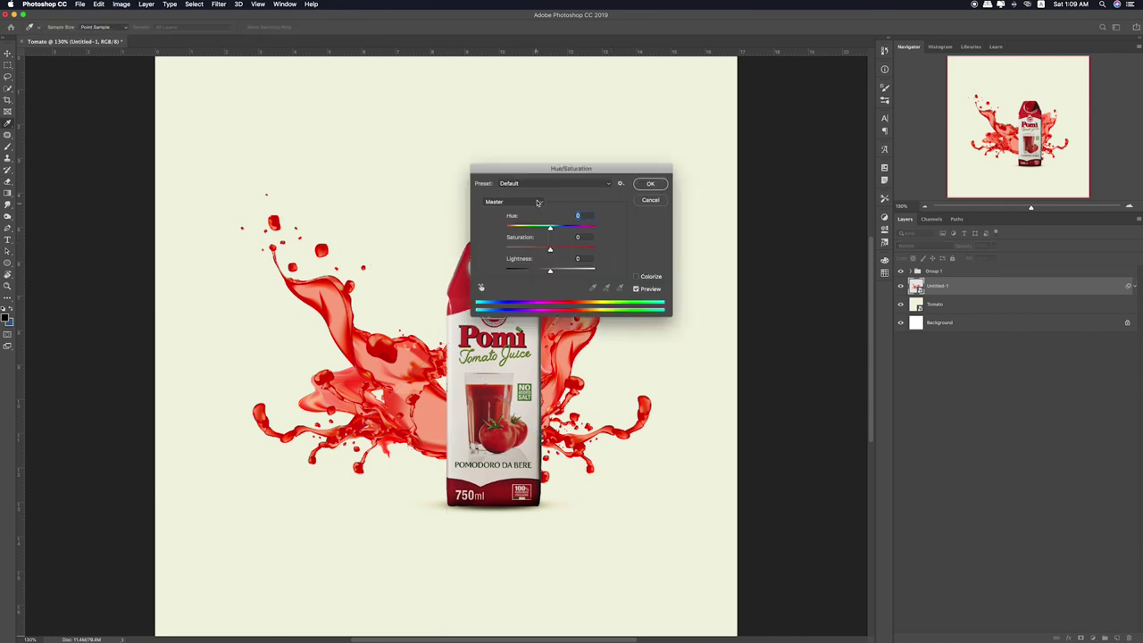
drag(544, 169, 646, 156)
drag(652, 238, 646, 240)
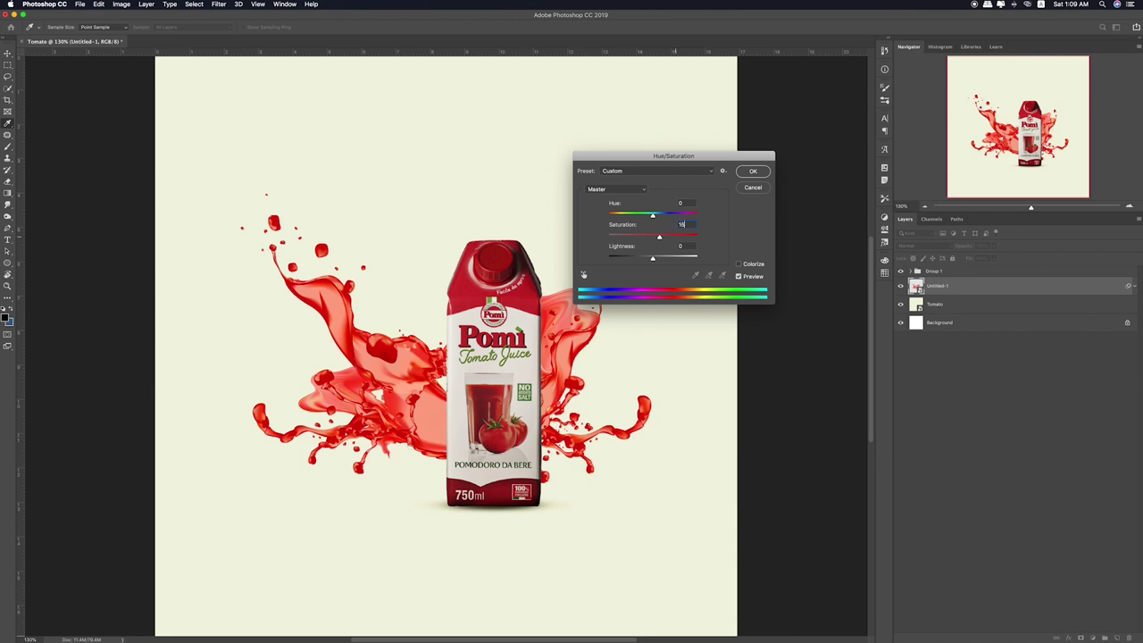
key(Return)
Set the Hue/Saturation smart filter's saturation to -16 and recheck it
key(e)
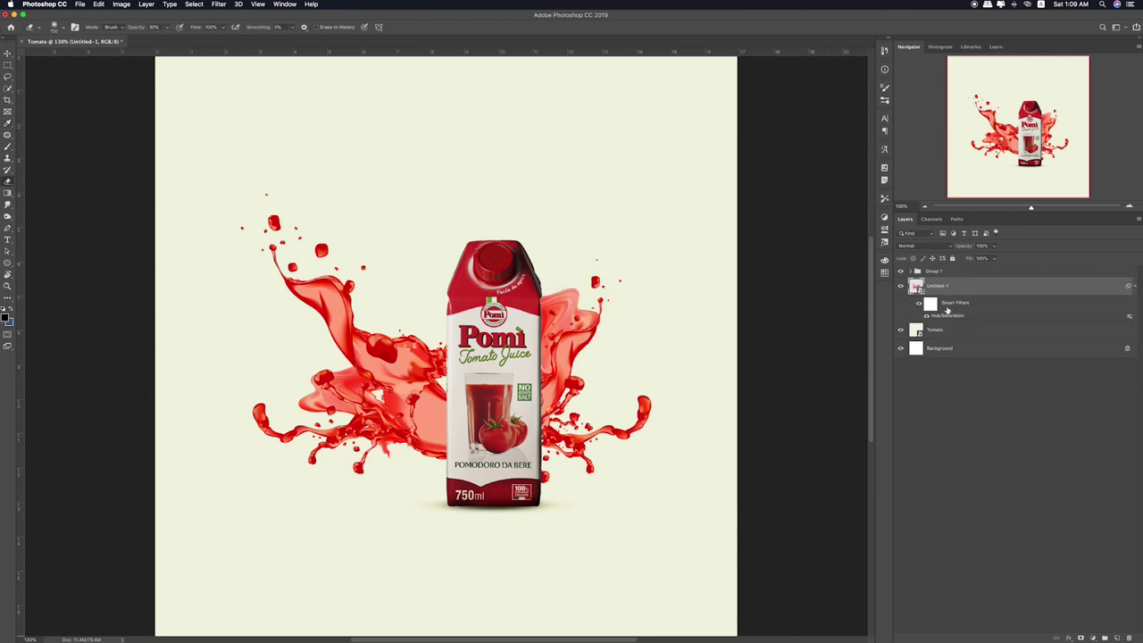
double_click(951, 316)
click(667, 225)
text(-16)
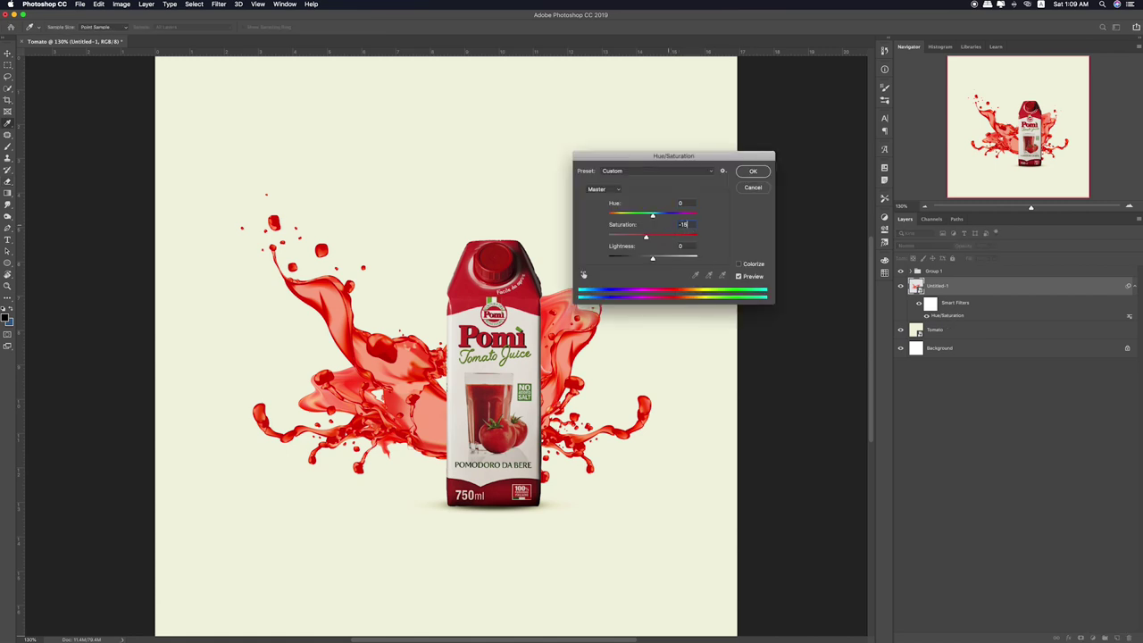
key(Return)
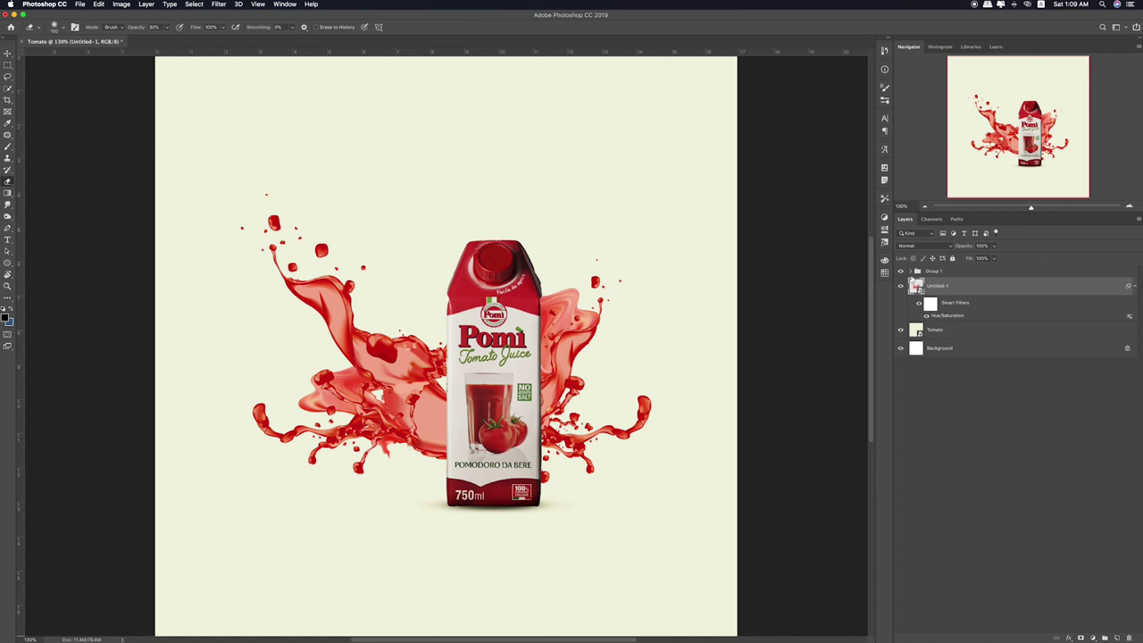
double_click(944, 317)
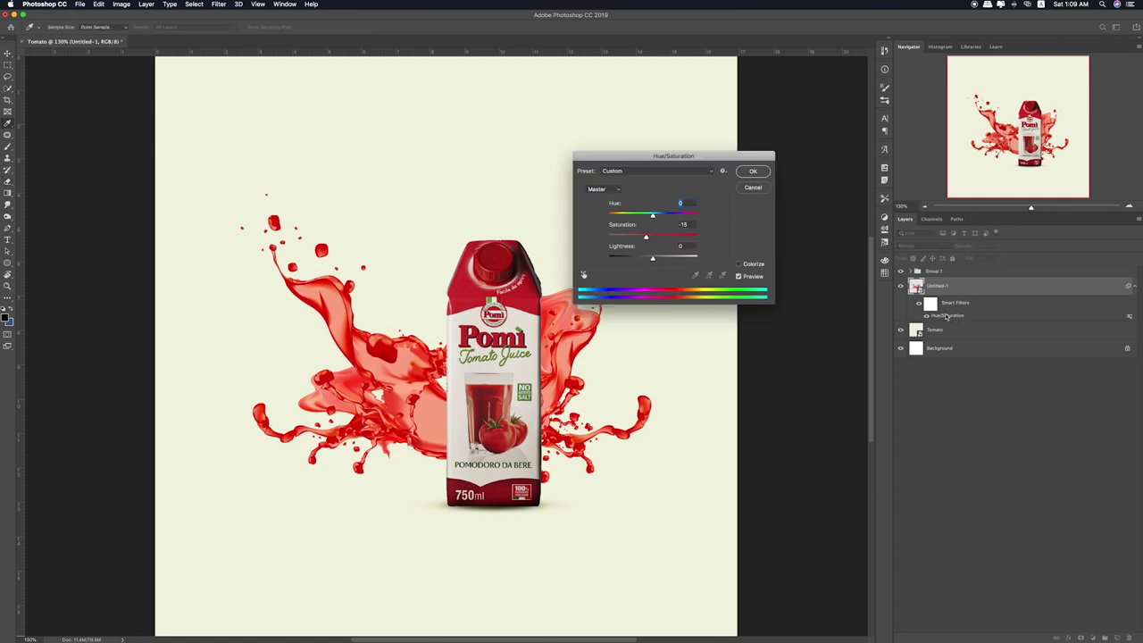
key(Return)
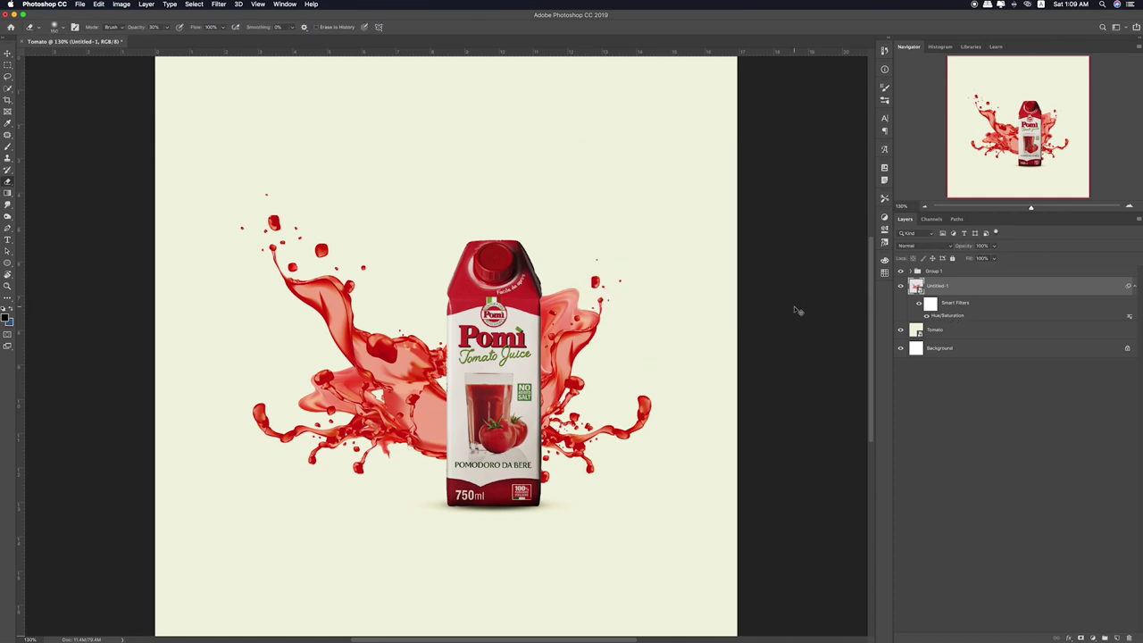
key(super+Tab)
Place Tomato.png from Materials folder 1 into the ad
click(482, 185)
double_click(482, 185)
click(483, 186)
drag(483, 185, 354, 191)
key(Return)
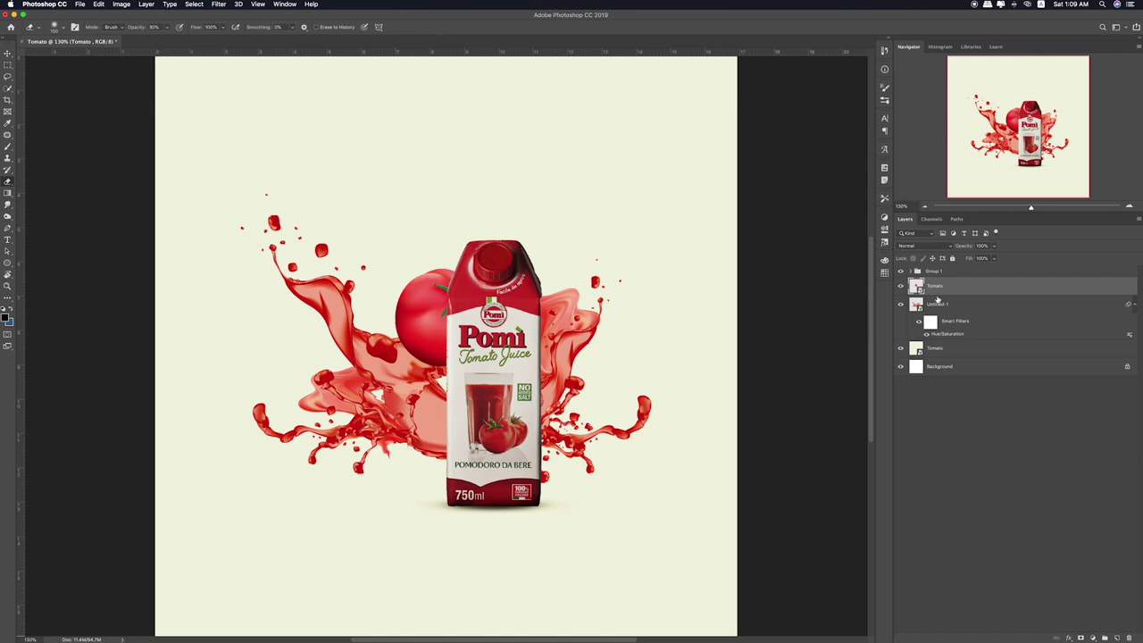
Move the Tomato layer to the top and enlarge it at the splash's upper left
drag(938, 288, 937, 266)
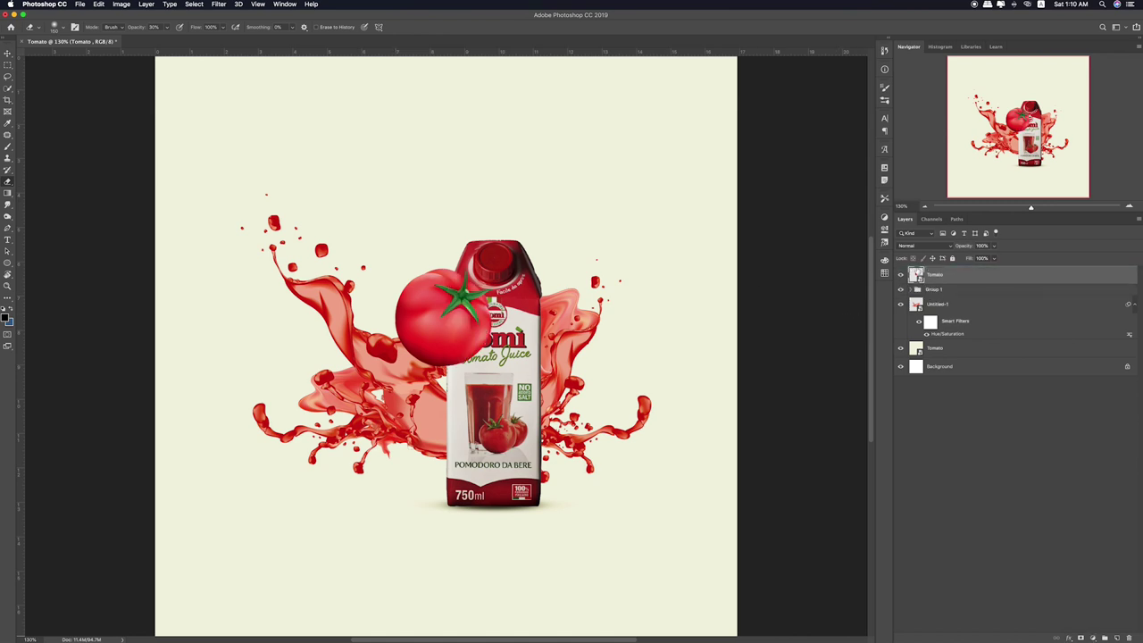
key(v)
drag(452, 308, 385, 251)
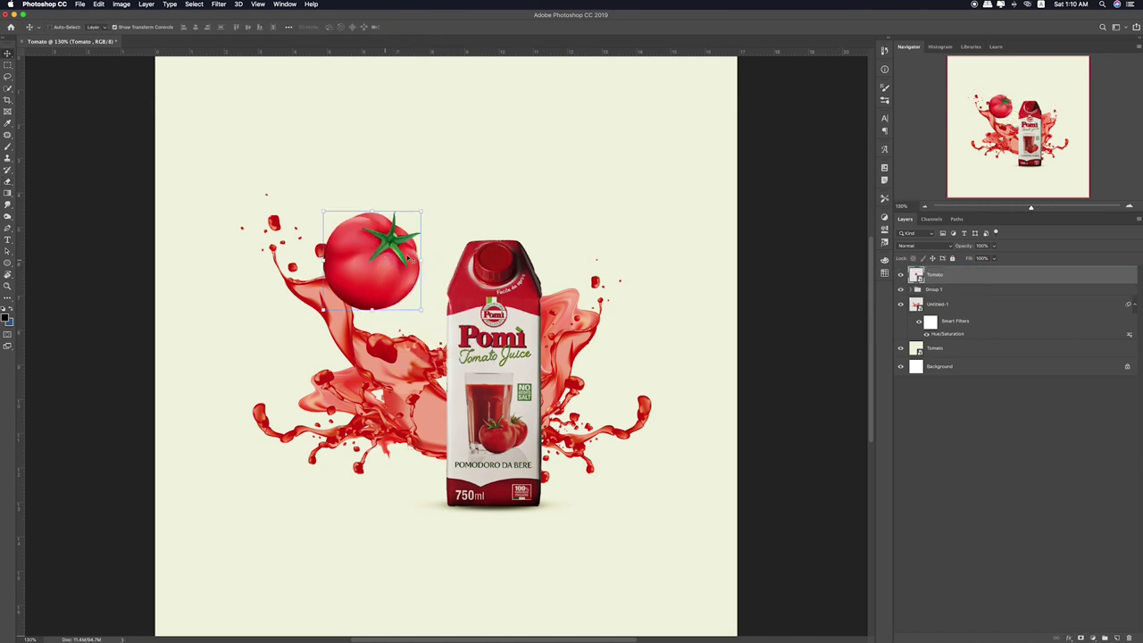
key(ctrl+t)
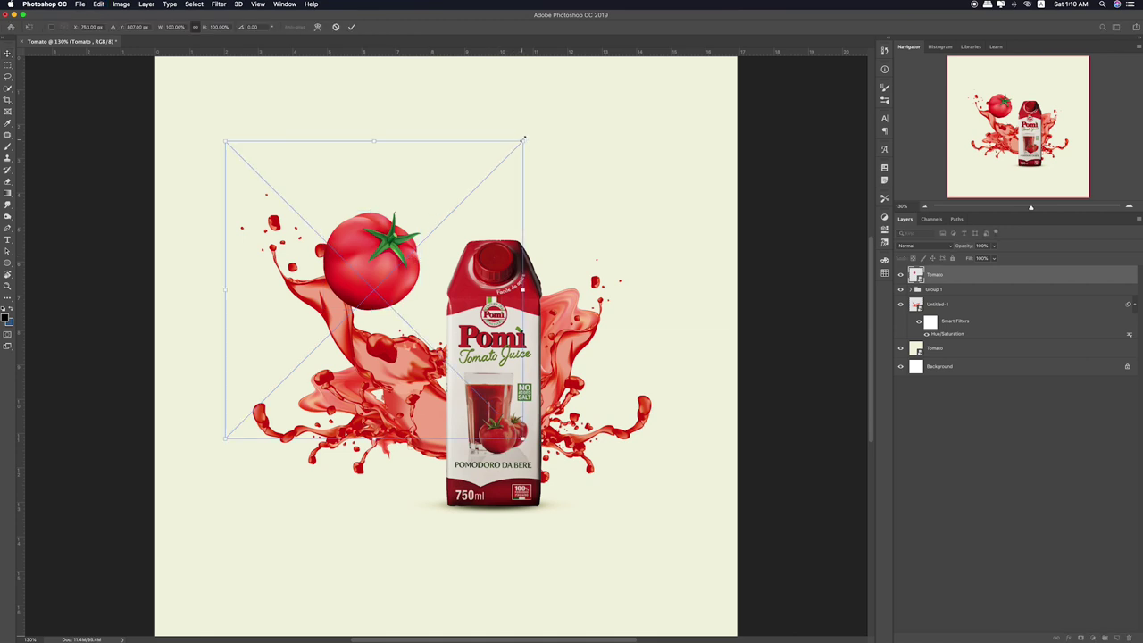
drag(523, 140, 564, 104)
key(Return)
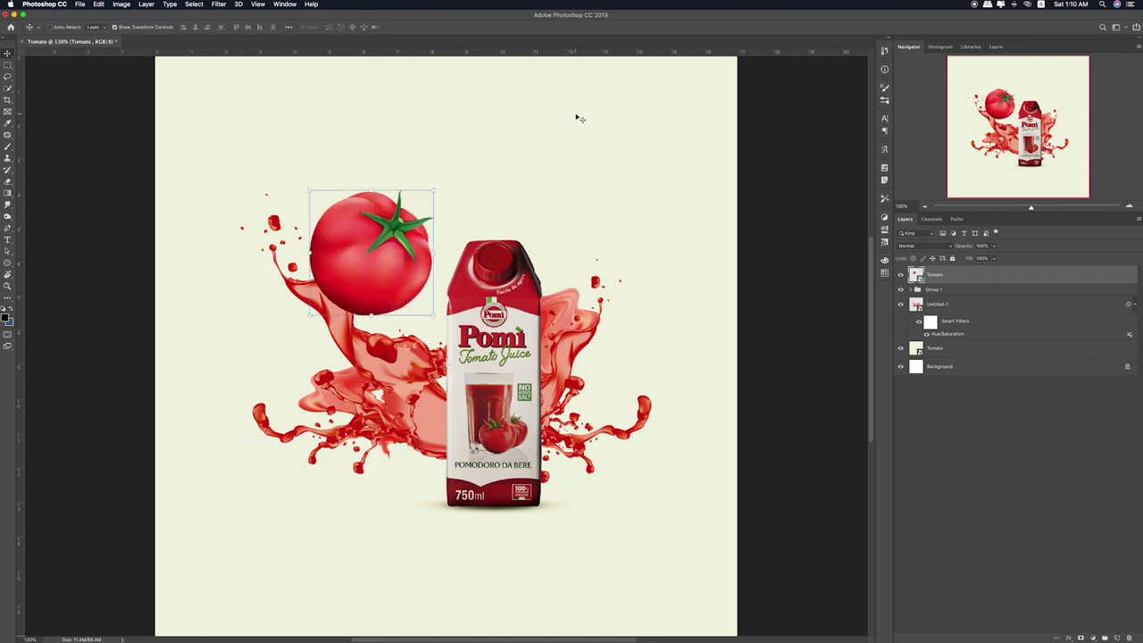
Shift the carton group and the splash layer slightly right
click(925, 292)
drag(475, 398, 502, 401)
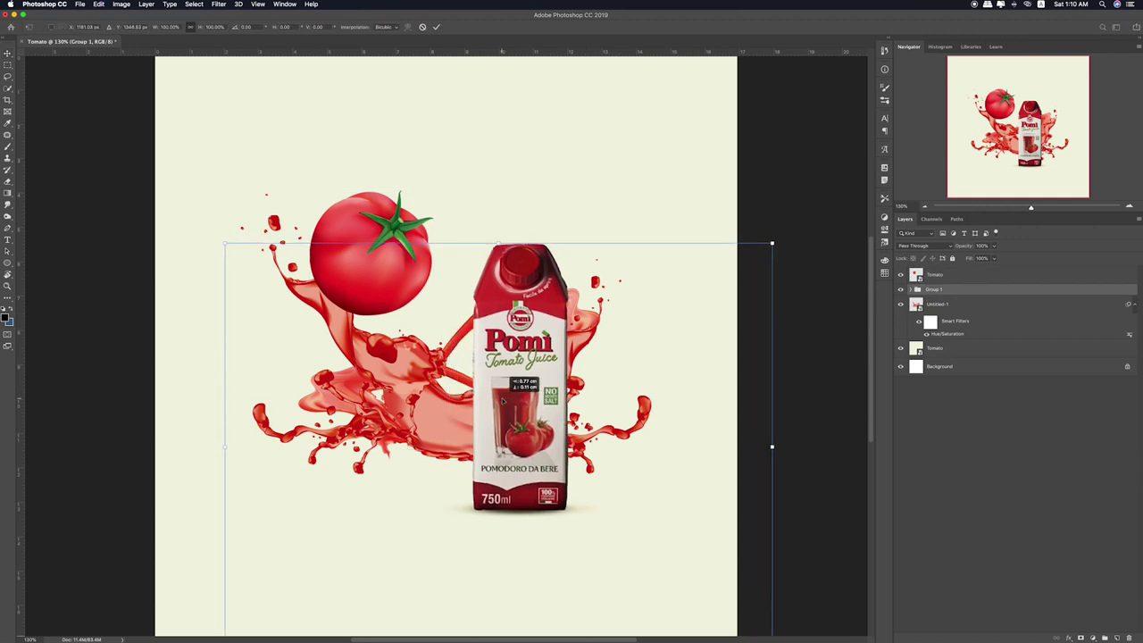
drag(502, 401, 498, 402)
key(Return)
click(938, 305)
drag(435, 380, 452, 362)
click(954, 349)
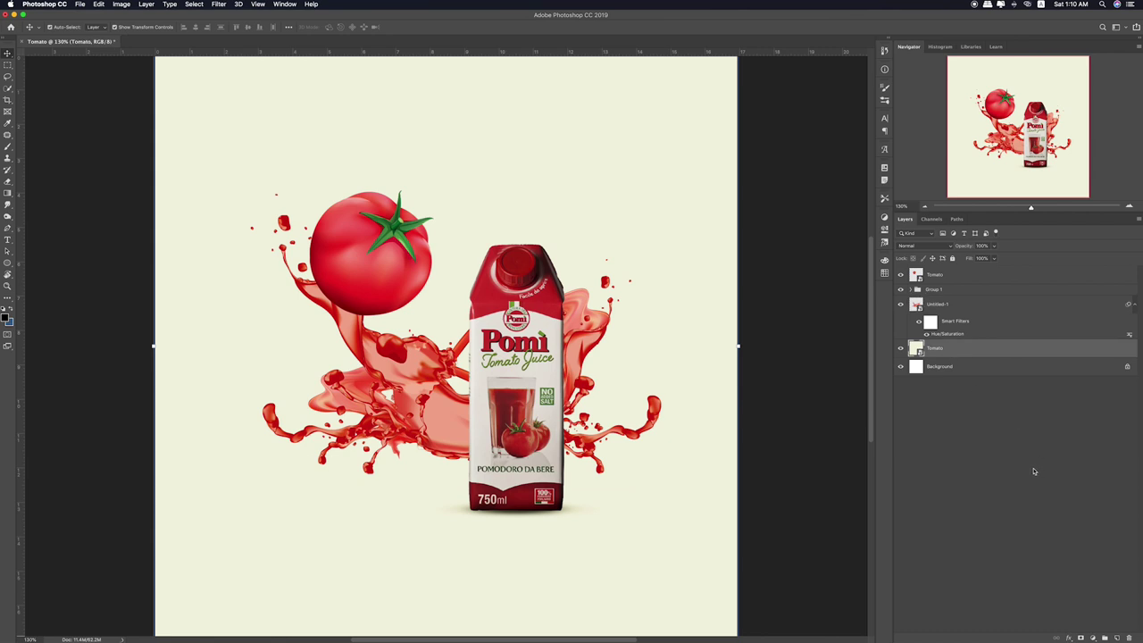
On a new layer, shade the canvas bottom with a light-to-dark gradient
key(ctrl+1)
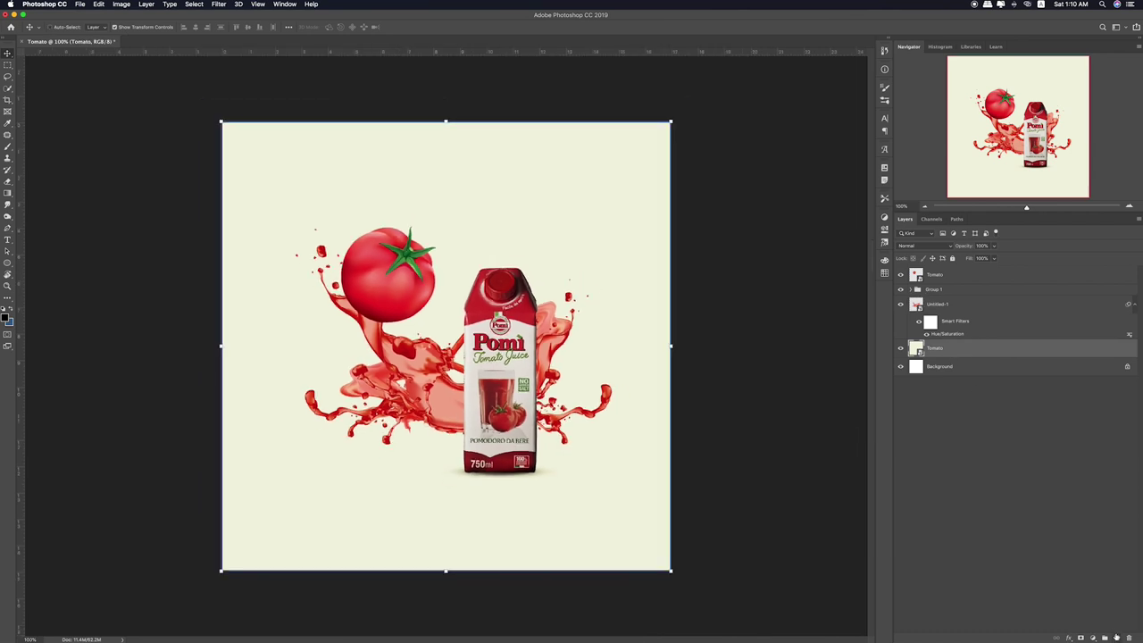
click(1116, 638)
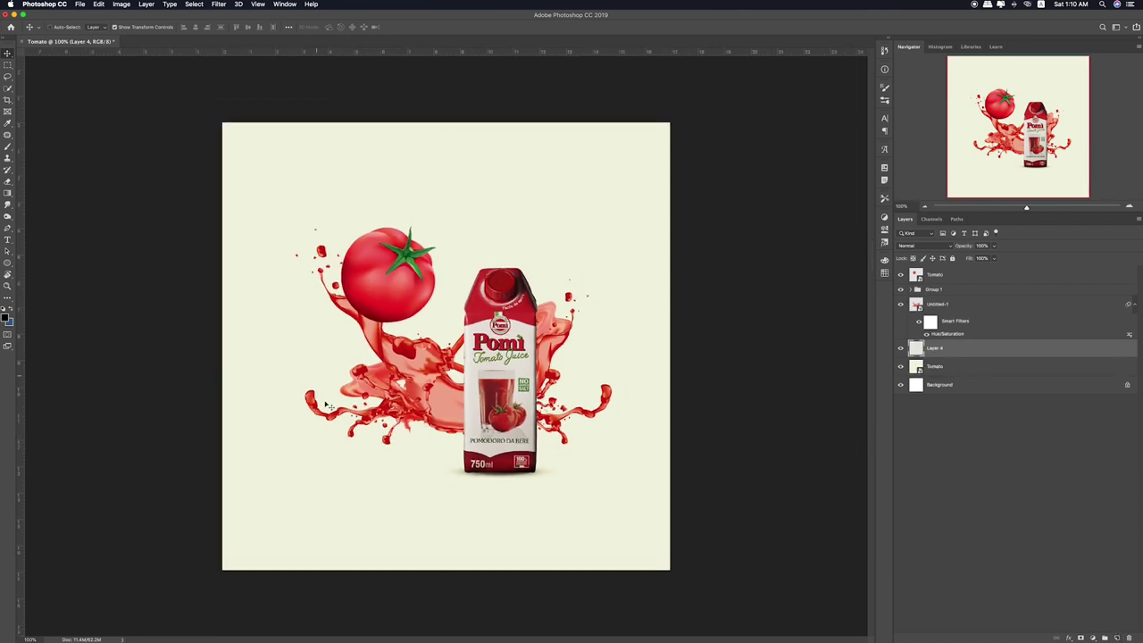
click(8, 193)
drag(465, 585, 465, 525)
key(ctrl+z)
drag(435, 575, 436, 471)
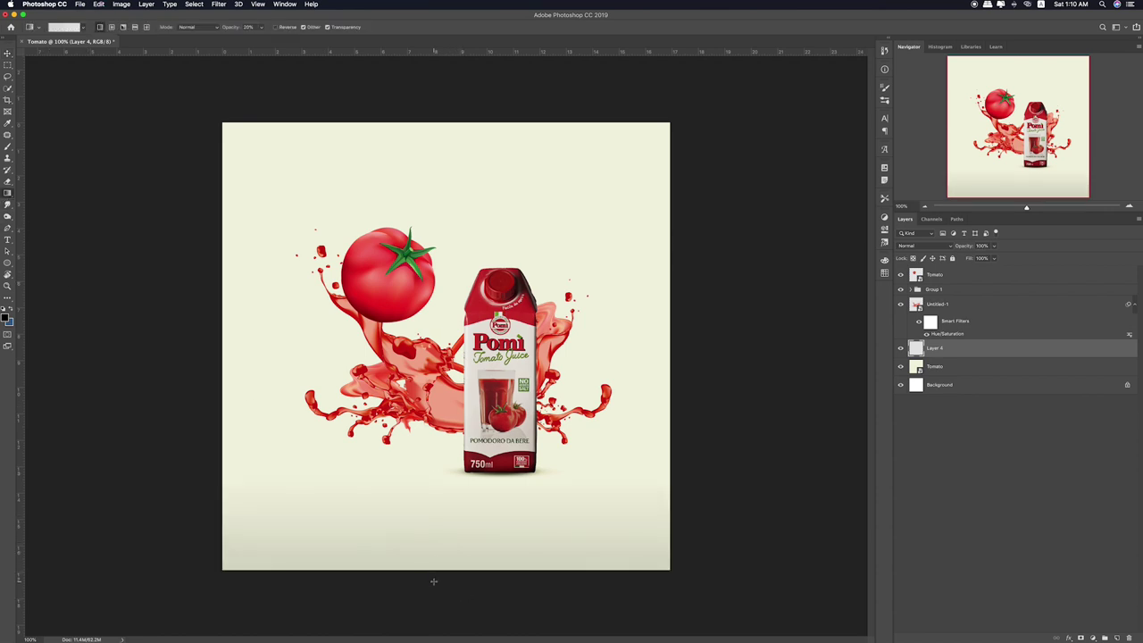
Redraw the bottom gradient from a bit higher, then add another empty layer
drag(435, 582, 435, 519)
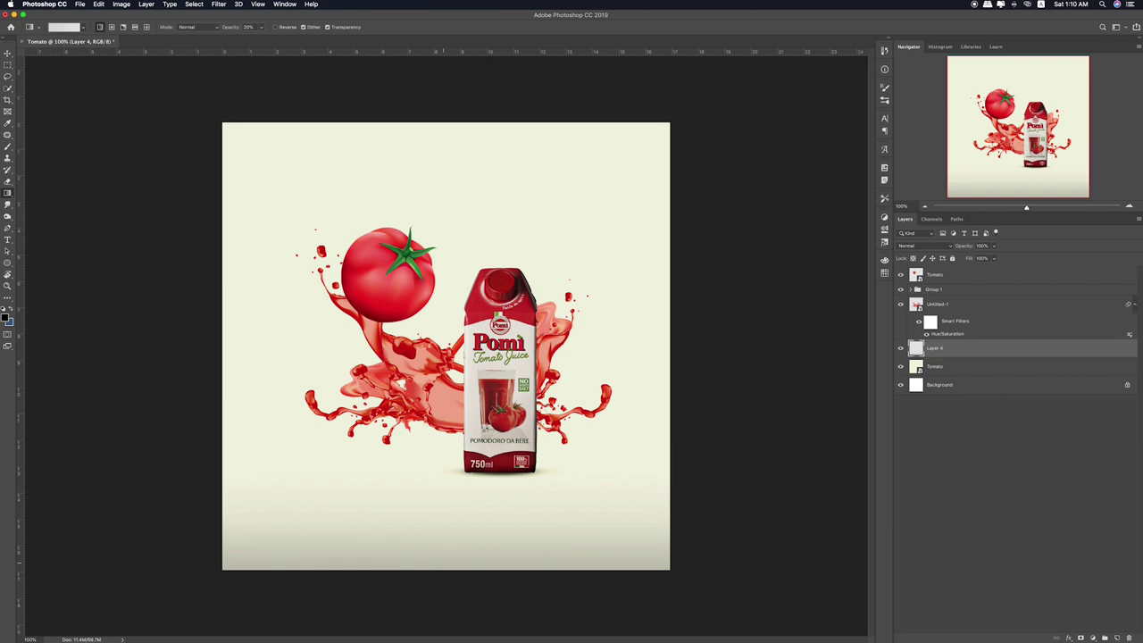
drag(447, 576, 446, 454)
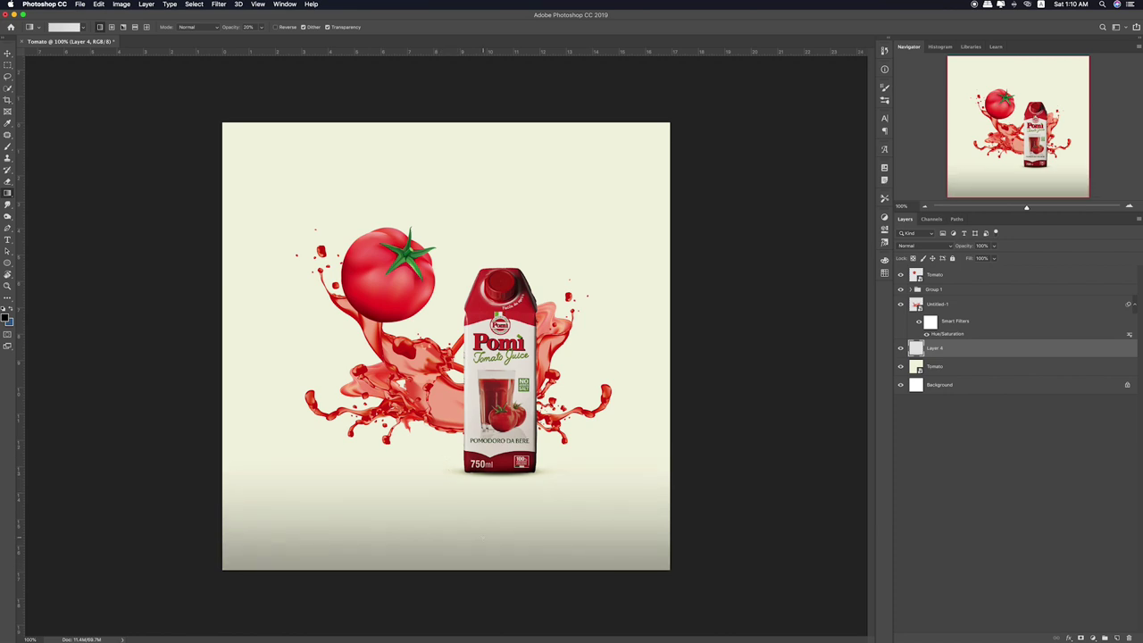
key(ctrl+t)
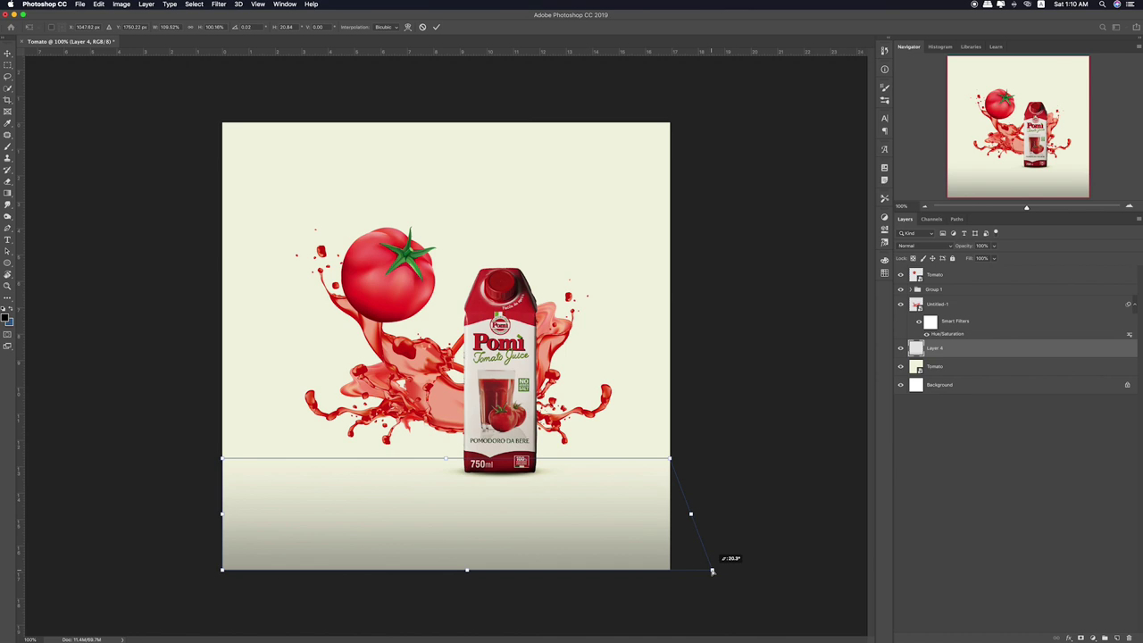
key(Return)
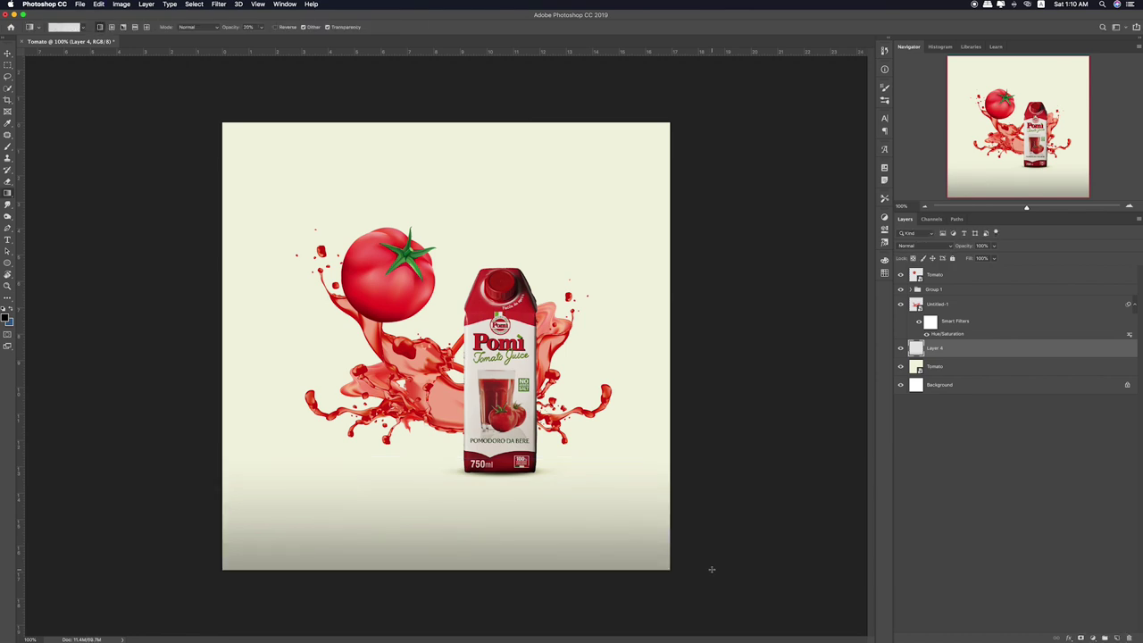
click(1116, 638)
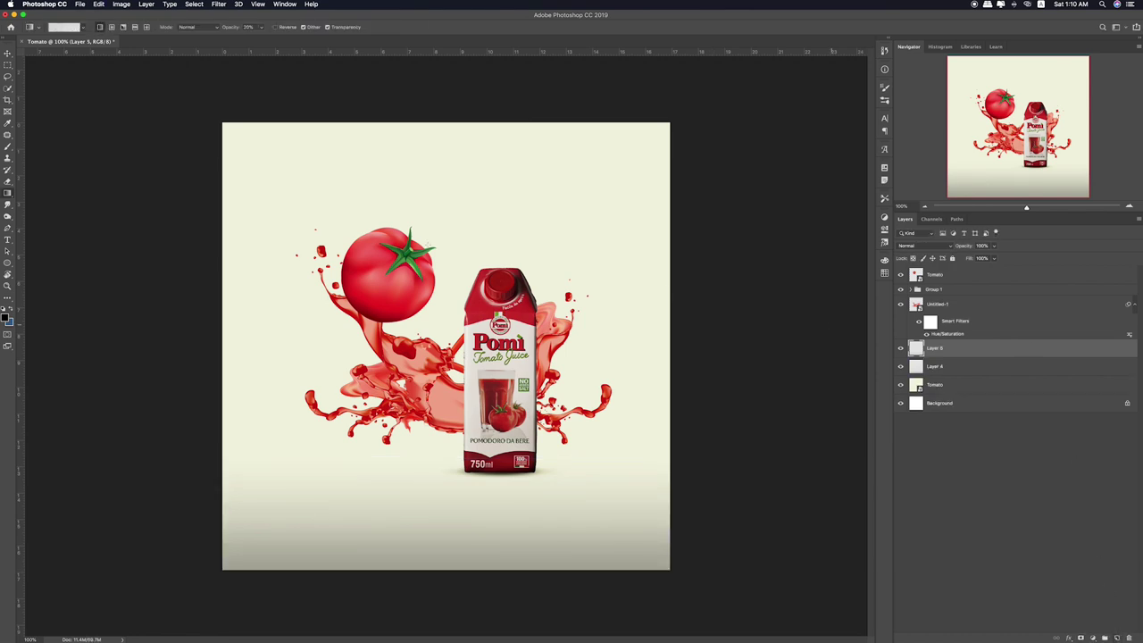
Paint a full-width black band on Layer 5 and set it to Overlay
click(7, 146)
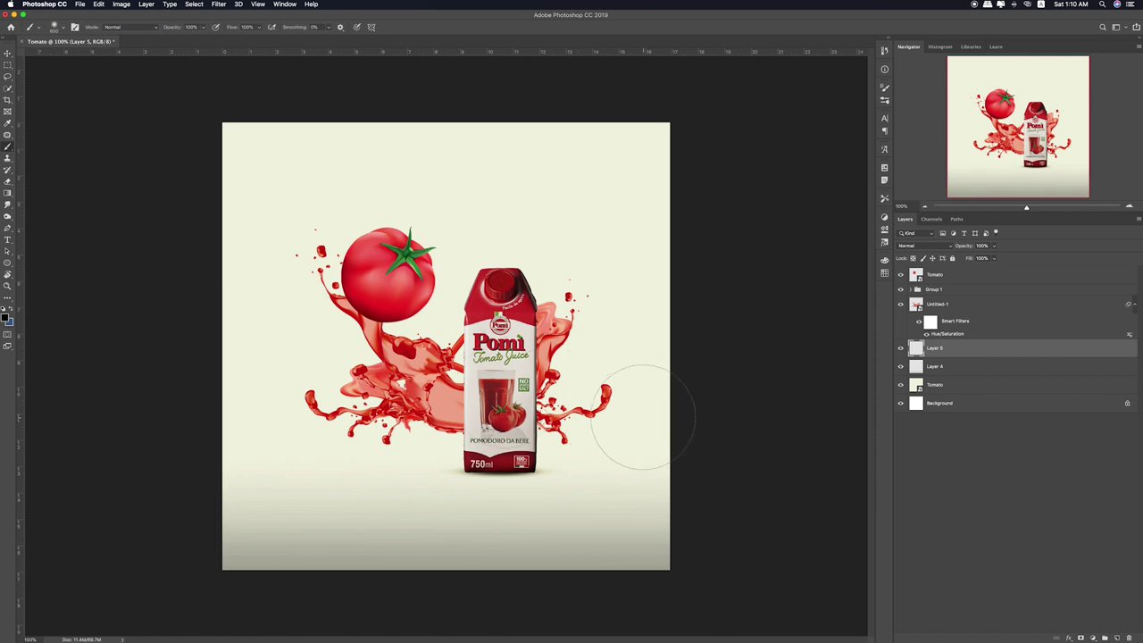
click(674, 449)
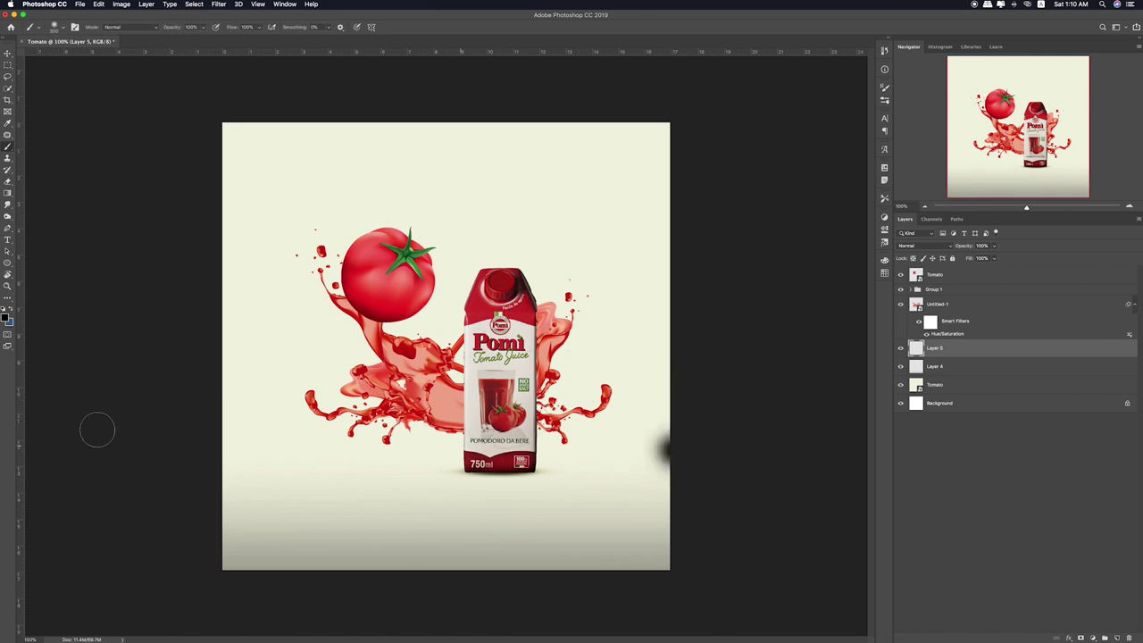
shift+click(98, 430)
key(v)
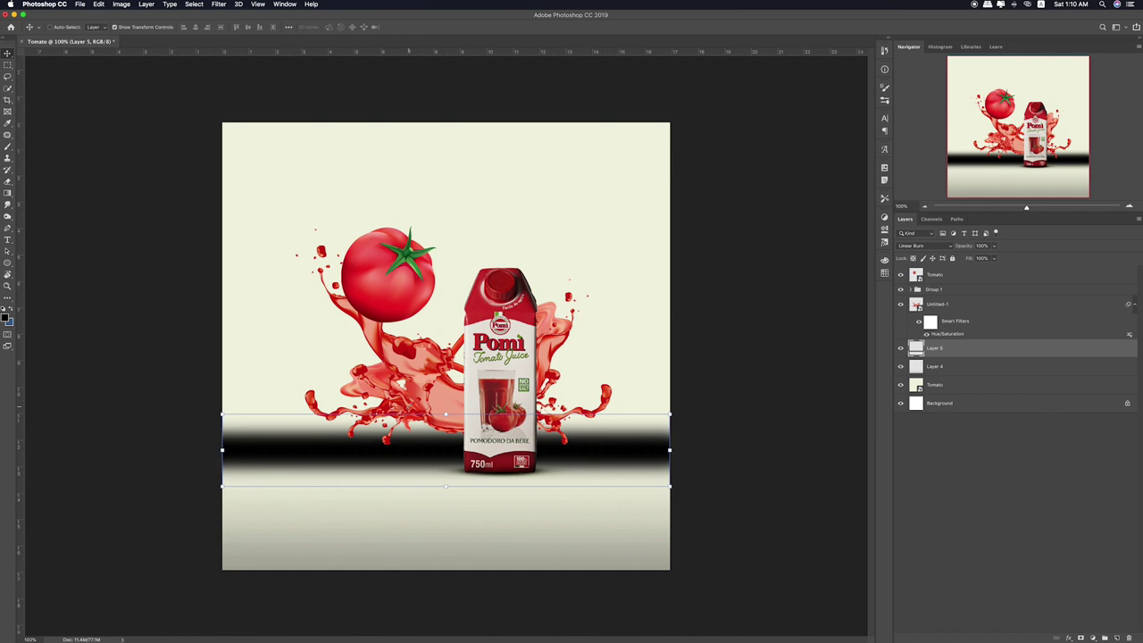
key(shift+plus)
key(shift+plus)
key(shift+plus)
key(shift+plus)
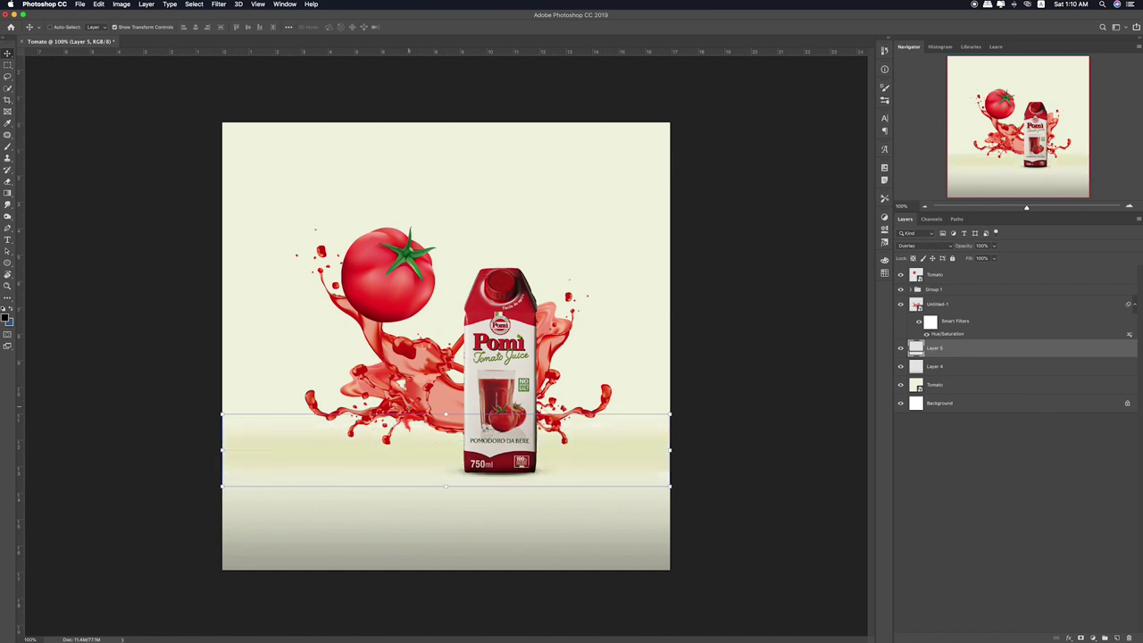
Stretch the band over the canvas and clear it below the floor line
key(ctrl+t)
drag(444, 414, 412, 27)
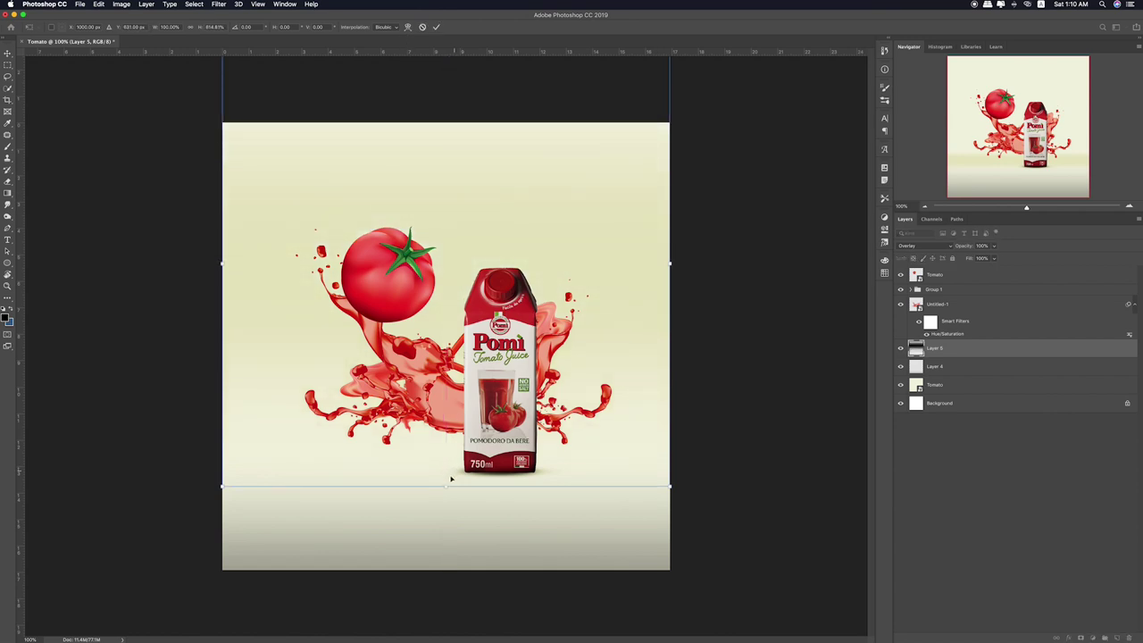
mouse_move(448, 486)
mouse_down()
mouse_move(450, 637)
mouse_move(464, 601)
mouse_up()
key(Return)
key(m)
drag(669, 427, 457, 492)
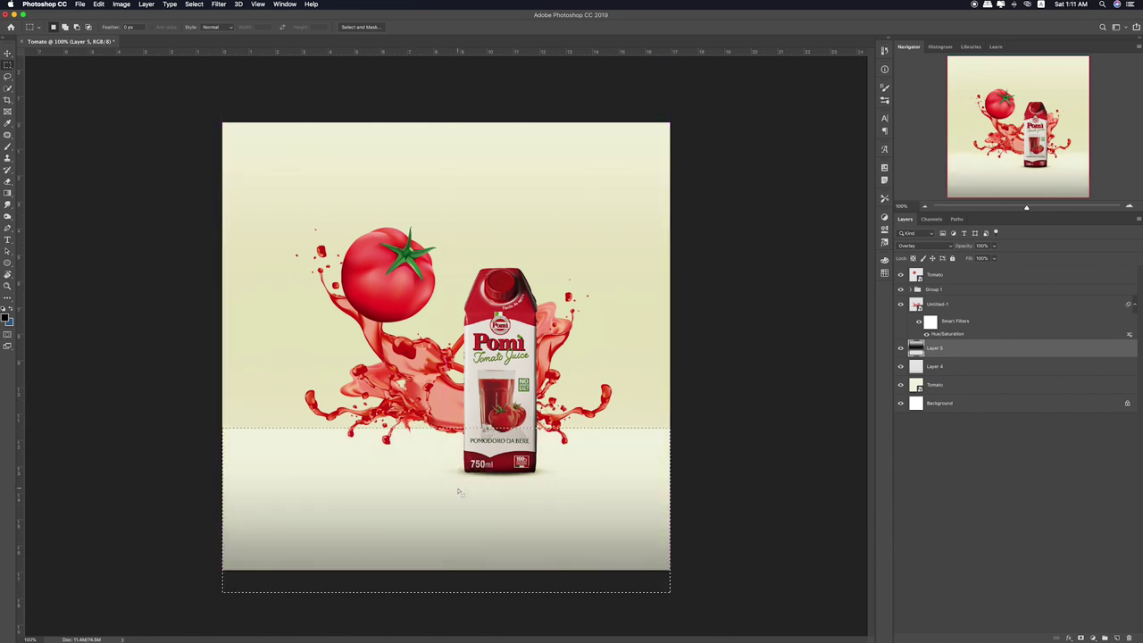
key(ctrl+d)
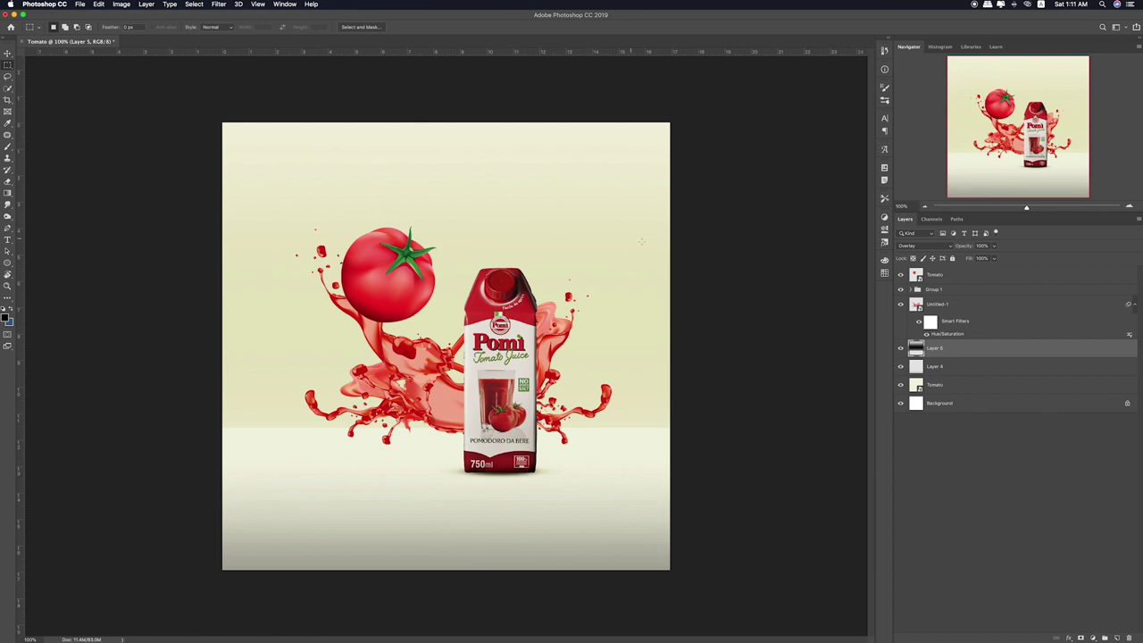
Lower Layer 5 opacity to 67% and preview Gaussian Blur without applying it
click(994, 246)
click(218, 4)
mouse_move(223, 110)
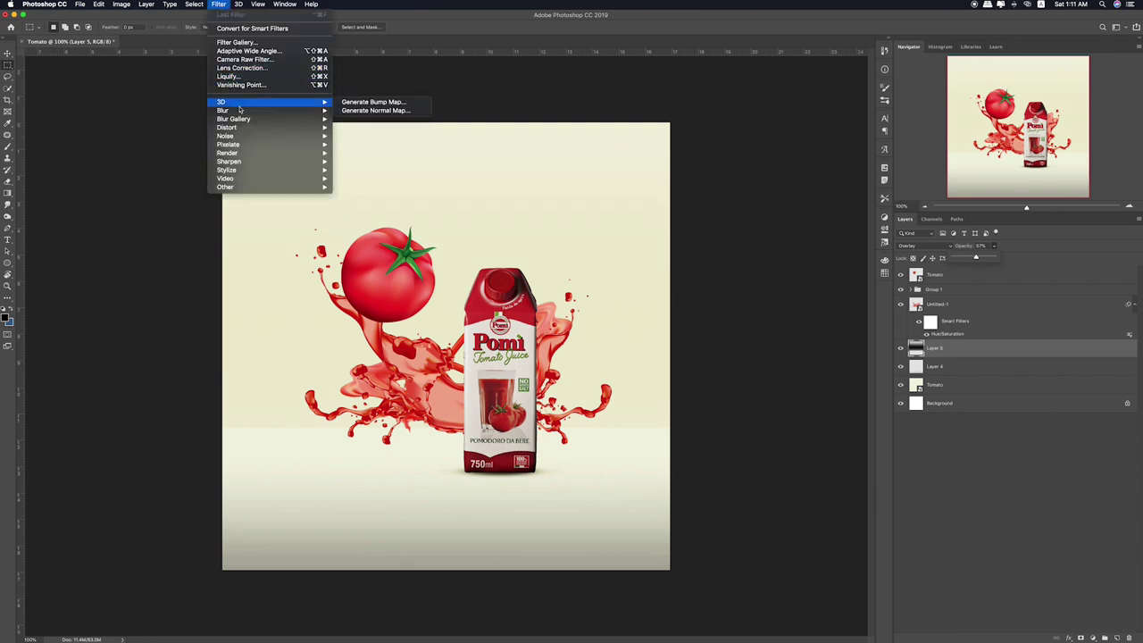
click(384, 145)
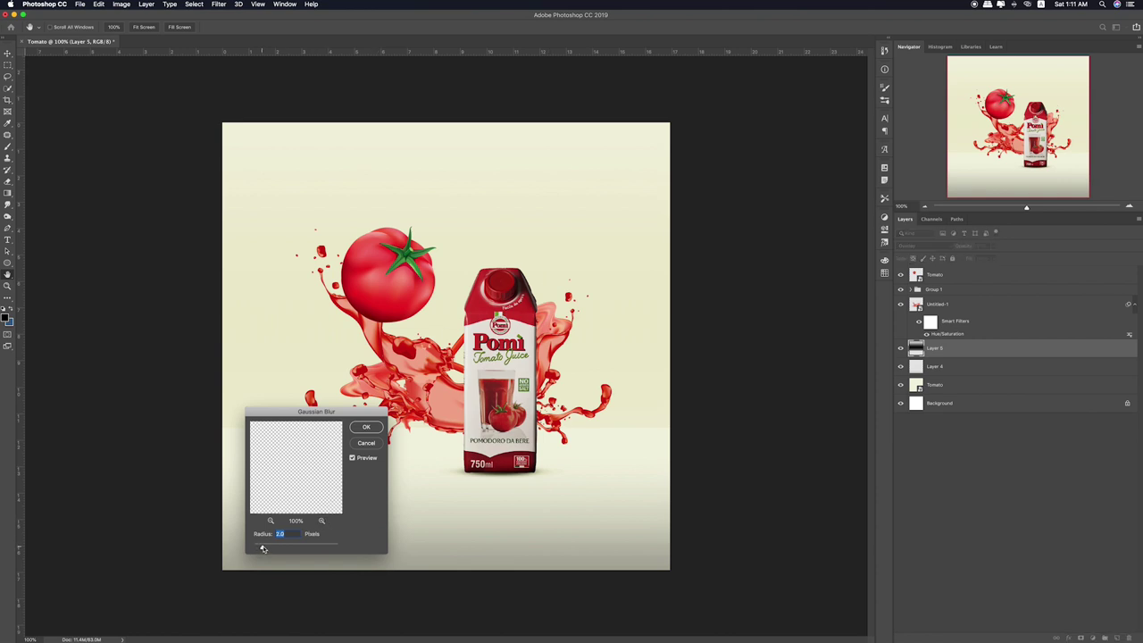
click(365, 442)
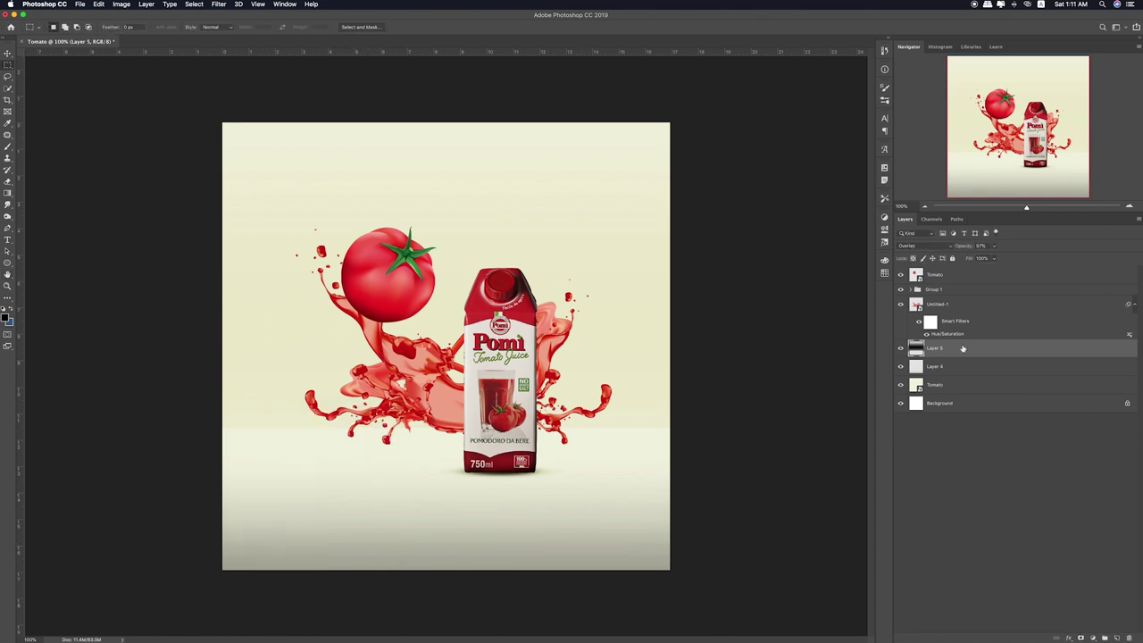
Preview Gaussian Blur again without applying, and set the view to 130%
click(215, 4)
click(360, 143)
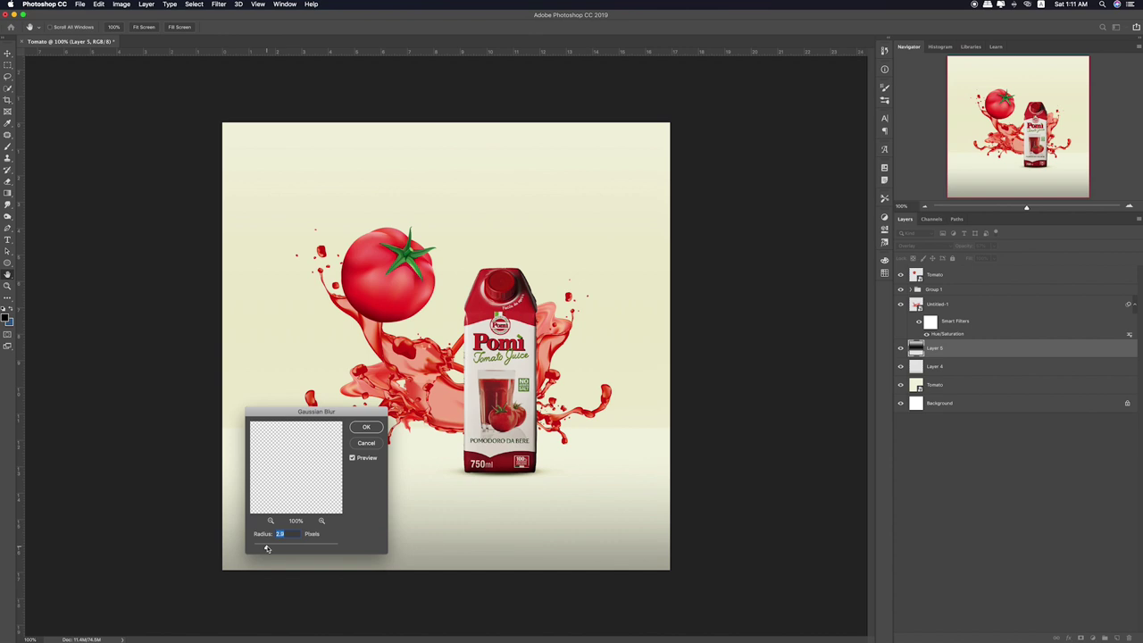
click(365, 442)
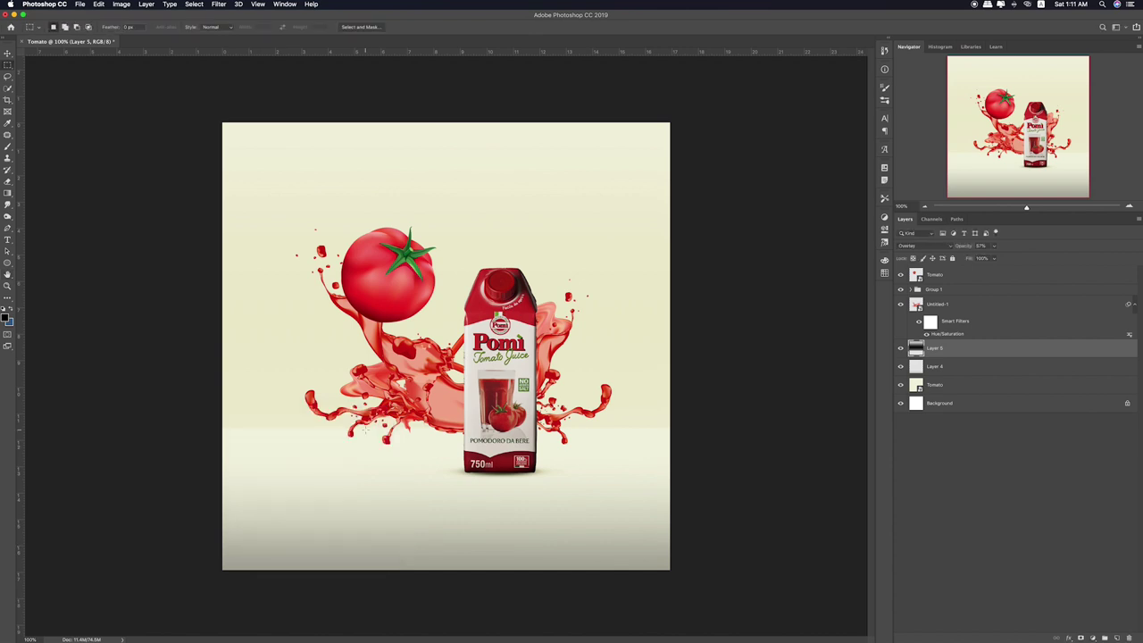
key(super+plus)
key(super+plus)
key(super+minus)
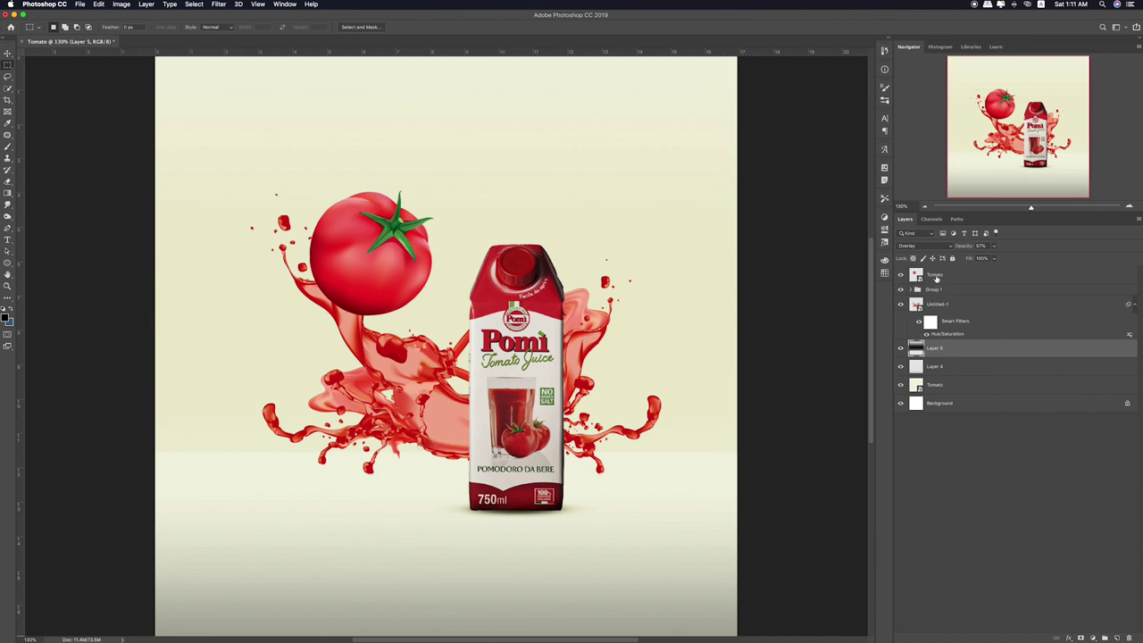
Nudge the tomato slightly down and right, discarding an enlarge attempt
click(936, 279)
key(v)
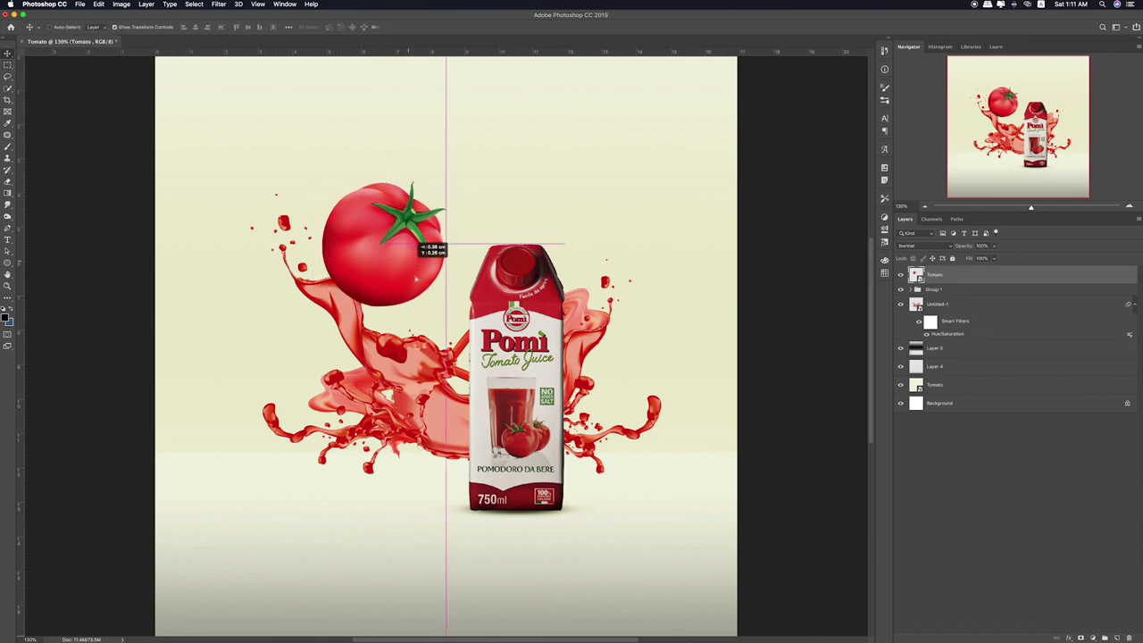
drag(398, 270, 412, 294)
key(super+t)
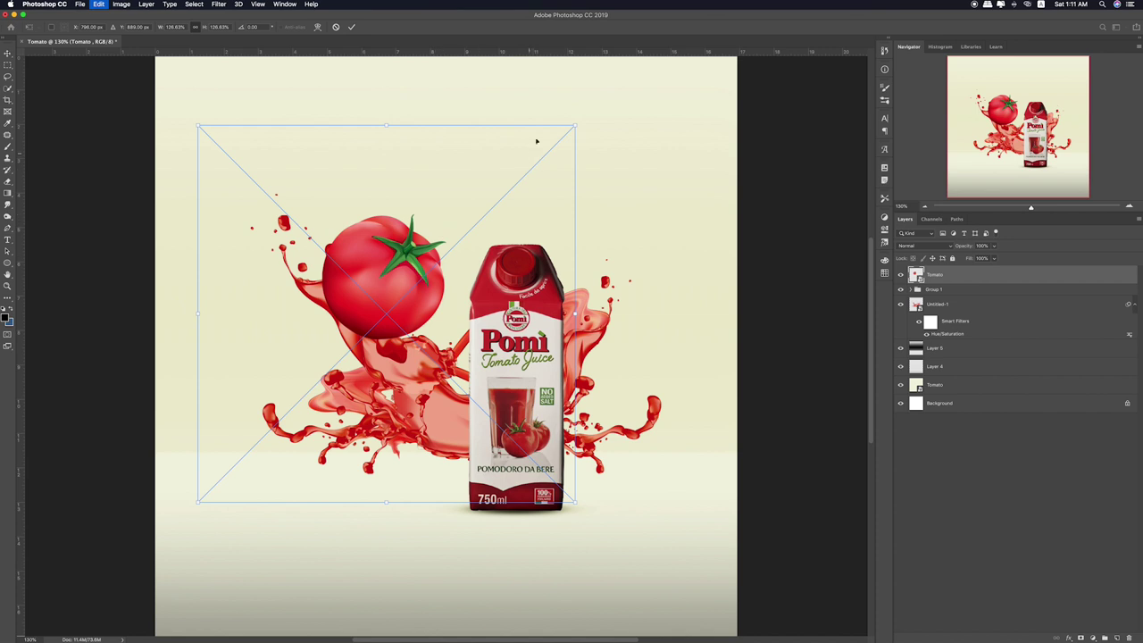
drag(574, 126, 602, 100)
key(Escape)
drag(422, 274, 415, 288)
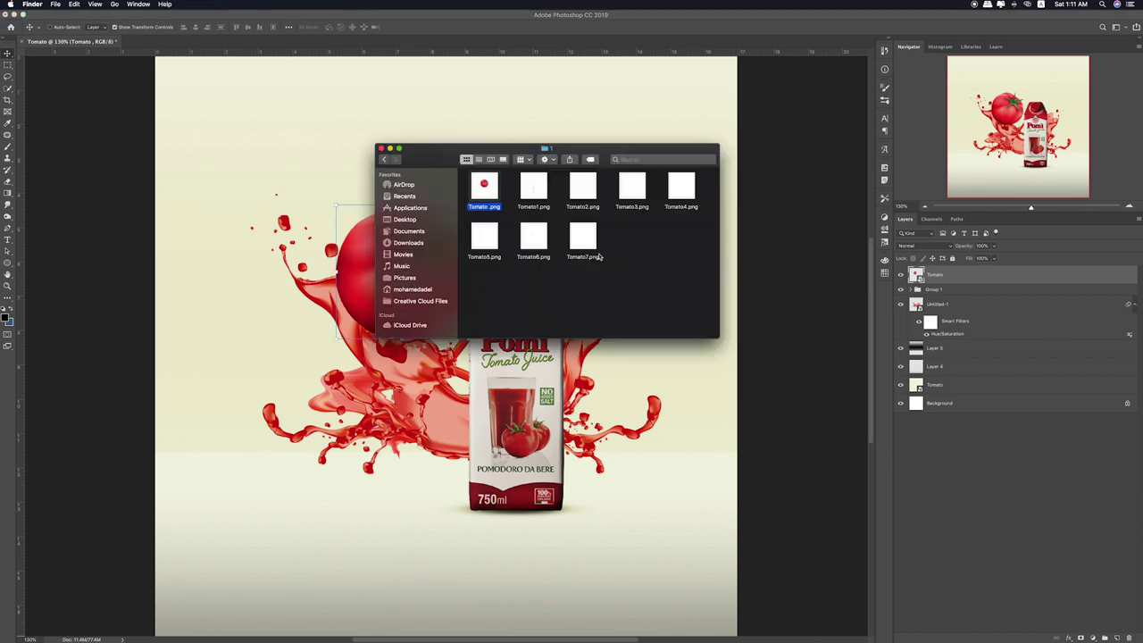
Place Tomato1.png, enlarged, as a juice drip beneath the tomato
click(535, 192)
key(space)
key(space)
mouse_move(535, 192)
mouse_down()
mouse_move(339, 382)
mouse_move(352, 388)
mouse_up()
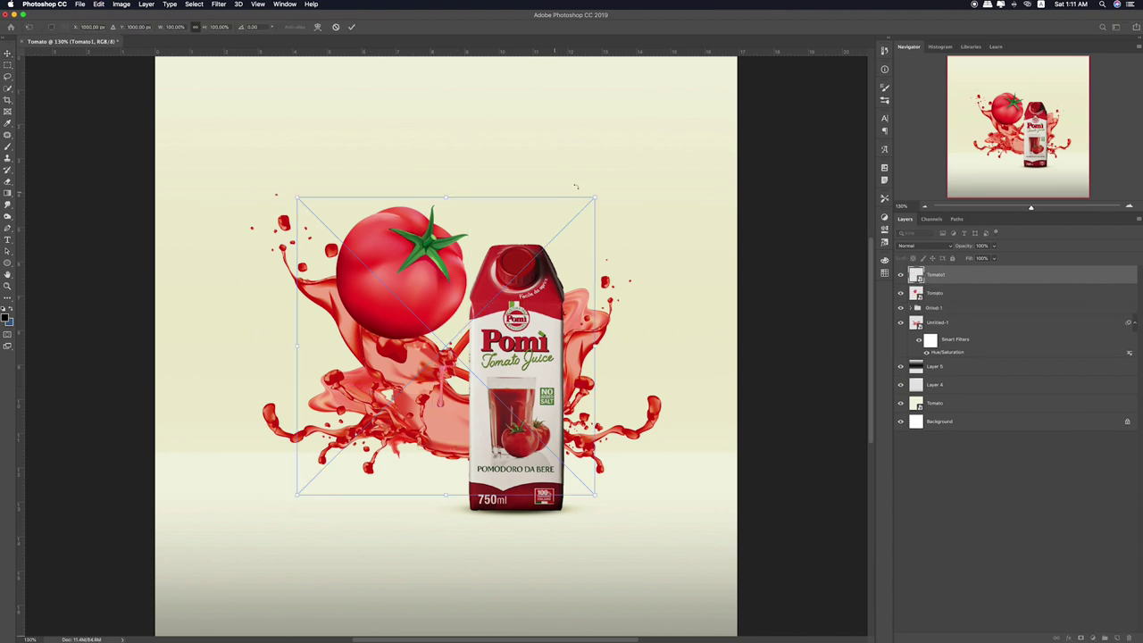
drag(594, 197, 739, 84)
drag(620, 289, 523, 310)
key(Return)
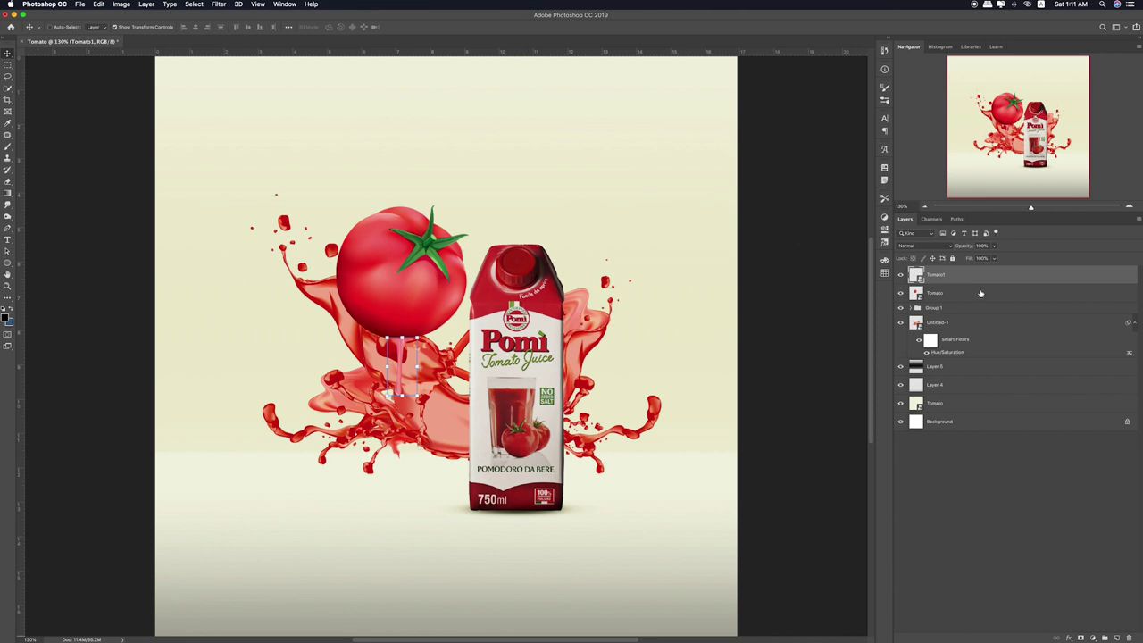
Group the tomato and drip into Group 2, then select the splash layer
shift+click(980, 294)
key(ctrl+g)
click(900, 298)
click(956, 299)
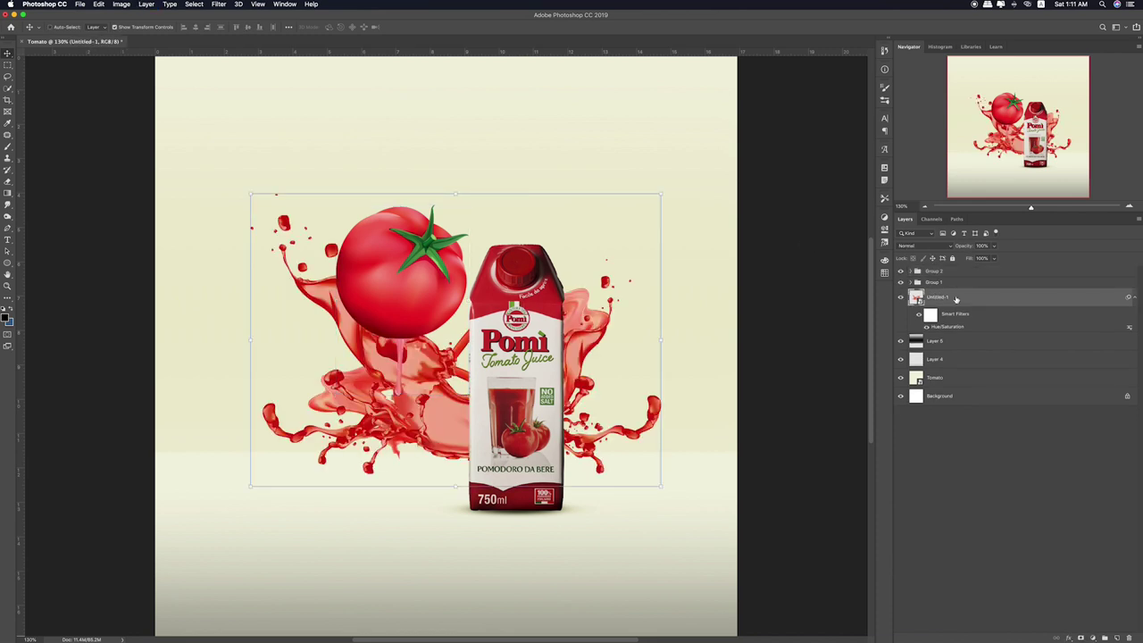
Place Tomato2.png onto the canvas
click(593, 191)
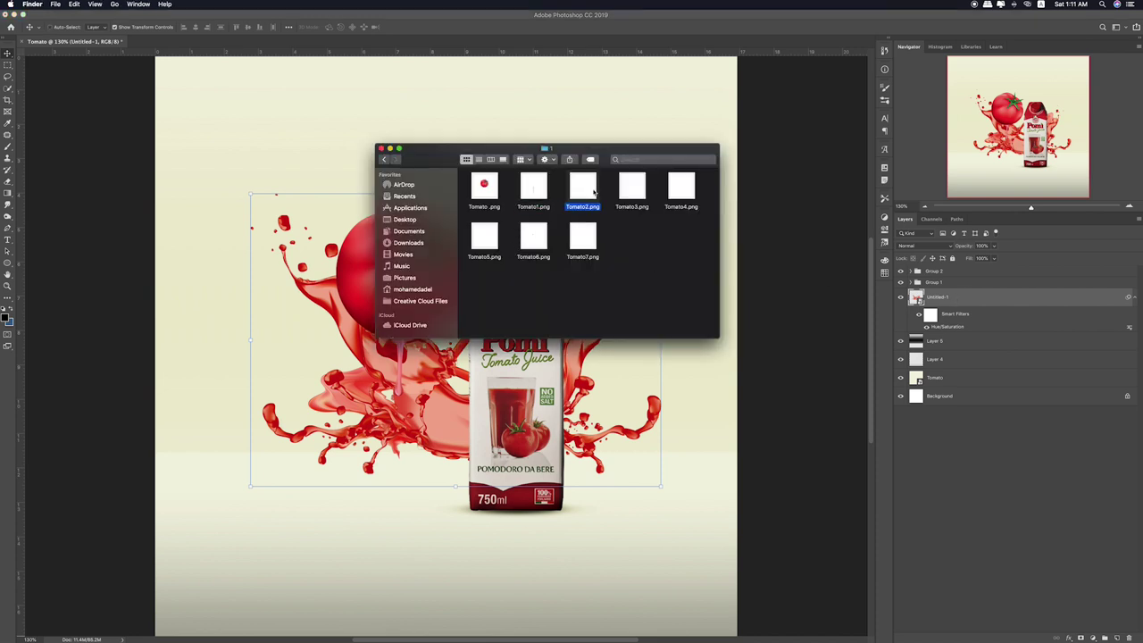
key(space)
drag(585, 189, 279, 198)
key(Return)
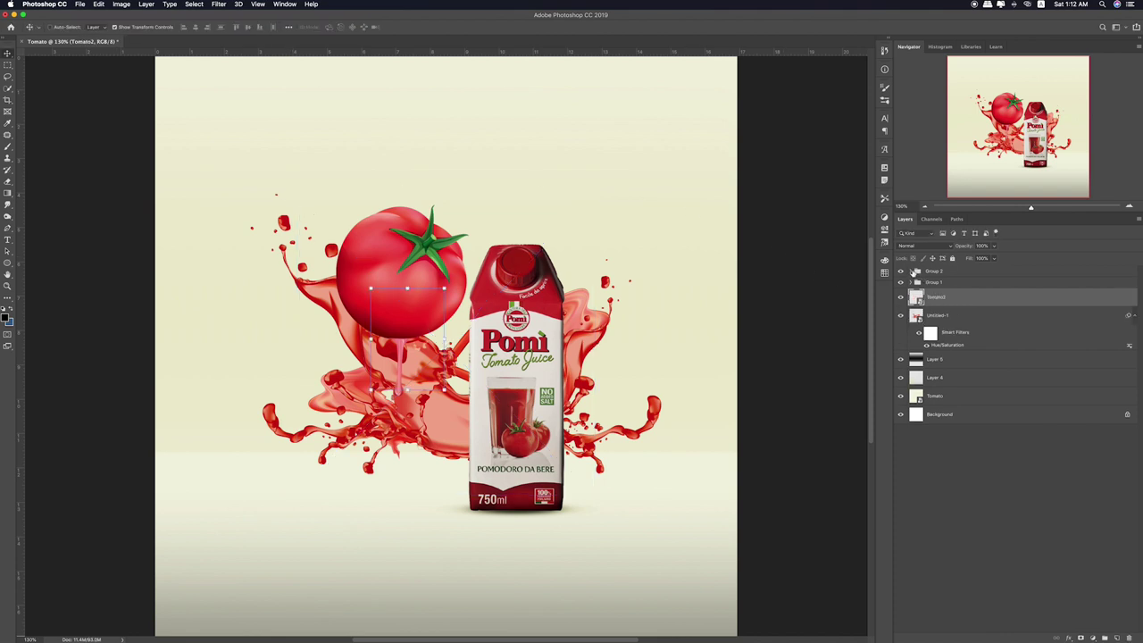
Move Tomato2 into Group 2 and rotate it toward the tomato's upper left
click(911, 271)
drag(930, 335, 929, 287)
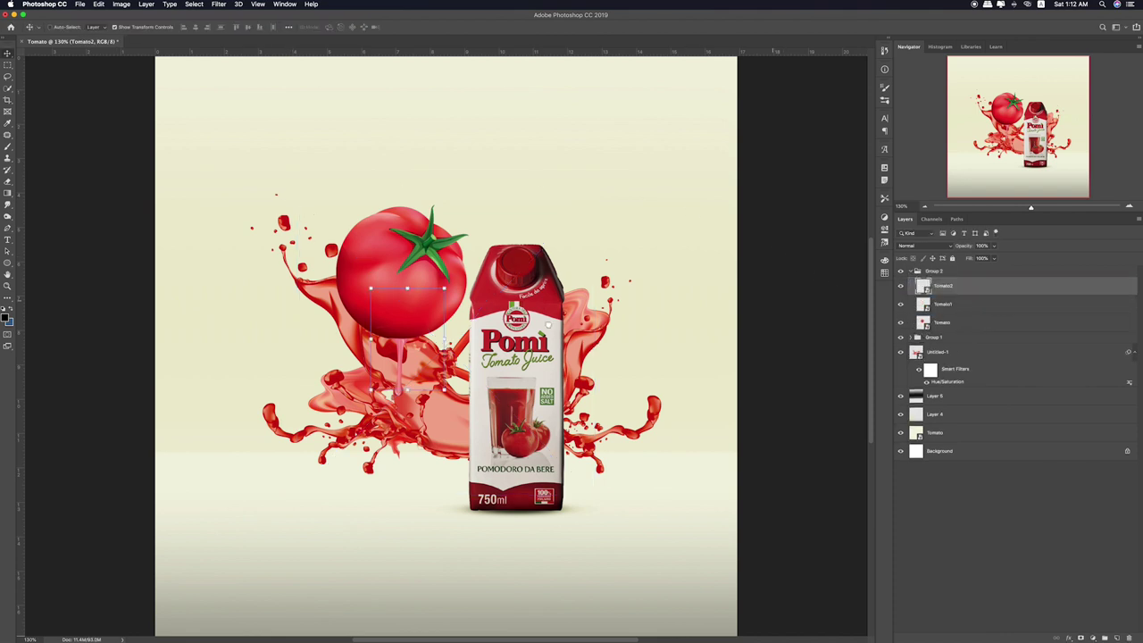
key(ctrl+t)
drag(572, 108, 702, 221)
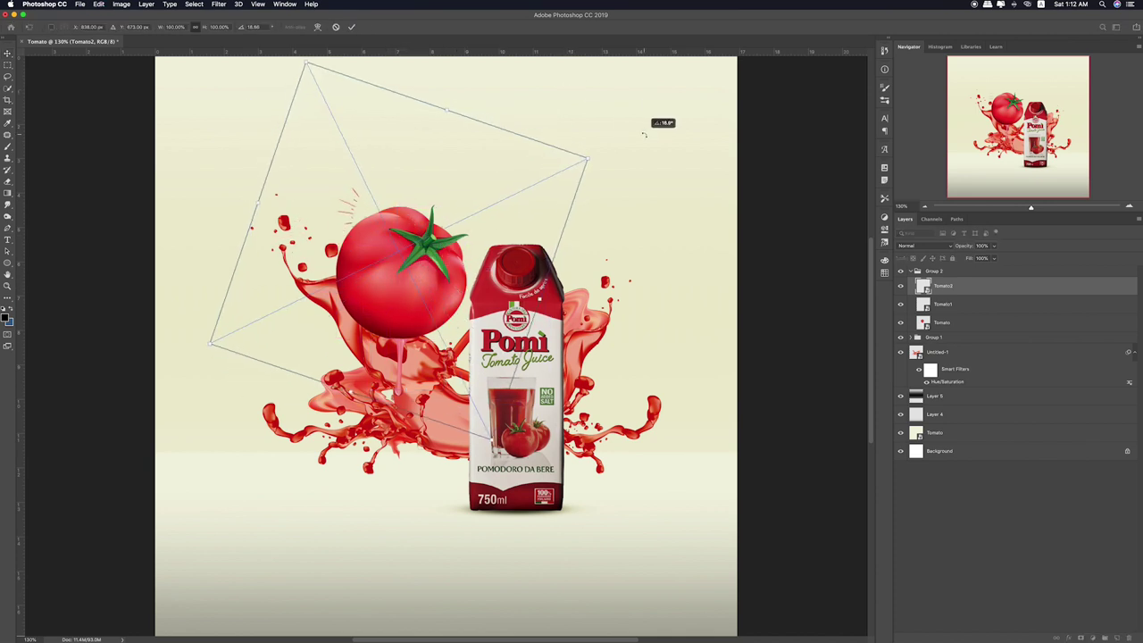
drag(468, 265, 434, 248)
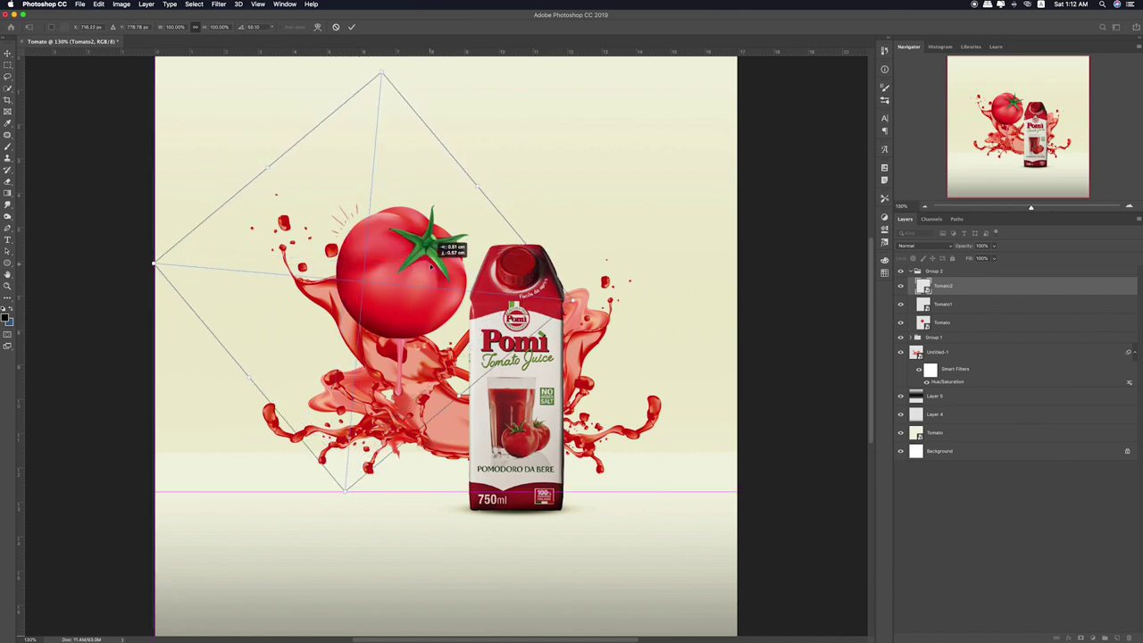
key(Return)
Preview the Tomato3 and Tomato4 images in the folder
click(640, 187)
key(space)
key(space)
click(680, 192)
key(space)
key(space)
Place Tomato7.png onto the canvas near the tomato
click(572, 237)
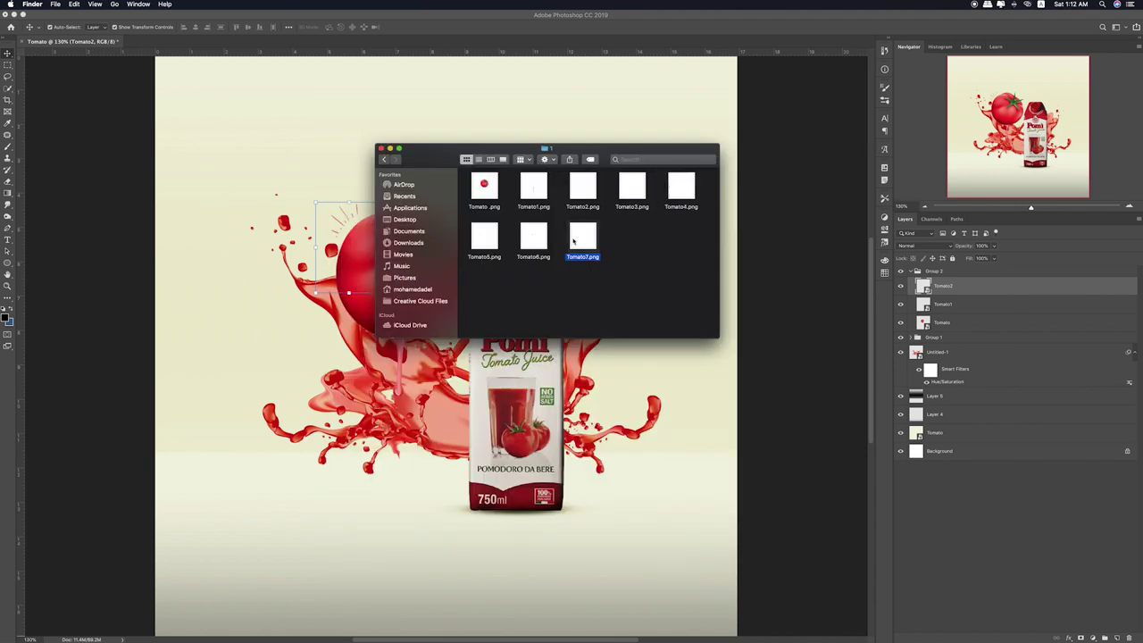
key(space)
key(space)
click(594, 241)
drag(596, 241, 348, 294)
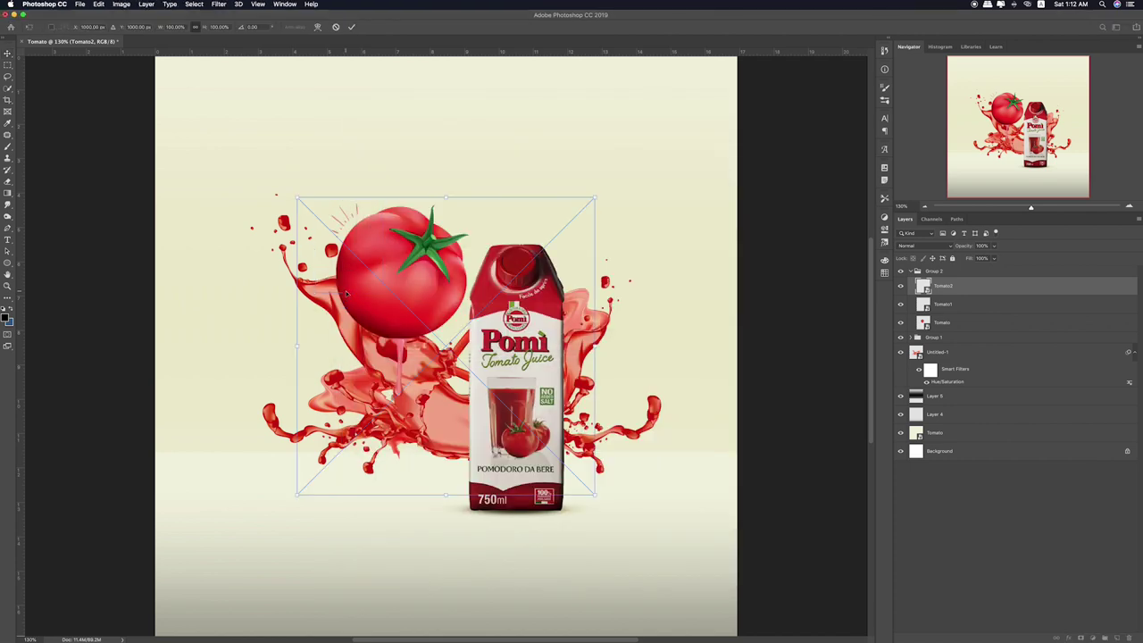
key(Return)
drag(515, 366, 462, 300)
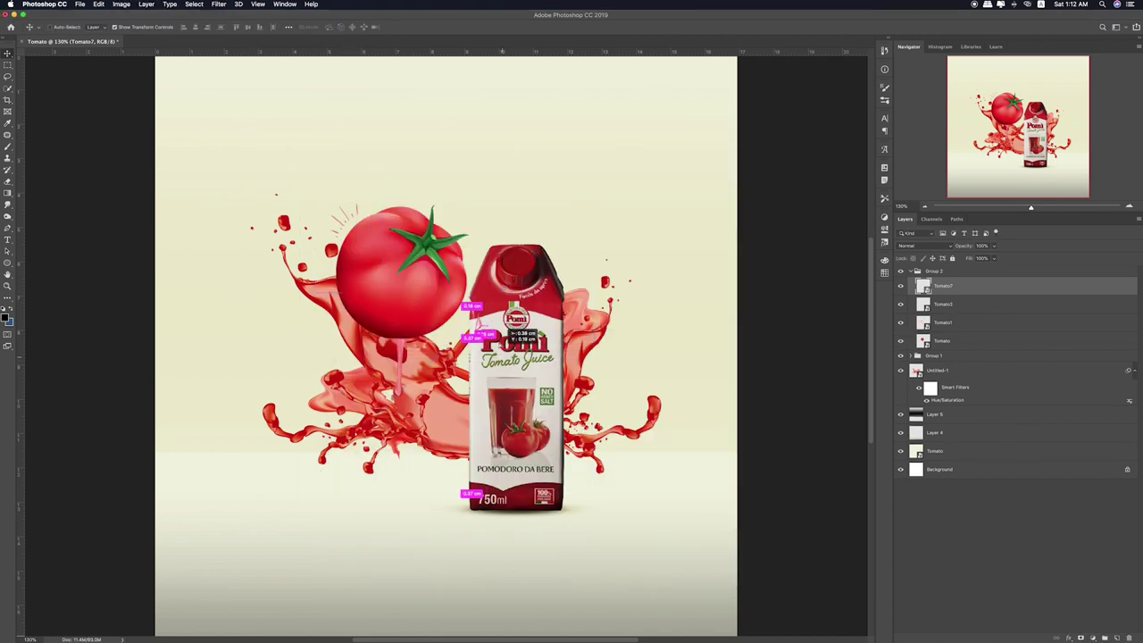
Rotate Tomato7 about 25° and shift it slightly up and left
key(ctrl+t)
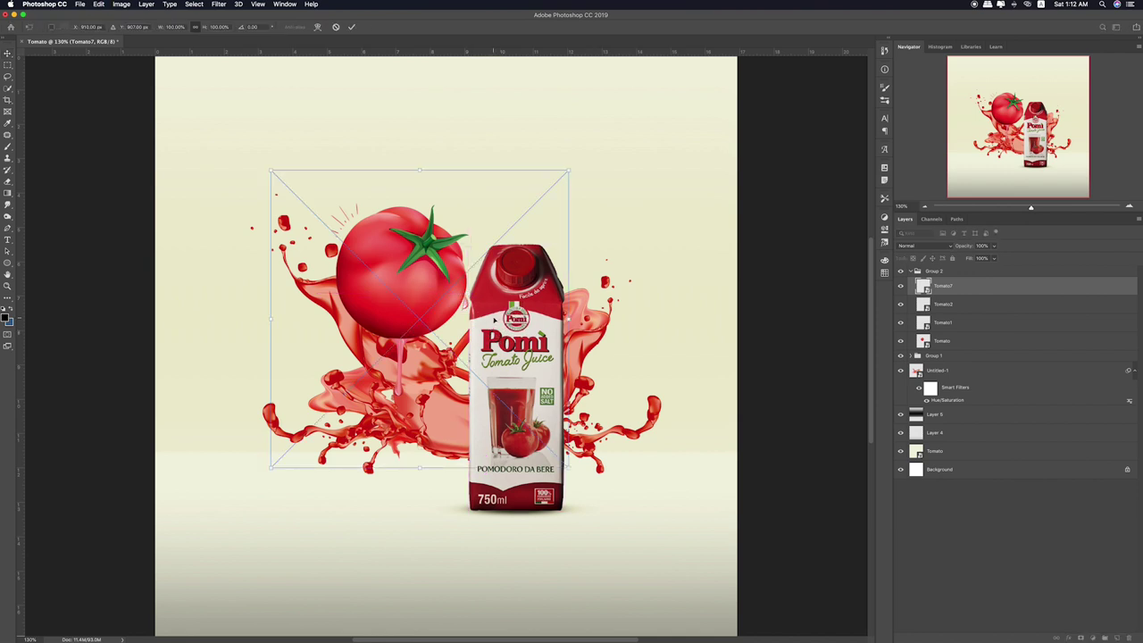
key(Return)
key(ctrl+t)
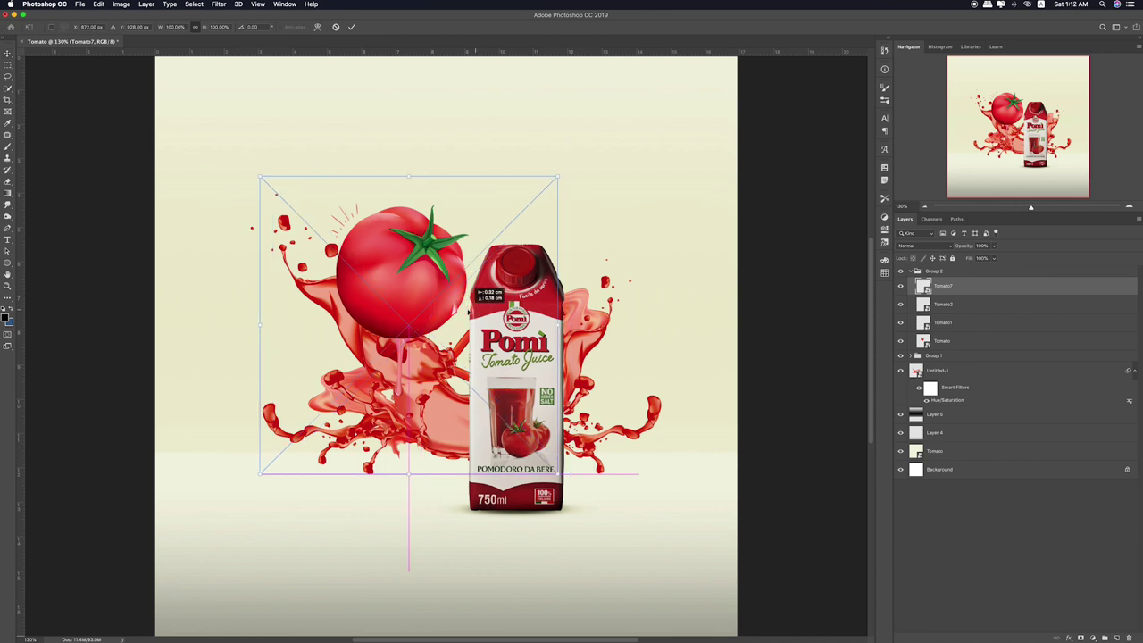
drag(535, 500, 501, 499)
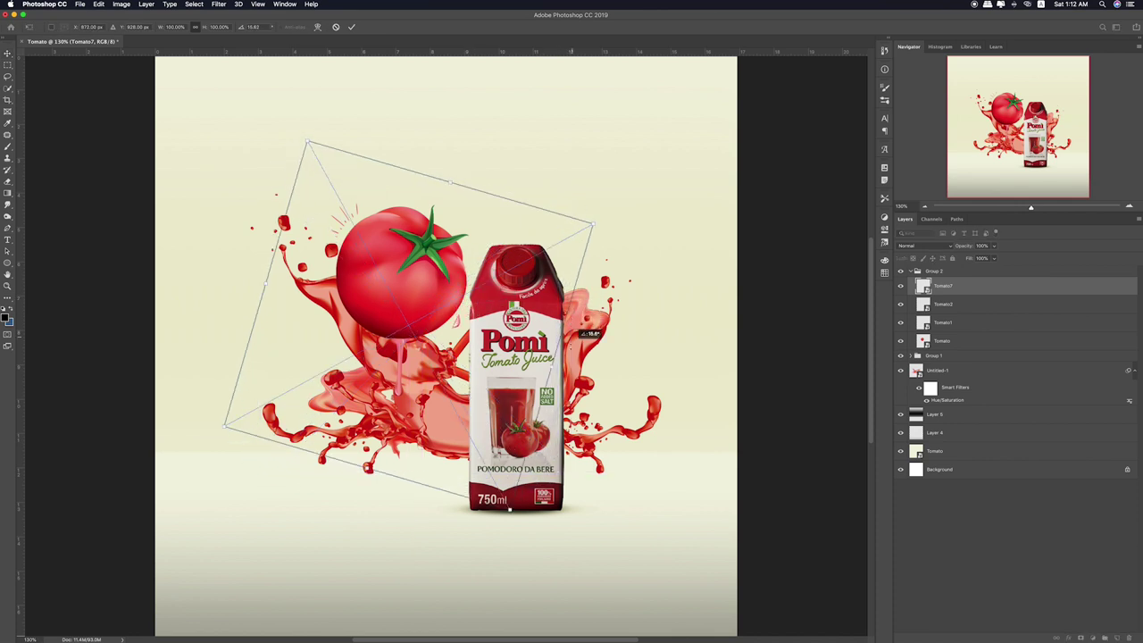
drag(585, 337, 581, 357)
drag(487, 354, 483, 348)
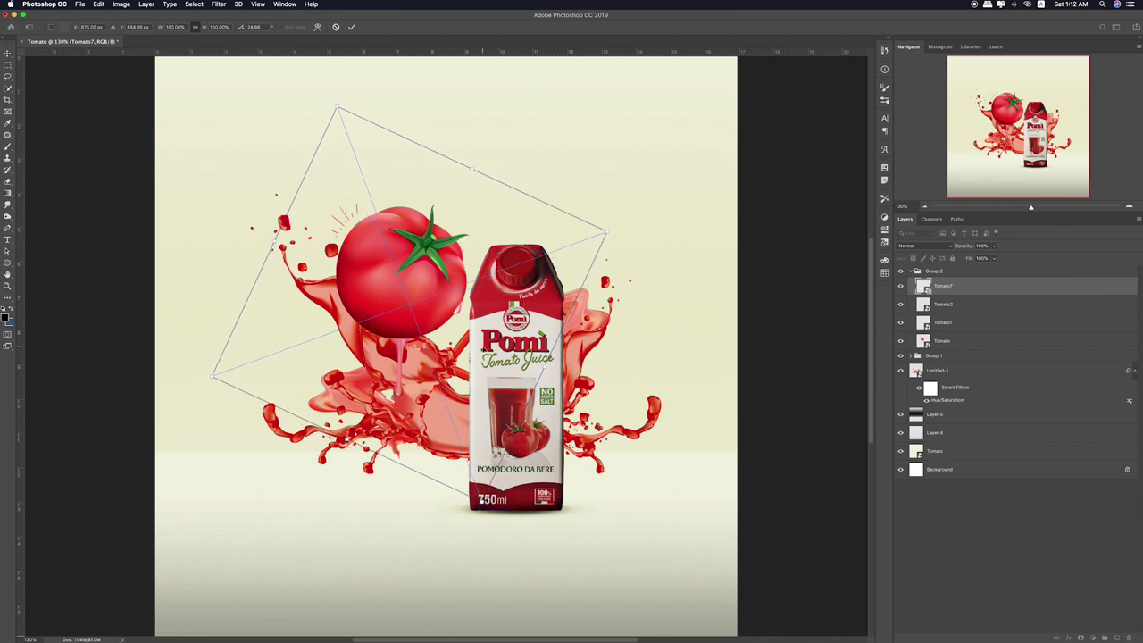
key(Return)
Place Tomato6.png into Group 2 and move it into position
key(super+Tab)
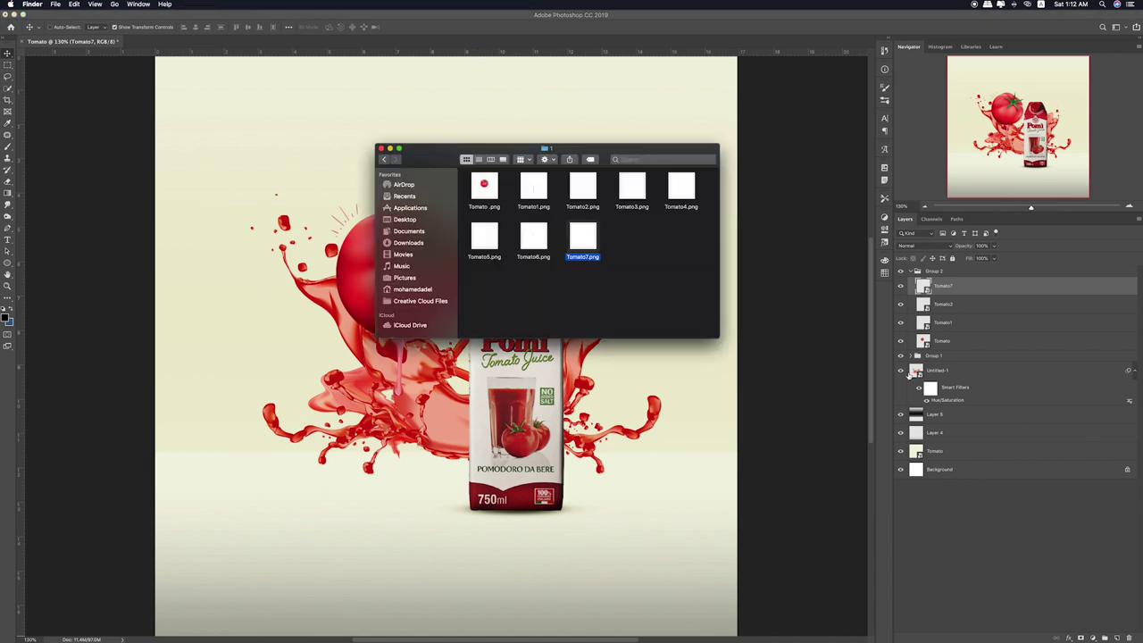
click(533, 236)
key(space)
key(space)
drag(533, 237, 351, 250)
key(Return)
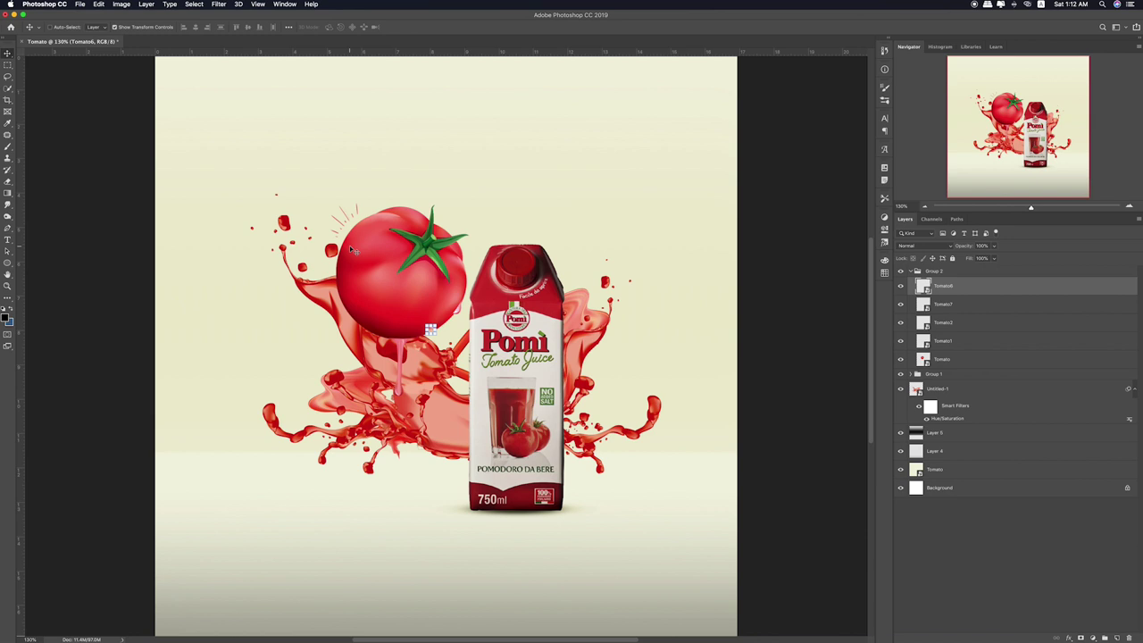
drag(431, 328, 418, 265)
Place Tomato5.png into Group 2 and nudge it into position
key(super+Tab)
click(484, 237)
drag(484, 236, 326, 286)
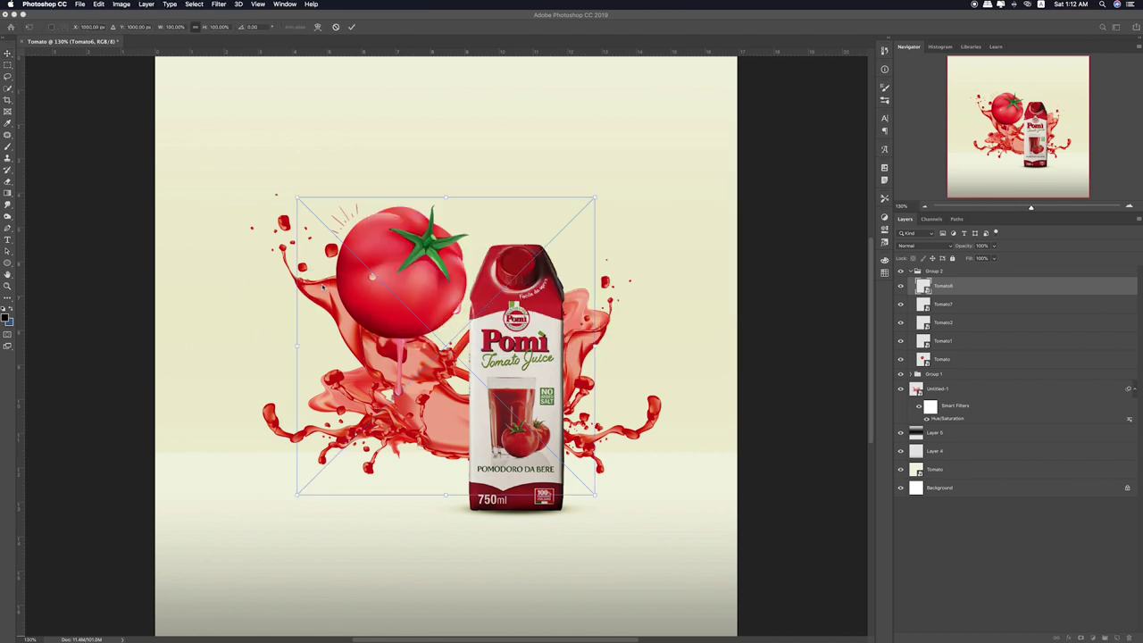
key(Return)
drag(392, 319, 390, 317)
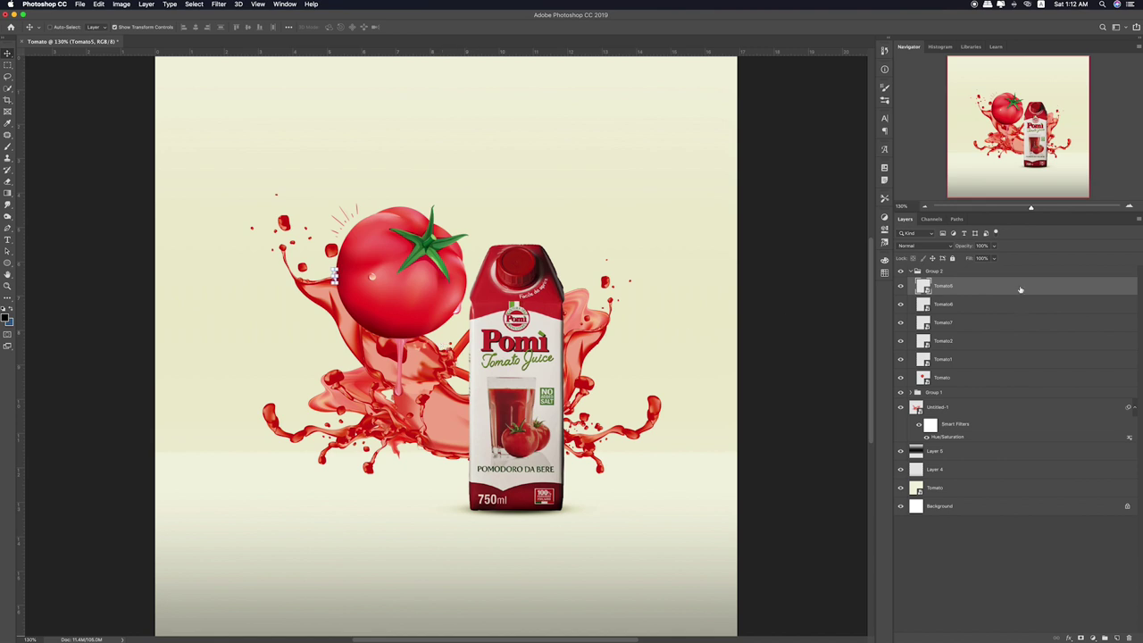
Place another Tomato2.png into Group 2 and move it up into position
key(super+Tab)
click(676, 183)
key(space)
key(space)
click(642, 183)
key(space)
key(space)
click(579, 187)
key(space)
key(space)
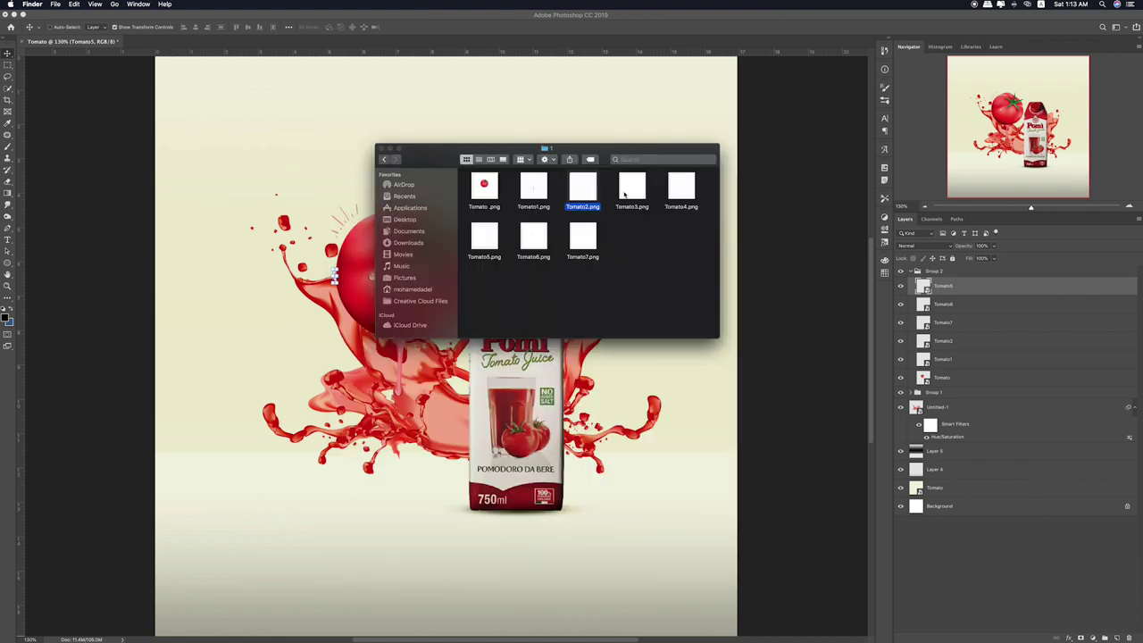
drag(579, 187, 291, 192)
key(Return)
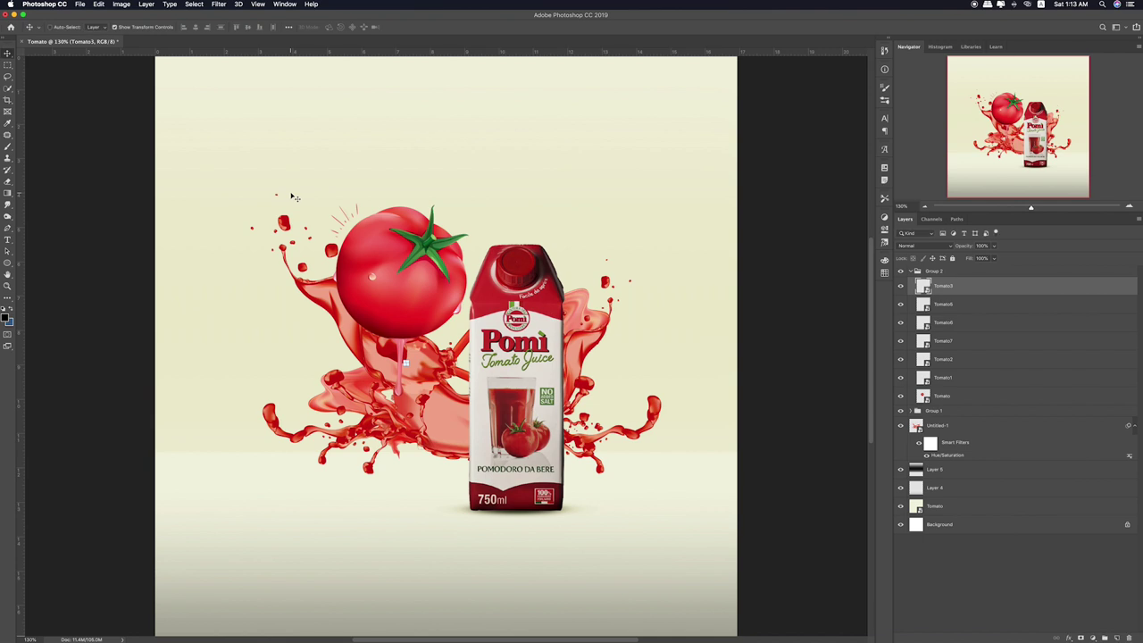
drag(588, 422, 606, 355)
click(8, 65)
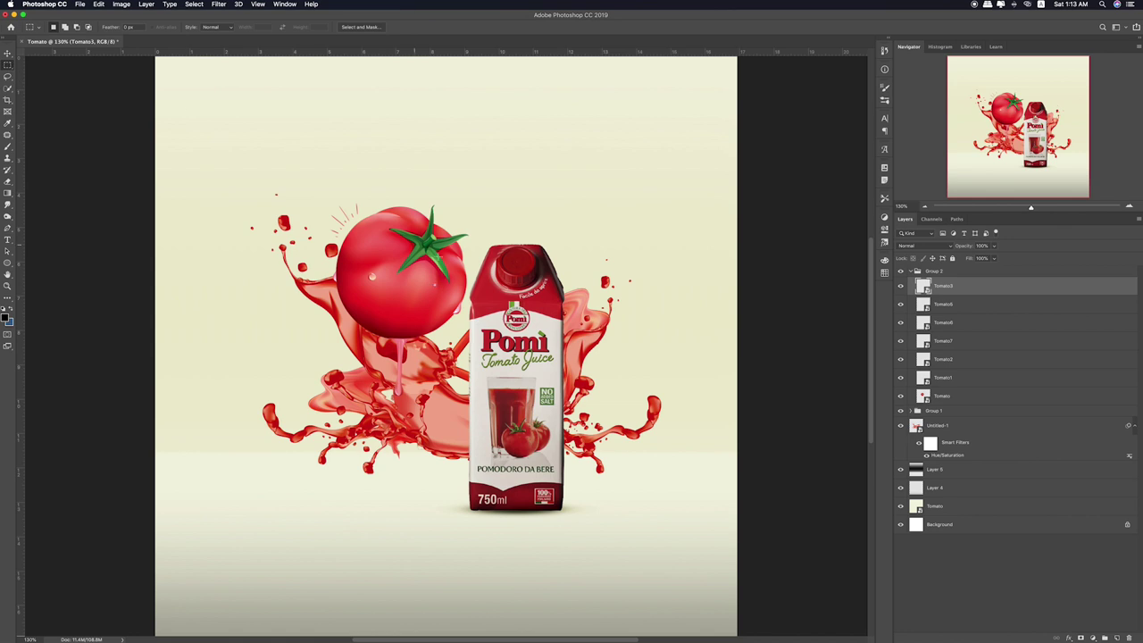
Boost the Tomato Gif carton in Group 1 to +10 saturation, then browse back to Materials
click(913, 411)
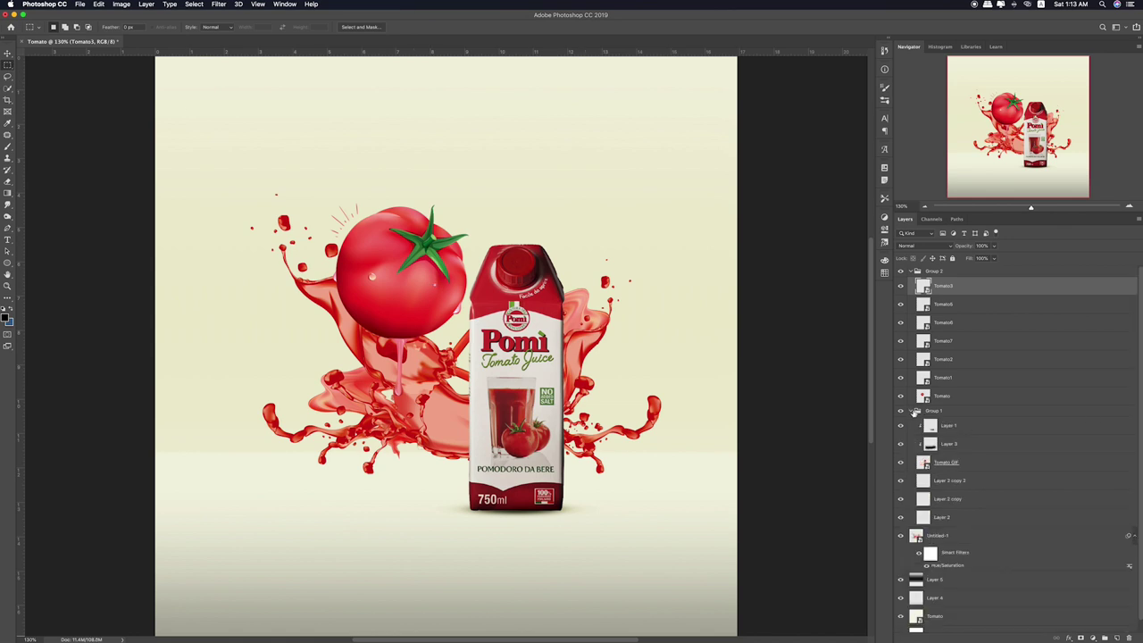
click(992, 463)
key(ctrl+u)
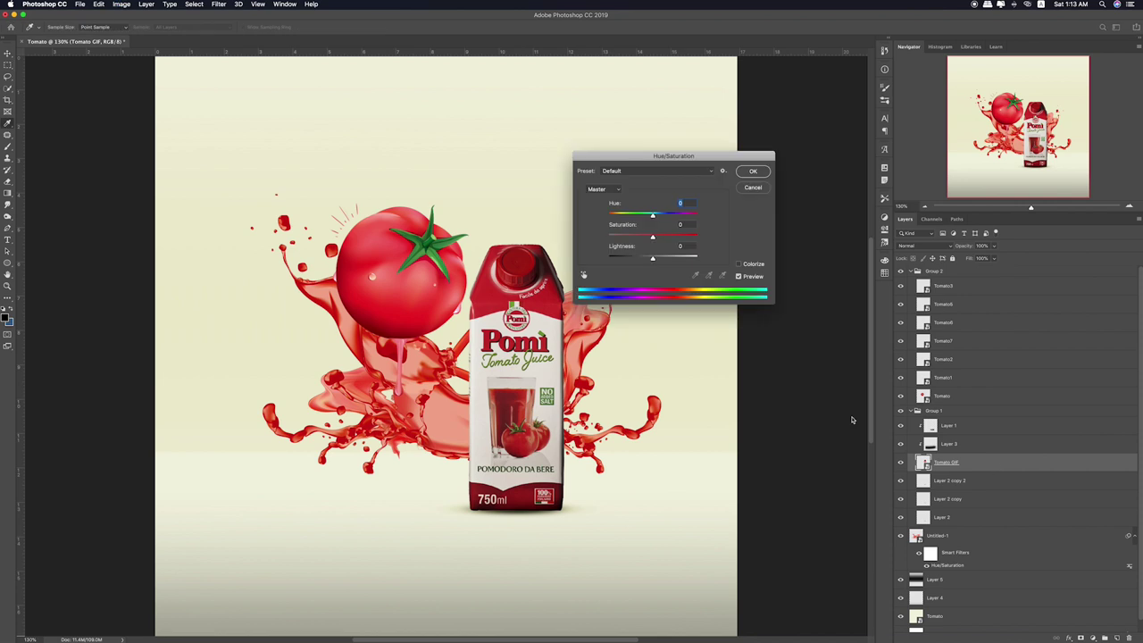
mouse_move(651, 237)
mouse_down()
mouse_move(683, 236)
mouse_move(658, 242)
mouse_move(656, 260)
mouse_up()
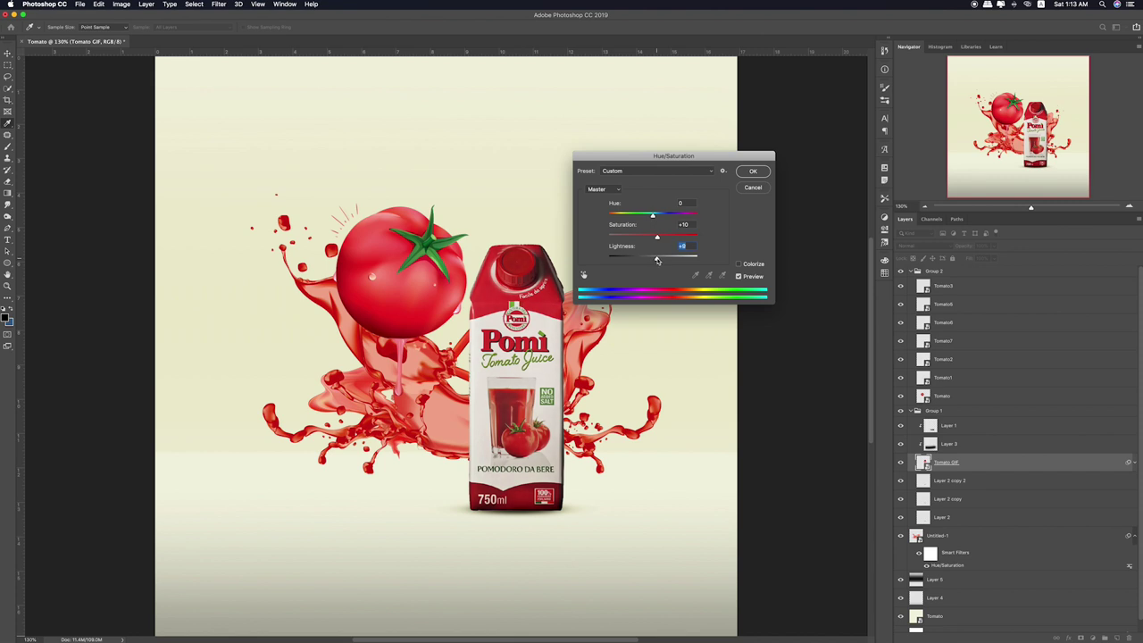
click(751, 172)
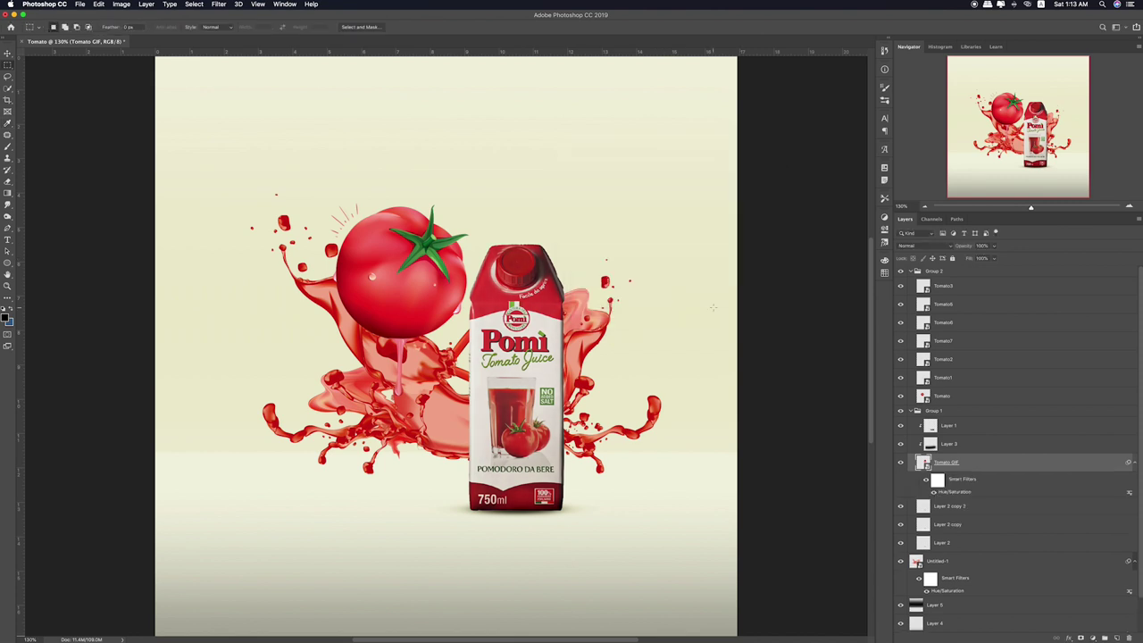
click(497, 190)
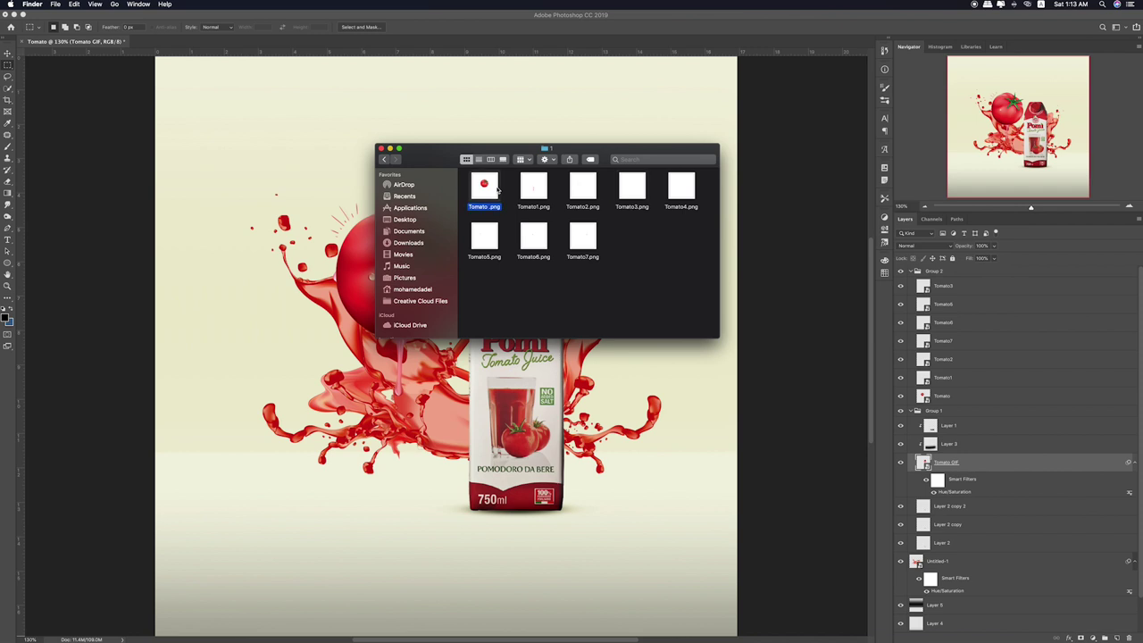
click(385, 160)
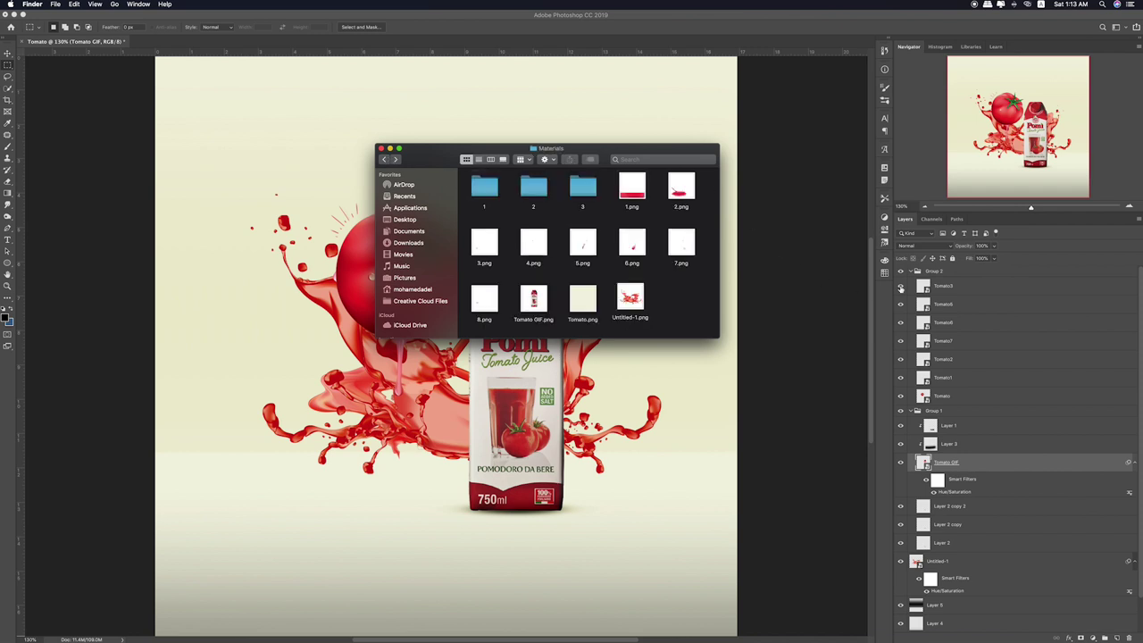
Collapse Groups 2 and 1 and rename Group 1 to '0'
click(924, 279)
click(916, 271)
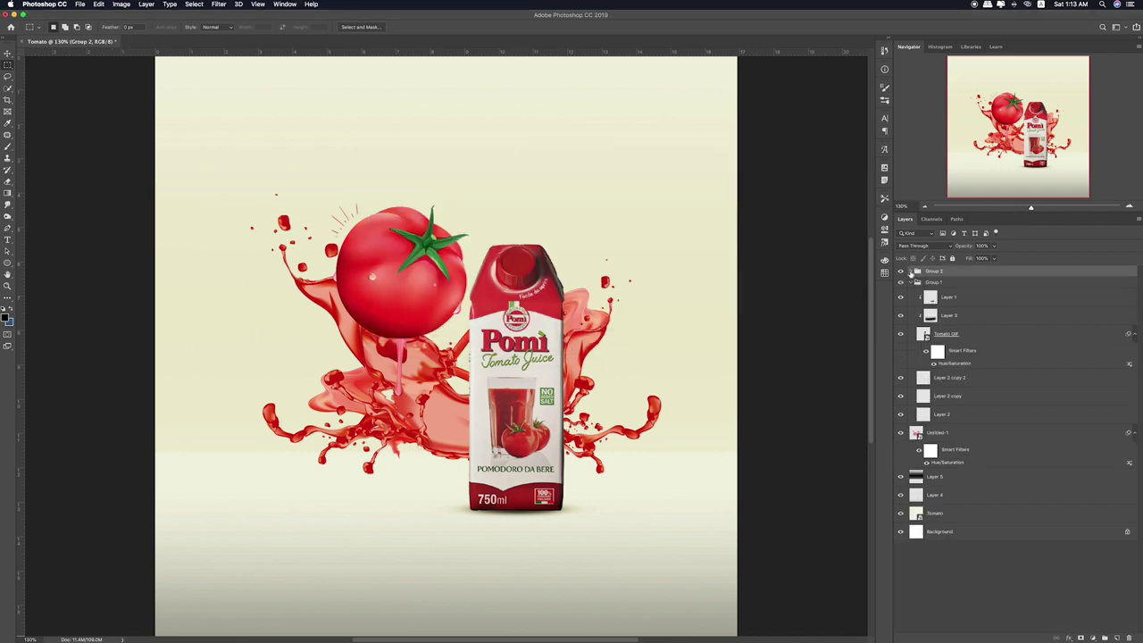
double_click(926, 275)
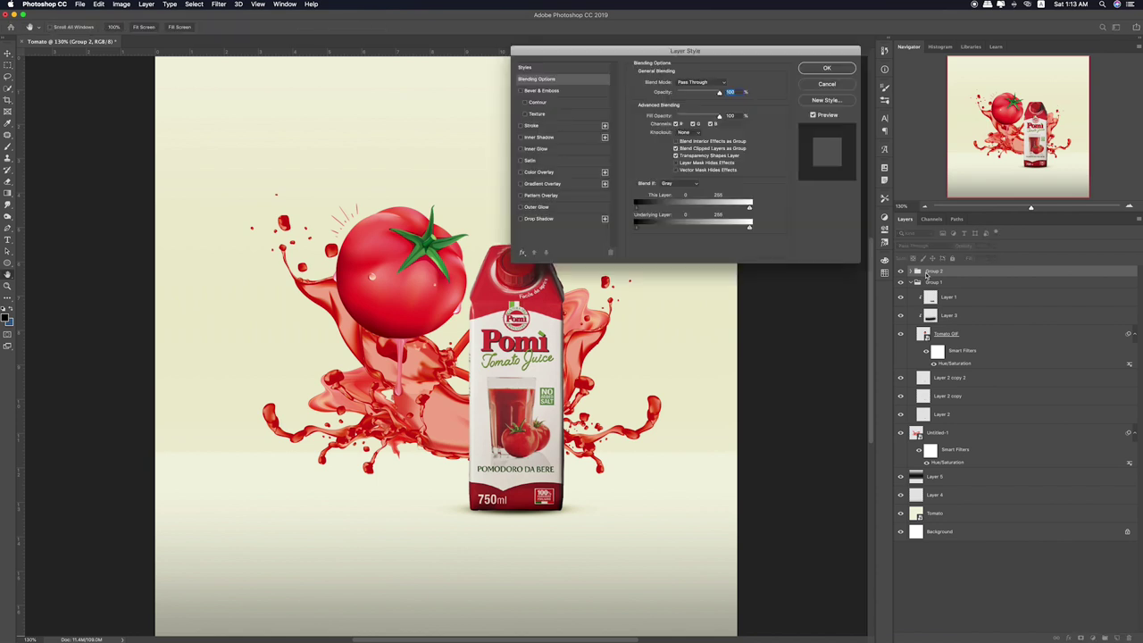
key(Escape)
click(933, 283)
click(901, 282)
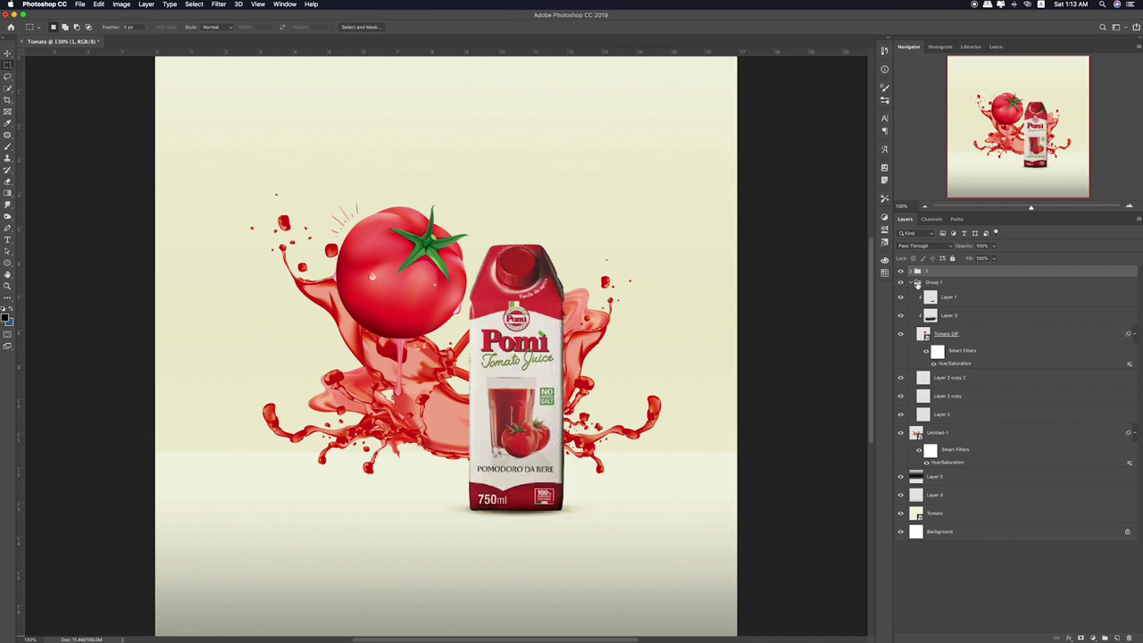
click(924, 284)
click(915, 283)
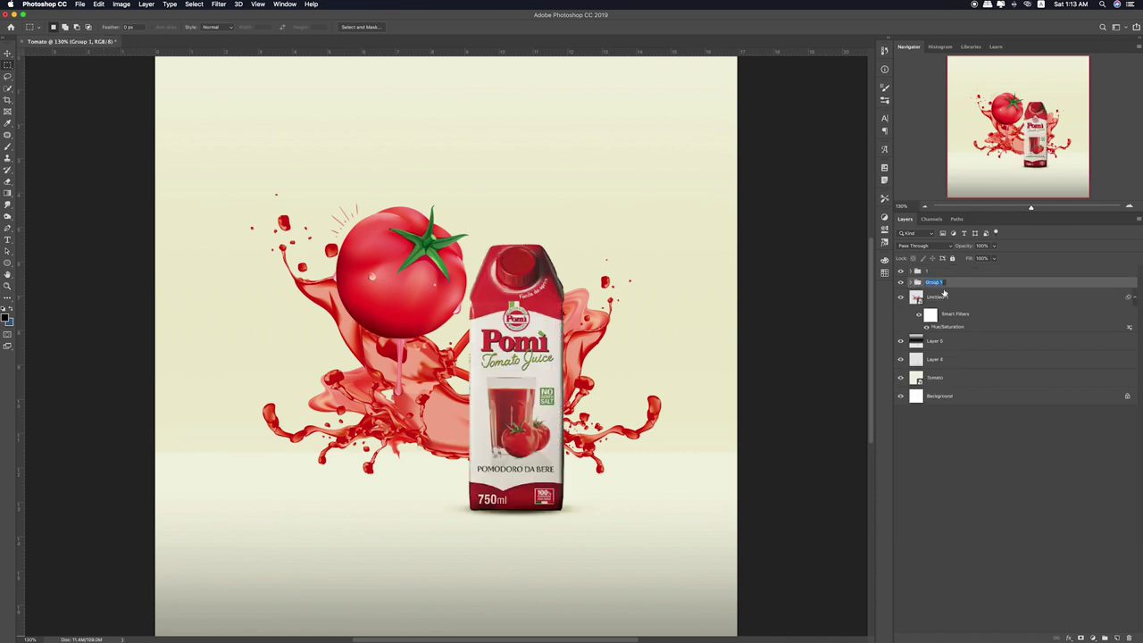
text(0)
key(Return)
Group the Untitled-1 splash through Tomato layers into a new group named 8
click(900, 298)
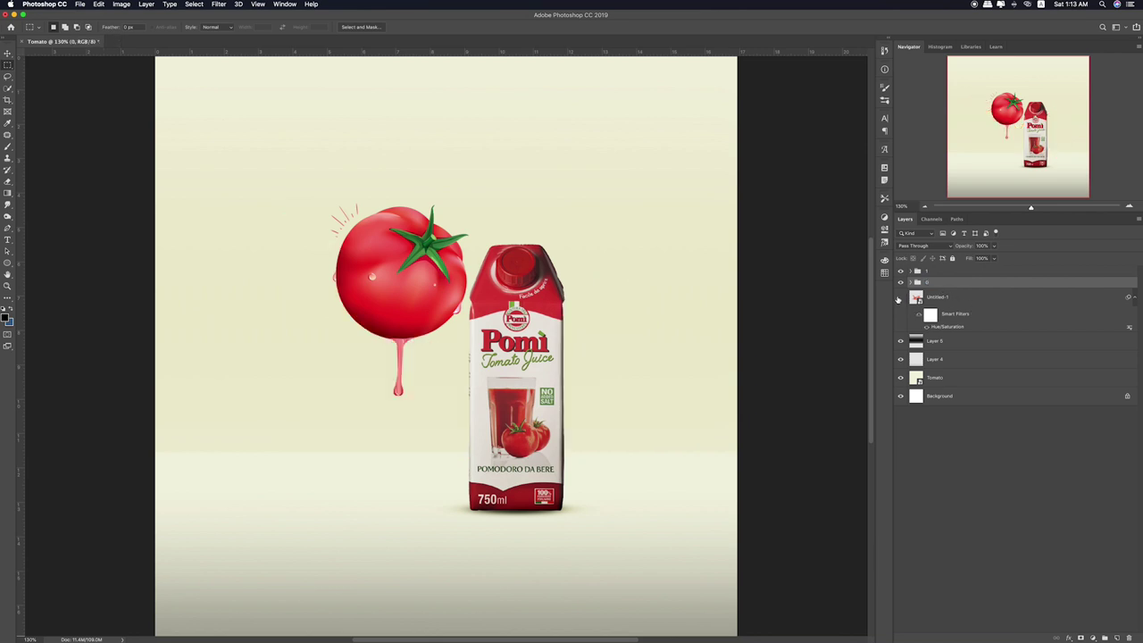
click(946, 299)
shift+click(949, 379)
key(ctrl+g)
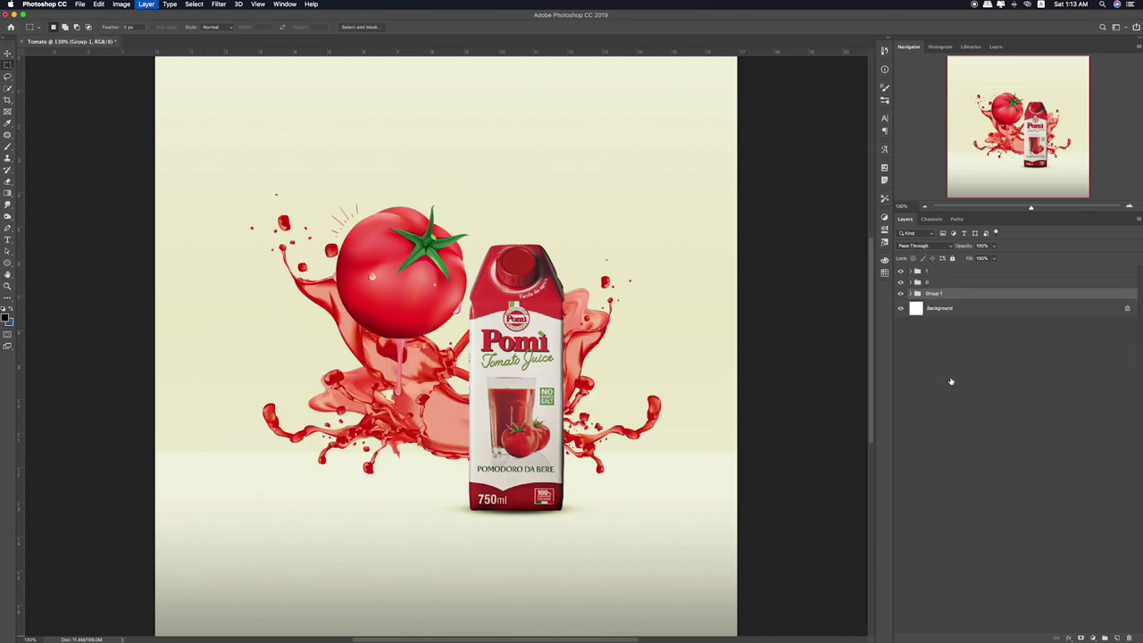
double_click(934, 294)
text(1)
key(Return)
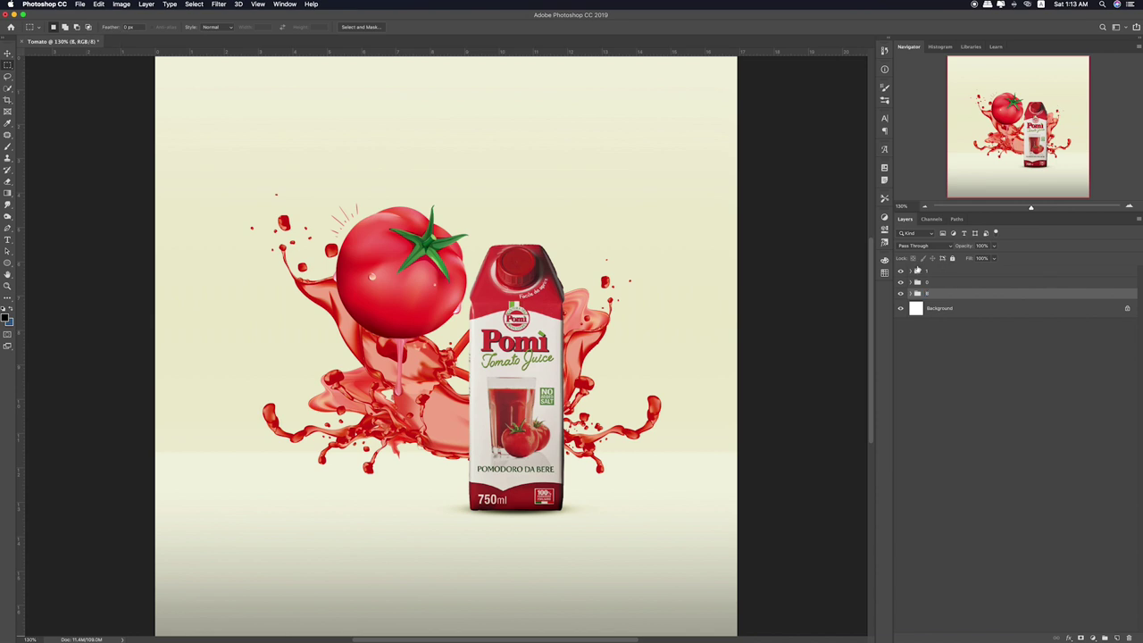
click(912, 271)
Place Tomato1.png from folder 2 into the ad and move it down-left beside the splash
key(super+Tab)
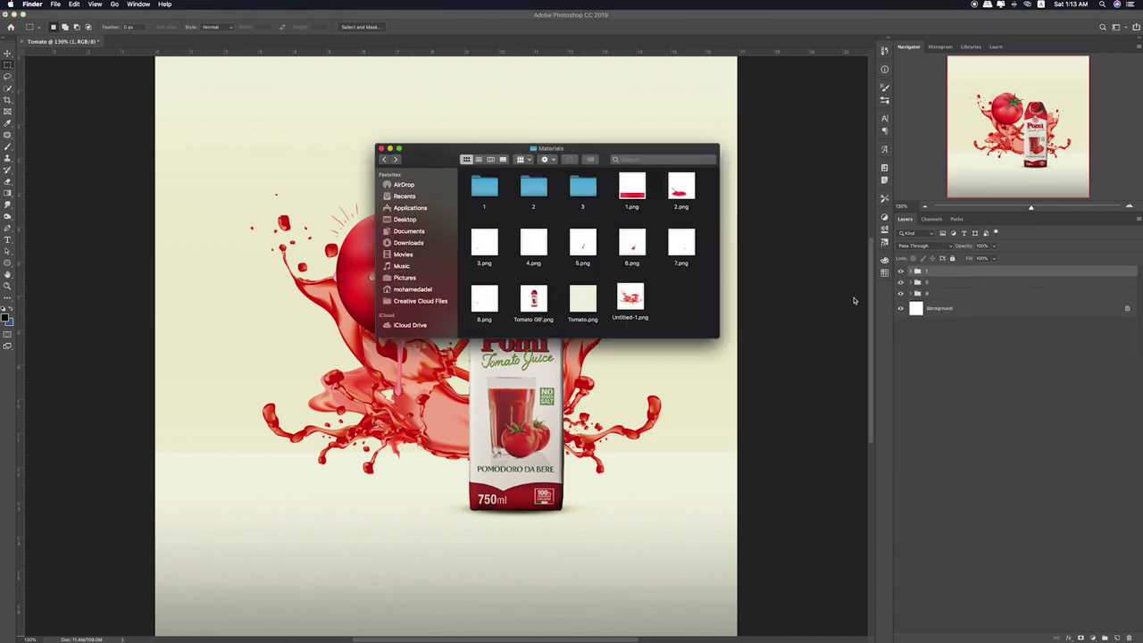
double_click(501, 188)
click(501, 204)
key(super+Up)
key(Right)
key(super+Down)
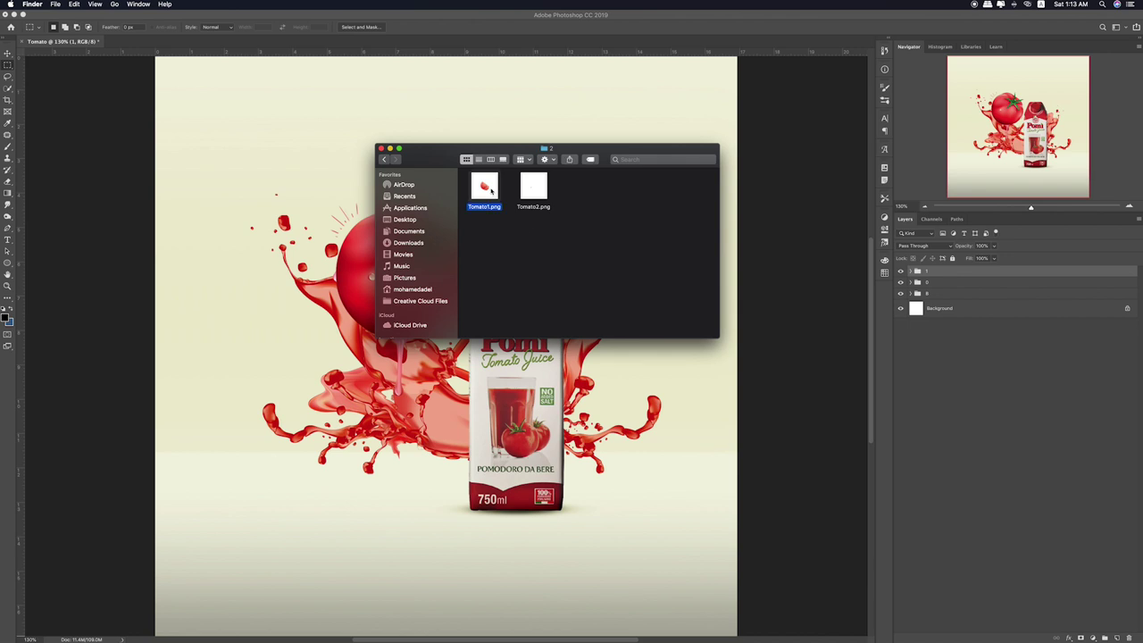
drag(483, 188, 320, 336)
key(Return)
key(v)
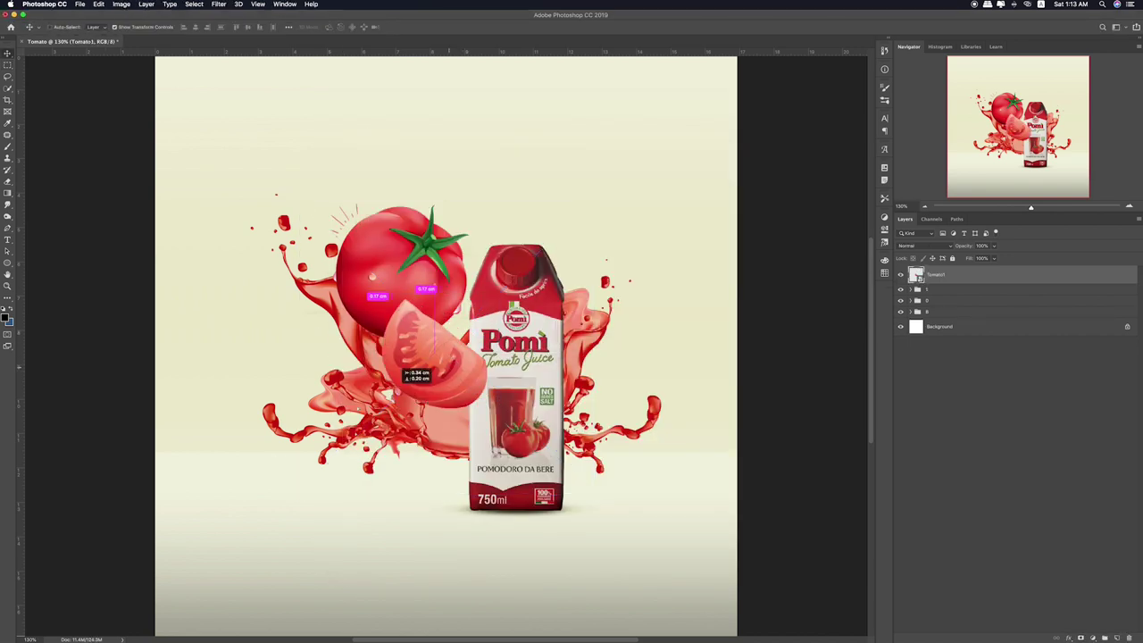
drag(466, 362, 354, 416)
Place Tomato2.png in the ad, then group both tomato slice layers together
key(super+Tab)
click(532, 189)
mouse_move(533, 189)
mouse_down()
mouse_move(348, 370)
mouse_move(382, 466)
mouse_move(338, 457)
mouse_up()
key(Return)
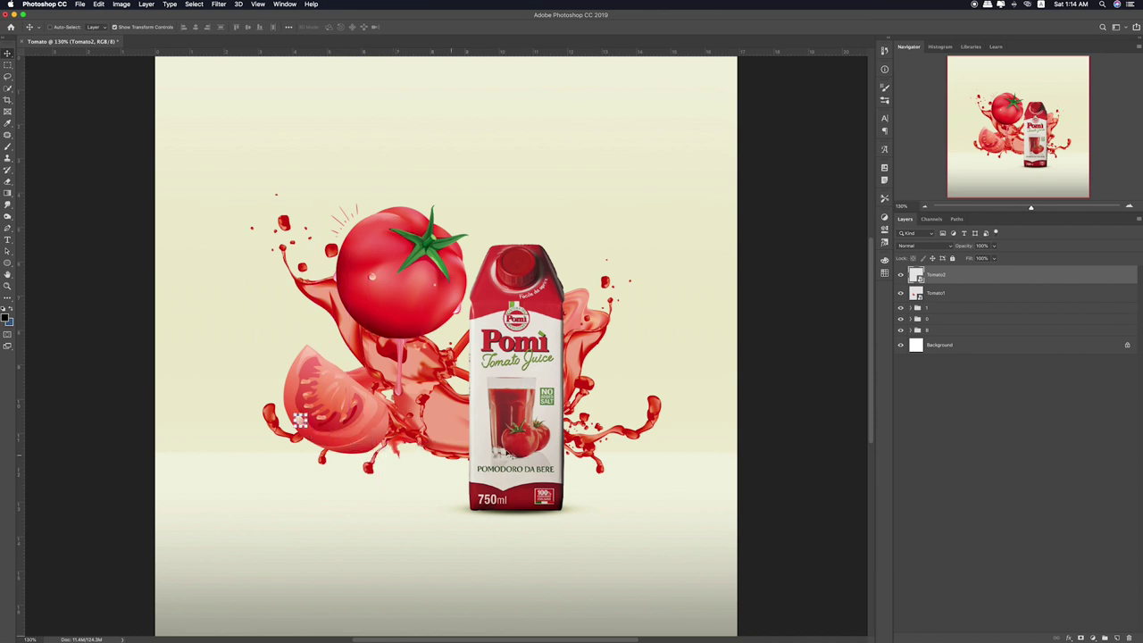
key(super+Tab)
key(super+Tab)
shift+click(986, 295)
key(super+g)
Rename the slice group to '2' and preview the Tomato2 image
double_click(931, 272)
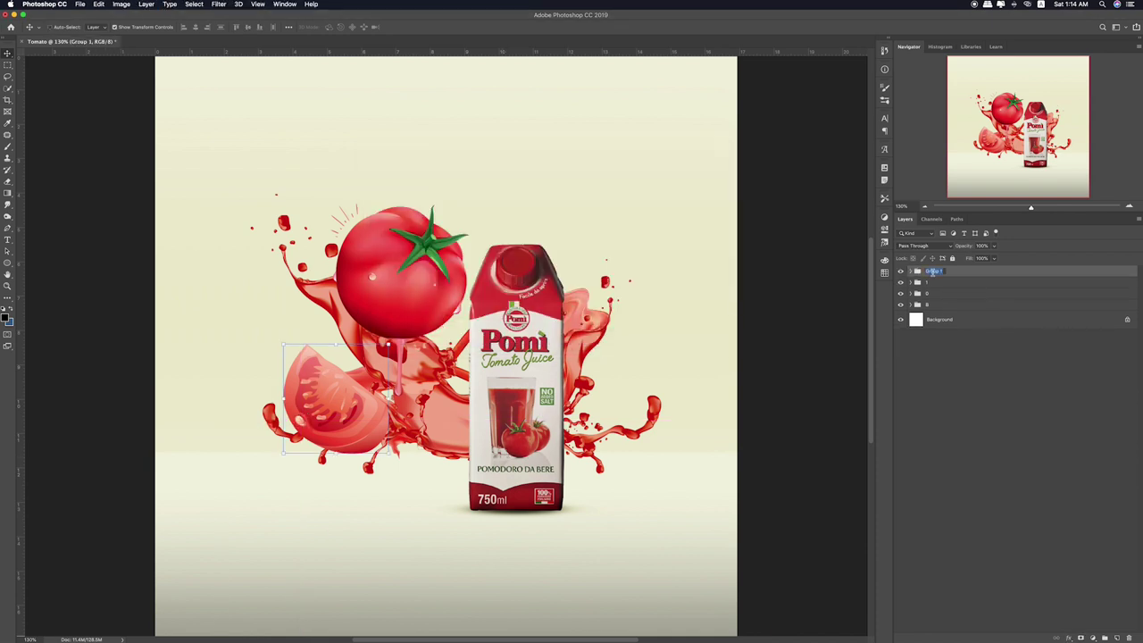
text(2)
key(Return)
key(super+Tab)
key(super+o)
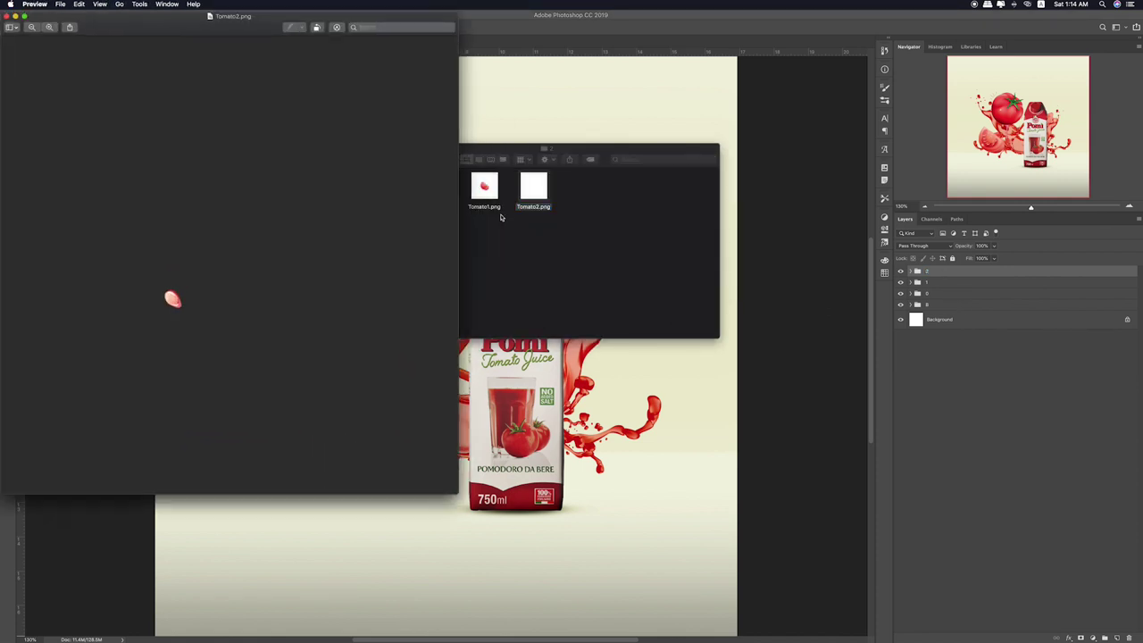
key(super+q)
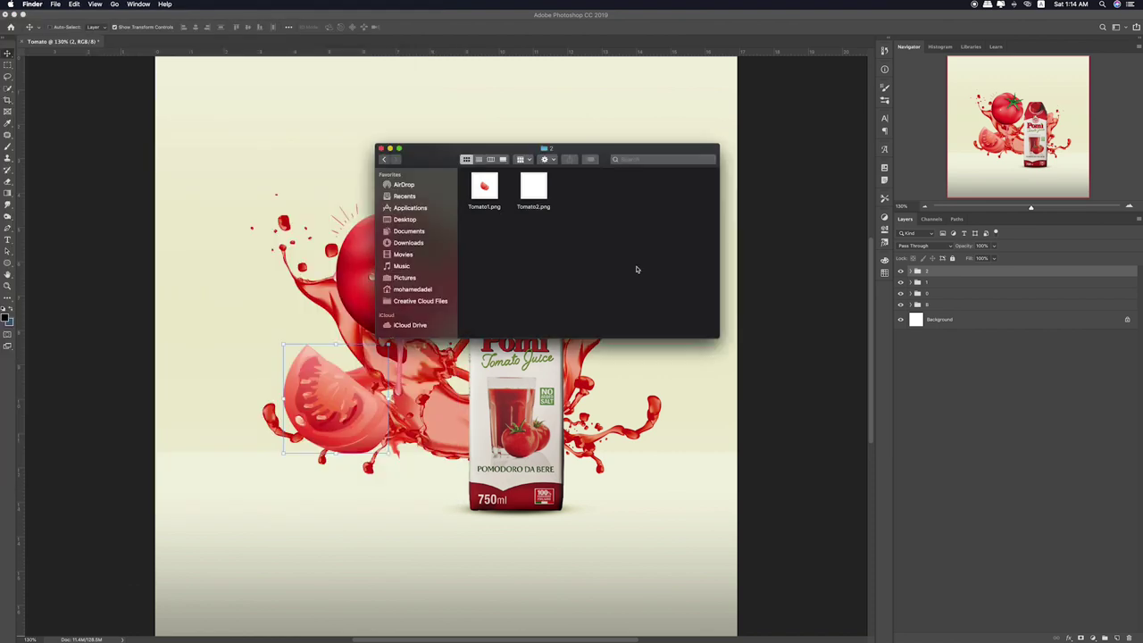
Place slice images 1.png and 2.png from folder 3 into the ad and reposition them
key(super+Up)
key(Right)
key(super+Down)
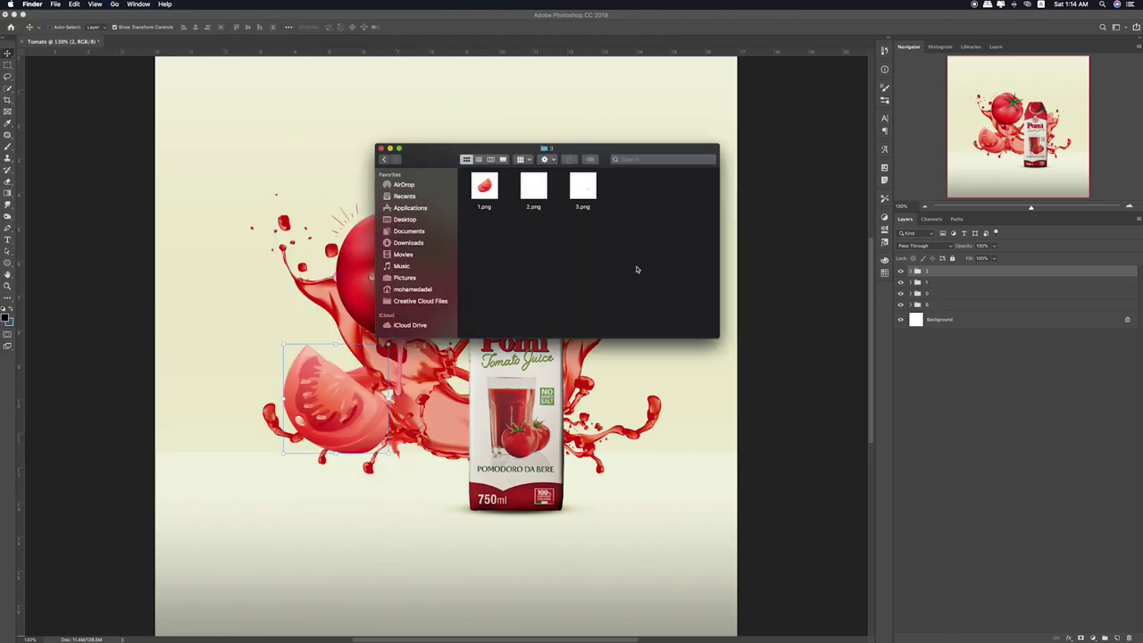
drag(484, 187, 438, 422)
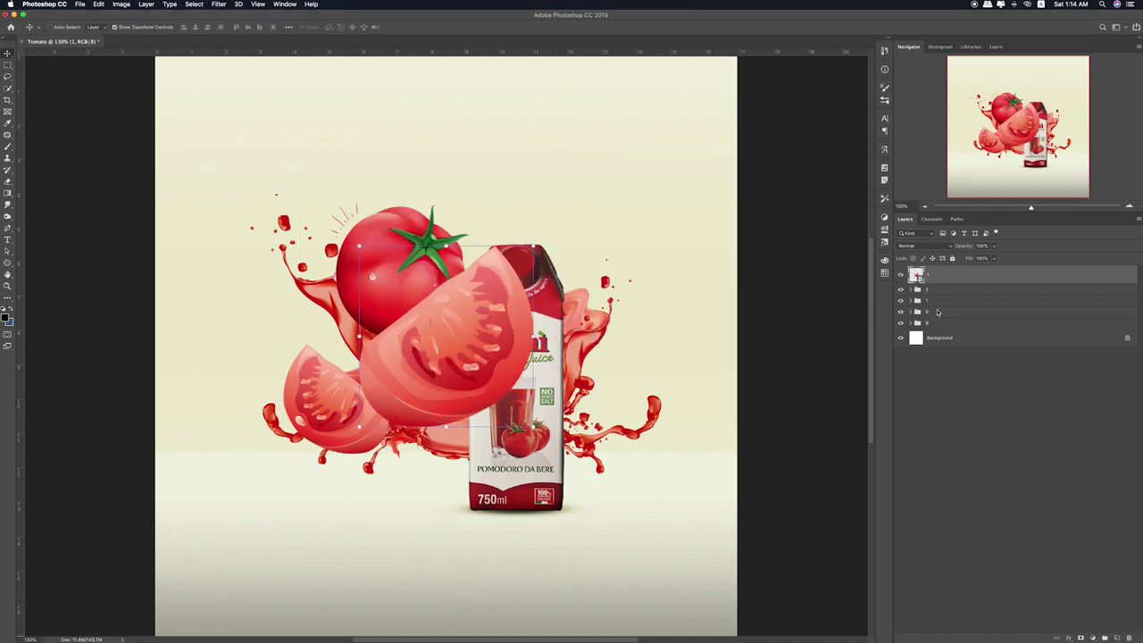
key(super+Tab)
drag(533, 184, 484, 402)
key(Return)
drag(591, 473, 559, 397)
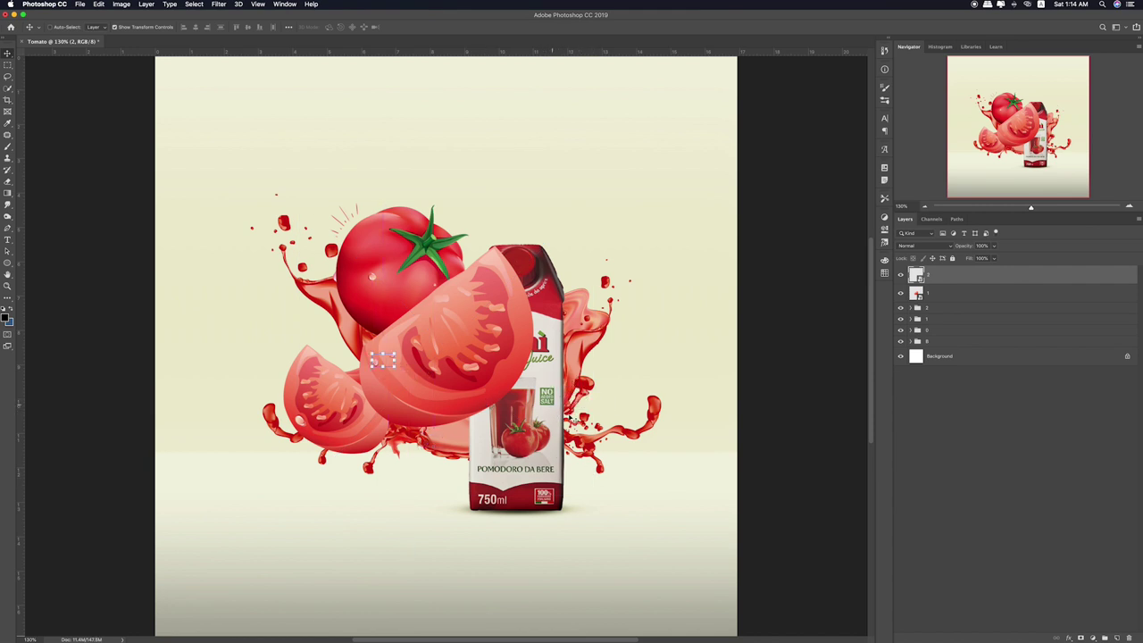
Drop an image onto the juice pack, nudge it, and rotate the slice about 5°
key(super+Tab)
key(super+Tab)
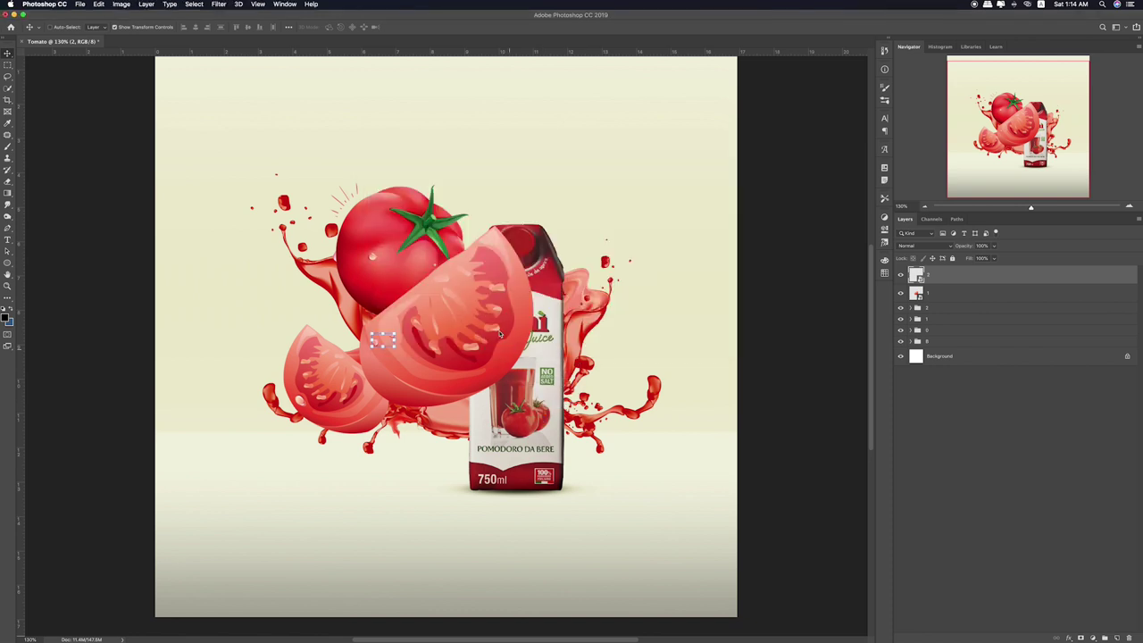
drag(500, 333, 500, 333)
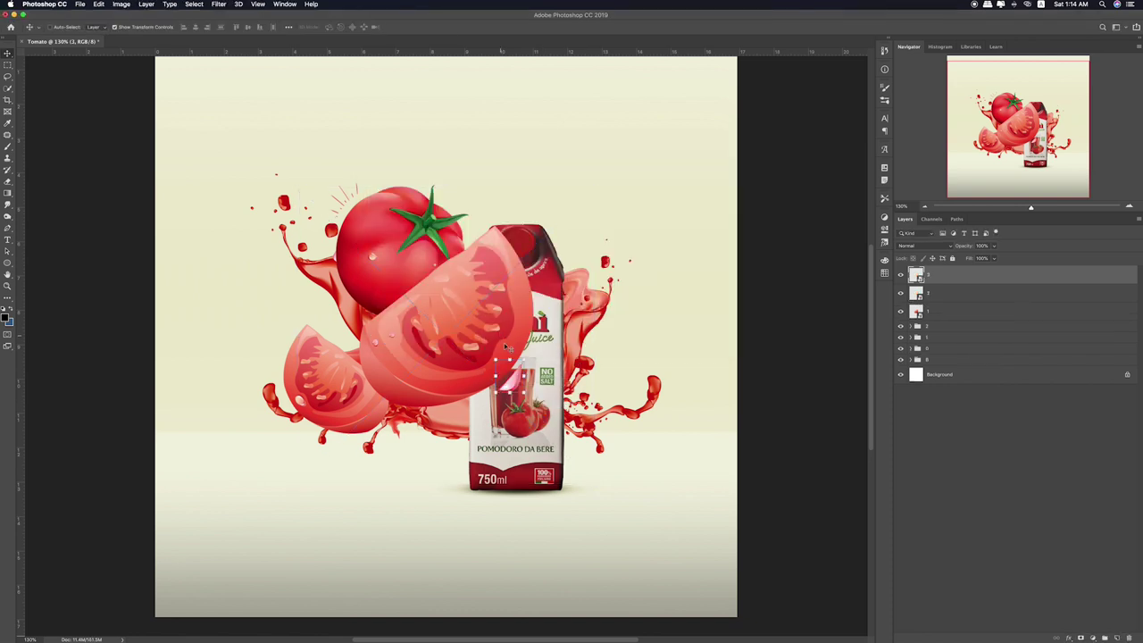
mouse_move(513, 379)
mouse_down()
mouse_move(520, 366)
mouse_move(515, 378)
mouse_up()
key(ctrl+t)
mouse_move(603, 184)
mouse_down()
mouse_move(616, 198)
mouse_move(552, 295)
mouse_up()
key(Return)
Gather layers 3, 2 and 1 into a new group
shift+click(980, 309)
key(ctrl+g)
double_click(930, 271)
Name the group '3', then scale and reposition it lower down
text(3)
key(Return)
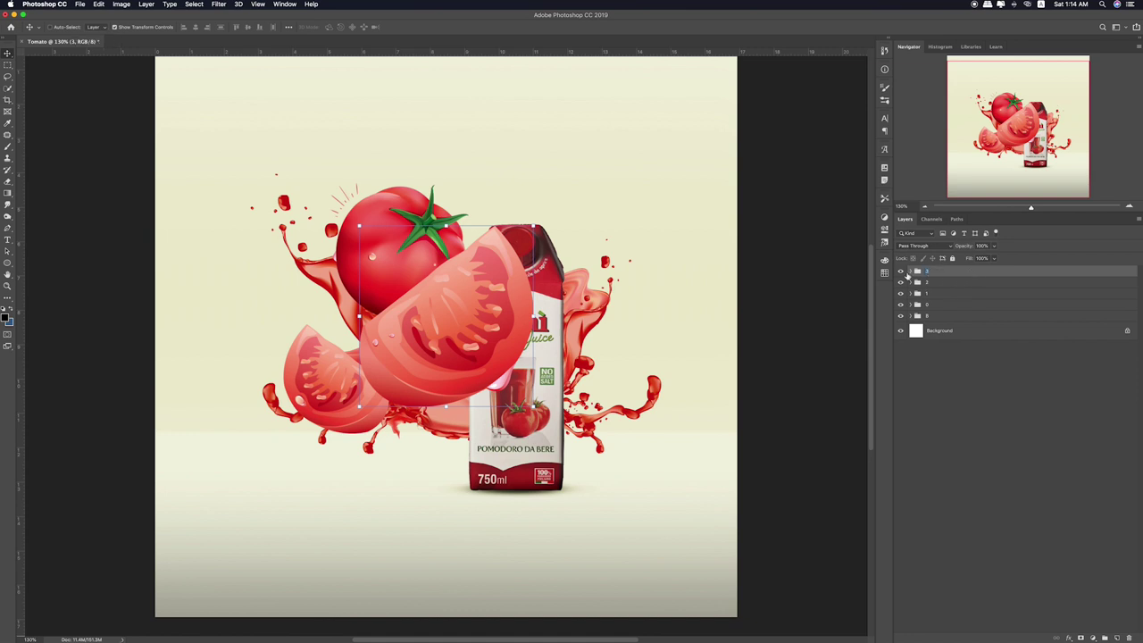
key(ctrl+t)
mouse_move(533, 225)
mouse_down()
mouse_move(467, 294)
mouse_move(424, 469)
mouse_up()
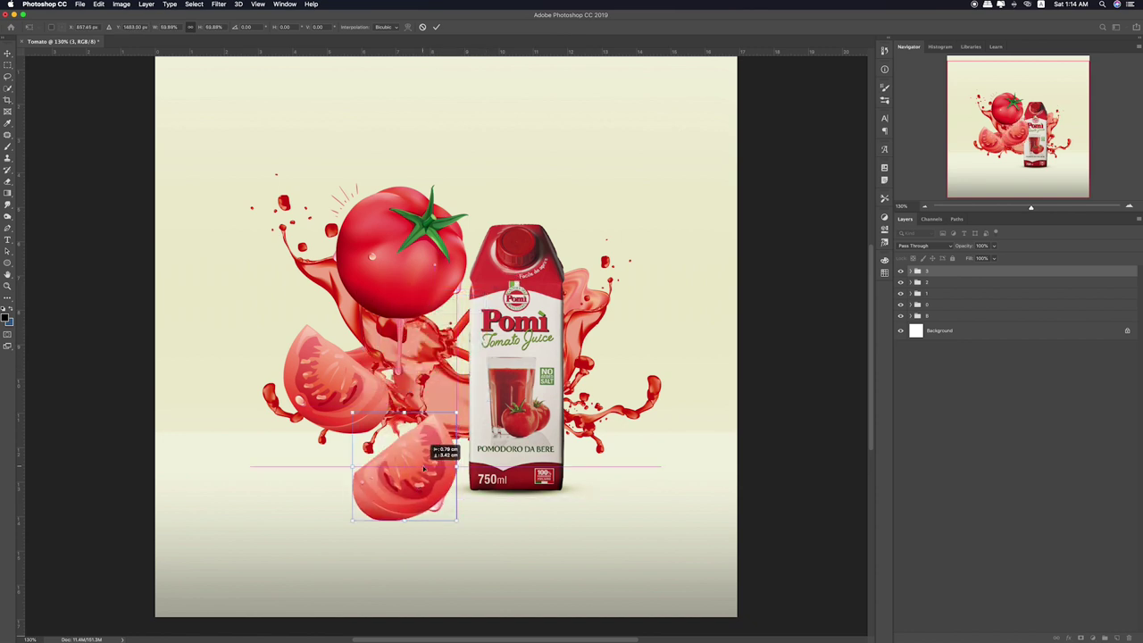
drag(457, 412, 472, 382)
drag(440, 442, 440, 423)
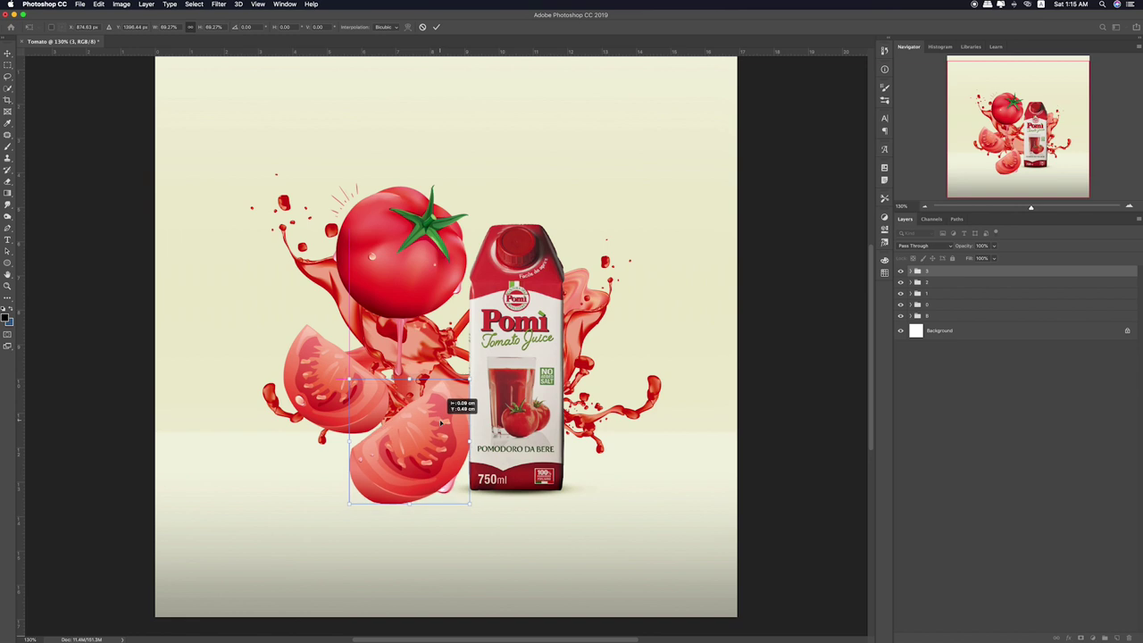
key(ctrl+minus)
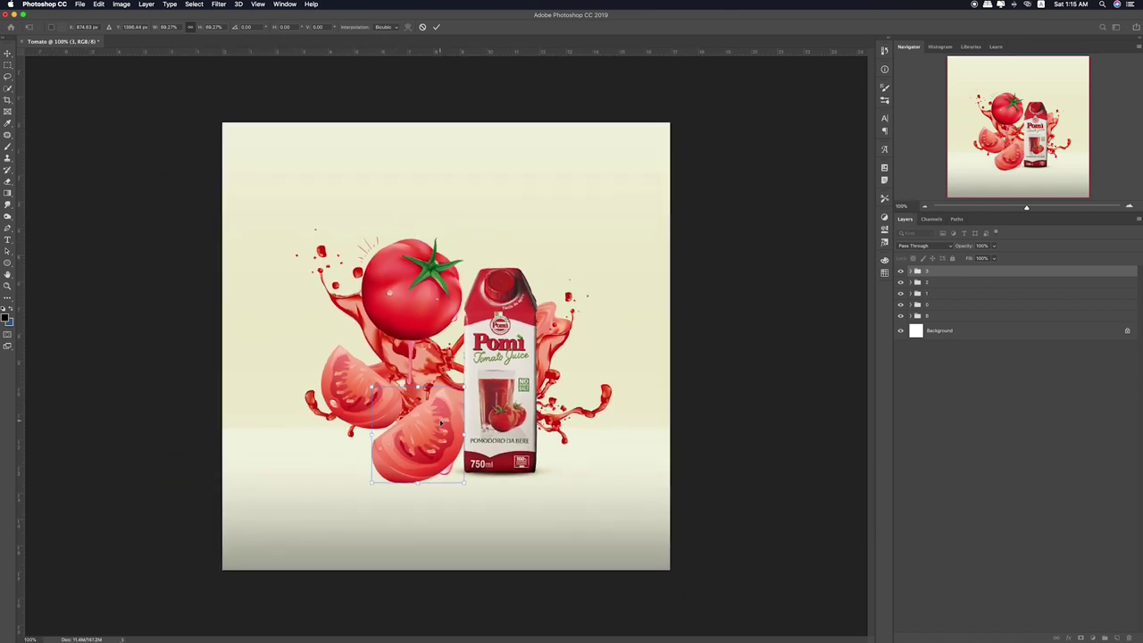
mouse_move(464, 386)
mouse_down()
mouse_move(453, 397)
mouse_move(428, 375)
mouse_move(441, 379)
mouse_move(457, 352)
mouse_up()
key(Return)
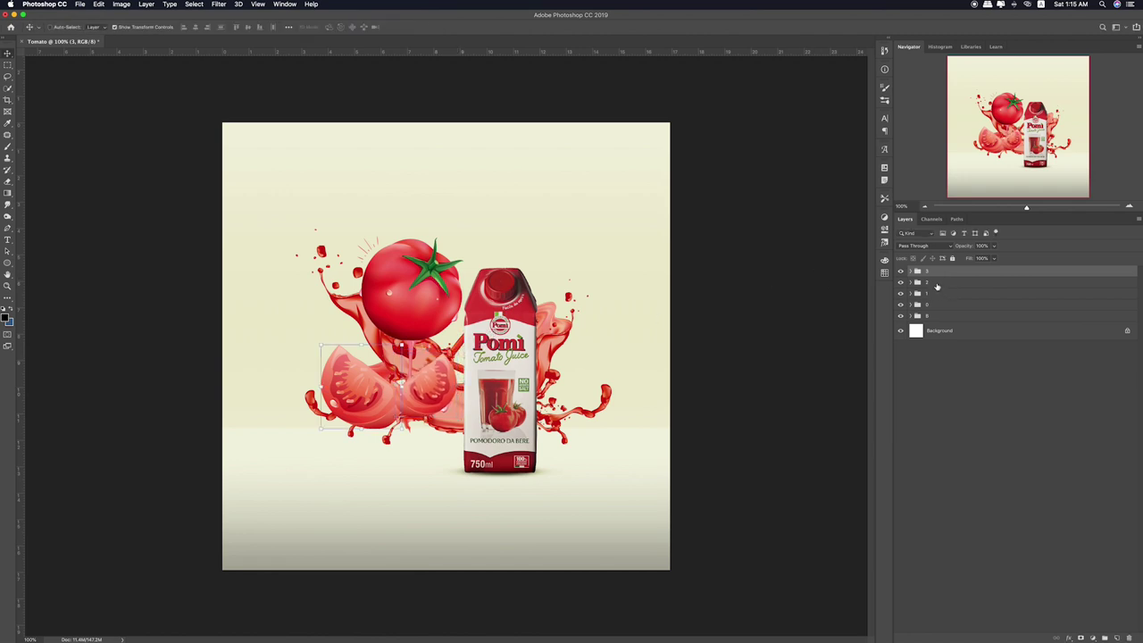
Enlarge the group 2 slices, stack them above group 3, and shift them into place
click(939, 282)
key(ctrl+t)
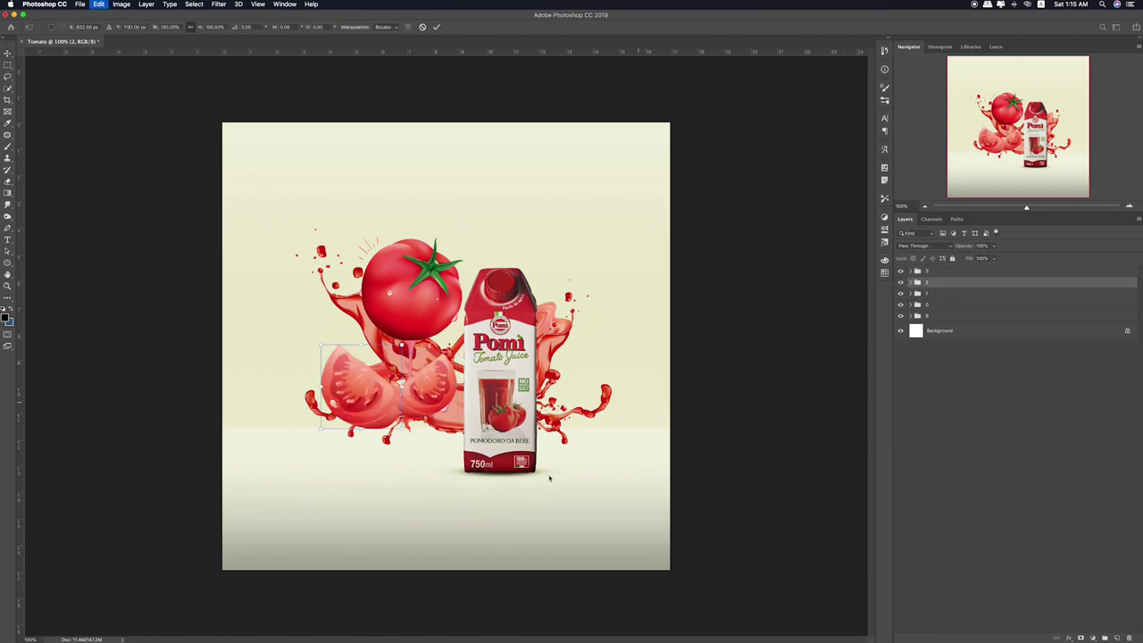
drag(402, 427, 416, 441)
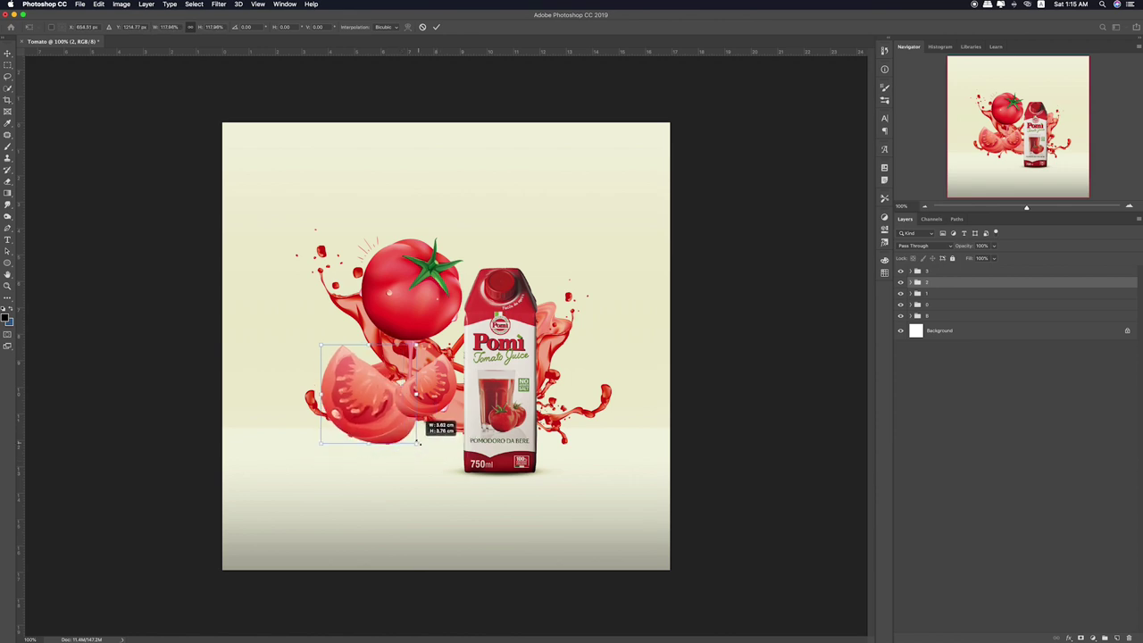
key(Return)
drag(940, 284, 940, 269)
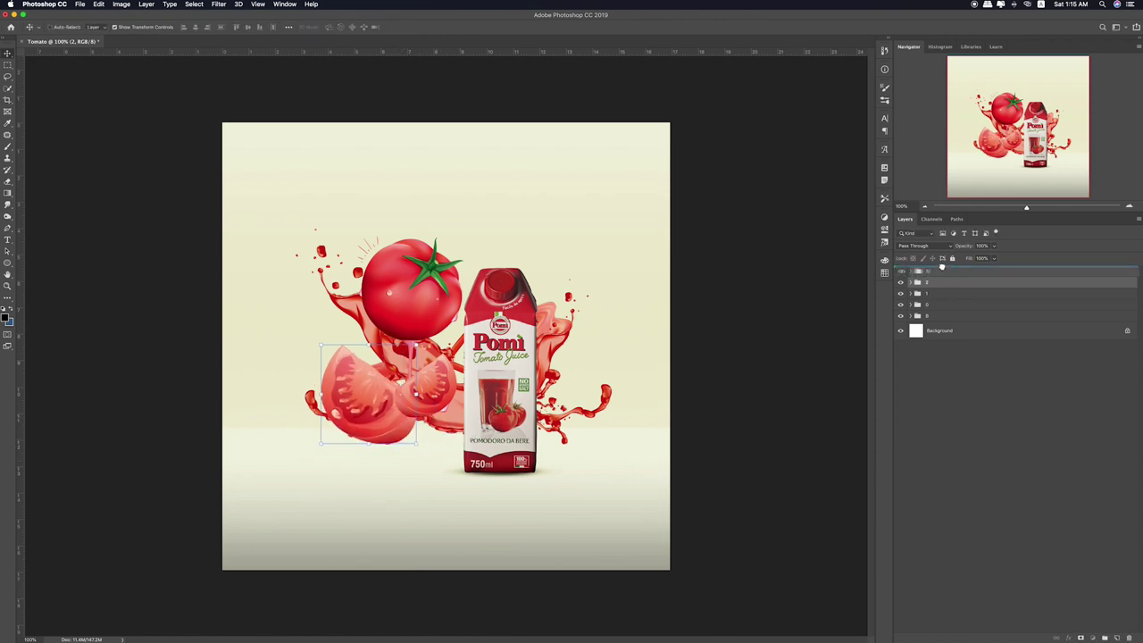
drag(382, 418, 396, 421)
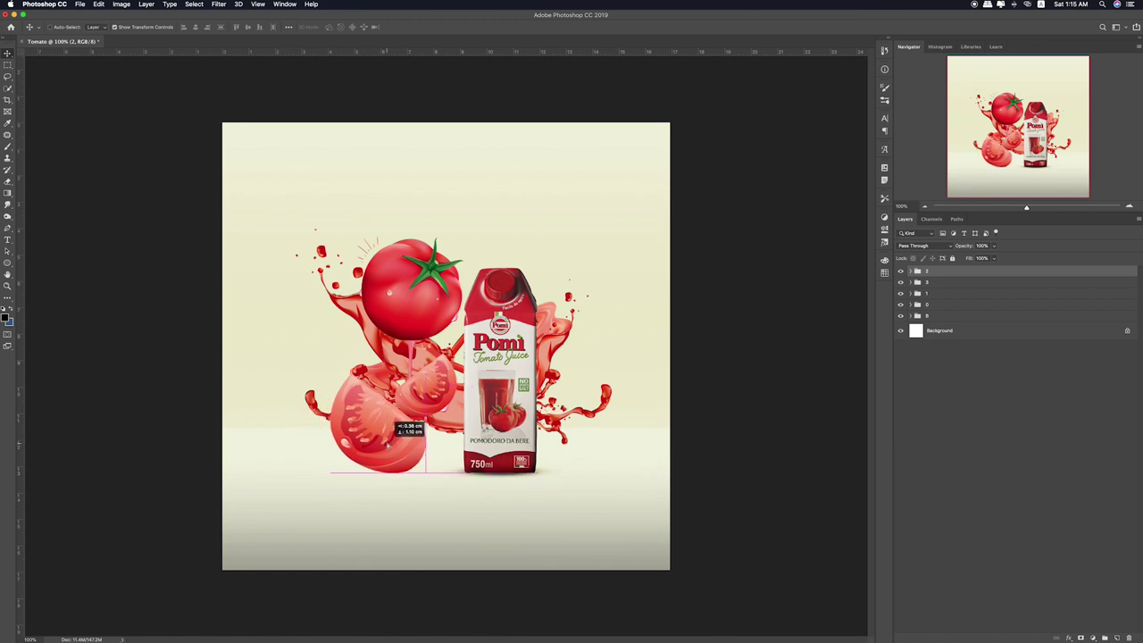
drag(396, 423, 396, 423)
click(937, 304)
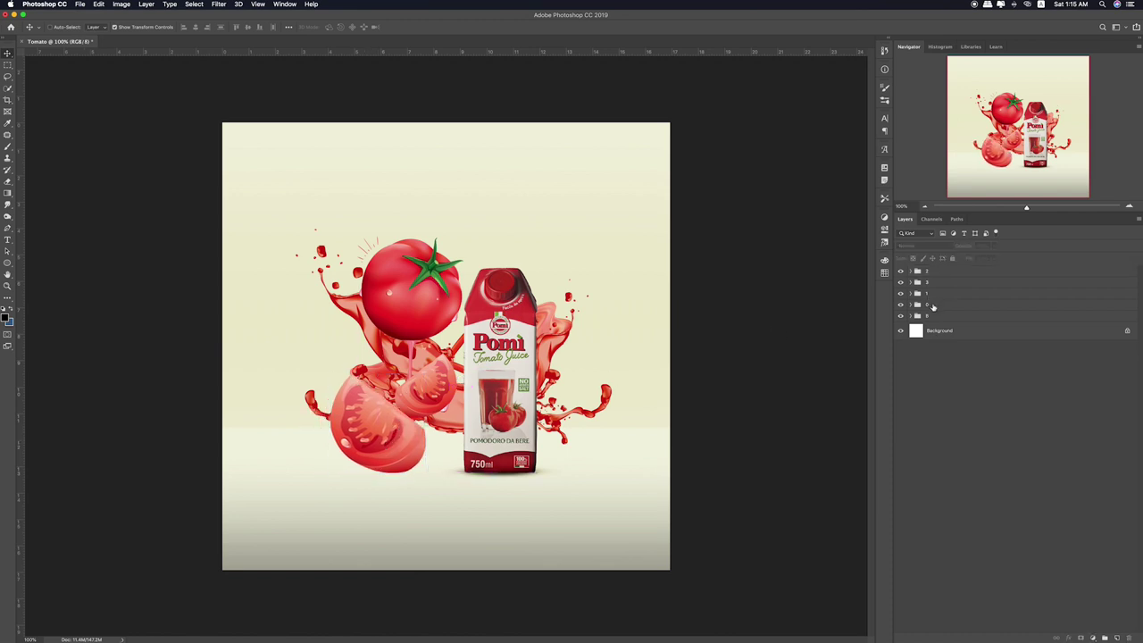
Resize and reposition the whole tomato in group 1 above the carton
click(940, 294)
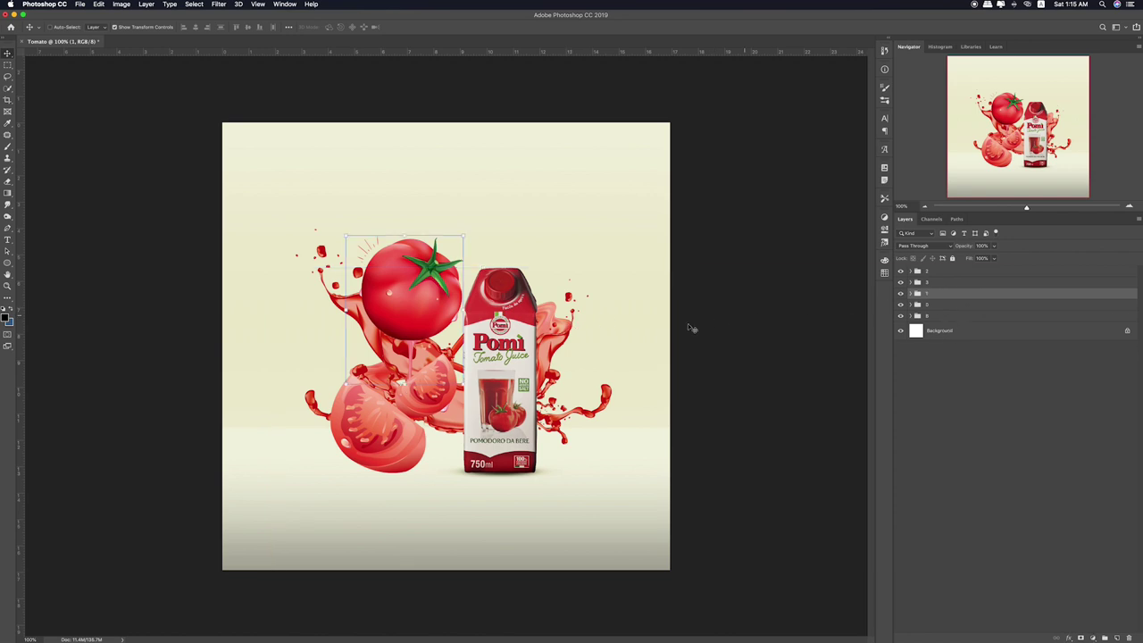
drag(635, 312, 627, 270)
drag(456, 195, 471, 173)
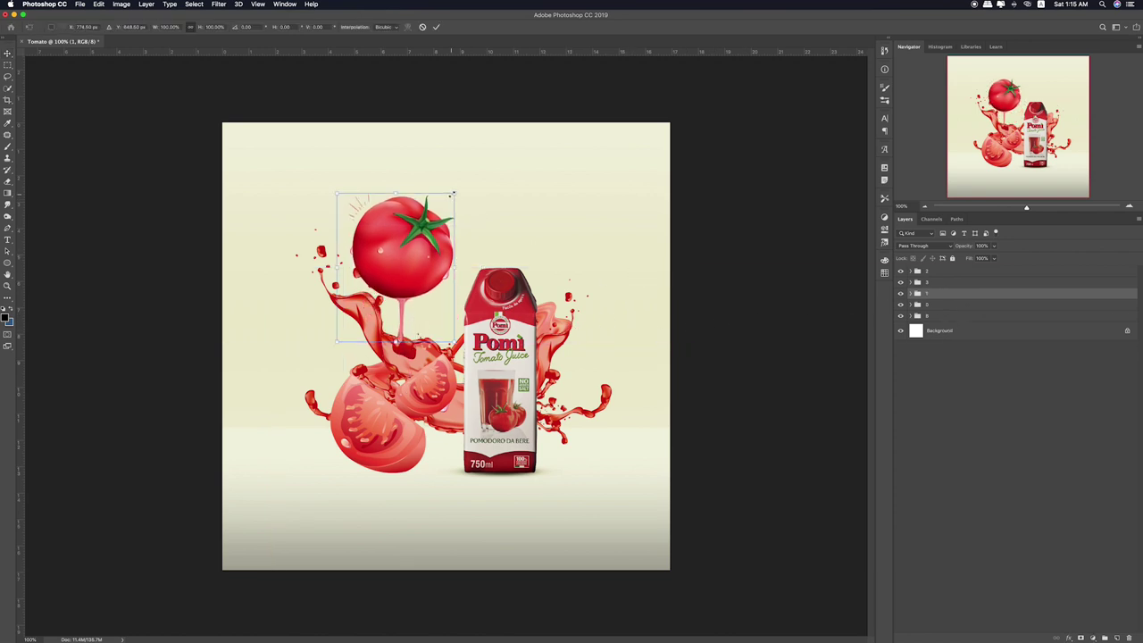
drag(437, 249, 437, 266)
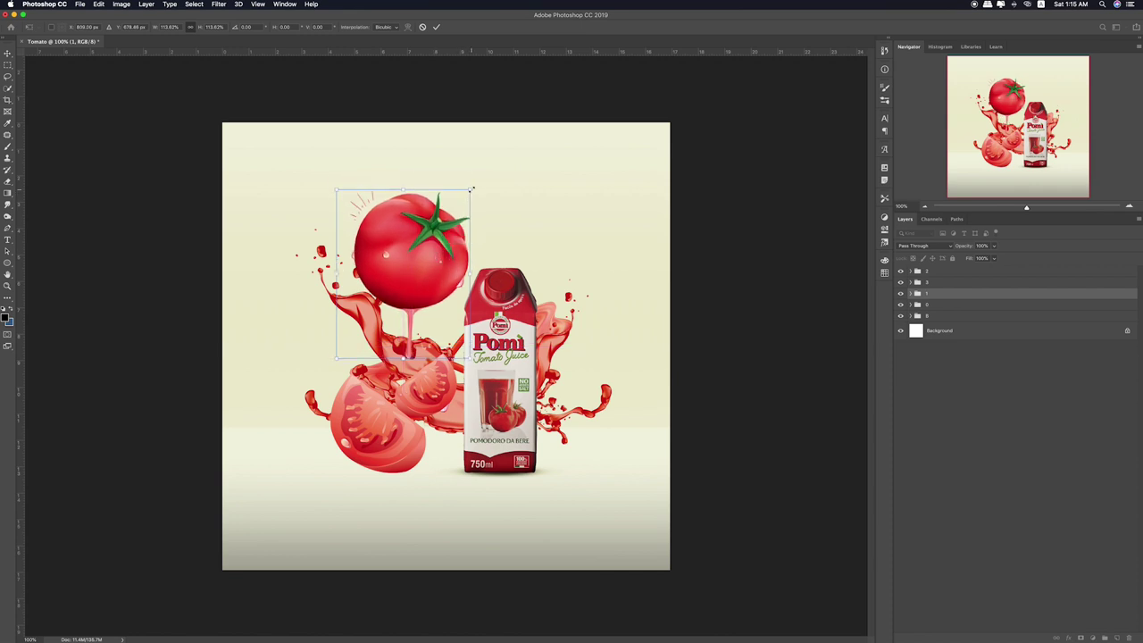
drag(471, 189, 468, 197)
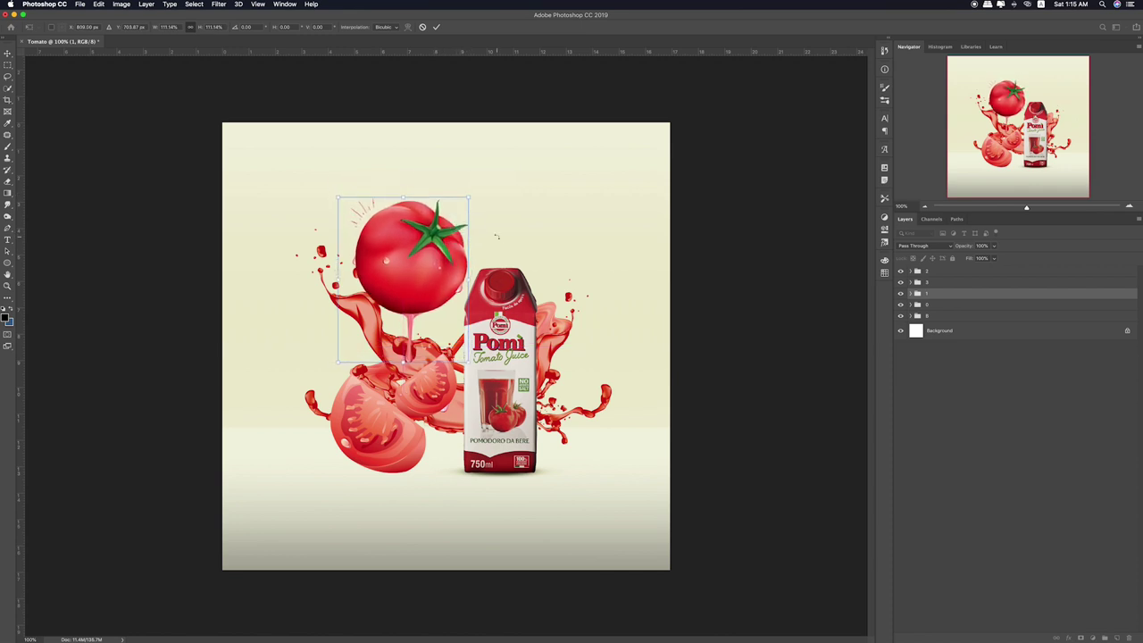
key(Return)
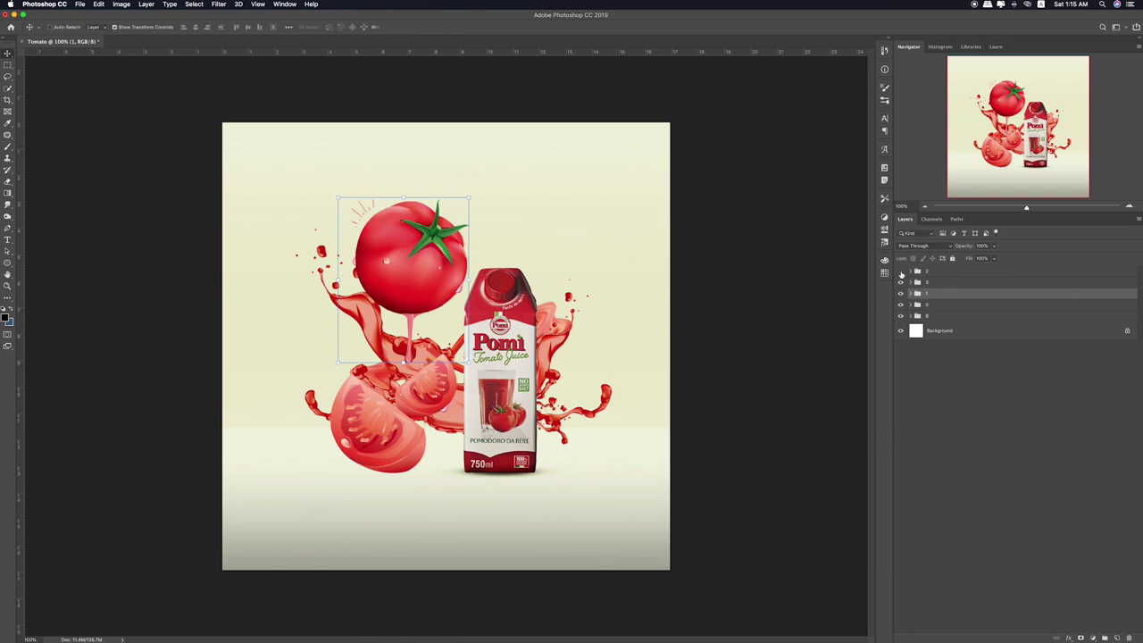
Nudge the bottom-left slices left and rotate the middle slices about -15°, then undo
click(401, 464)
drag(366, 453, 346, 448)
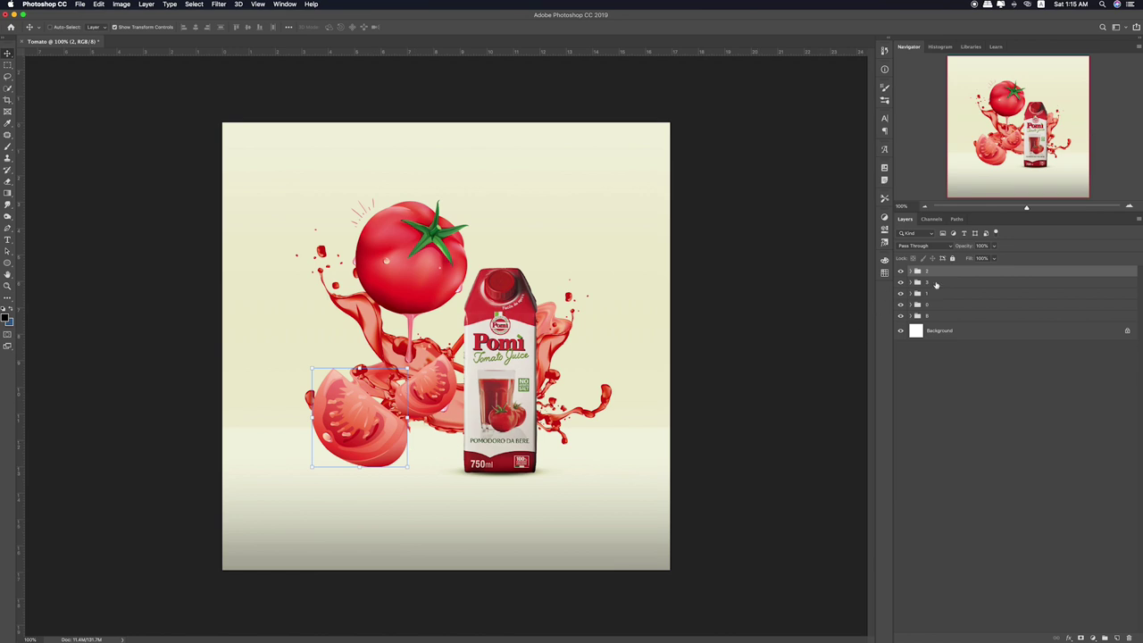
click(623, 380)
drag(421, 407, 426, 420)
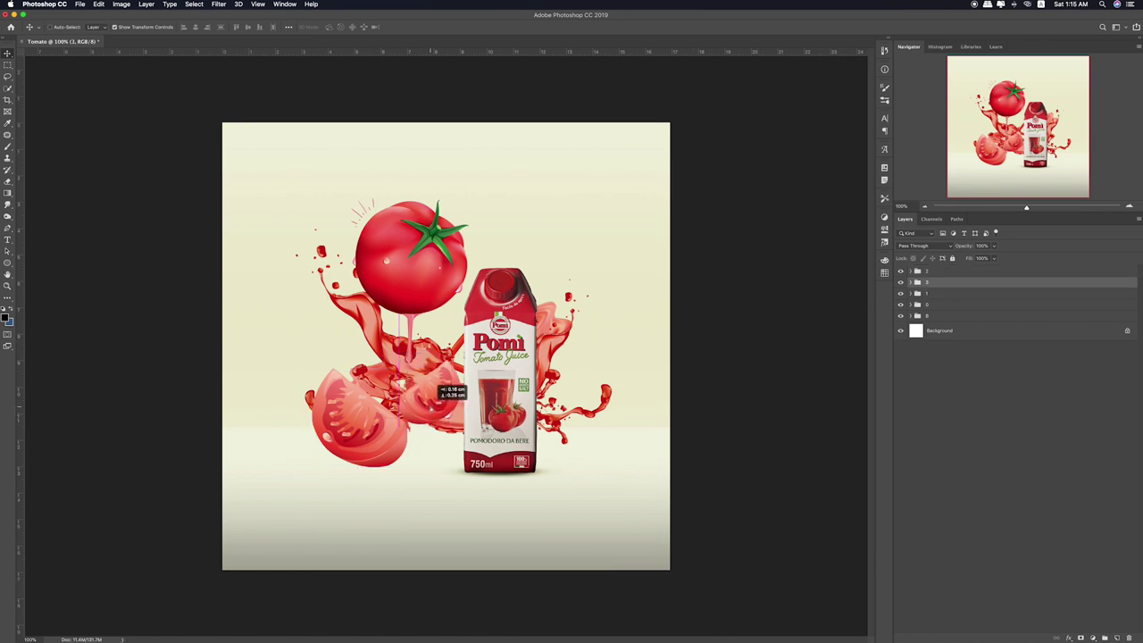
key(ctrl+t)
drag(475, 354, 478, 330)
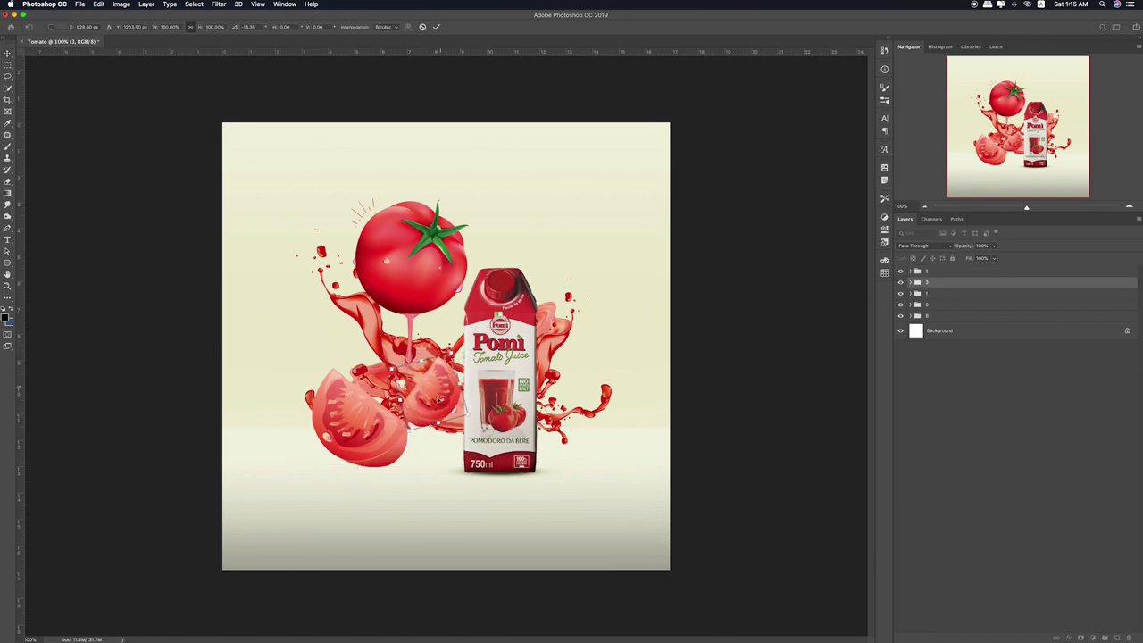
drag(434, 398, 439, 378)
drag(402, 412, 440, 399)
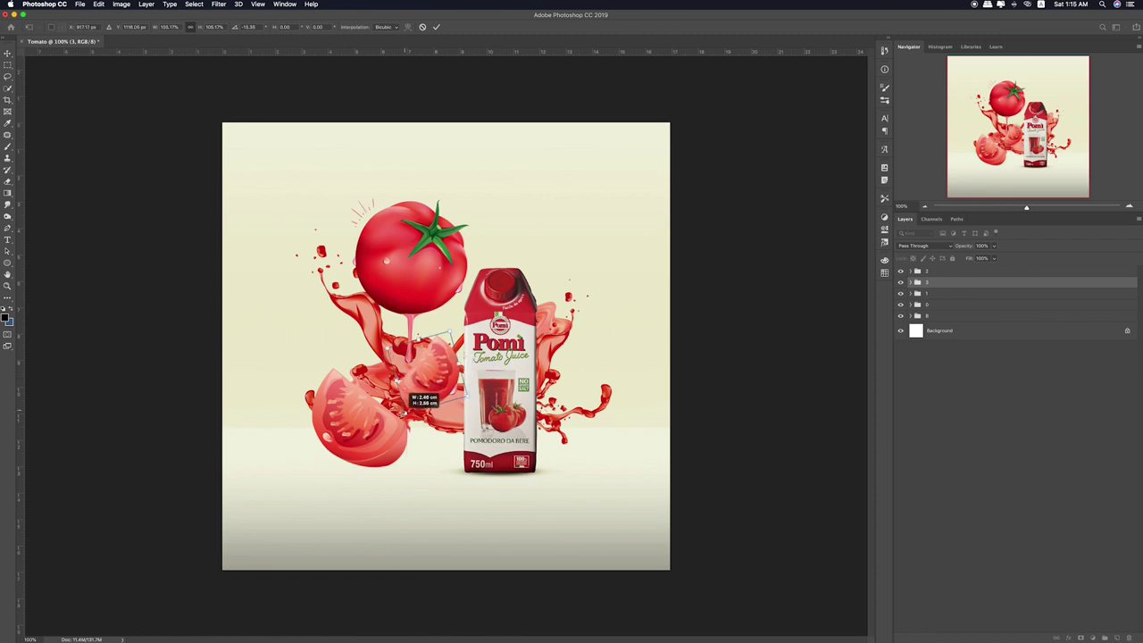
key(Return)
key(ctrl+alt+z)
key(ctrl+alt+z)
key(ctrl+alt+z)
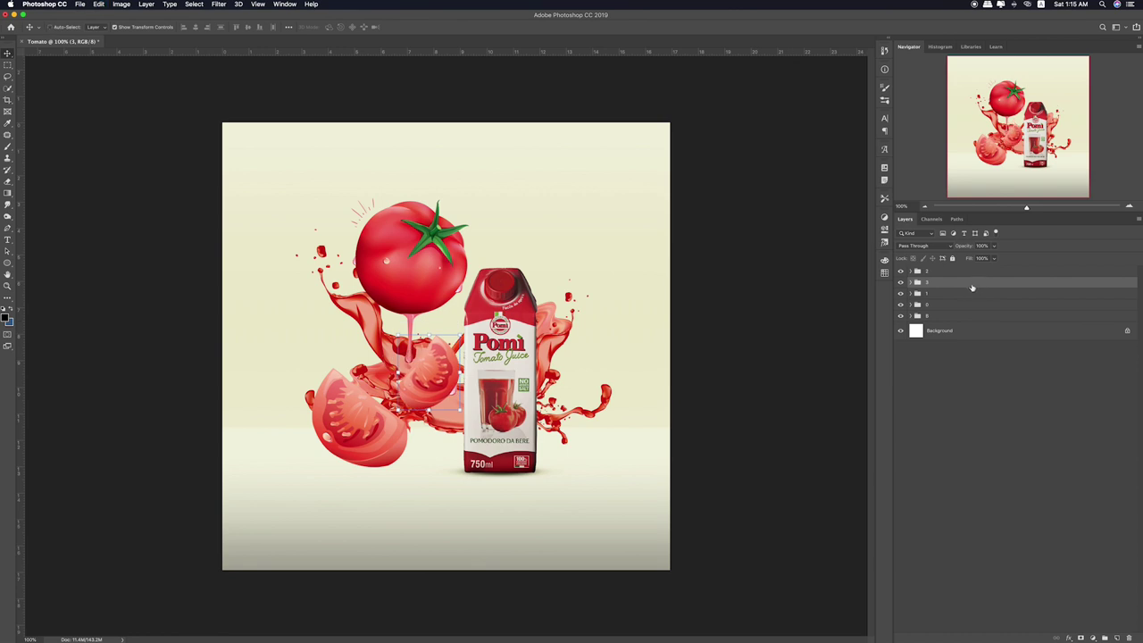
Stack group 3 below group 1 and reposition the middle and left tomato slices
drag(971, 288, 953, 302)
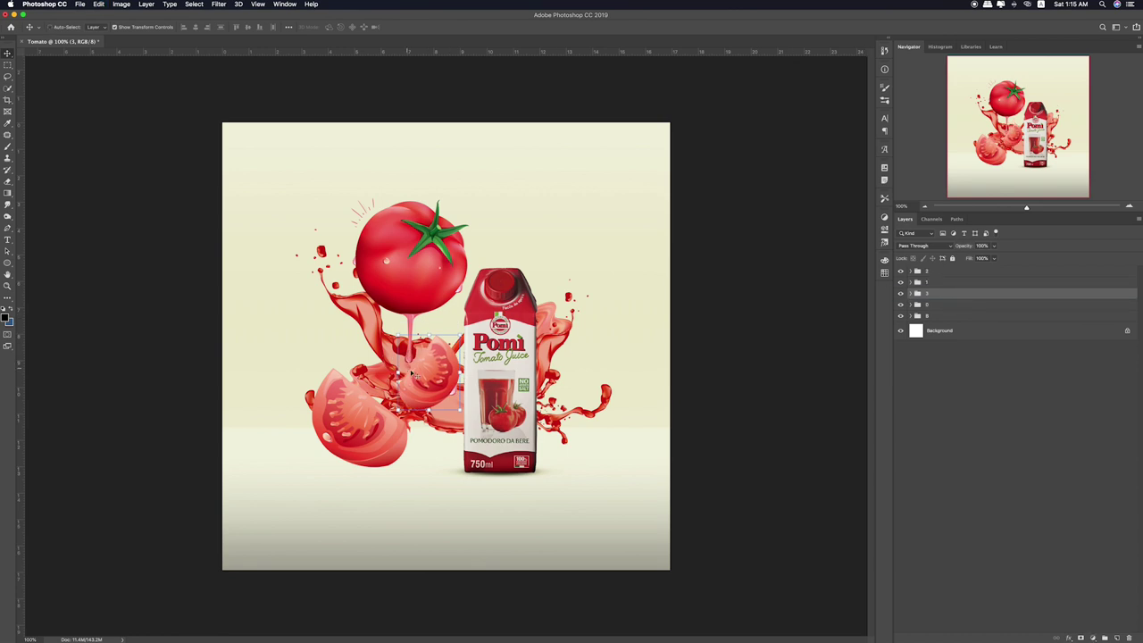
drag(413, 373, 441, 373)
click(928, 270)
click(900, 270)
drag(382, 443, 394, 443)
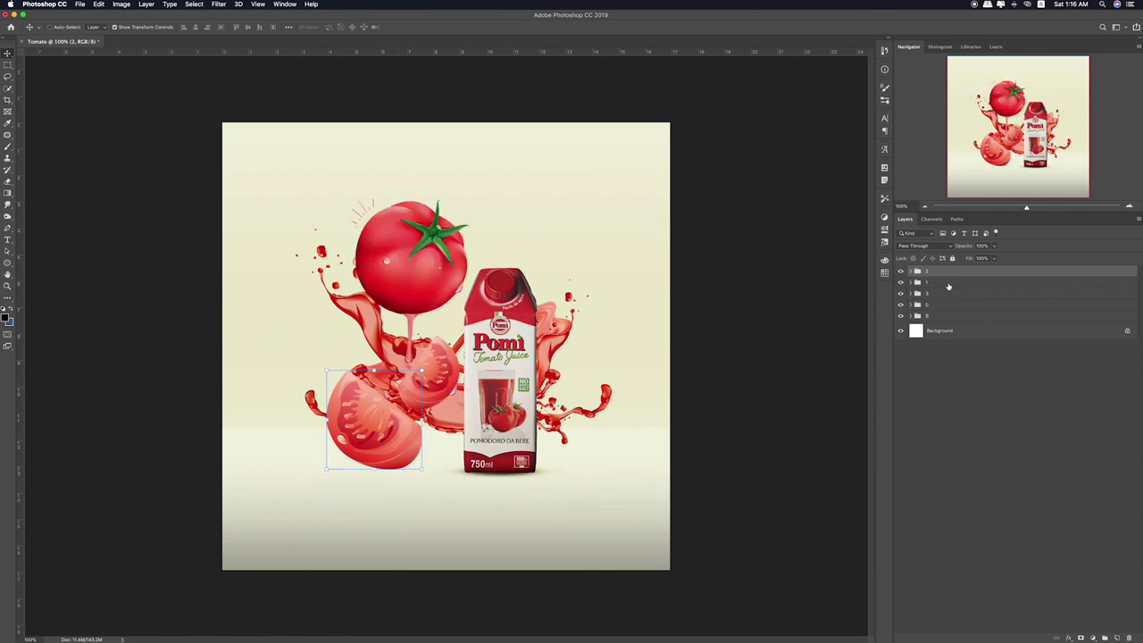
Shrink the whole tomato to about 89%
click(928, 282)
key(ctrl+t)
drag(471, 197, 465, 231)
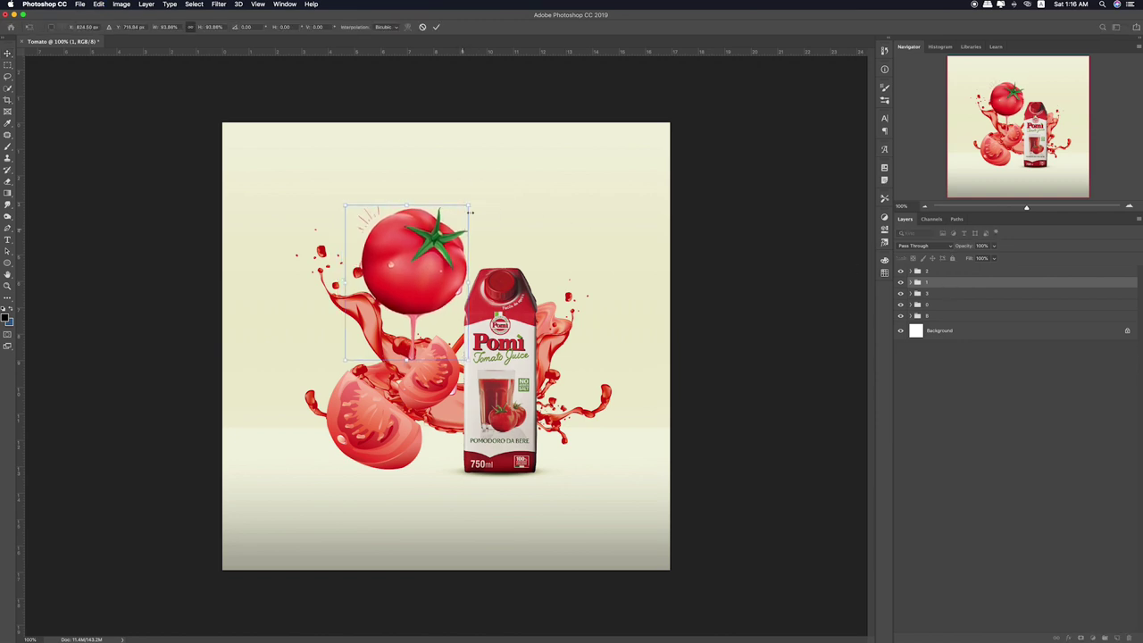
drag(465, 232, 455, 227)
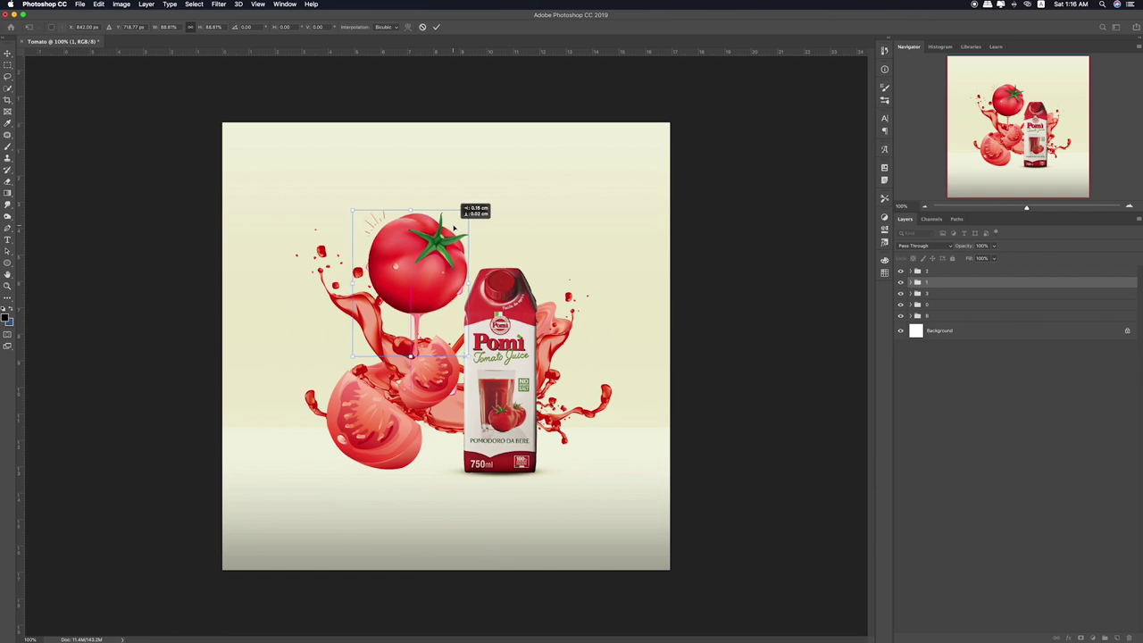
Add a new layer and paint a soft orange brush dab over the tomato and carton
key(Return)
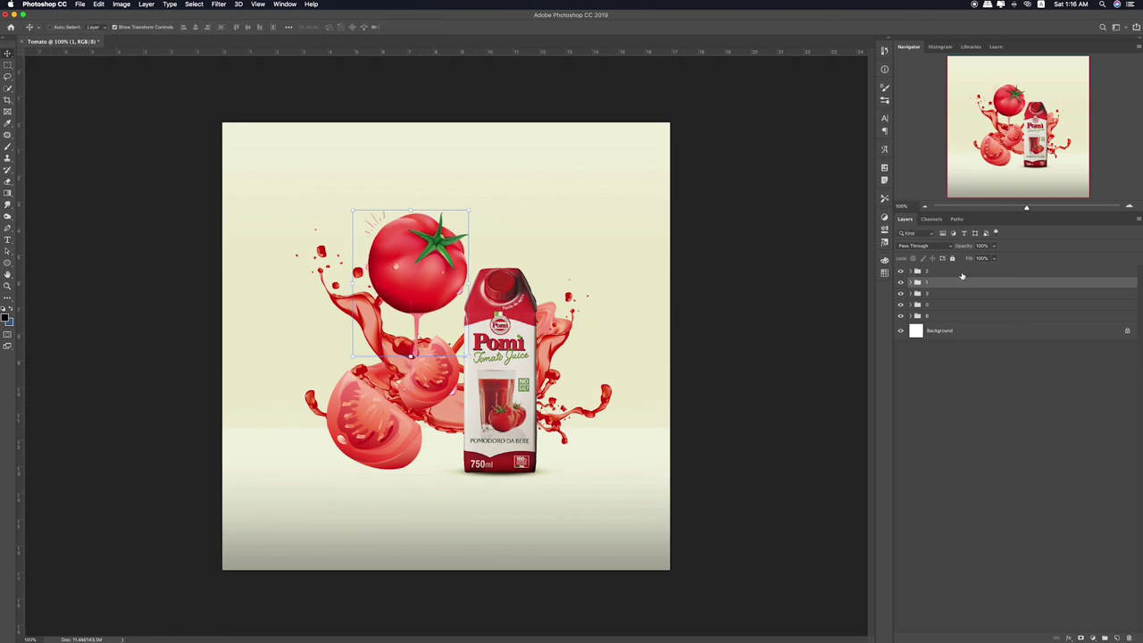
click(962, 273)
click(1116, 638)
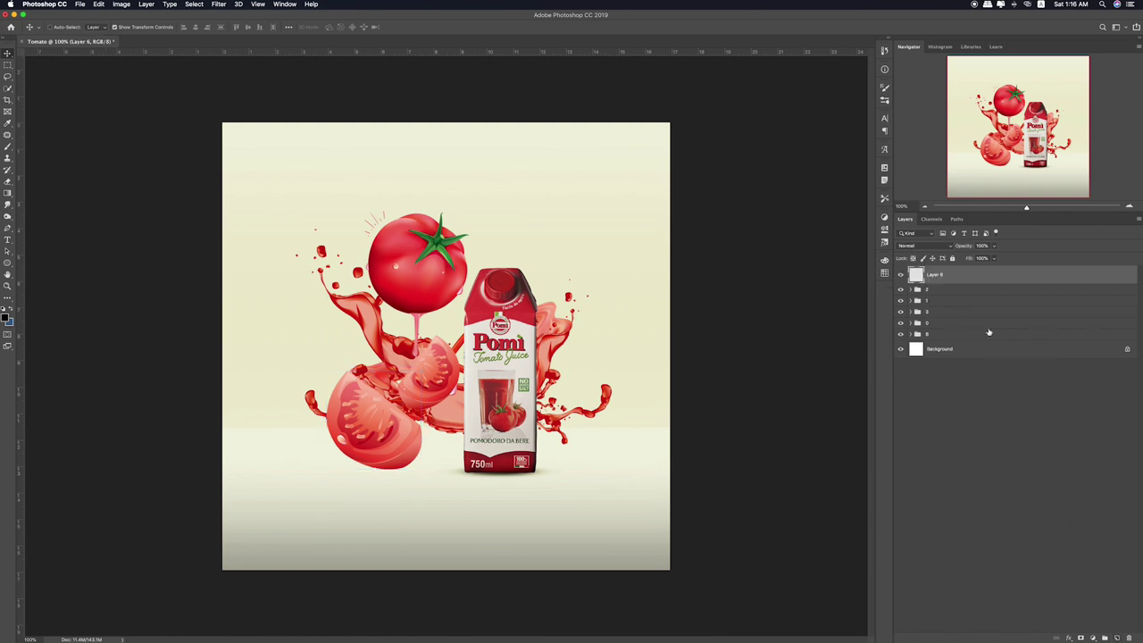
key(i)
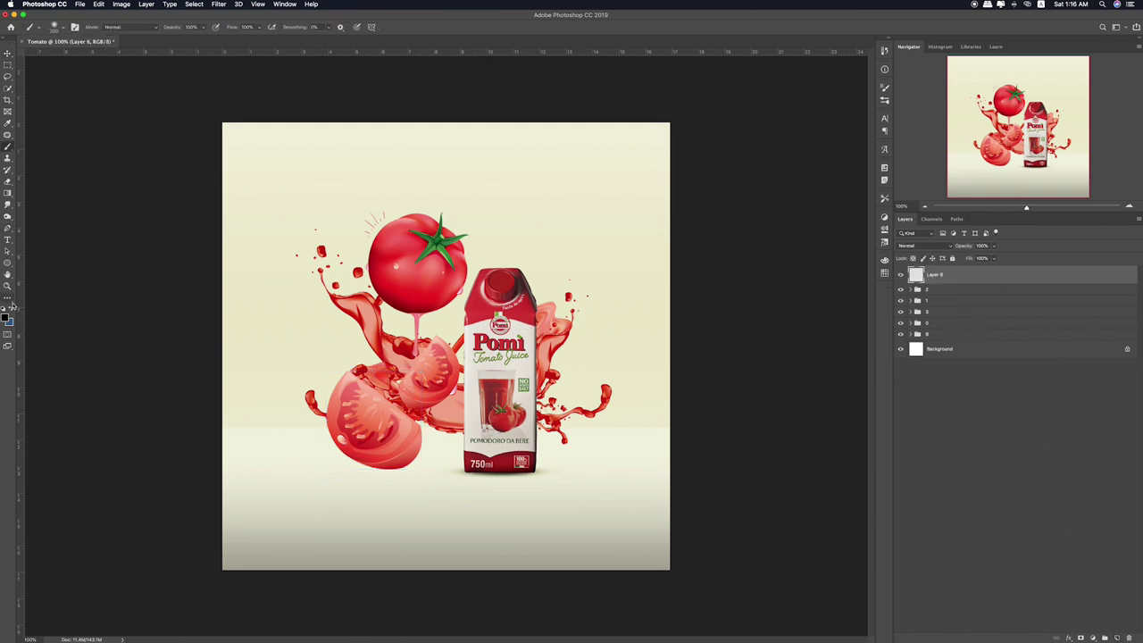
click(7, 313)
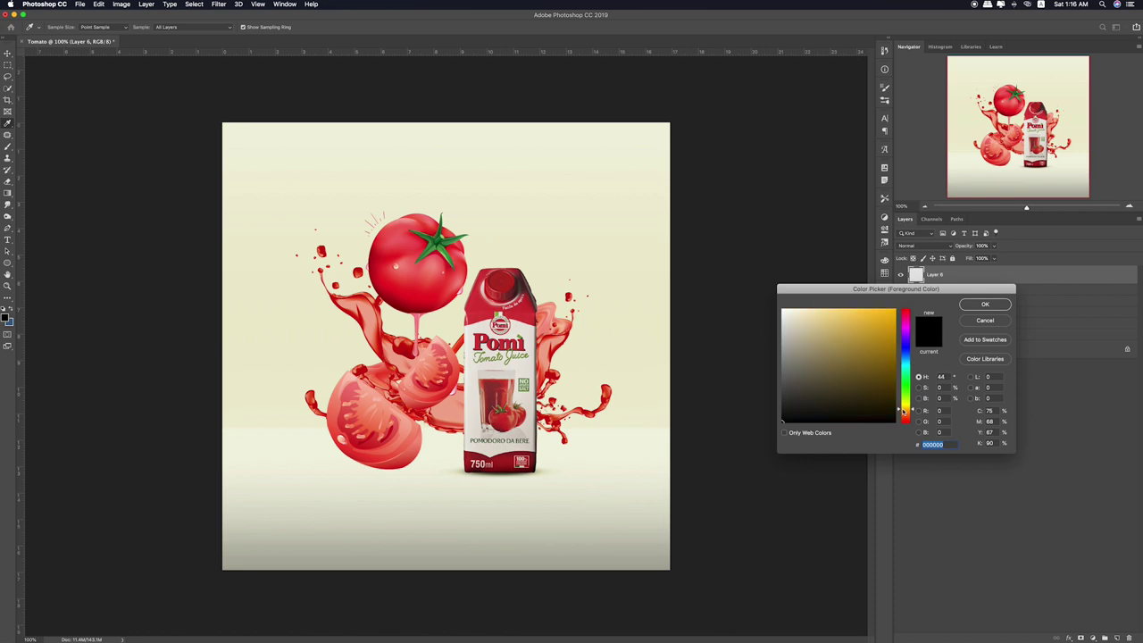
click(889, 334)
click(985, 304)
key(b)
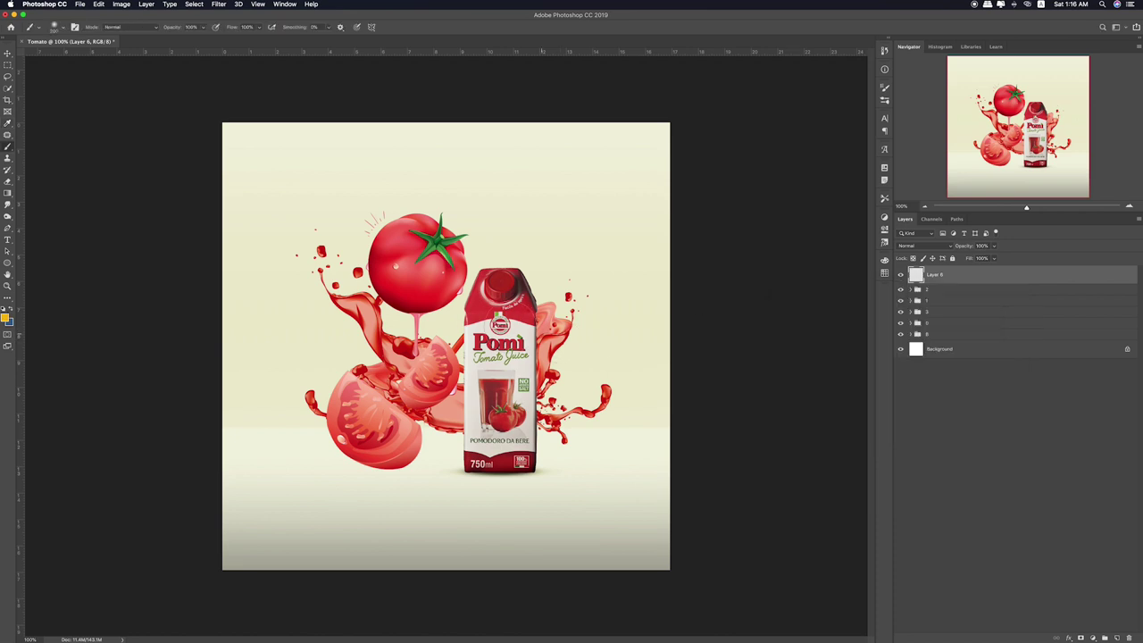
click(455, 317)
Set the glow layer to Screen at about 33% opacity and nudge it slightly left
key(v)
key(shift+plus)
key(shift+plus)
key(shift+plus)
key(shift+plus)
key(shift+plus)
key(shift+plus)
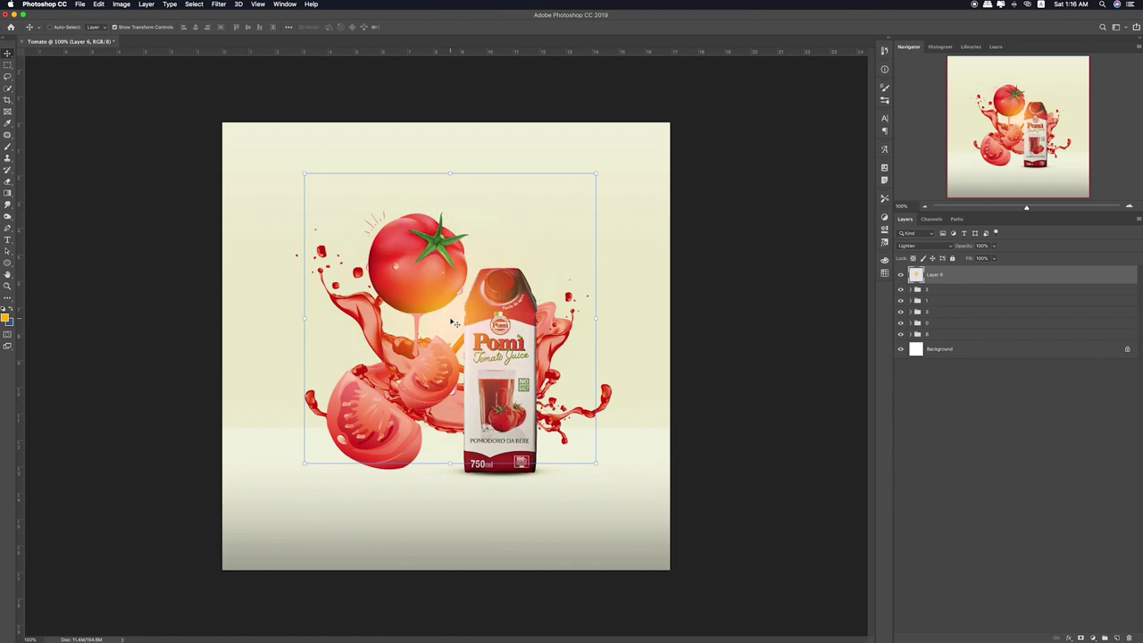
key(shift+plus)
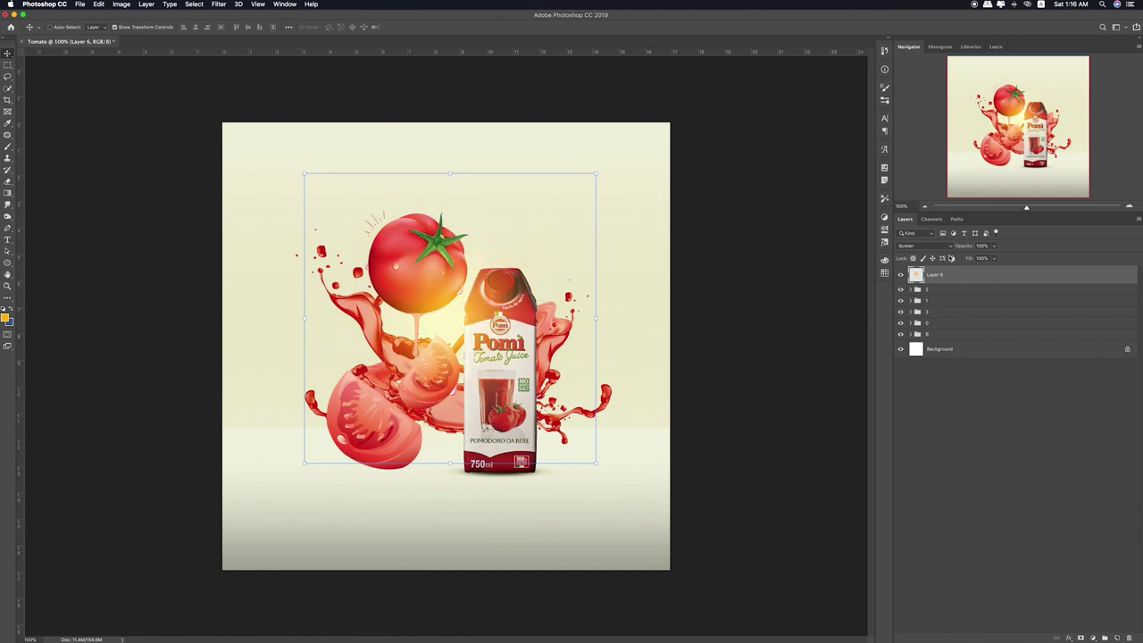
click(993, 247)
drag(974, 259, 964, 259)
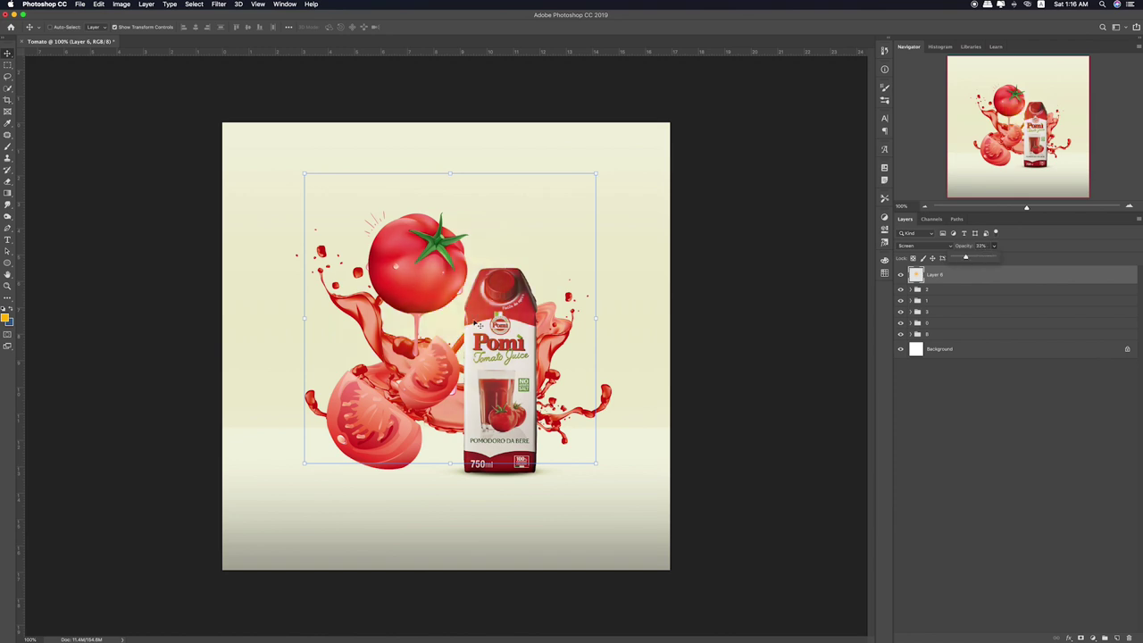
drag(480, 326, 475, 331)
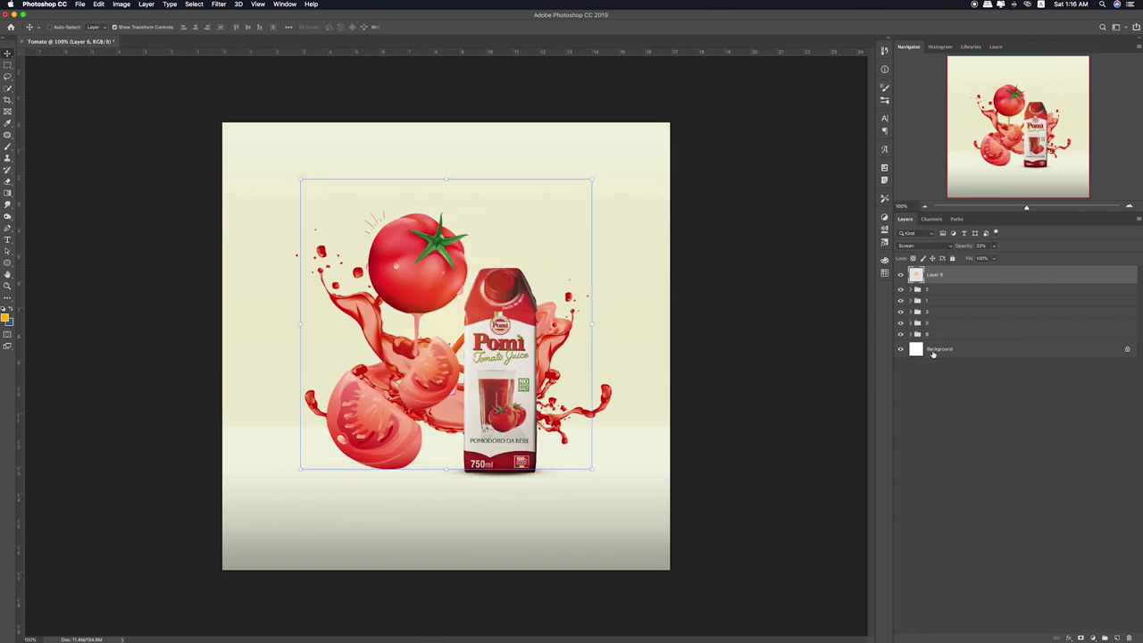
click(933, 350)
click(910, 335)
Blur Layer 5's floor band with a 4.0 px Gaussian Blur after briefly toggling the splash
click(901, 350)
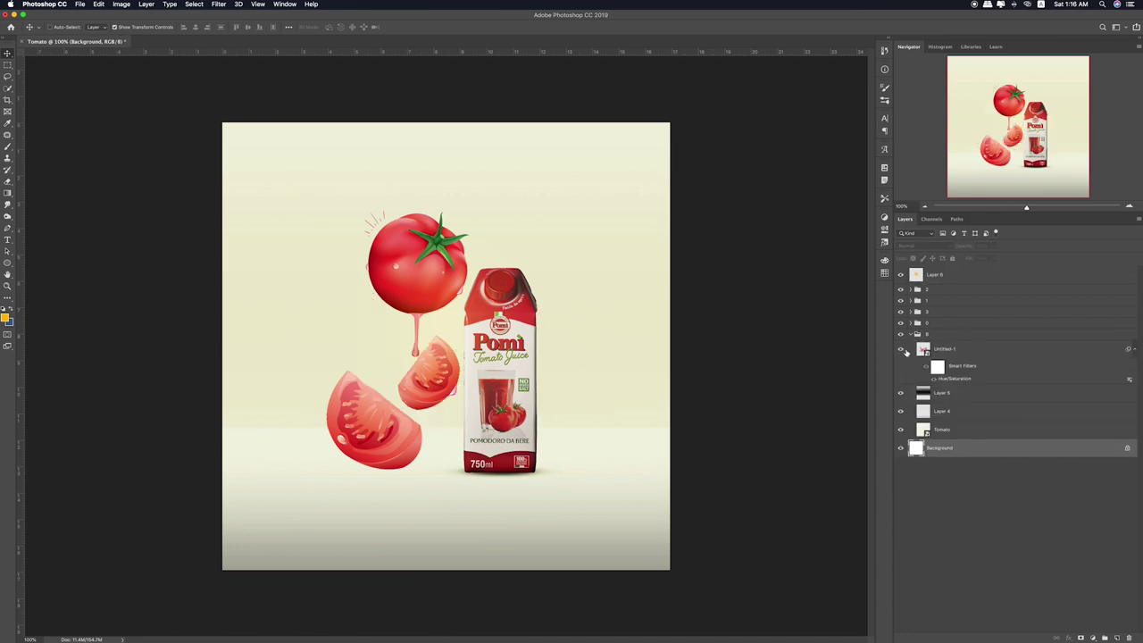
click(940, 398)
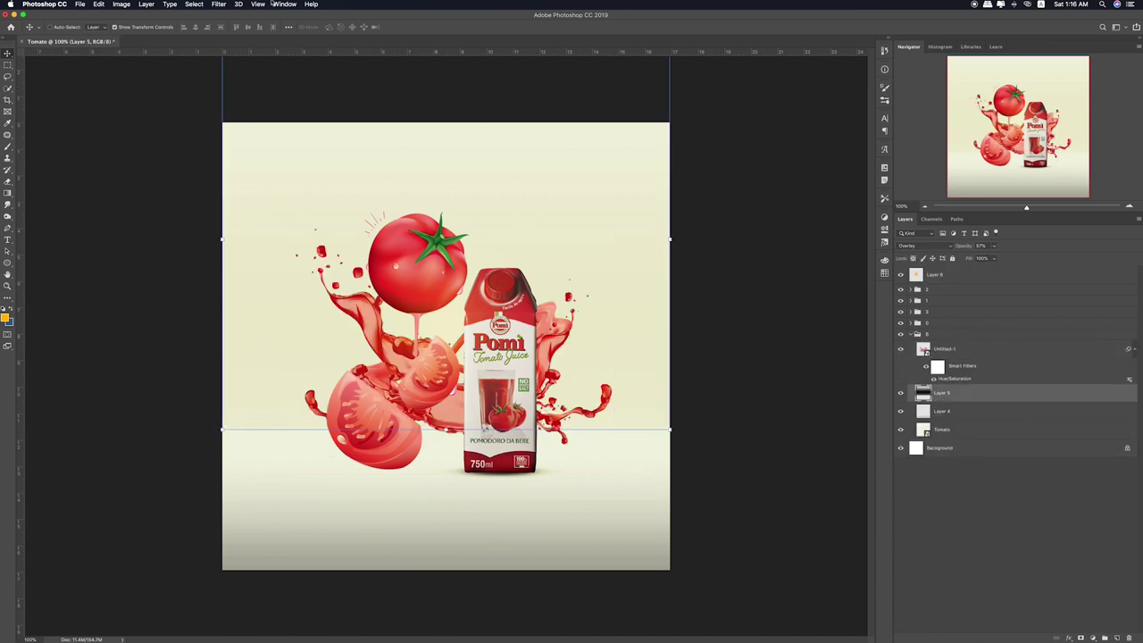
click(225, 4)
mouse_move(224, 110)
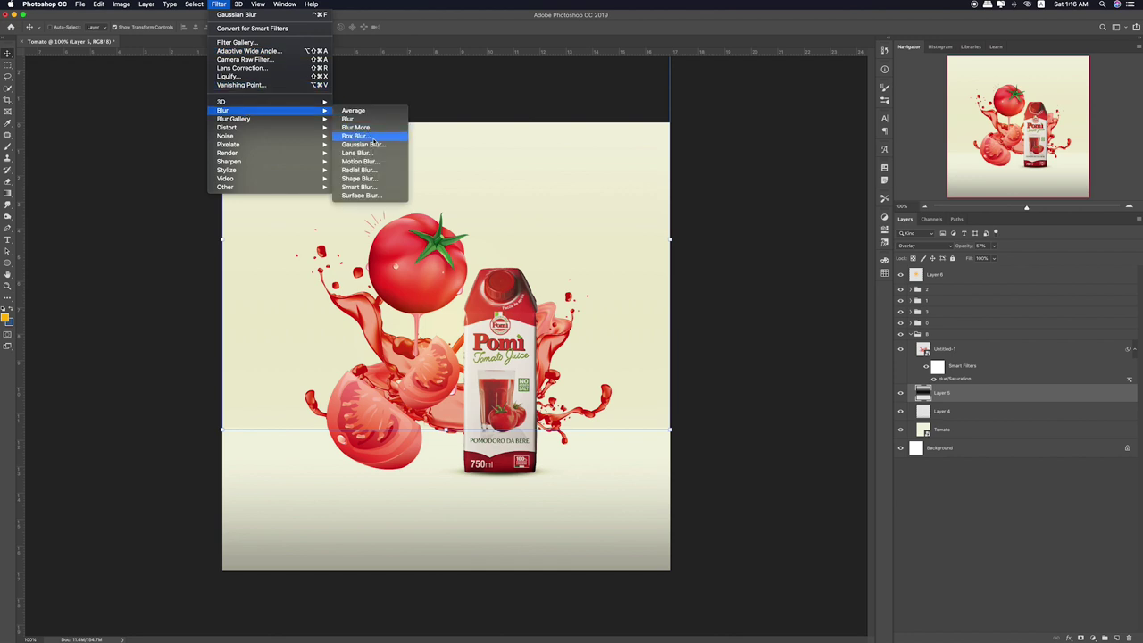
click(363, 144)
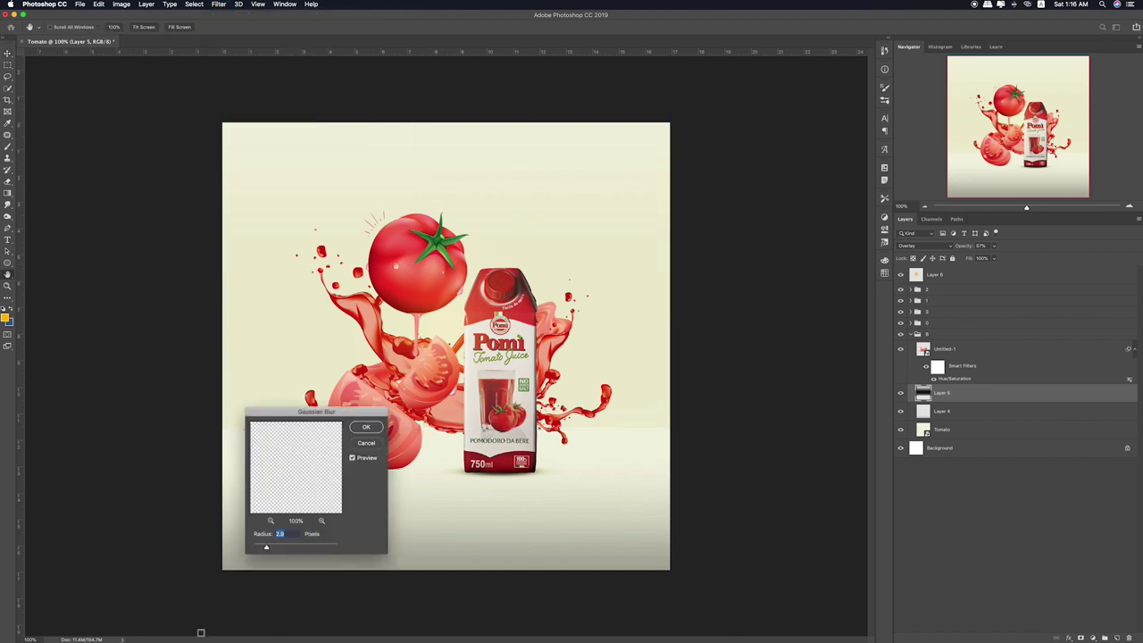
click(273, 546)
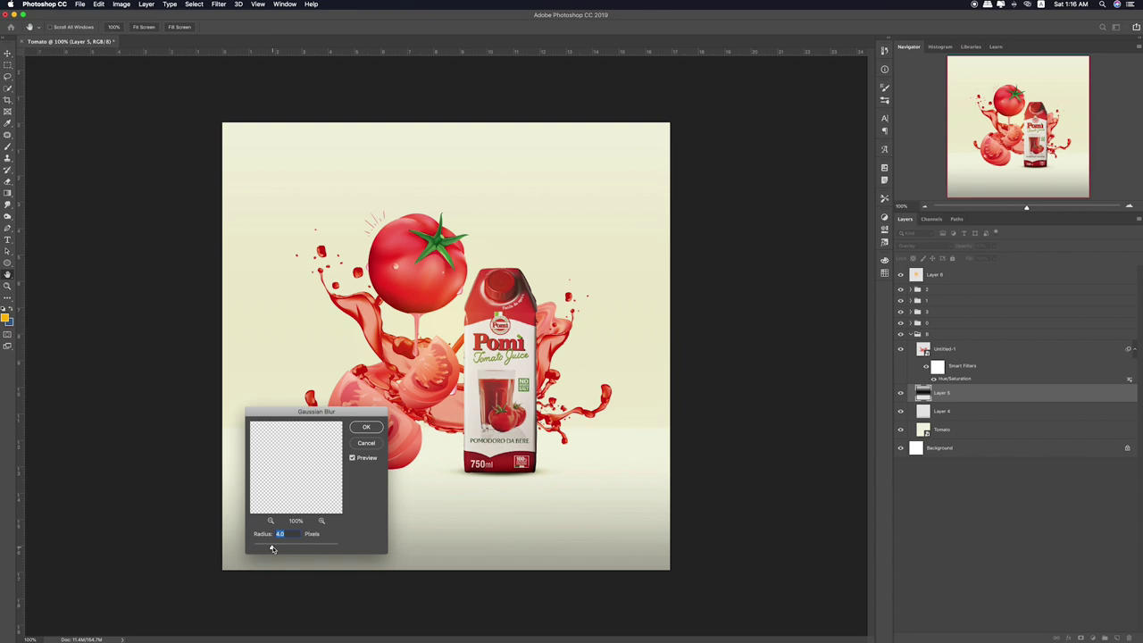
click(355, 429)
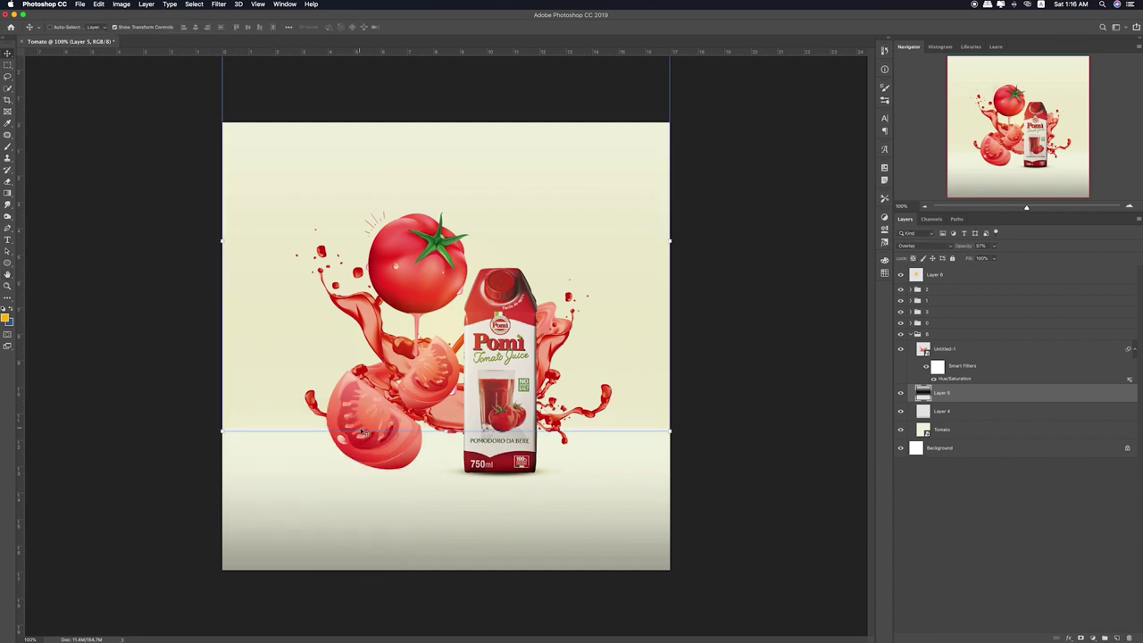
key(m)
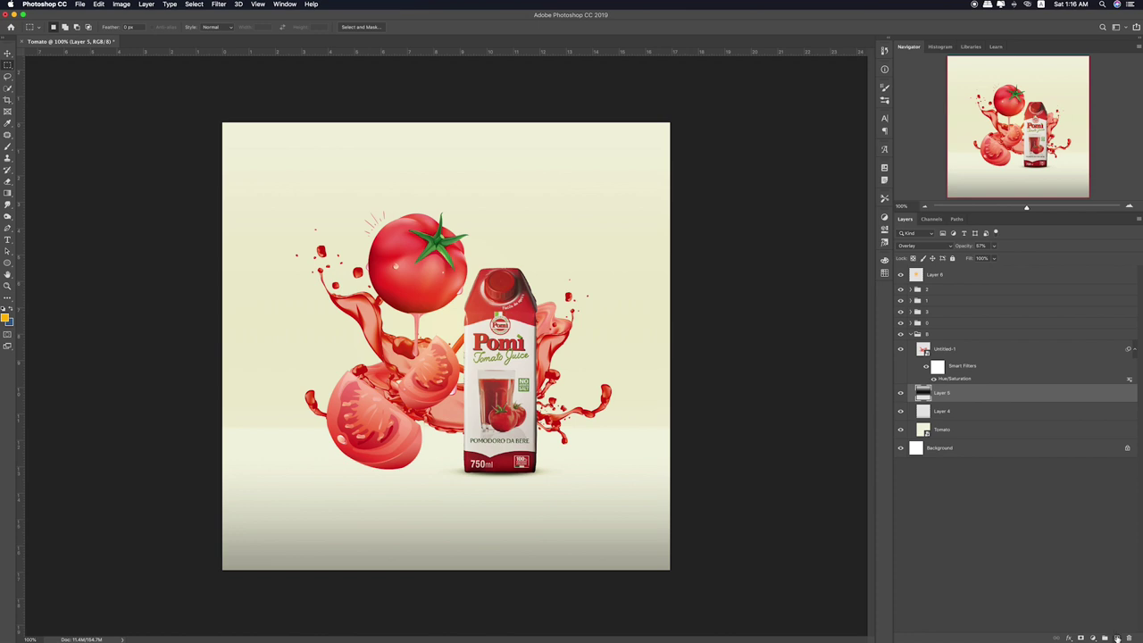
Add Layer 7, fill it with the Paint Bucket, and set the foreground colour to d6d294
click(1114, 635)
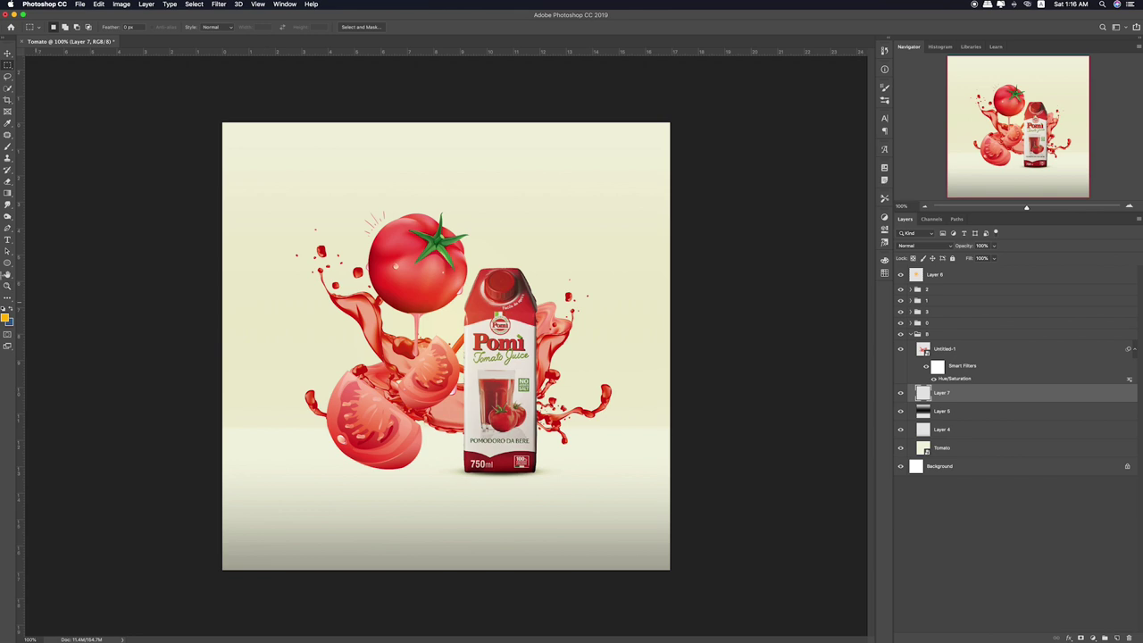
click(8, 195)
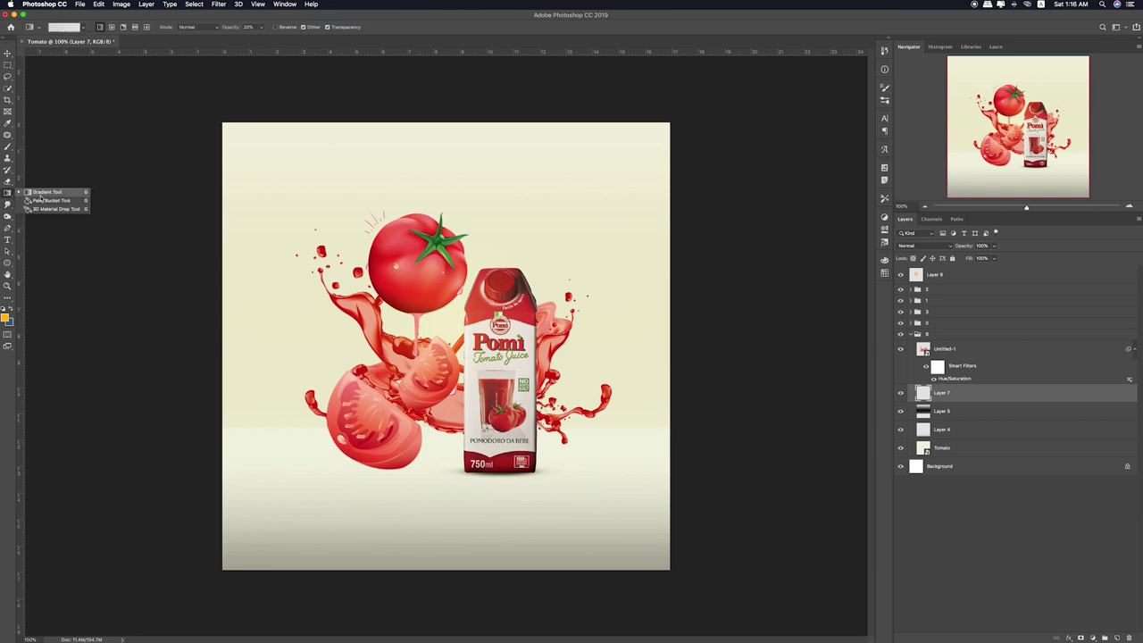
click(41, 201)
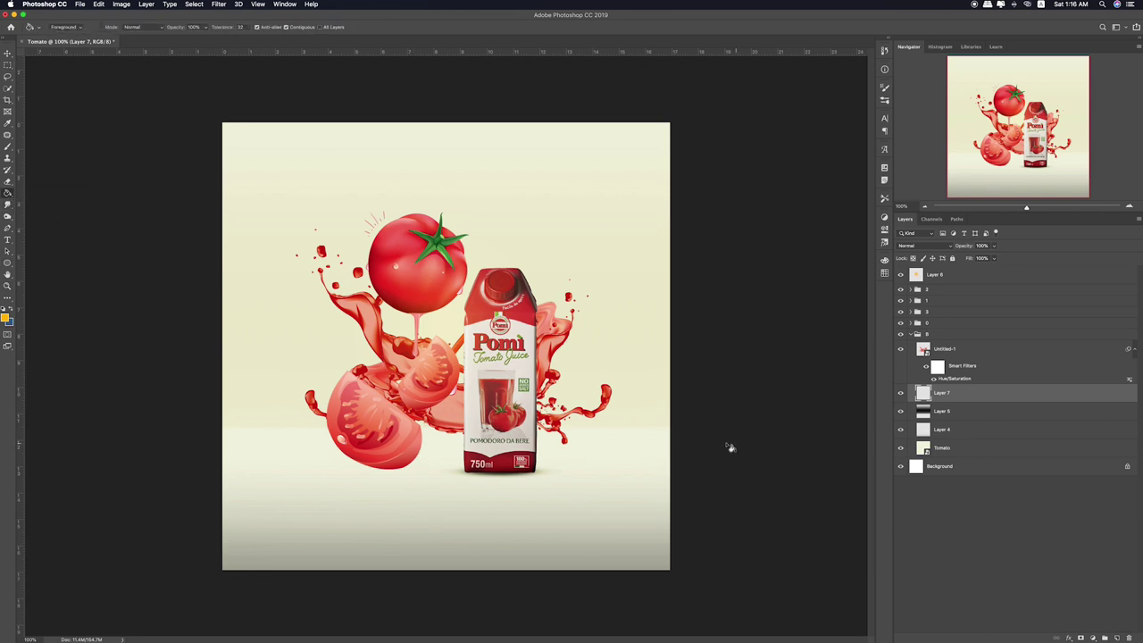
click(315, 449)
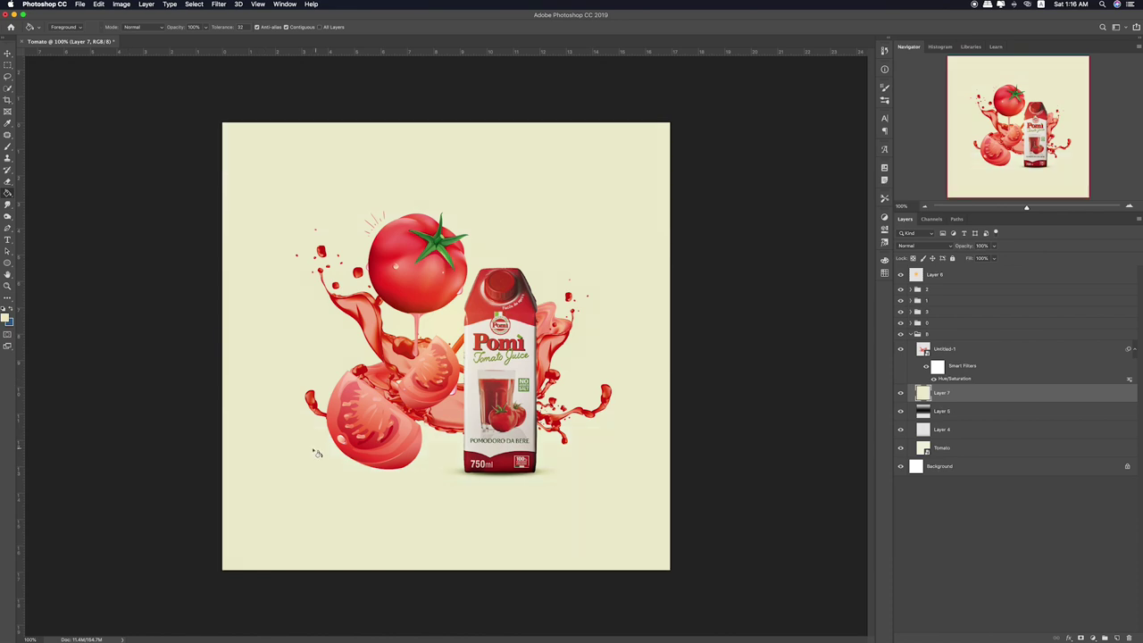
click(6, 318)
click(819, 335)
click(817, 327)
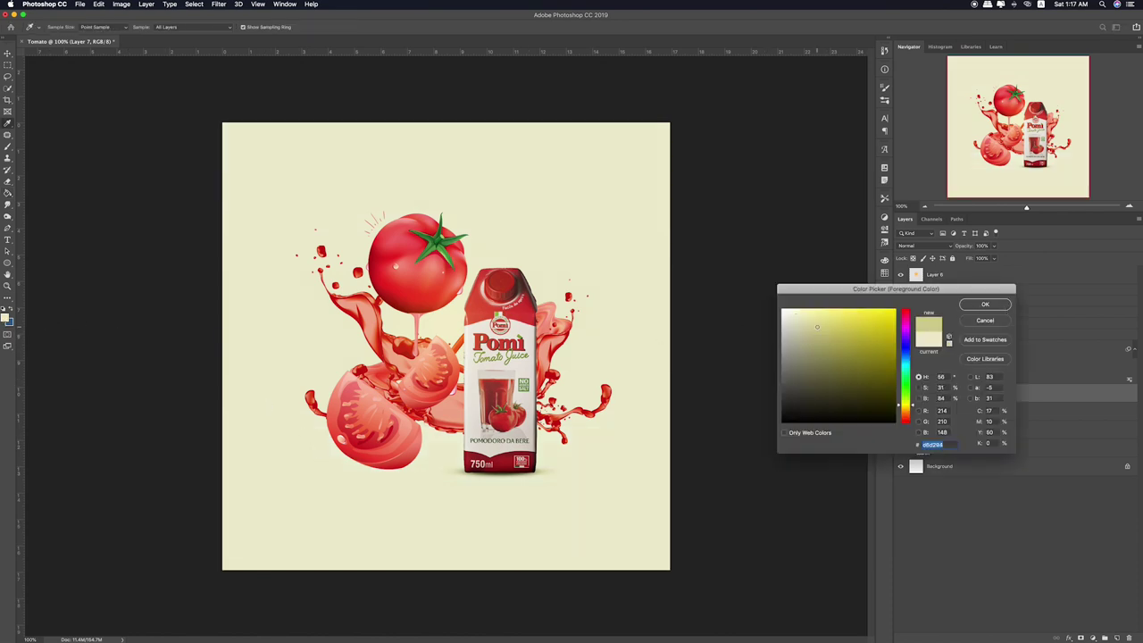
click(979, 305)
Squash the filled layer into a band across the lower part of the canvas
key(ctrl+t)
drag(441, 132, 439, 435)
key(Return)
key(g)
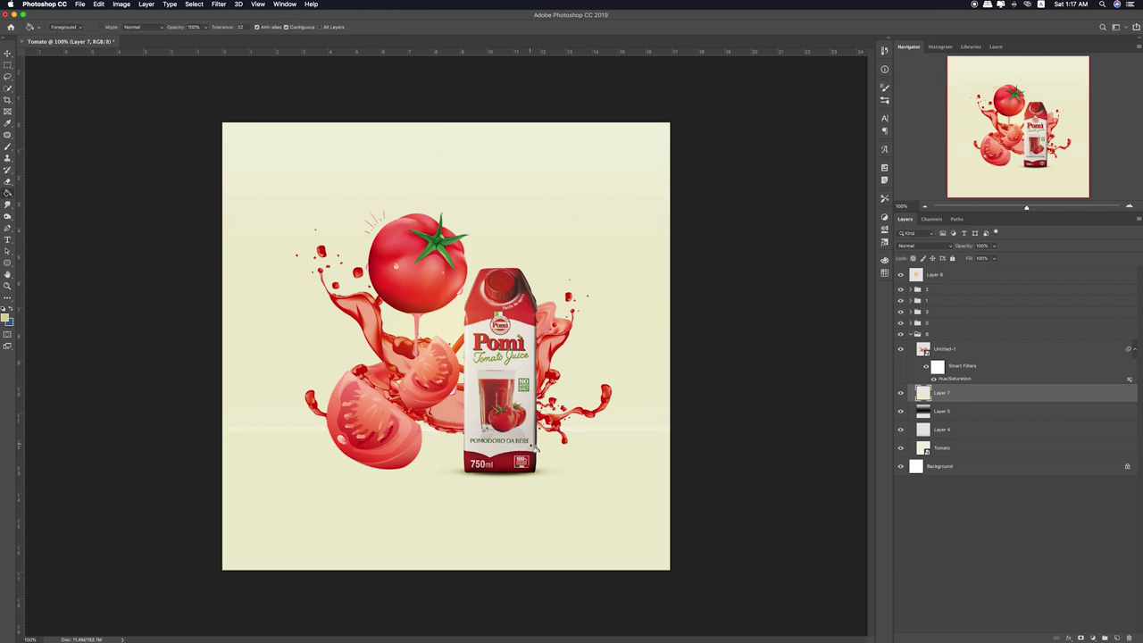
Apply an 8 px Gaussian Blur to the band and enlarge it slightly
click(218, 7)
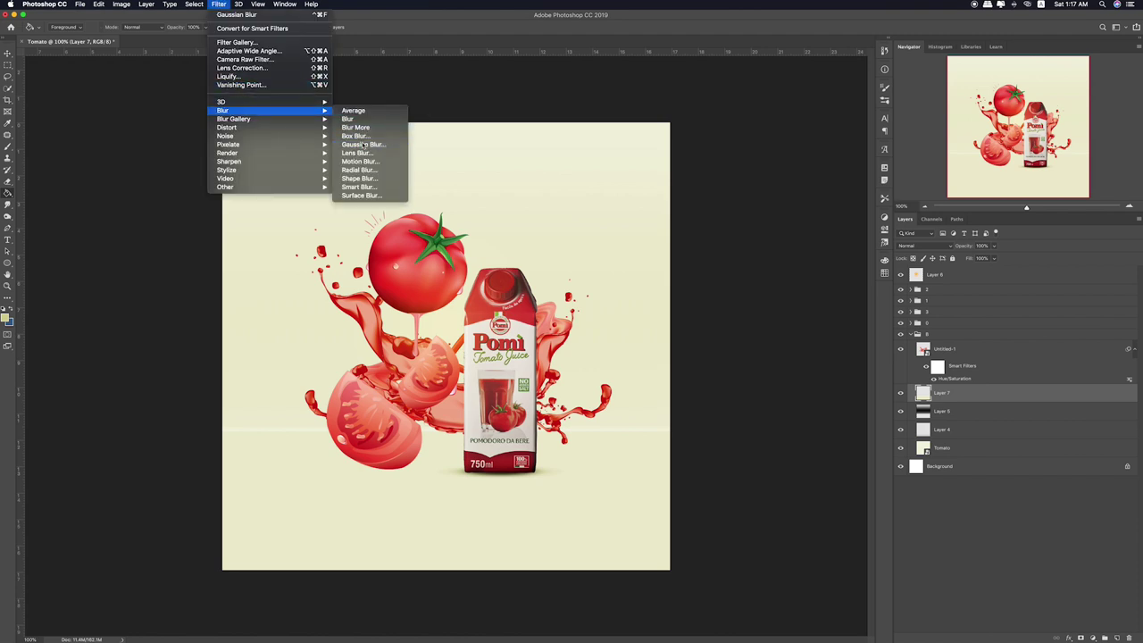
mouse_move(268, 110)
click(357, 146)
drag(276, 546, 282, 547)
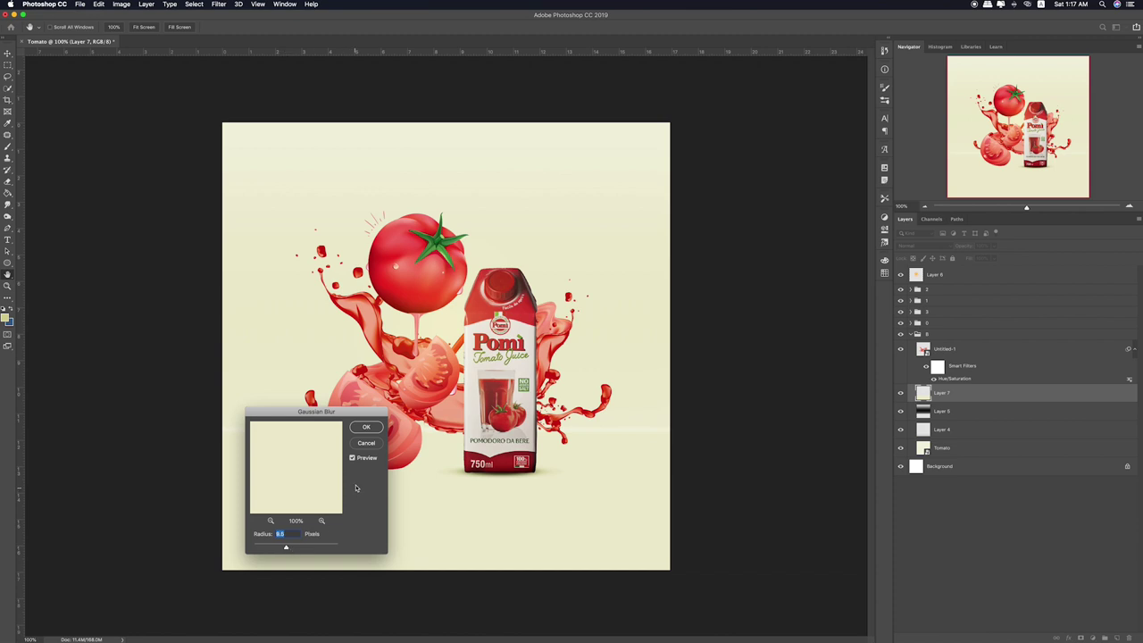
click(367, 429)
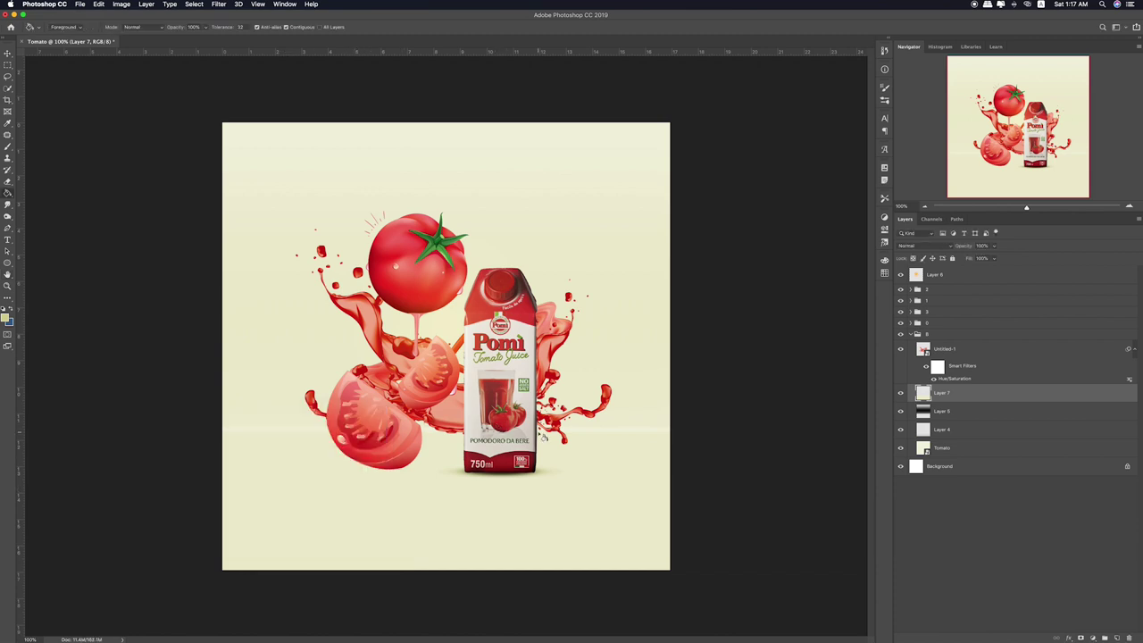
key(ctrl+t)
drag(445, 426, 445, 415)
key(Return)
Give Layer 7 a pale olive-cream Color Overlay of e2e0b2
double_click(961, 396)
click(560, 172)
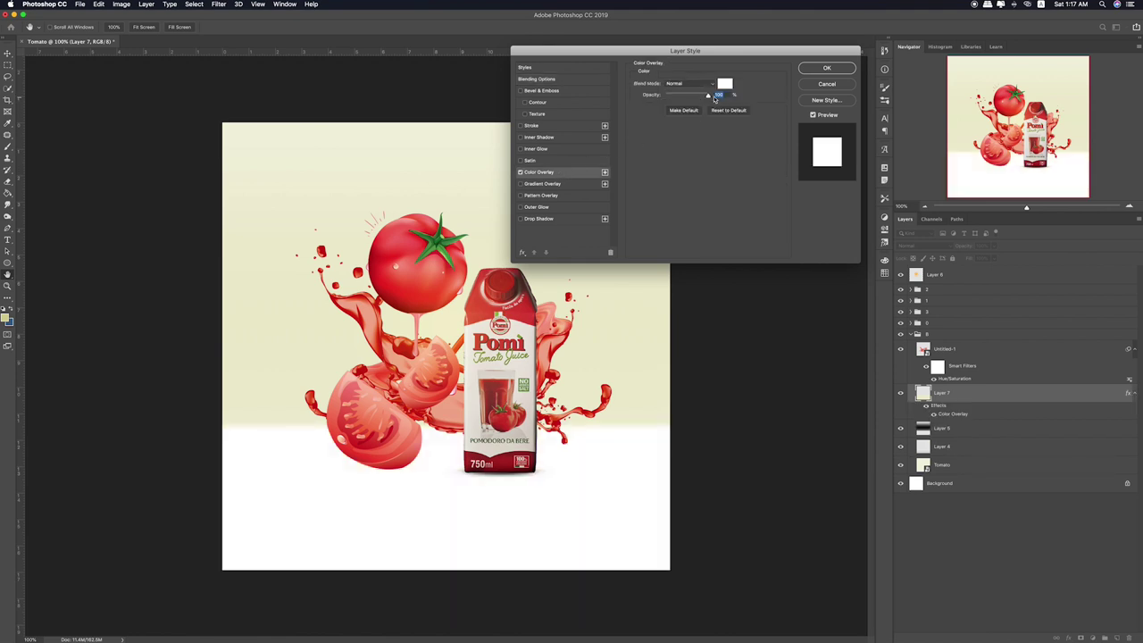
click(724, 85)
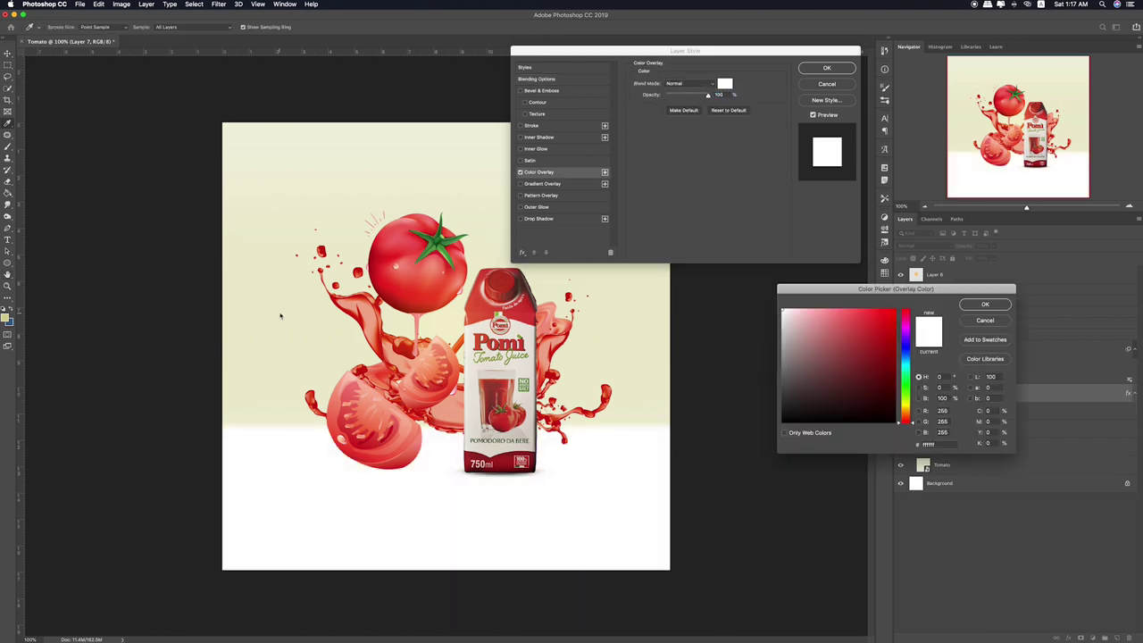
click(280, 319)
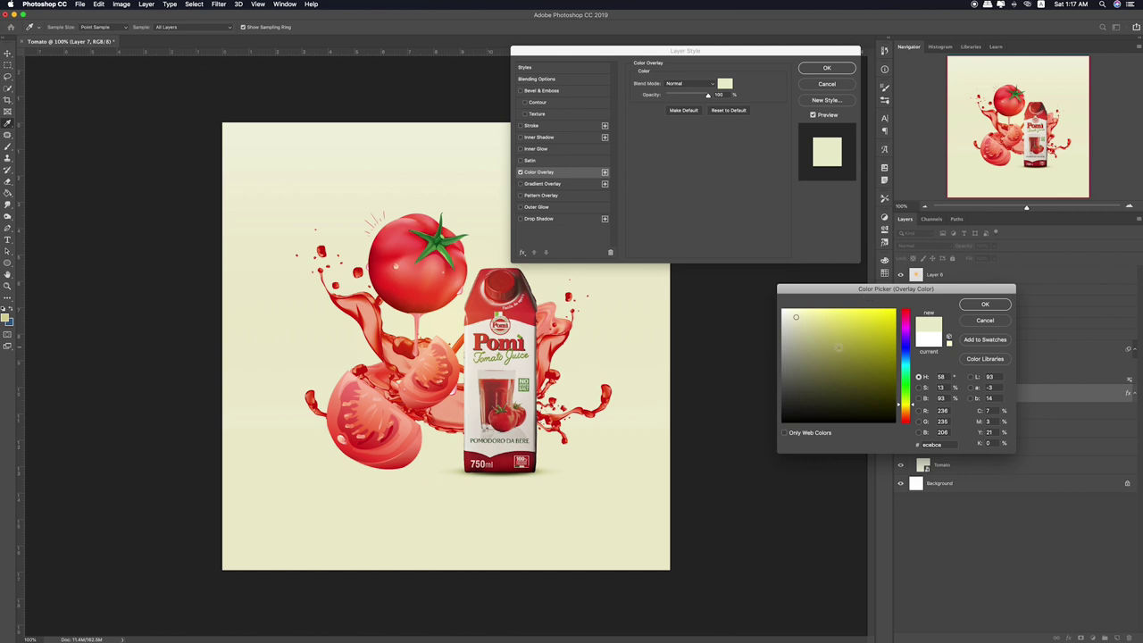
click(816, 335)
drag(815, 336, 806, 319)
drag(808, 321, 810, 324)
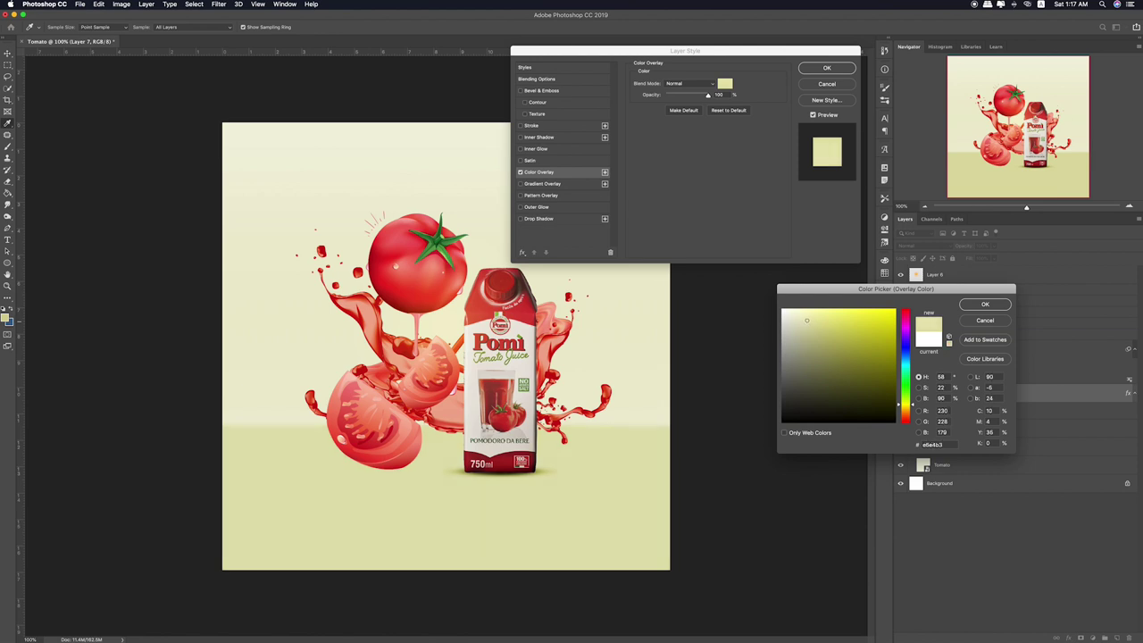
drag(805, 322, 804, 320)
click(981, 307)
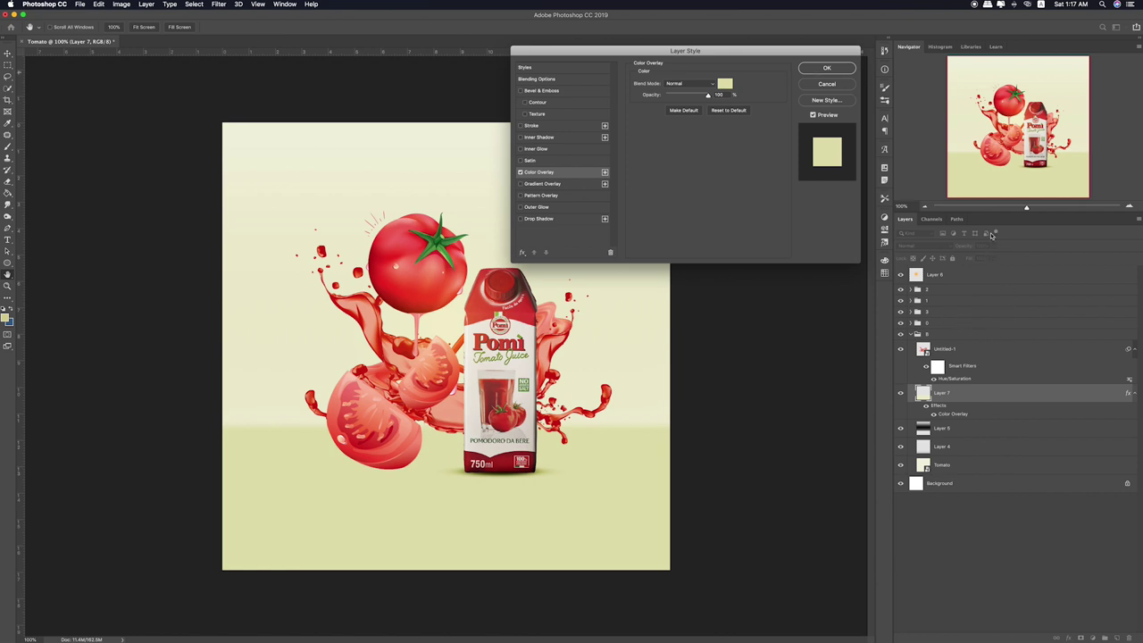
click(826, 68)
Lower Layer 7's opacity to 66%
click(994, 246)
drag(986, 258, 979, 259)
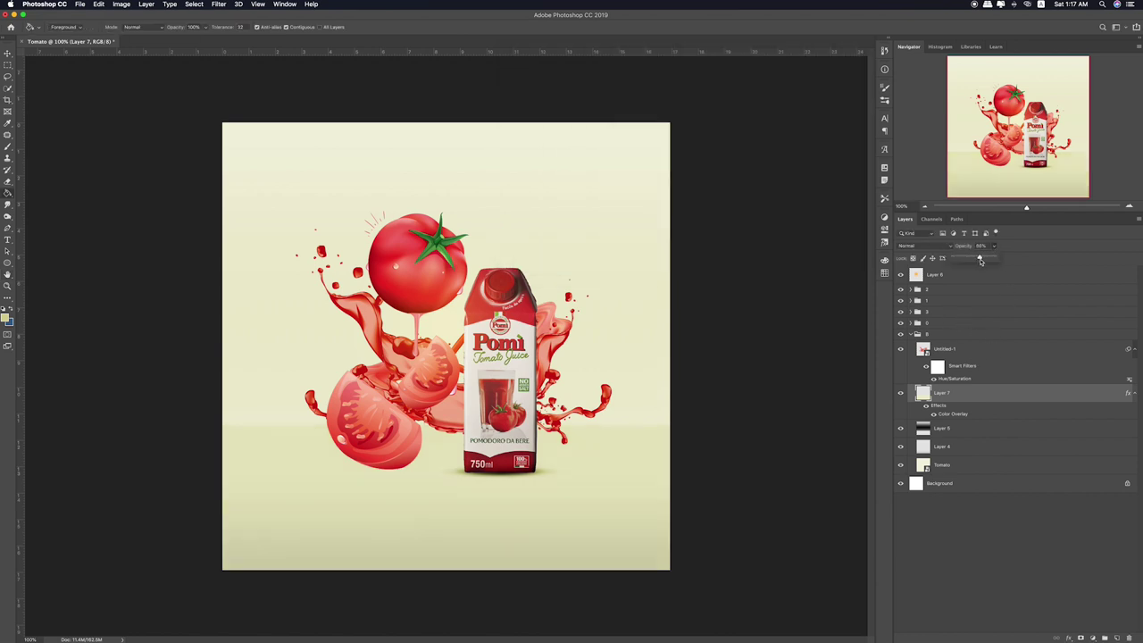
click(1008, 443)
On a new layer, paint a soft stroke of the carton's red below the tomatoes
click(1116, 638)
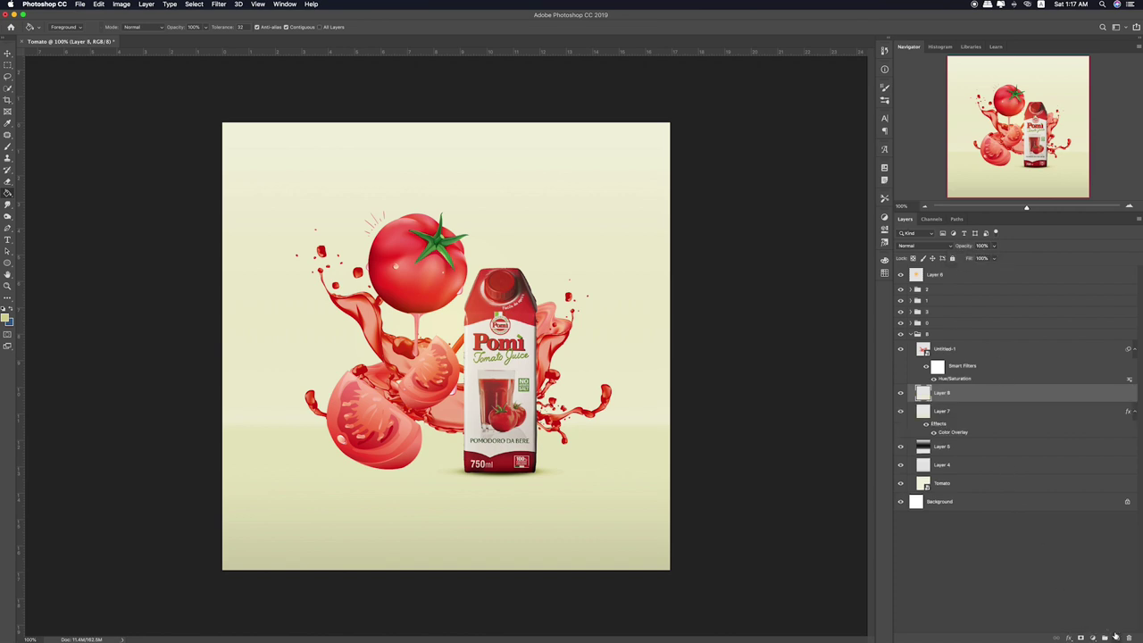
key(b)
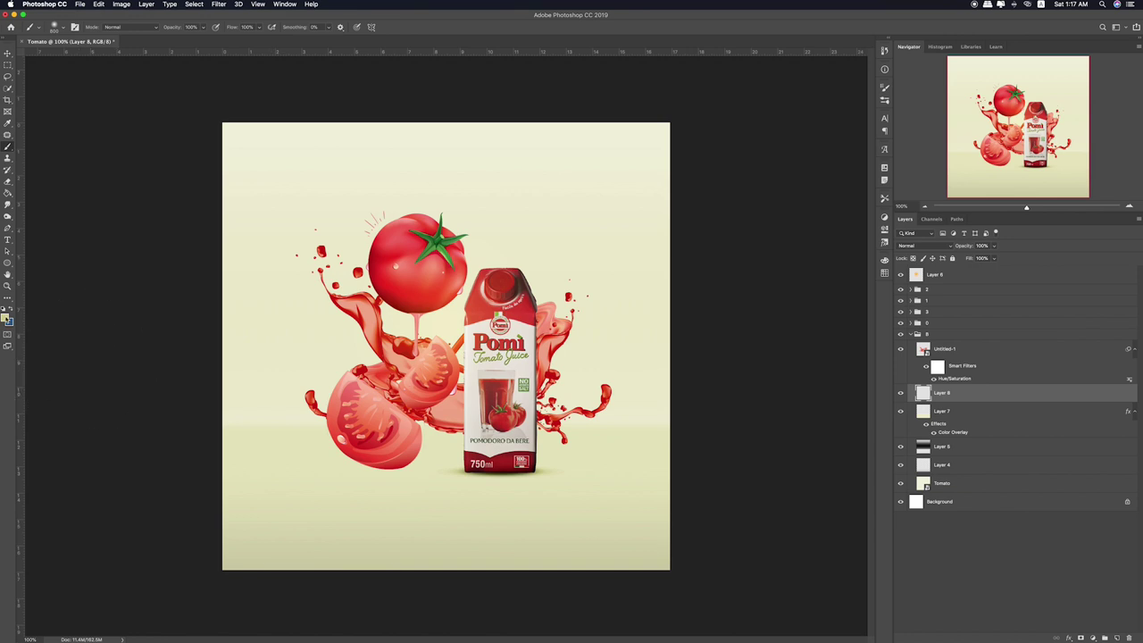
click(6, 317)
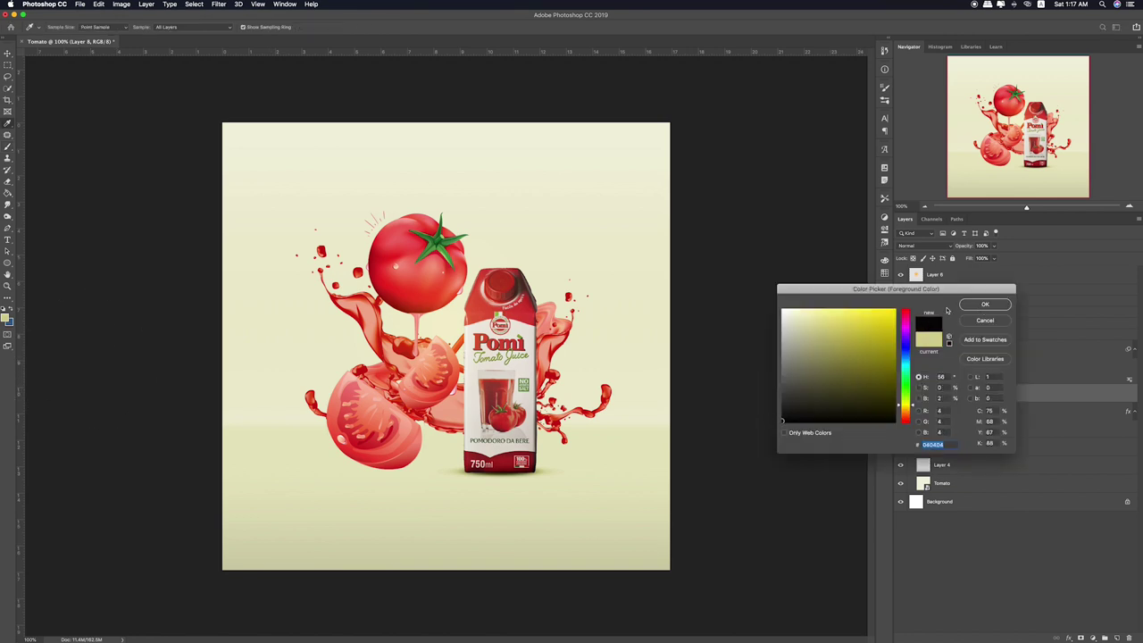
click(985, 304)
alt+click(485, 467)
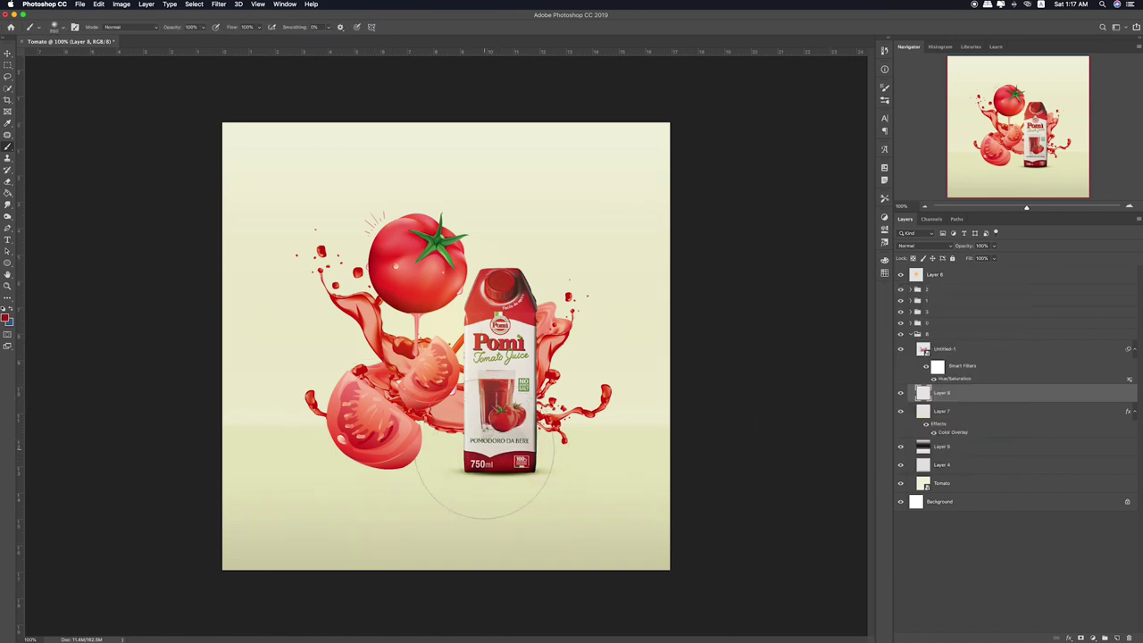
mouse_move(447, 482)
mouse_down()
mouse_move(431, 459)
mouse_move(482, 473)
mouse_up()
Transform the red stroke into a wide, flat ellipse under the carton
key(ctrl+t)
drag(428, 324, 429, 456)
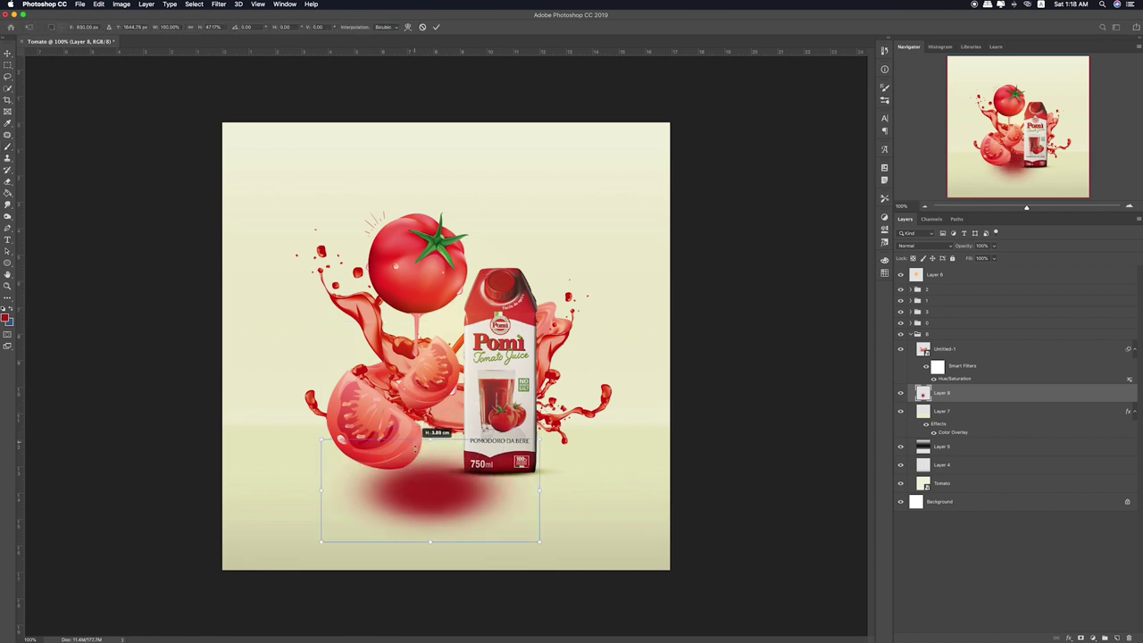
drag(538, 540, 619, 573)
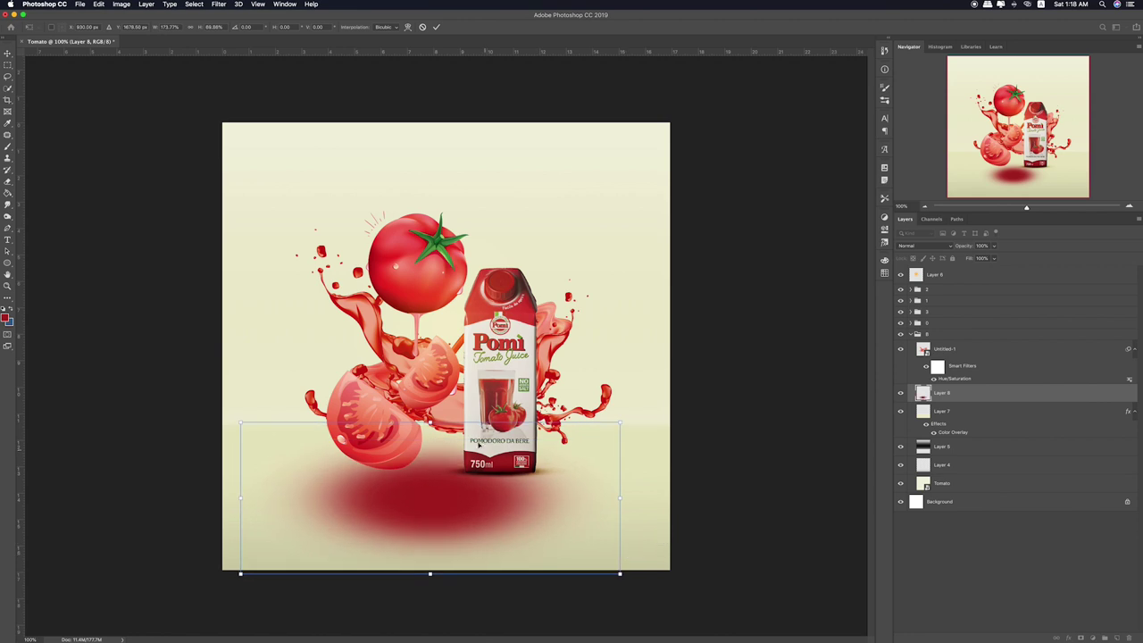
drag(430, 421, 430, 464)
drag(518, 505, 532, 477)
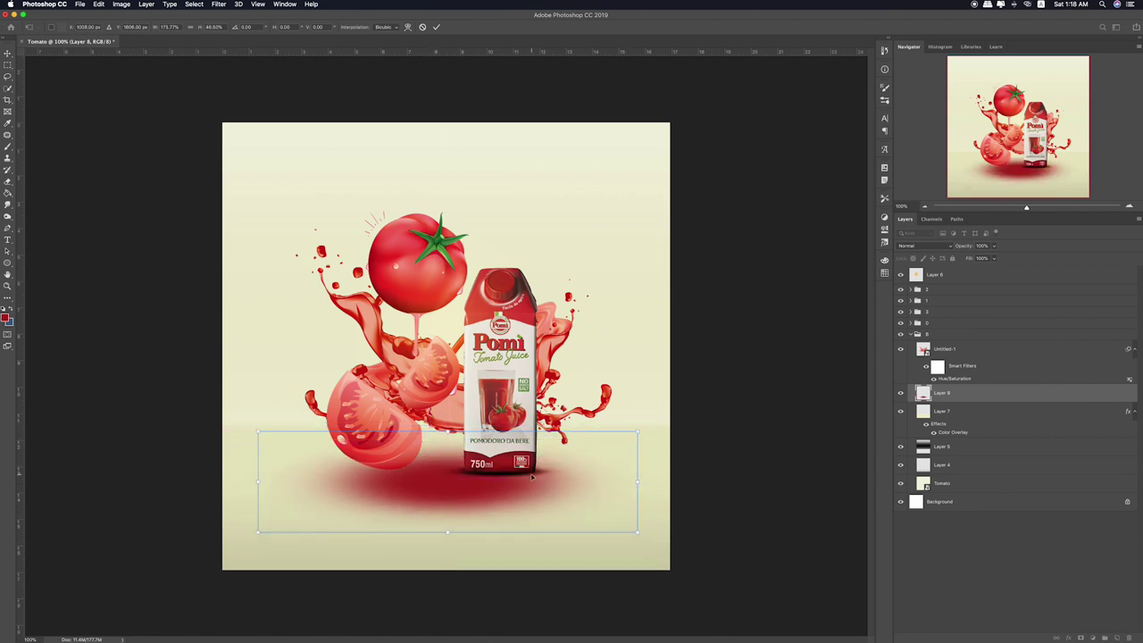
key(Return)
Cycle through blending modes for the shadow and settle on Color Burn
key(shift+plus)
key(shift+plus)
key(shift+plus)
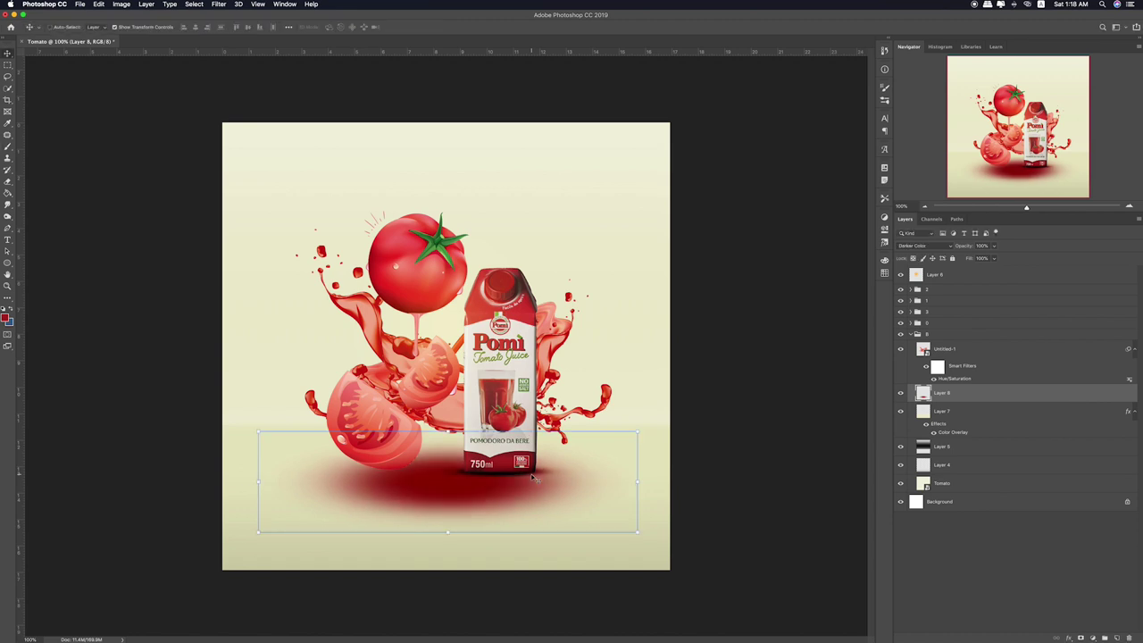
key(shift+plus)
key(shift+plus)
key(shift+plus)
key(shift+plus)
key(shift+plus)
key(shift+plus)
key(shift+plus)
key(shift+plus)
key(shift+plus)
key(shift+plus)
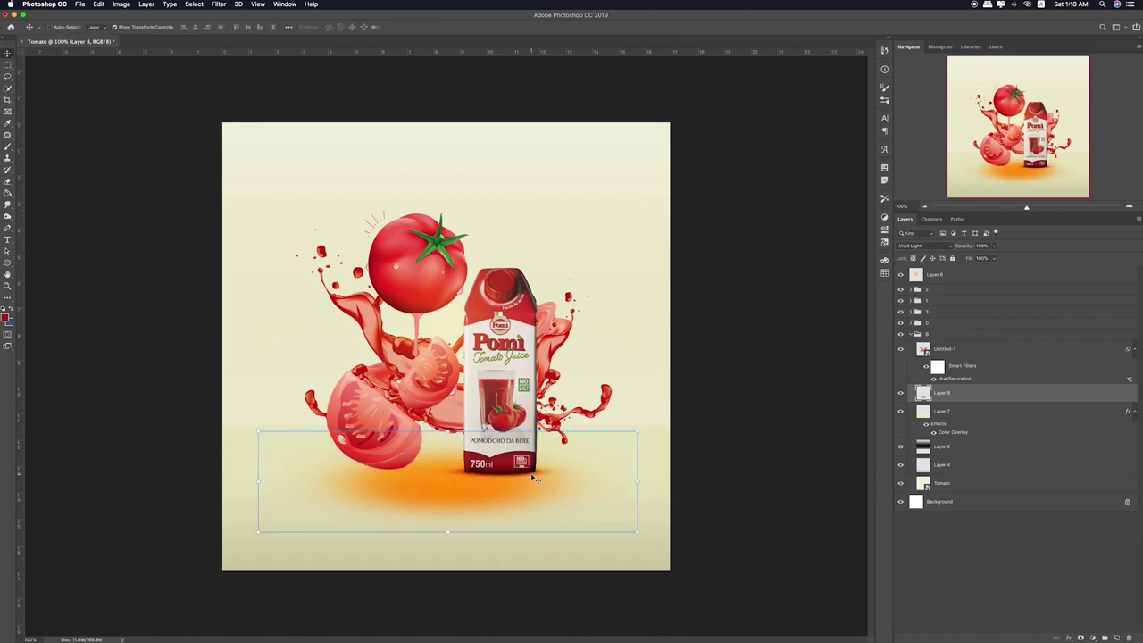
key(shift+plus)
key(shift+minus)
key(shift+plus)
key(shift+plus)
key(shift+minus)
key(shift+plus)
key(shift+plus)
key(shift+plus)
key(shift+plus)
key(shift+plus)
key(shift+plus)
key(shift+plus)
key(shift+plus)
key(shift+plus)
key(shift+plus)
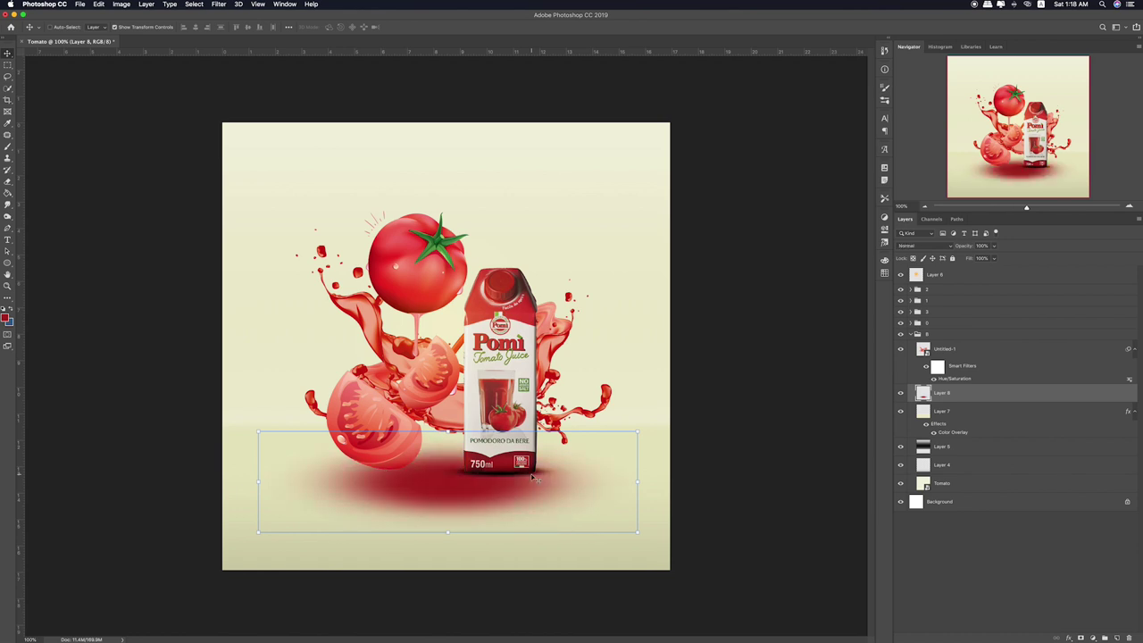
key(shift+minus)
key(shift+plus)
key(shift+plus)
key(shift+plus)
key(shift+plus)
key(shift+plus)
key(shift+minus)
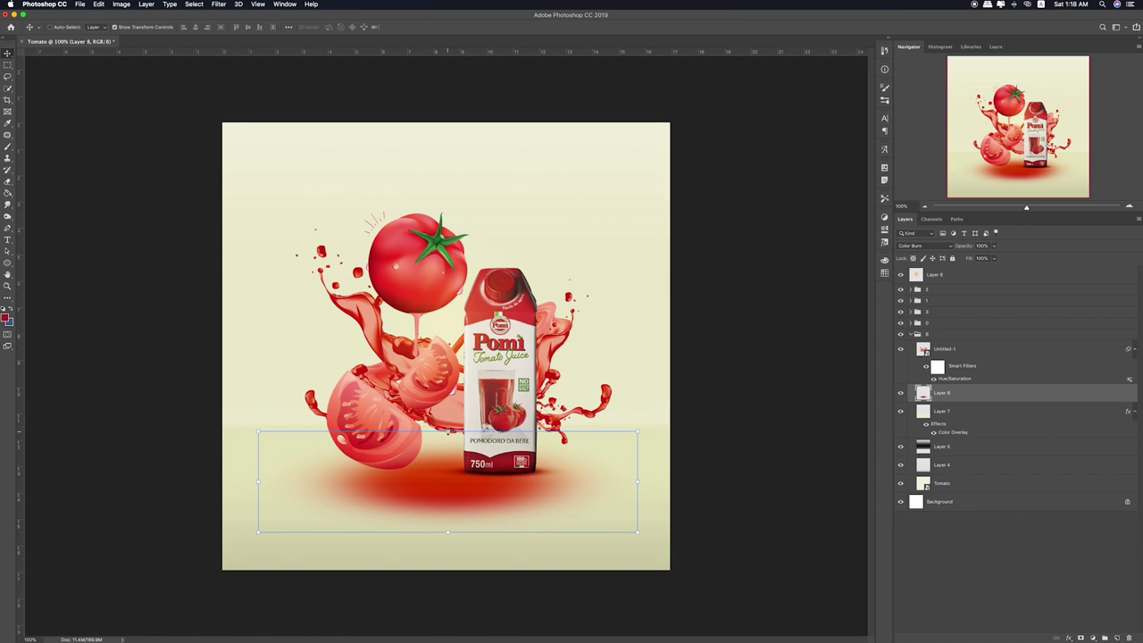
Flatten the shadow slightly more and lower its opacity to about 57%
drag(447, 431, 447, 444)
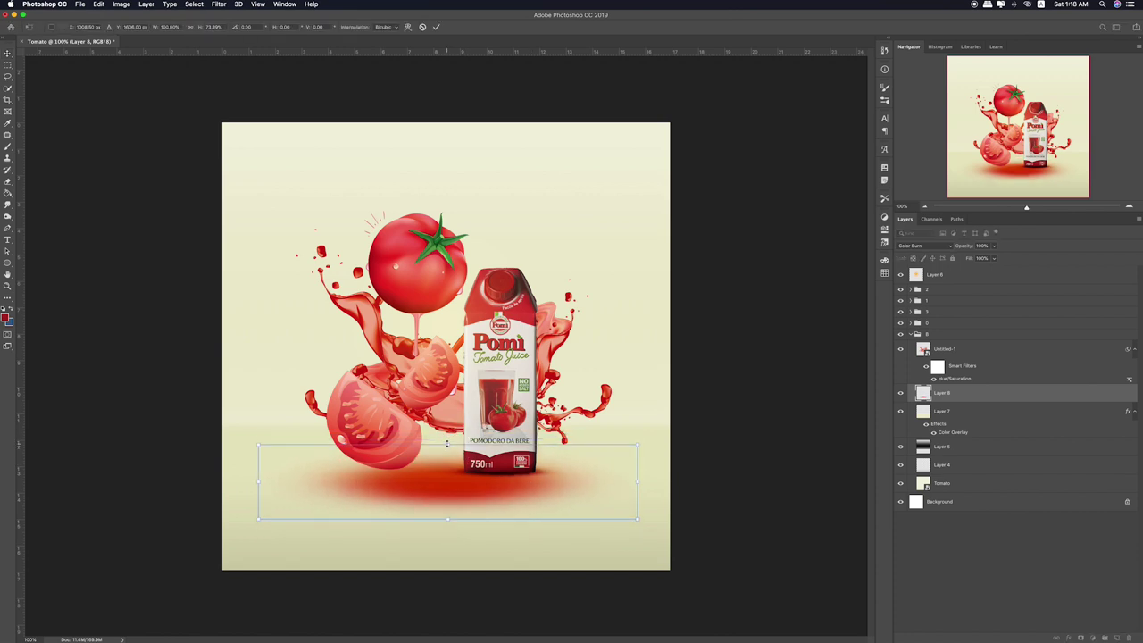
key(shift+Down)
key(shift+Up)
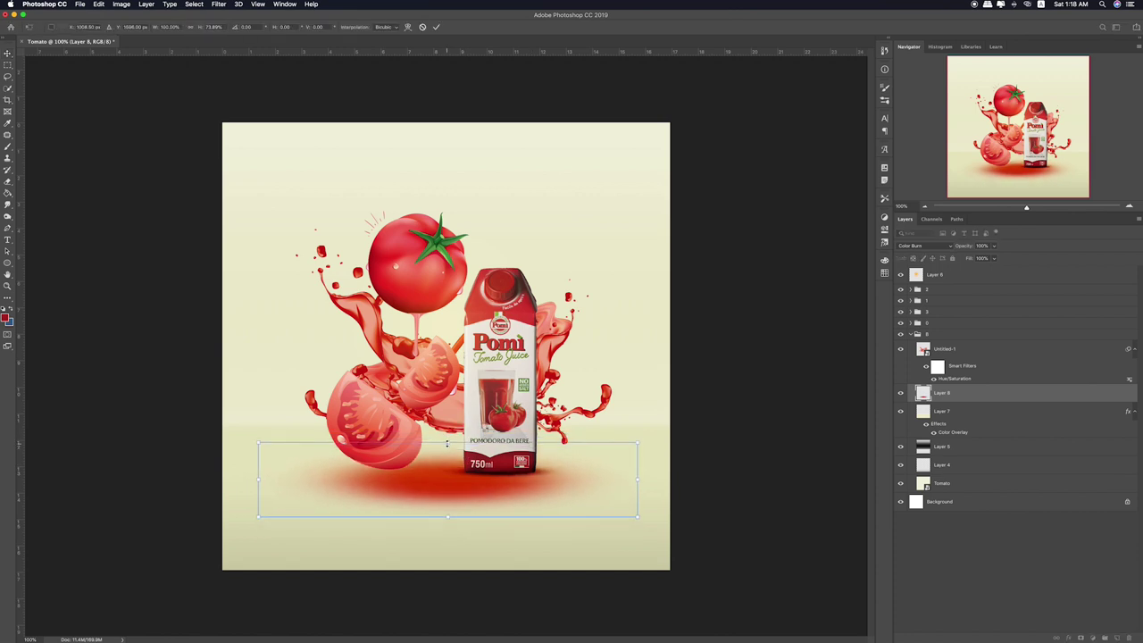
key(Return)
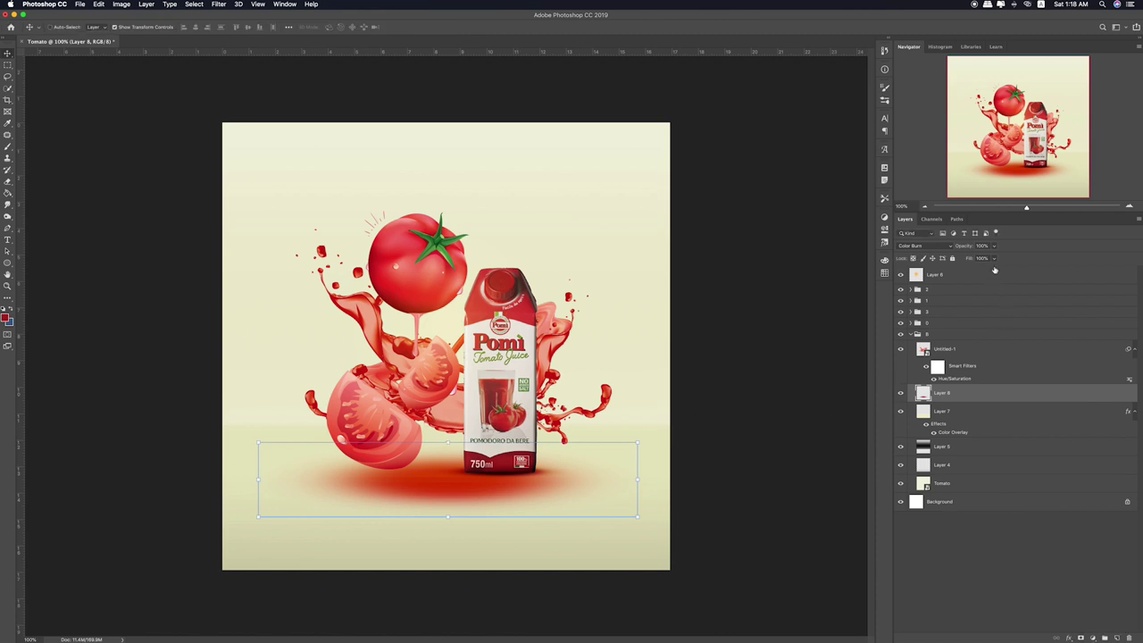
drag(994, 245, 976, 257)
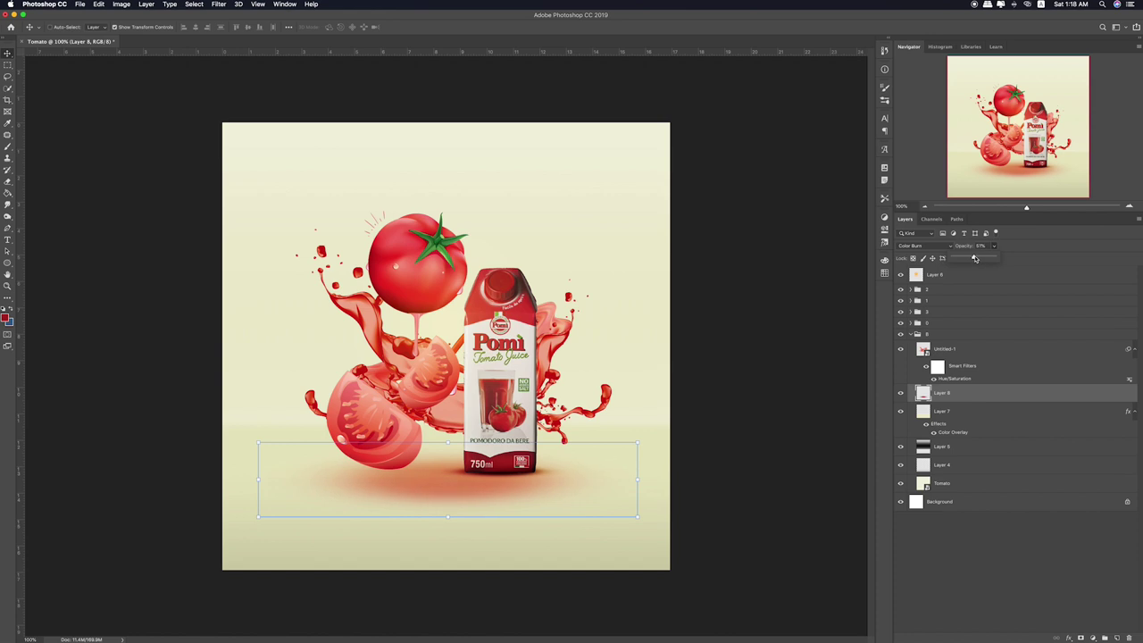
Toggle layer visibility in group 6 to identify layers, then select layer 3
click(923, 332)
click(900, 322)
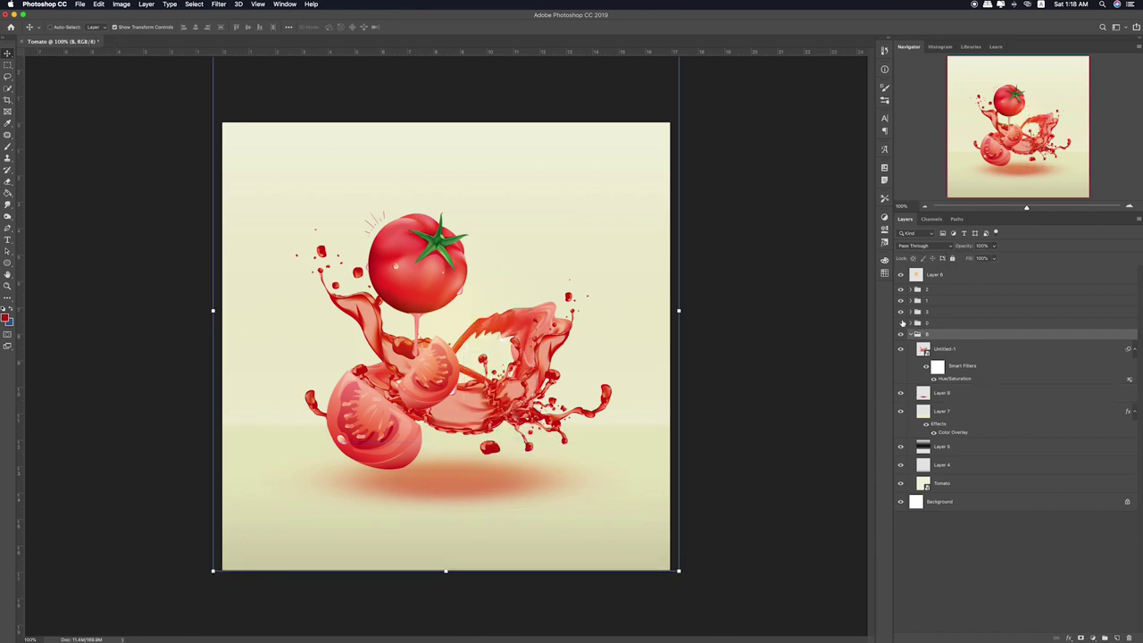
click(899, 312)
click(923, 312)
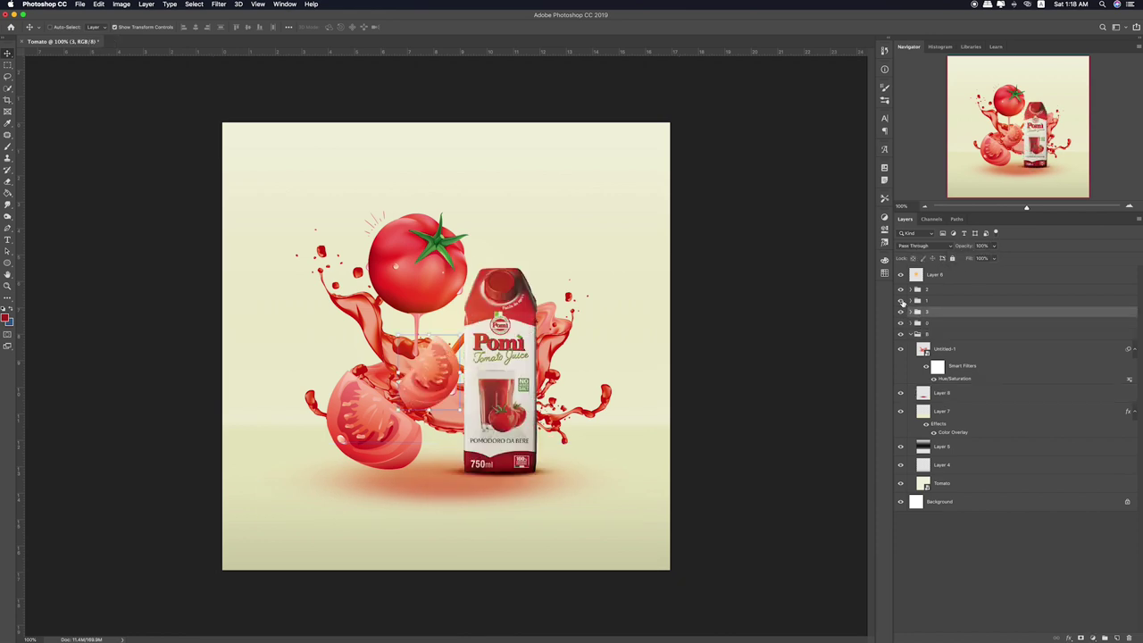
click(900, 301)
click(933, 302)
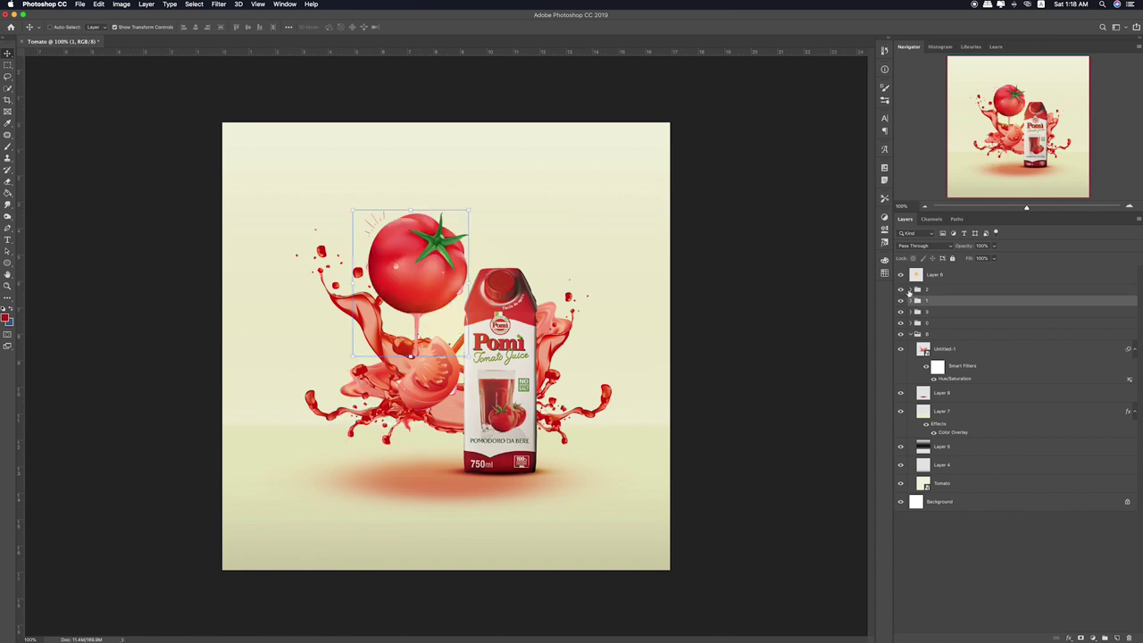
Shrink the lower-left tomato slice slightly
click(384, 415)
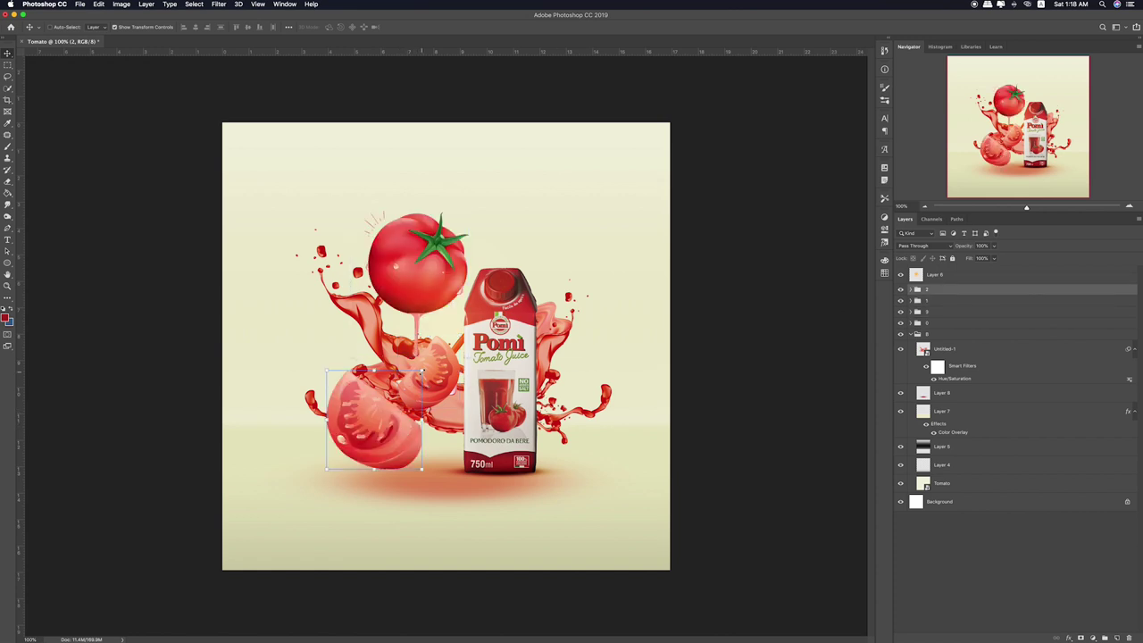
drag(421, 369, 416, 374)
key(Return)
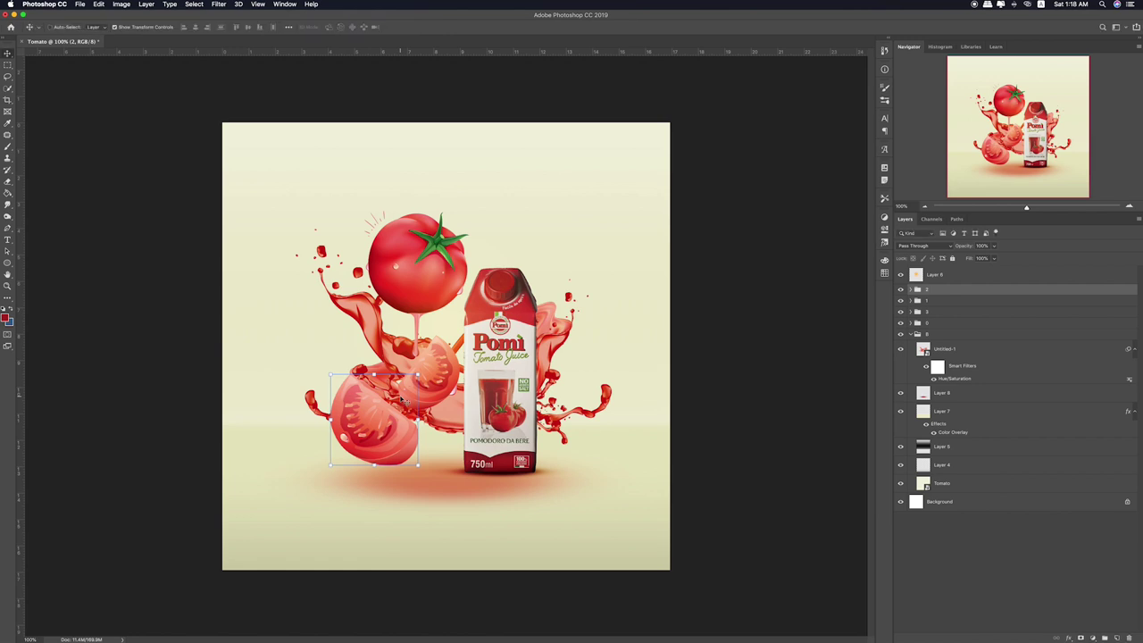
Place 6.png from the Materials folder onto the canvas
key(super+Tab)
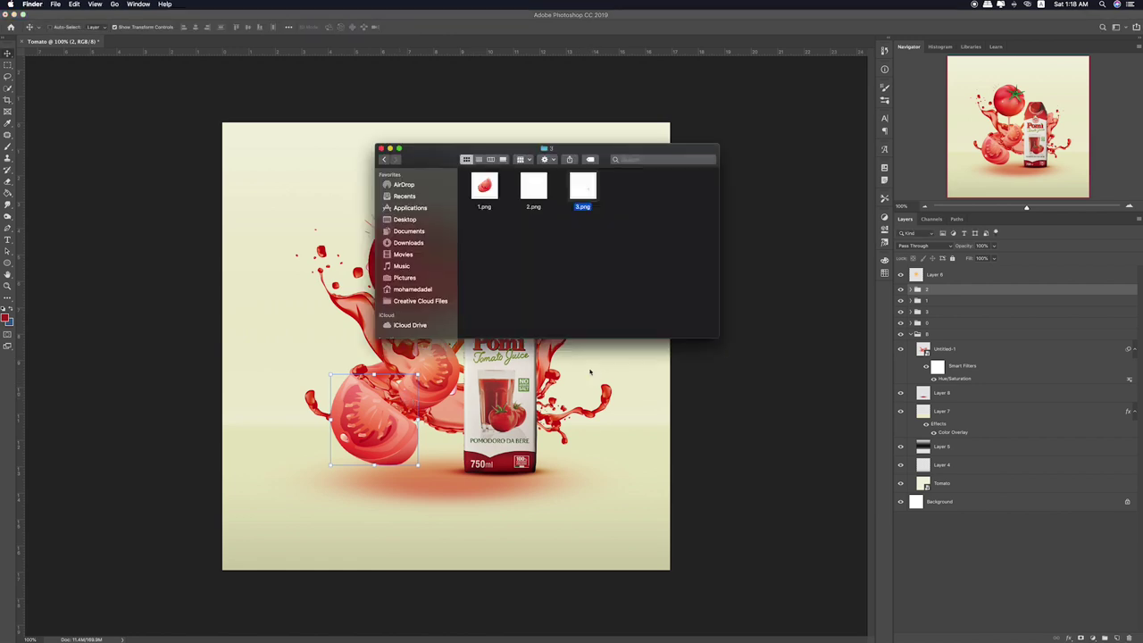
click(554, 265)
key(super+Up)
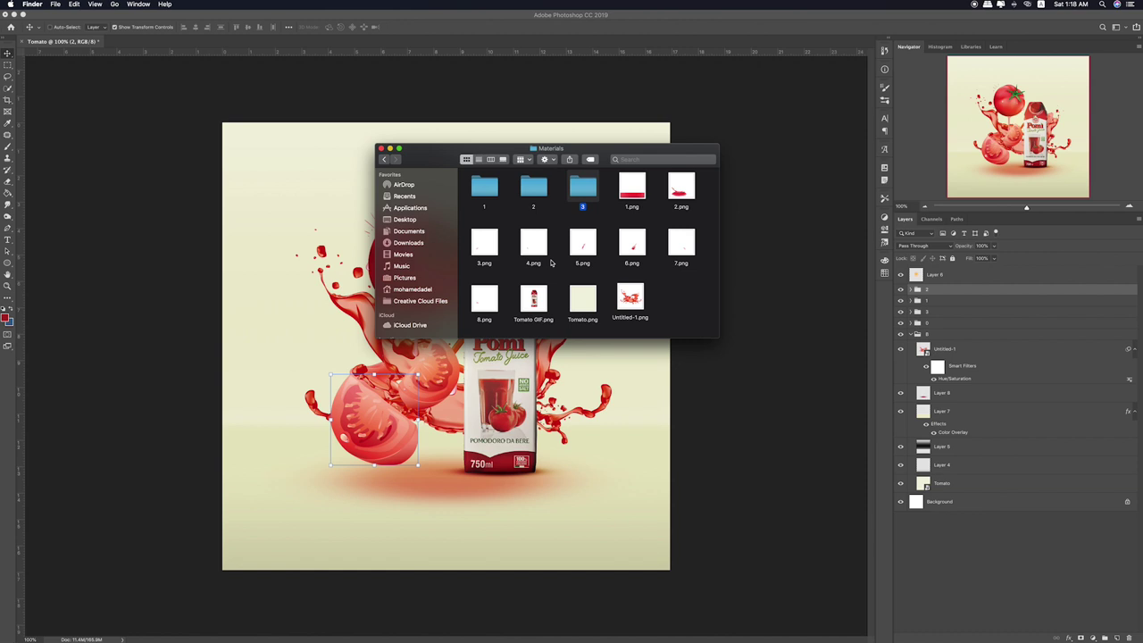
click(632, 243)
key(space)
key(space)
mouse_move(632, 242)
mouse_down()
mouse_move(437, 384)
mouse_move(430, 416)
mouse_up()
Move the 6.png layer into group 8, flip it horizontally, and position it beside the slice
drag(933, 295, 933, 368)
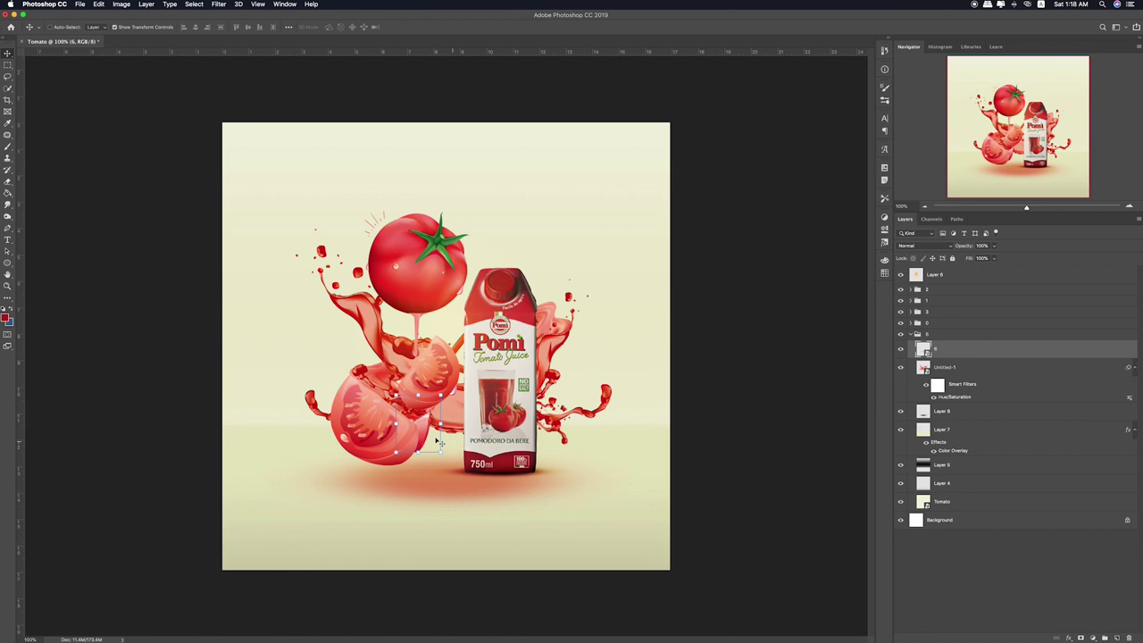
drag(434, 441, 364, 390)
key(ctrl+t)
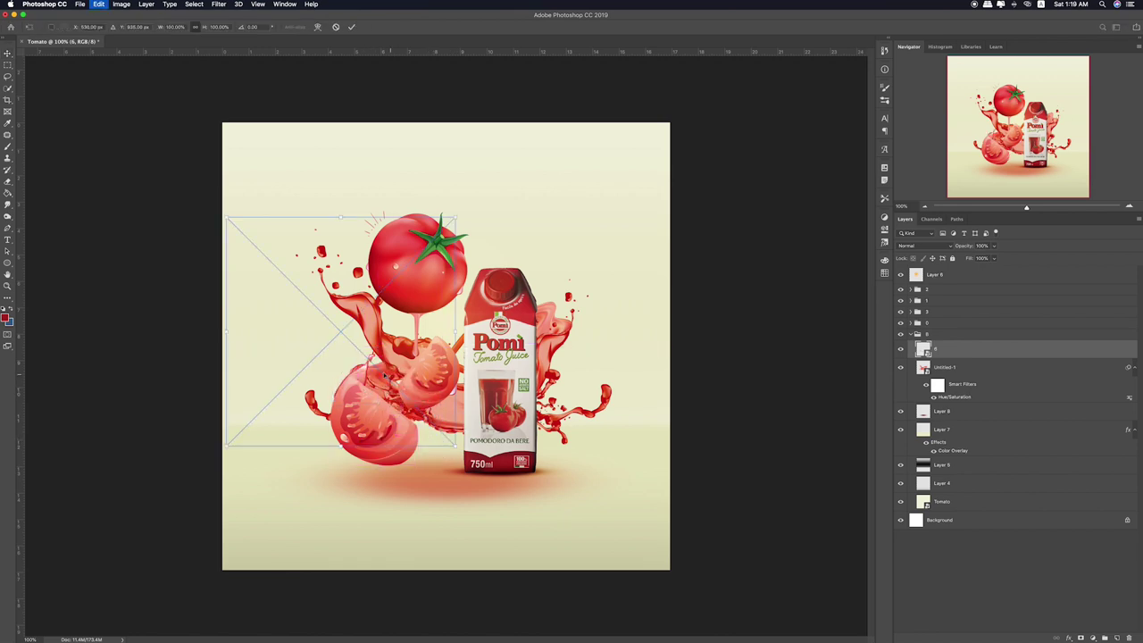
right_click(361, 381)
click(396, 487)
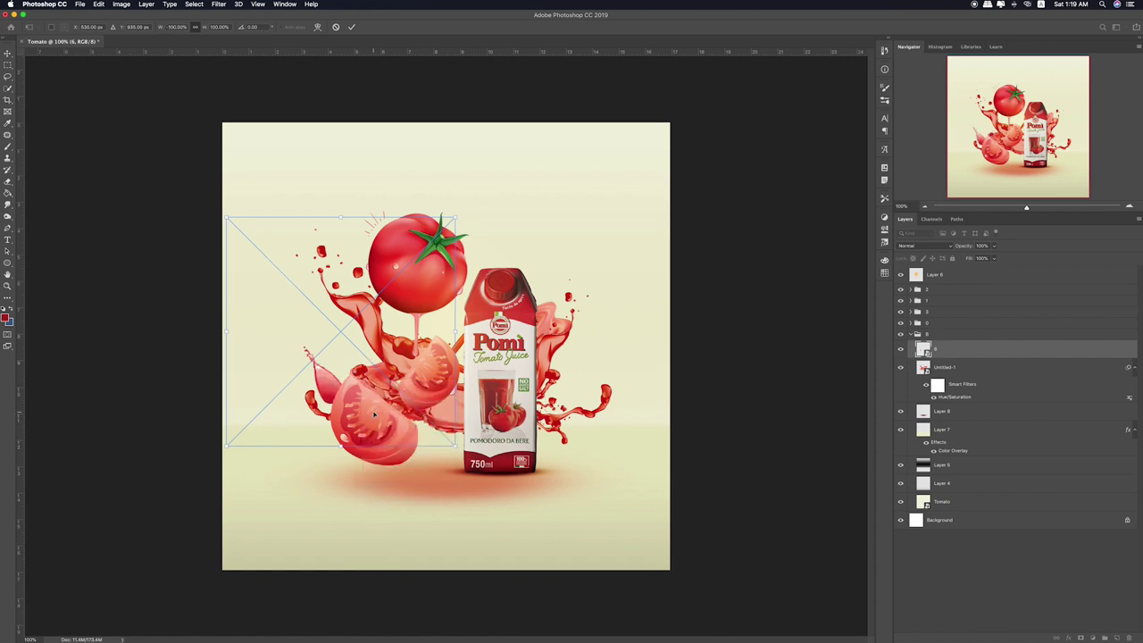
key(Return)
drag(338, 391, 352, 408)
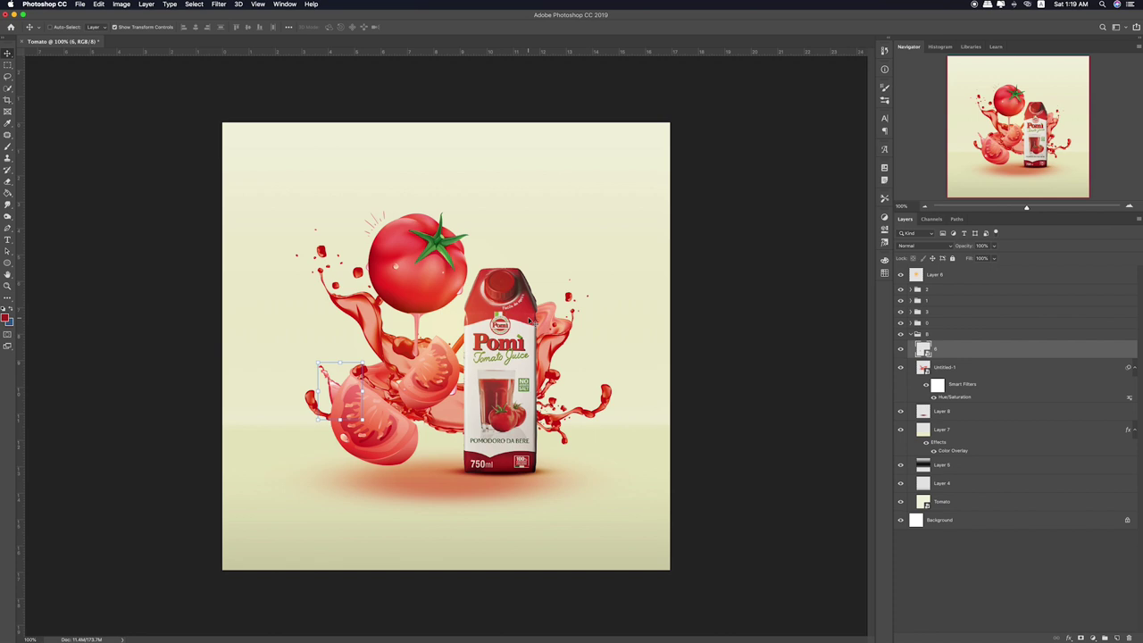
Switch to the Rectangular Marquee and select the shadow layer, Layer 8
click(7, 65)
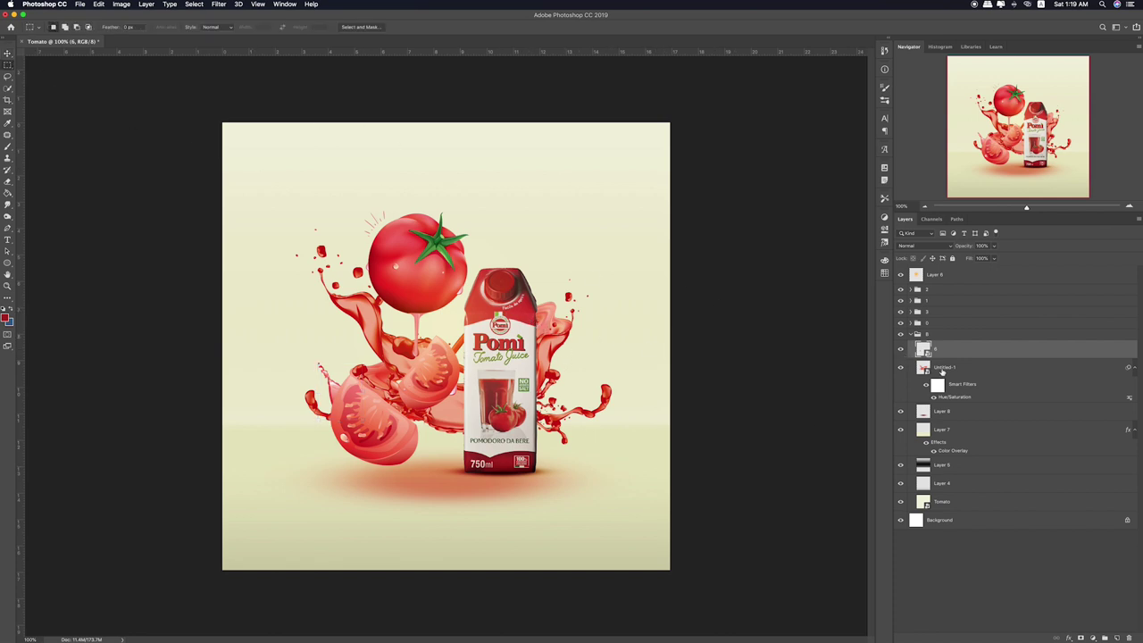
click(941, 371)
click(949, 412)
Nudge the red shadow and narrow it from both sides
key(v)
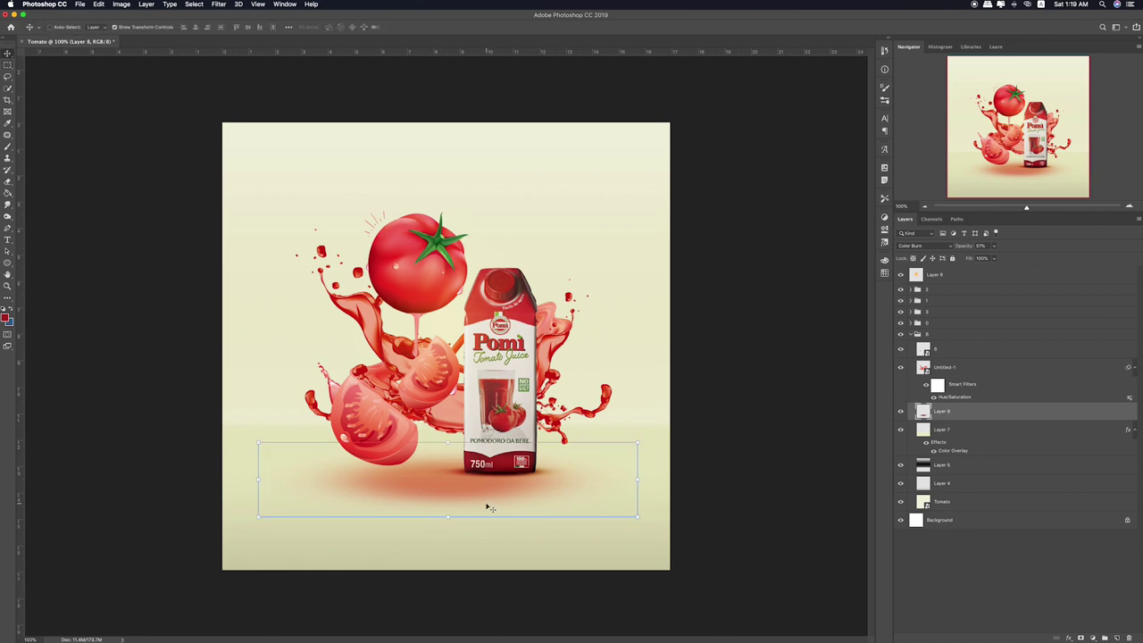
drag(446, 445, 448, 449)
key(ctrl+t)
drag(645, 496, 601, 493)
key(Return)
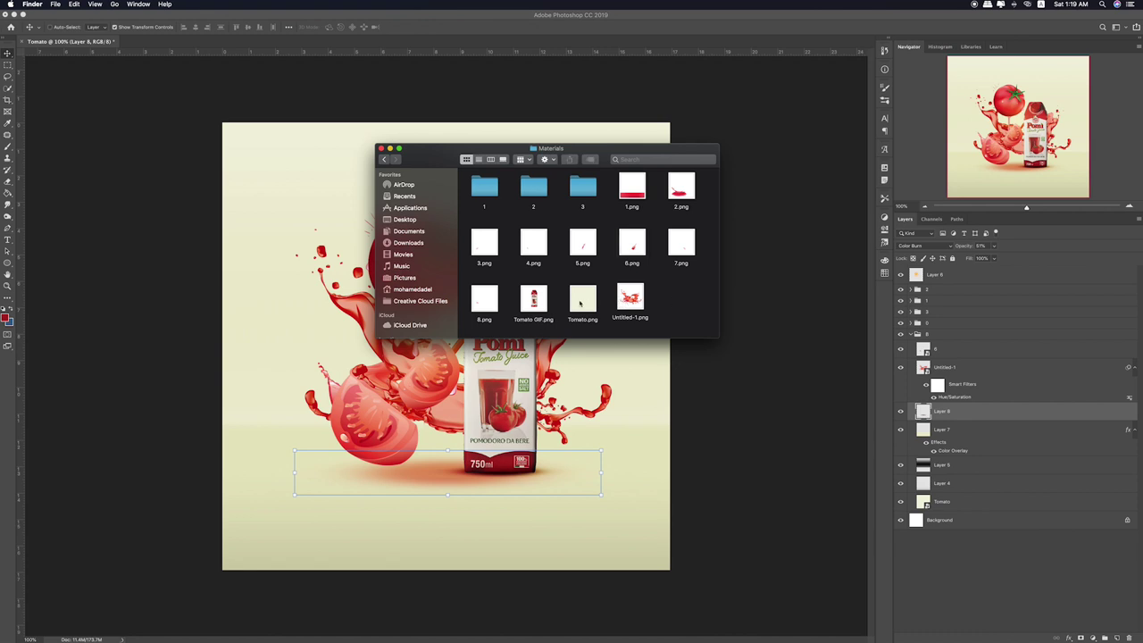
Place 2.png as a red puddle, flattened and positioned under the carton
click(681, 187)
key(space)
key(space)
drag(680, 188, 398, 489)
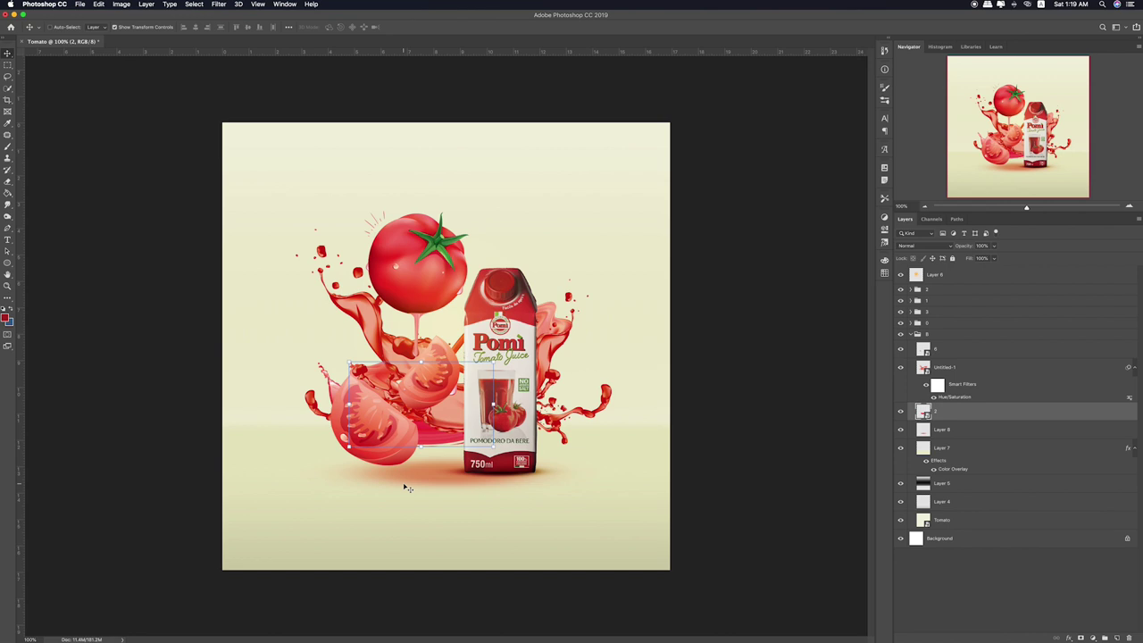
drag(420, 366, 430, 418)
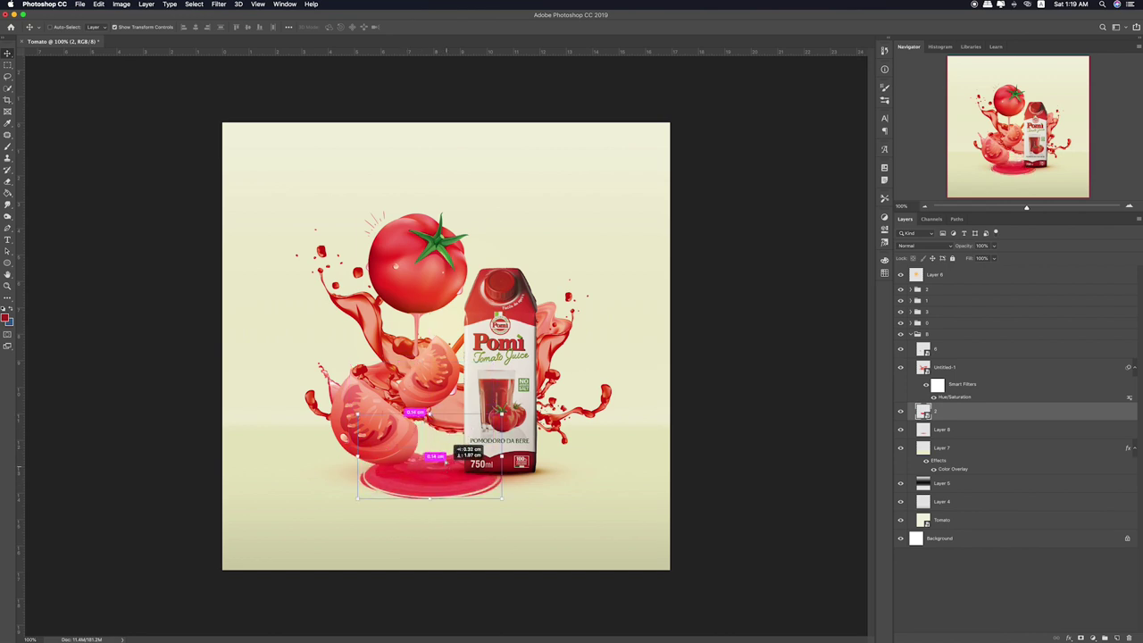
key(ctrl+t)
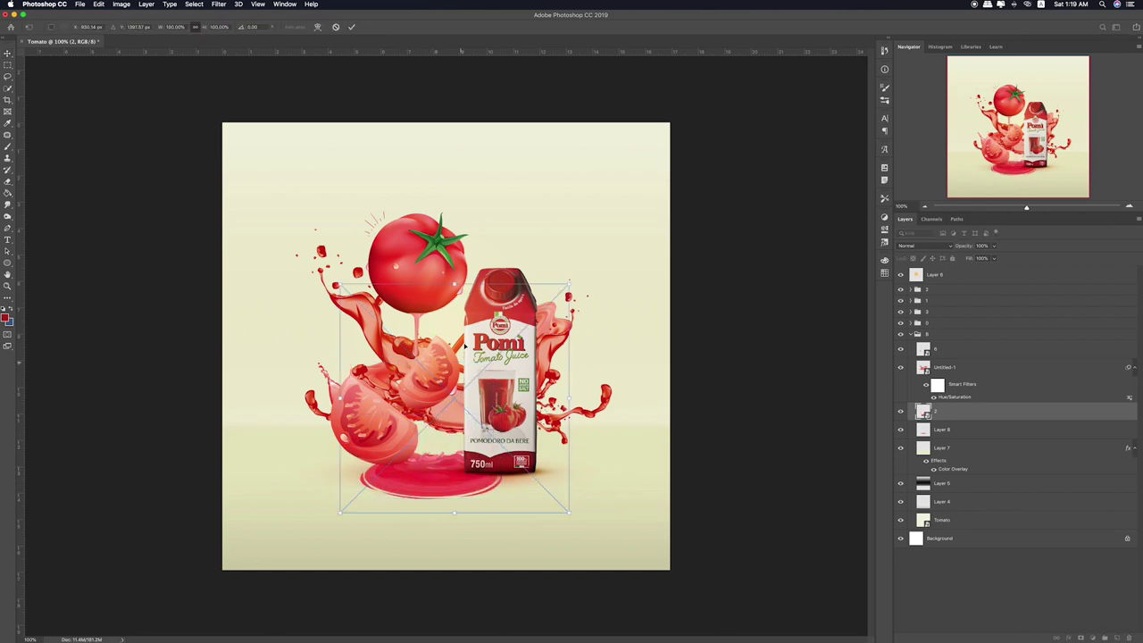
drag(453, 287, 453, 373)
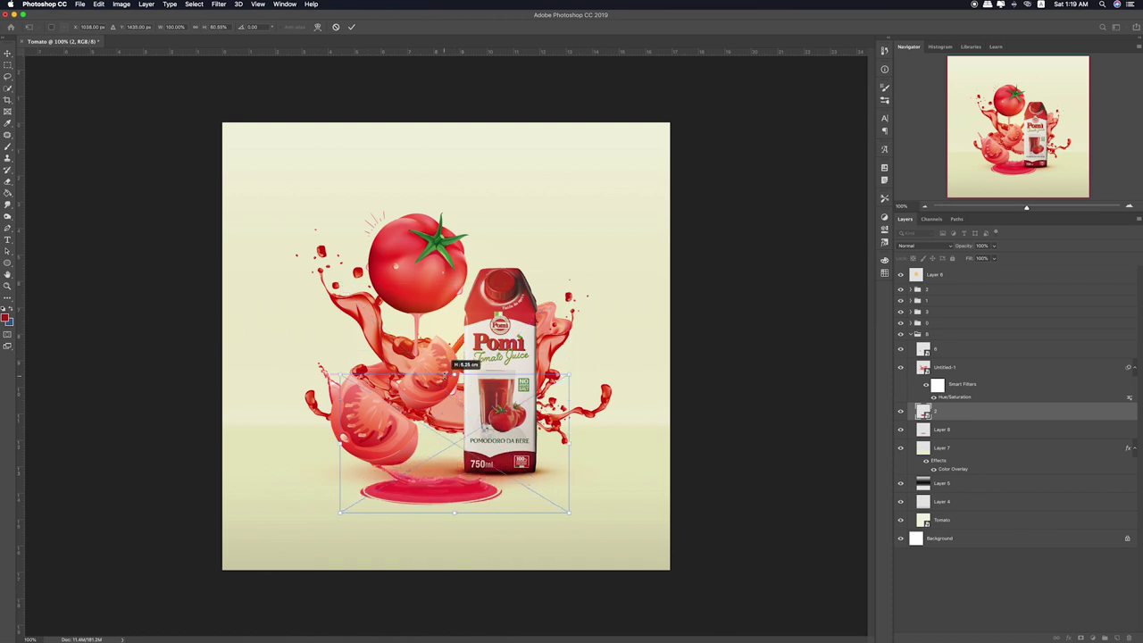
mouse_move(464, 416)
mouse_down()
mouse_move(456, 428)
mouse_move(479, 425)
mouse_up()
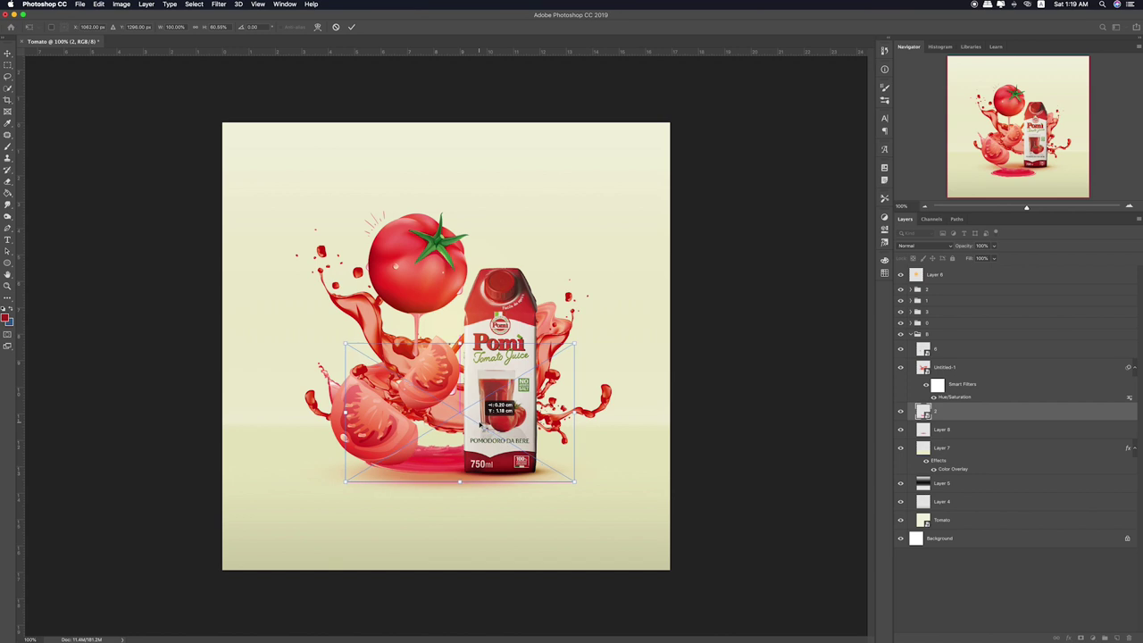
key(Return)
drag(469, 441, 473, 445)
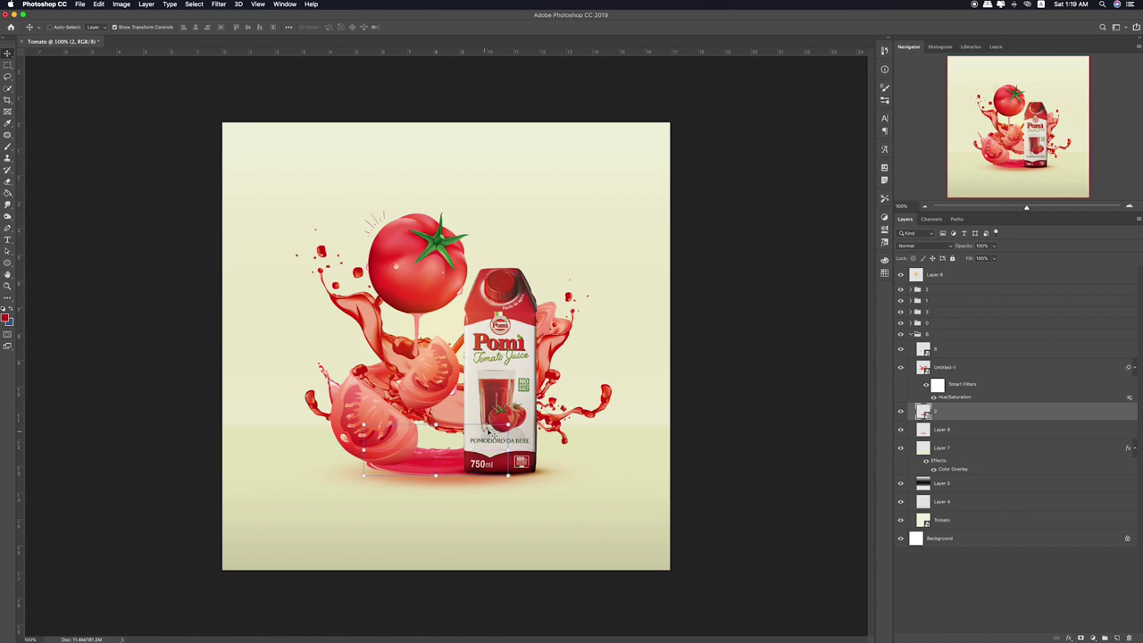
Shrink the pink splash under the carton and shift it slightly left and down
key(ctrl+t)
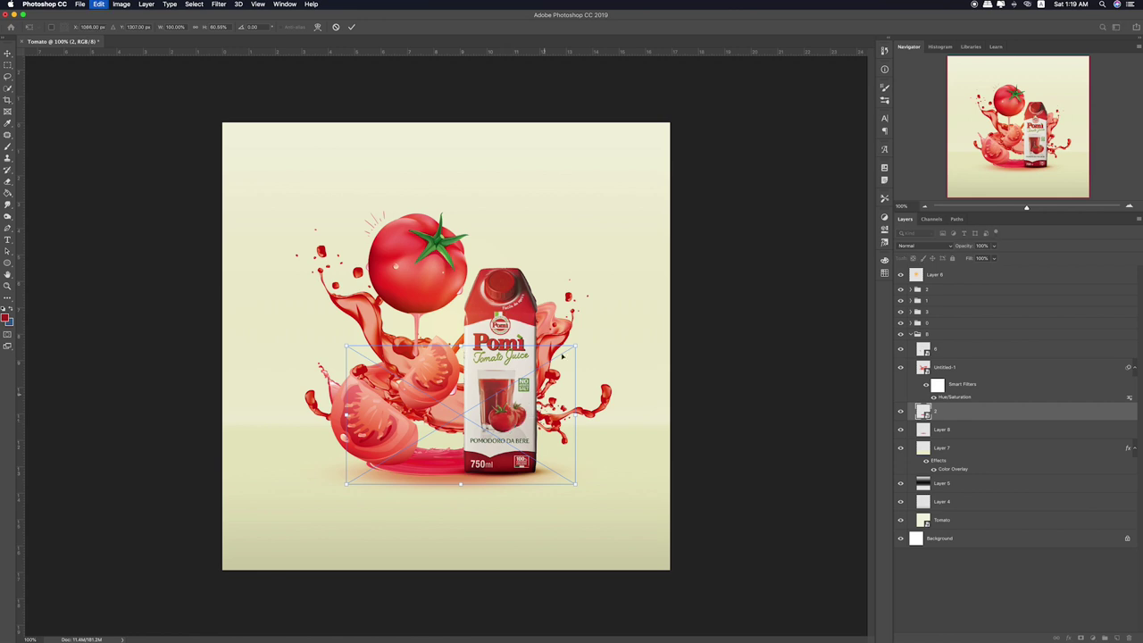
drag(575, 347, 562, 352)
key(Return)
drag(472, 449, 463, 455)
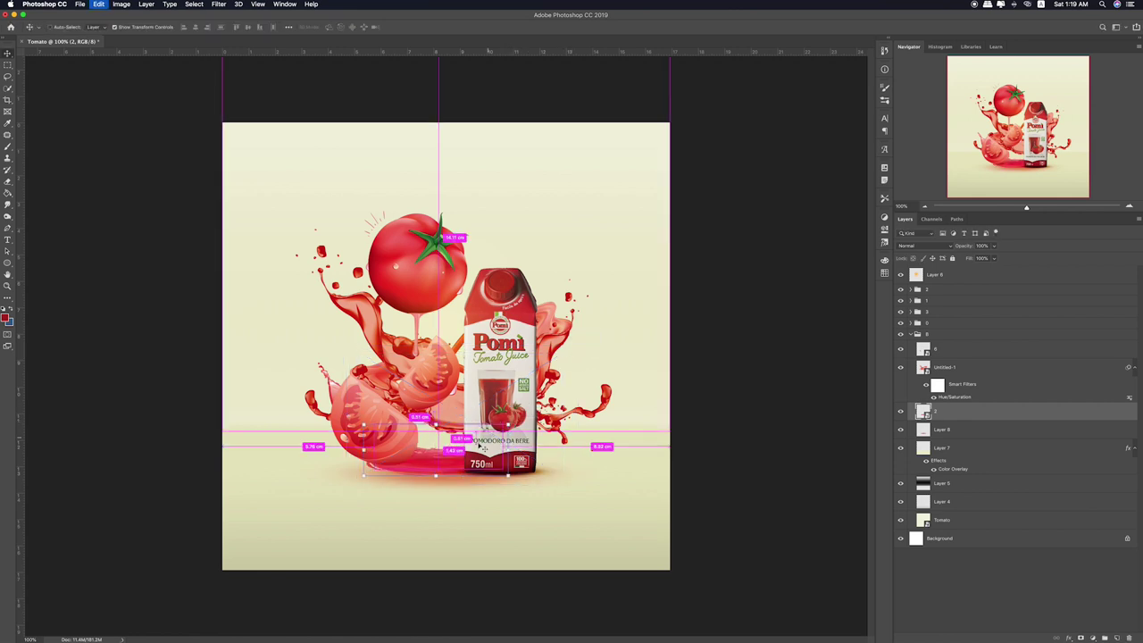
Open Hue/Saturation for the splash and try changing its saturation
key(super)
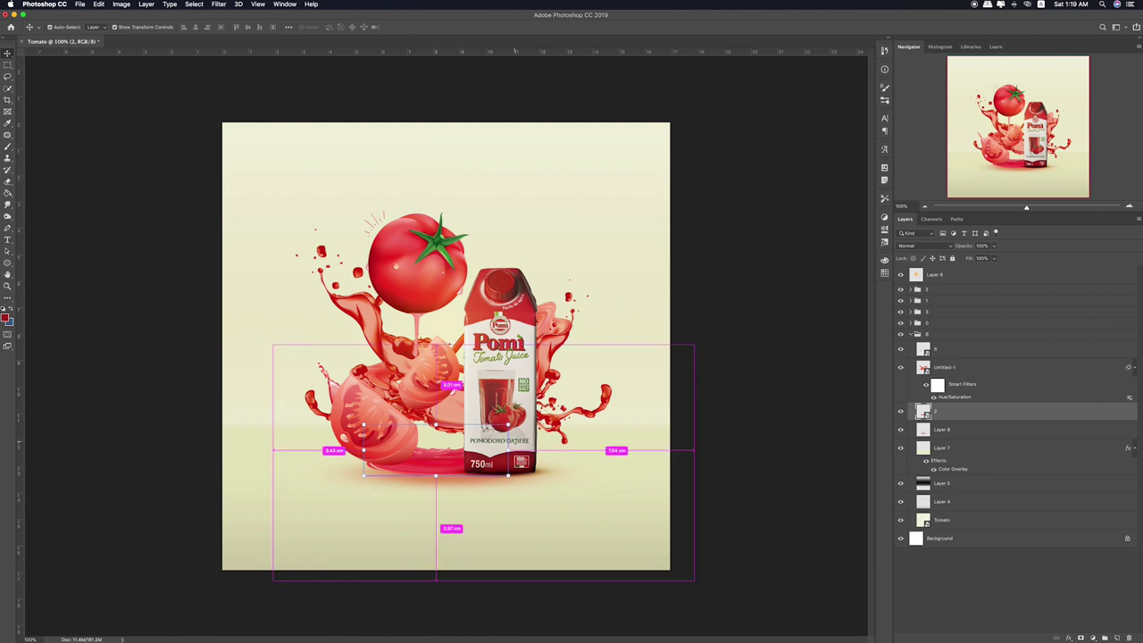
key(super+u)
mouse_move(652, 234)
mouse_down()
mouse_move(669, 238)
mouse_move(652, 238)
mouse_move(649, 259)
mouse_up()
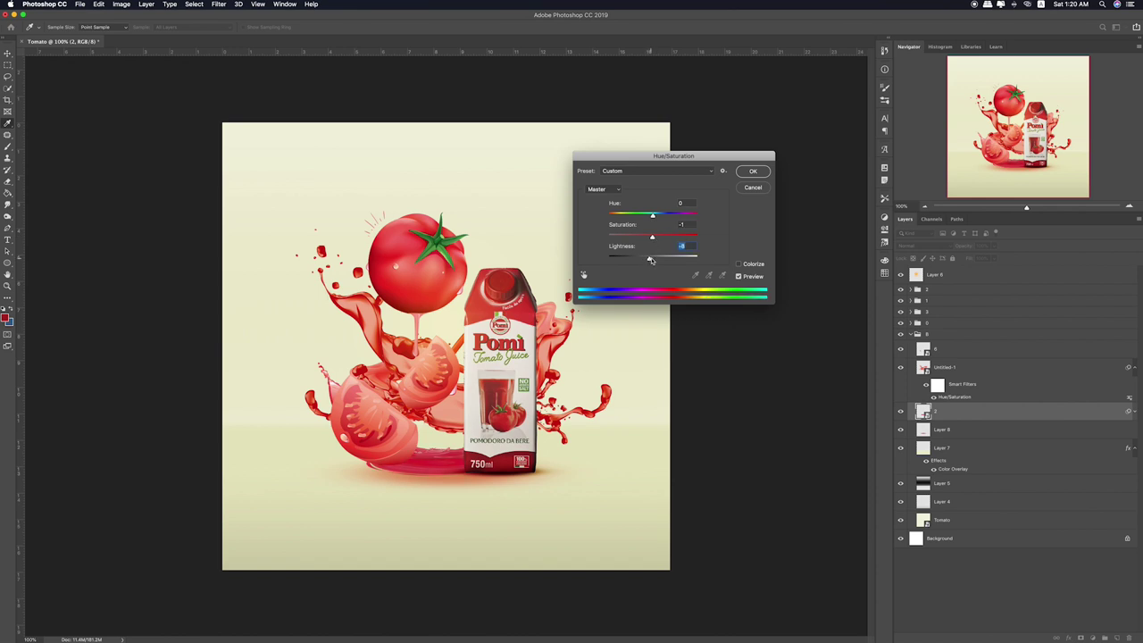
Apply Hue +17, Saturation and Lightness -8 to the puddle, then raise and rescale it
drag(653, 237, 661, 218)
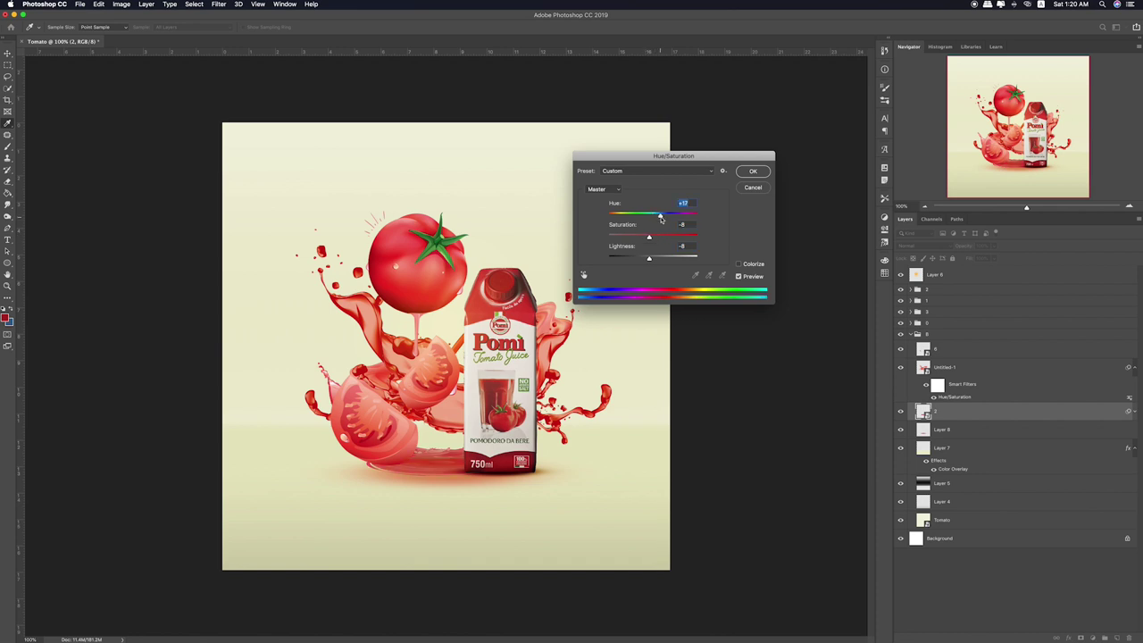
click(750, 172)
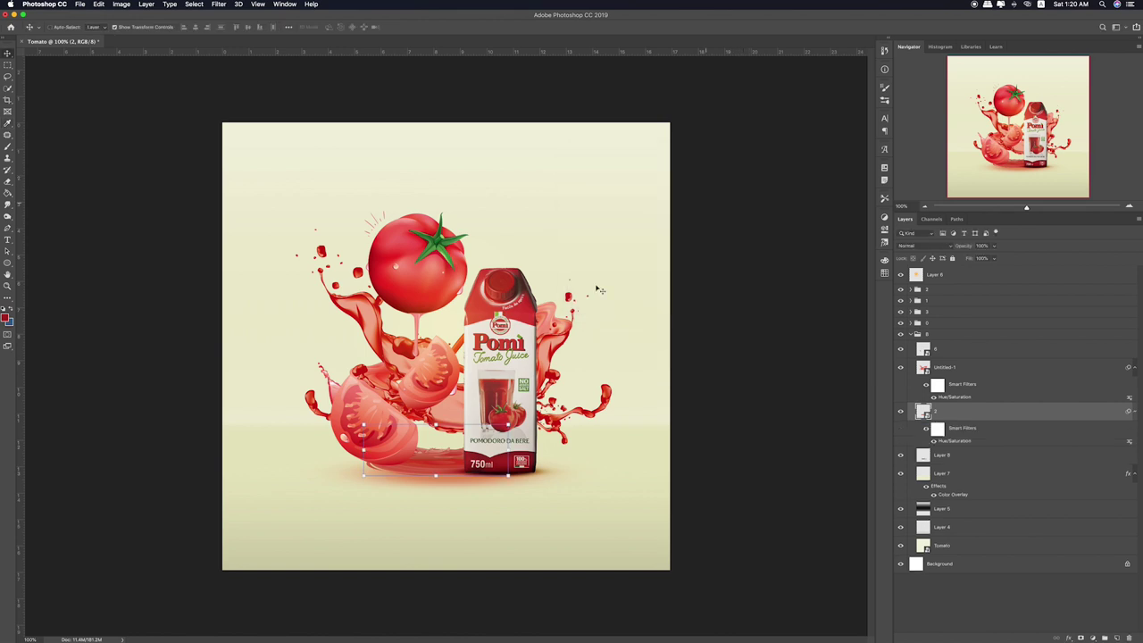
drag(447, 460, 448, 455)
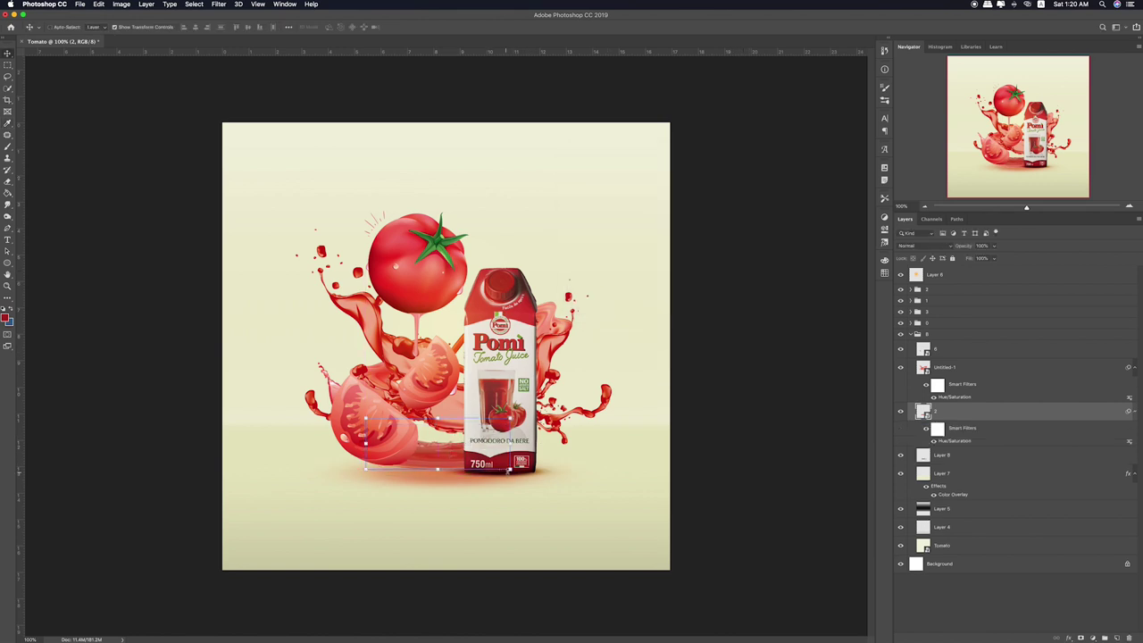
key(super)
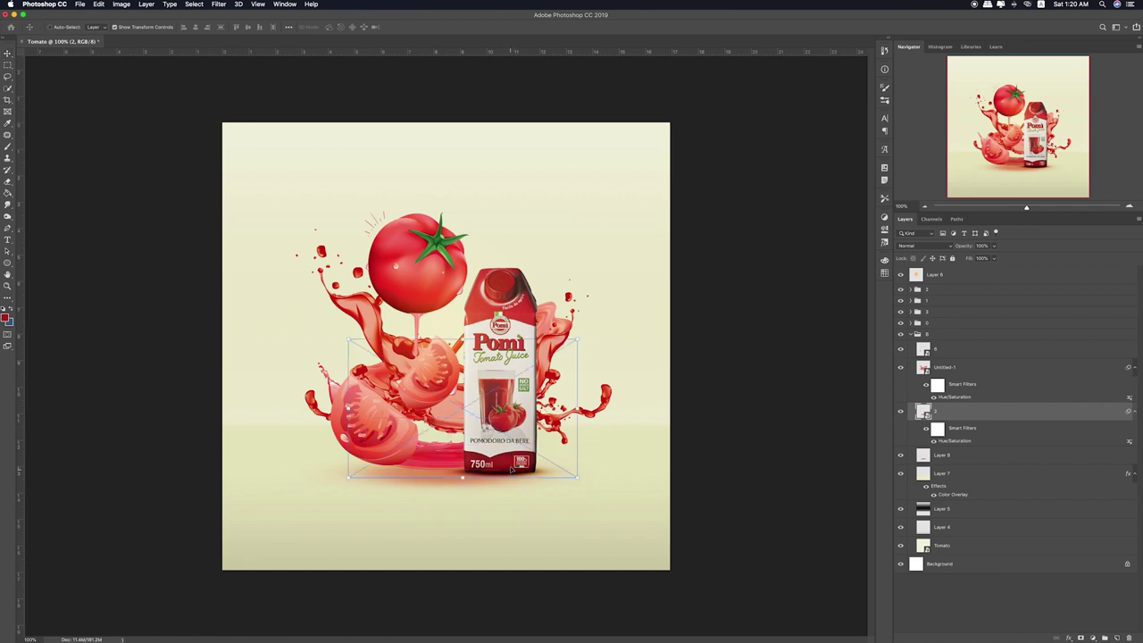
key(super+t)
drag(576, 479, 568, 474)
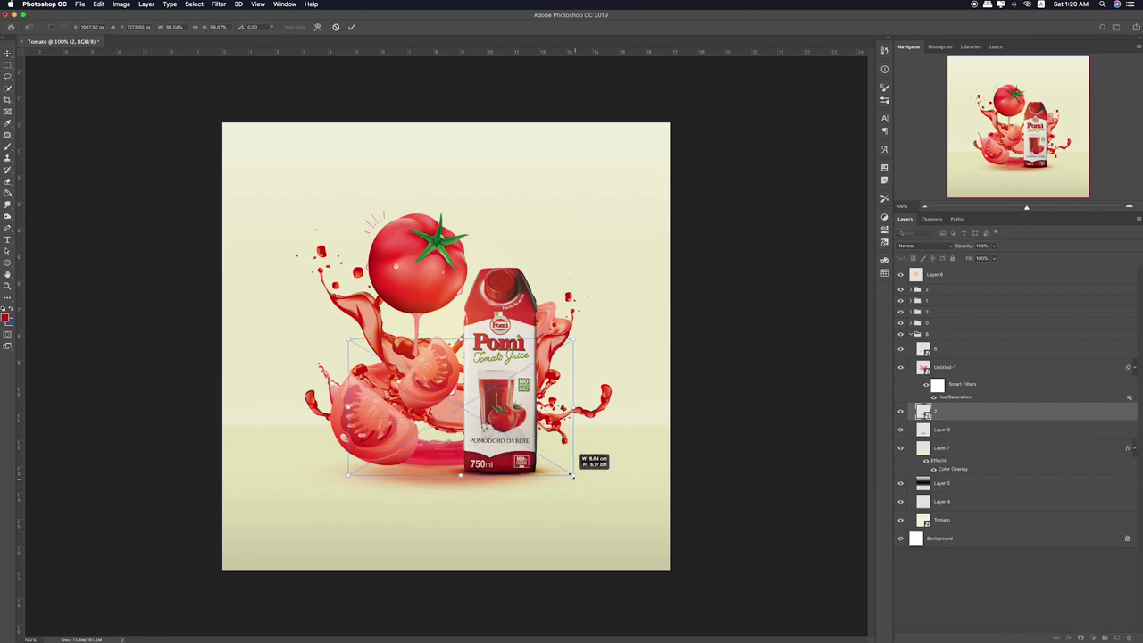
key(Return)
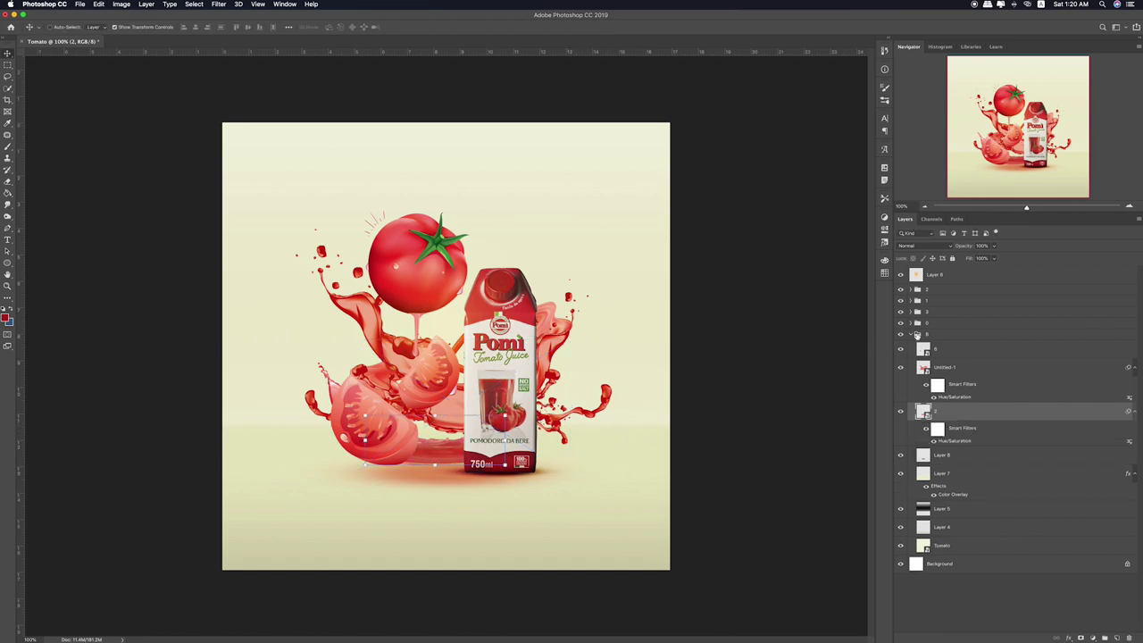
Group Layers 7, 5, 4 and Tomato into Group 1
click(912, 334)
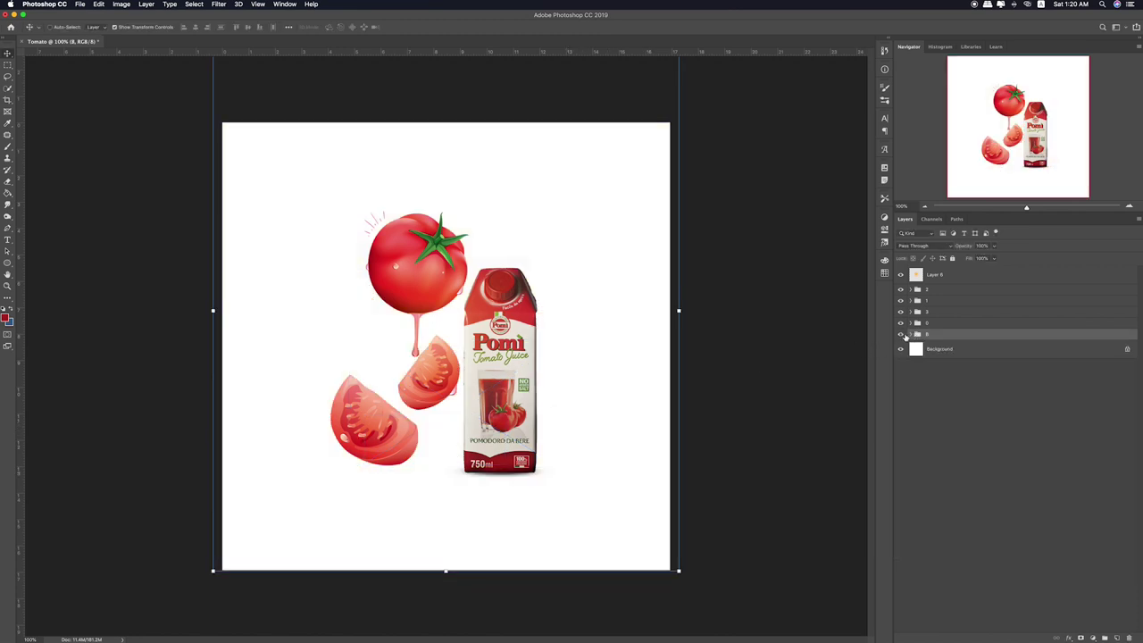
click(902, 335)
click(912, 334)
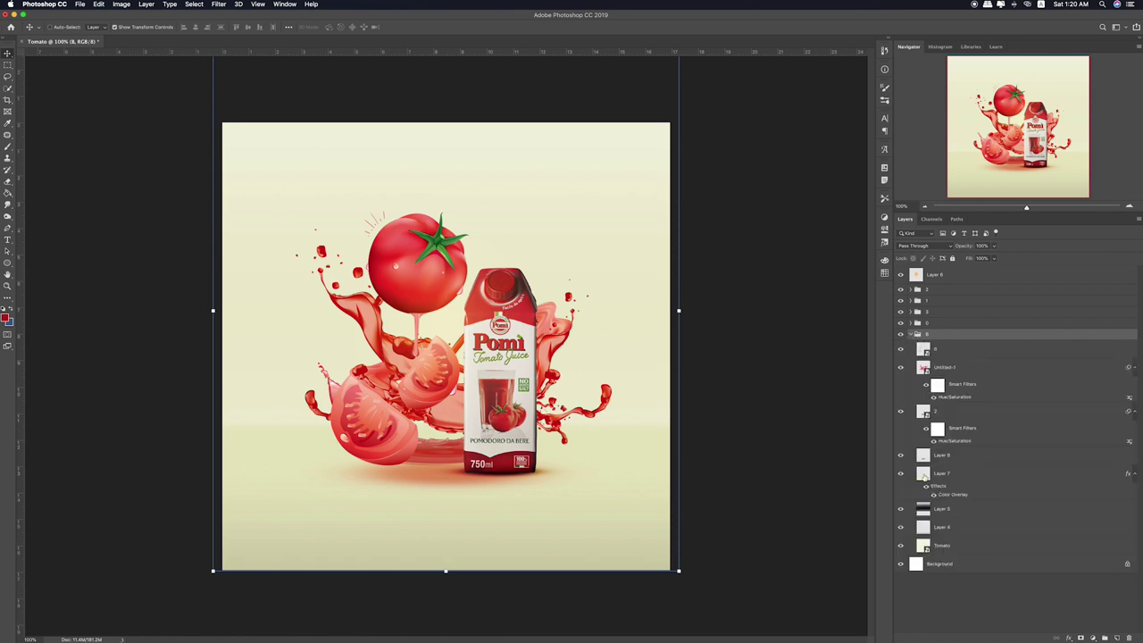
click(900, 456)
click(900, 474)
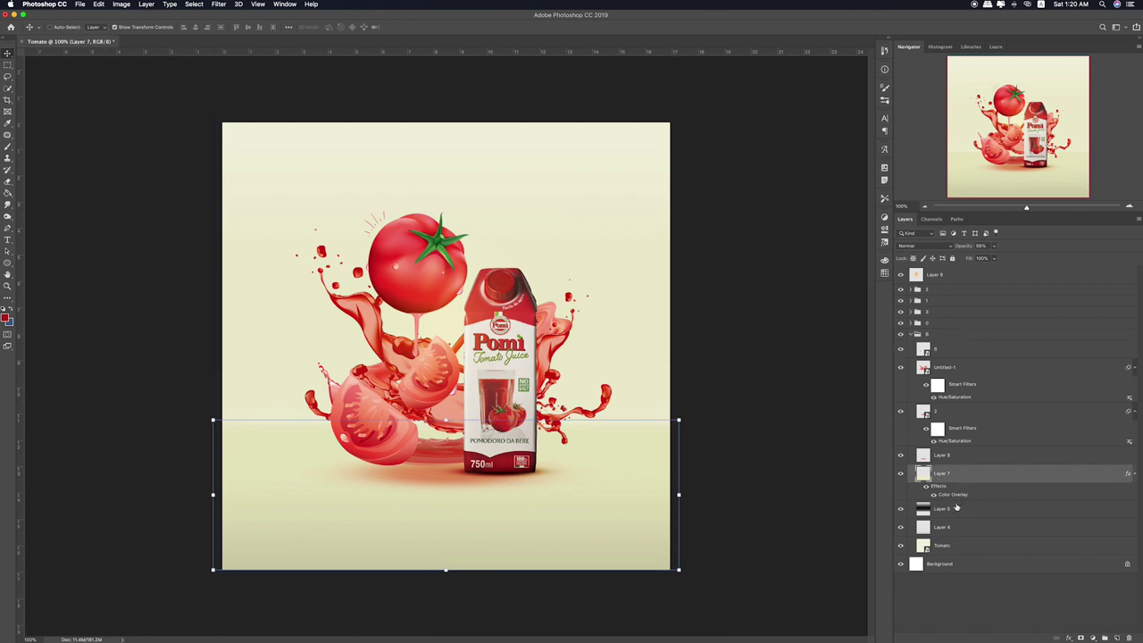
shift+click(951, 548)
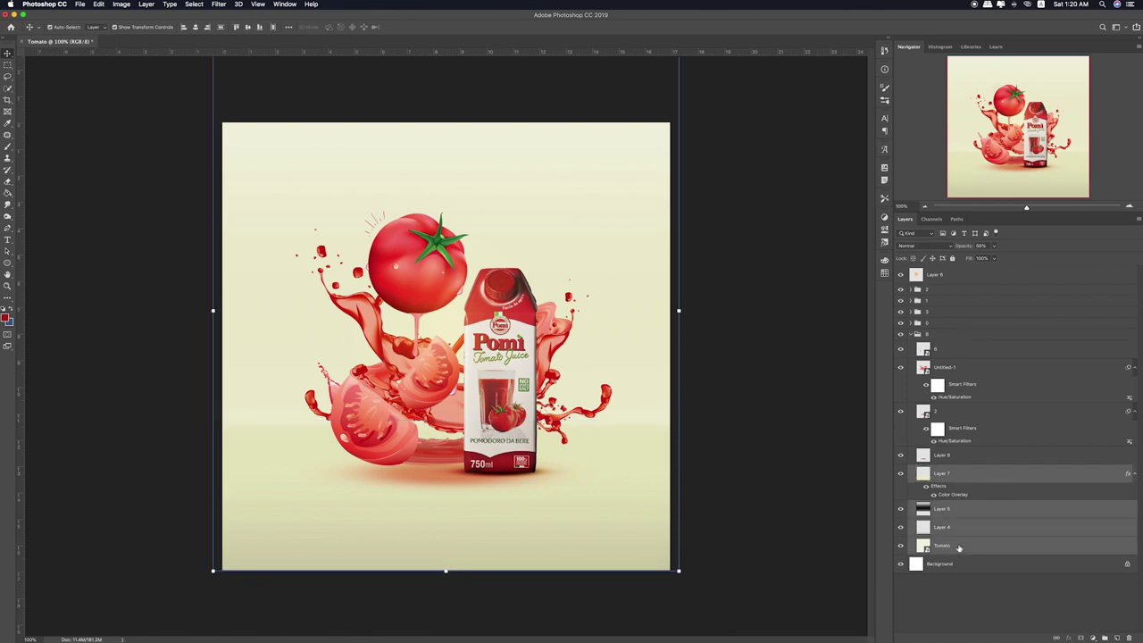
key(ctrl+g)
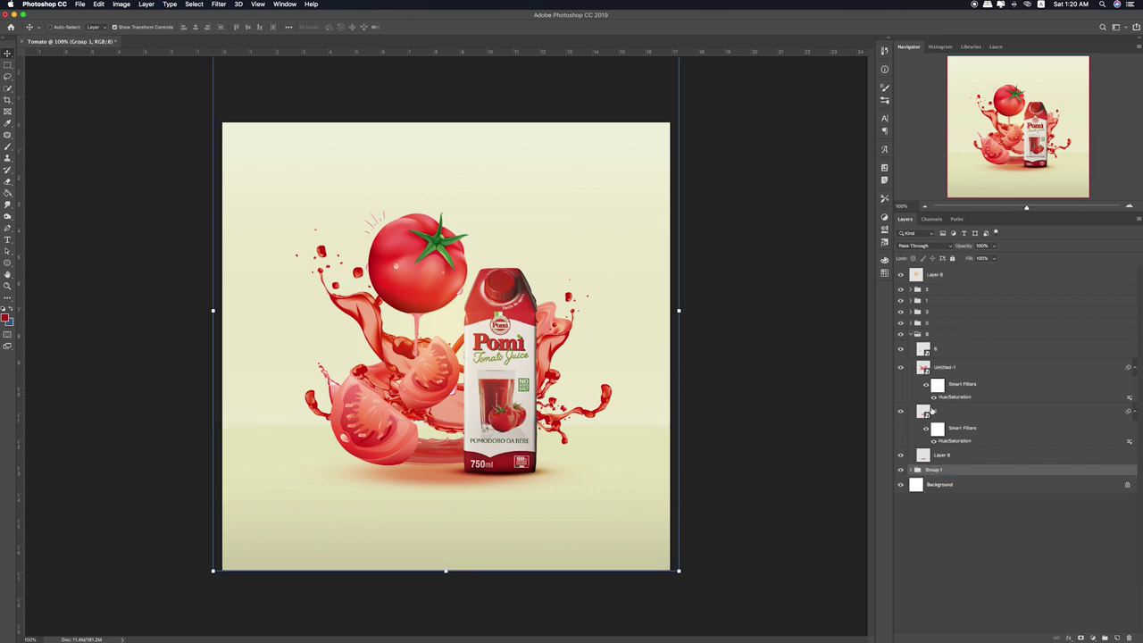
Select groups 2 through 8 and scale the composition up to about 109%
click(913, 335)
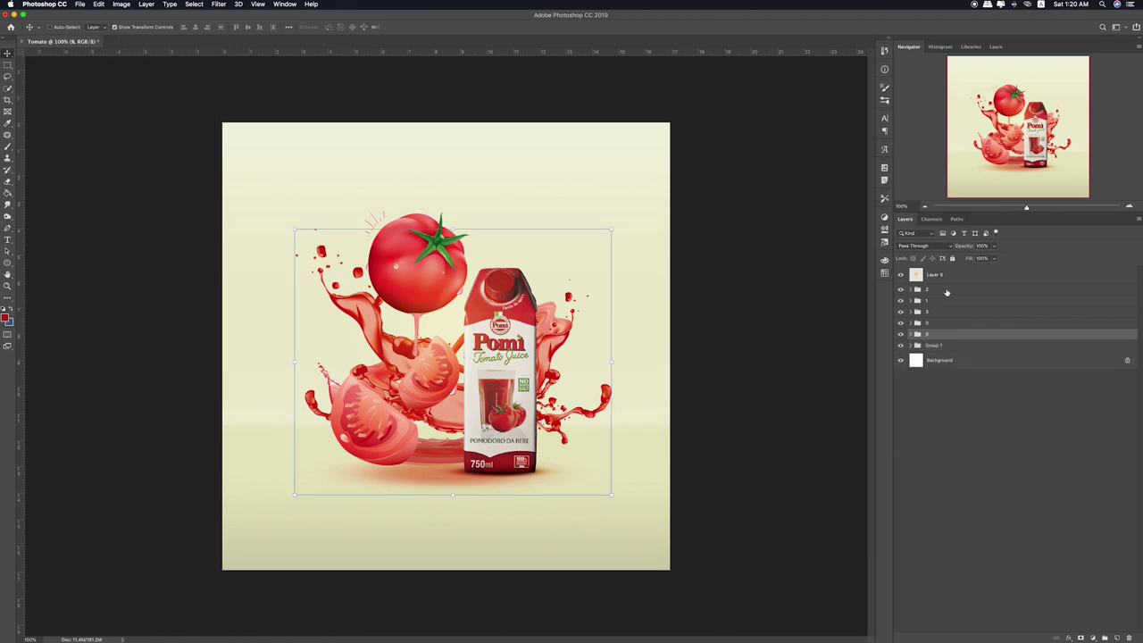
shift+click(944, 290)
key(ctrl+t)
drag(695, 210, 711, 191)
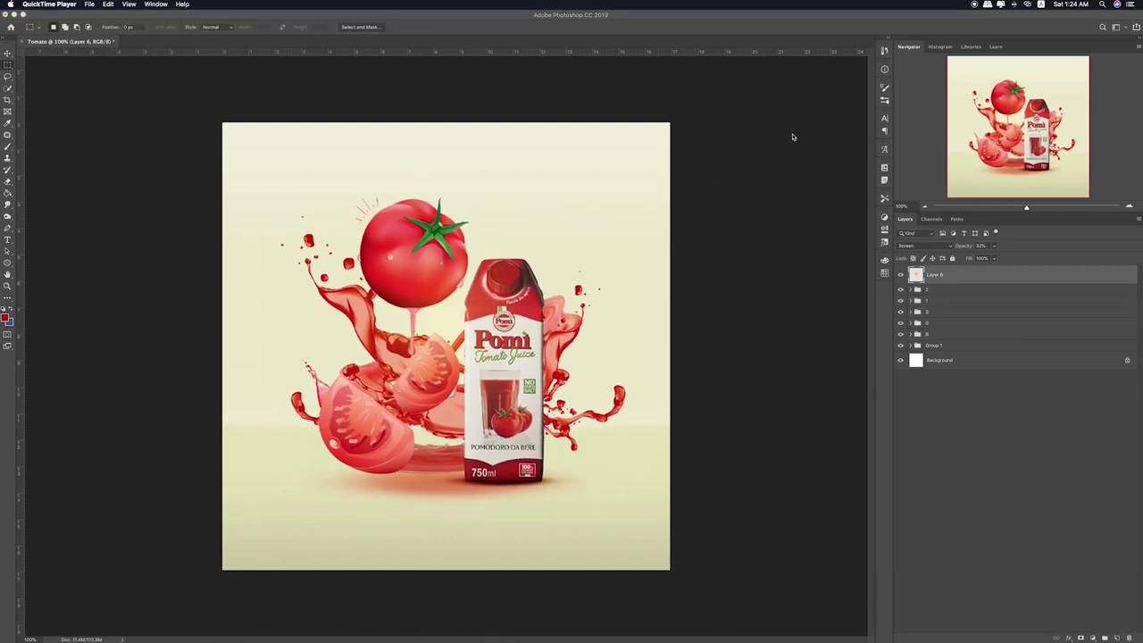
Create a type layer near the top of the canvas and start typing the red headline
key(super+minus)
key(super+plus)
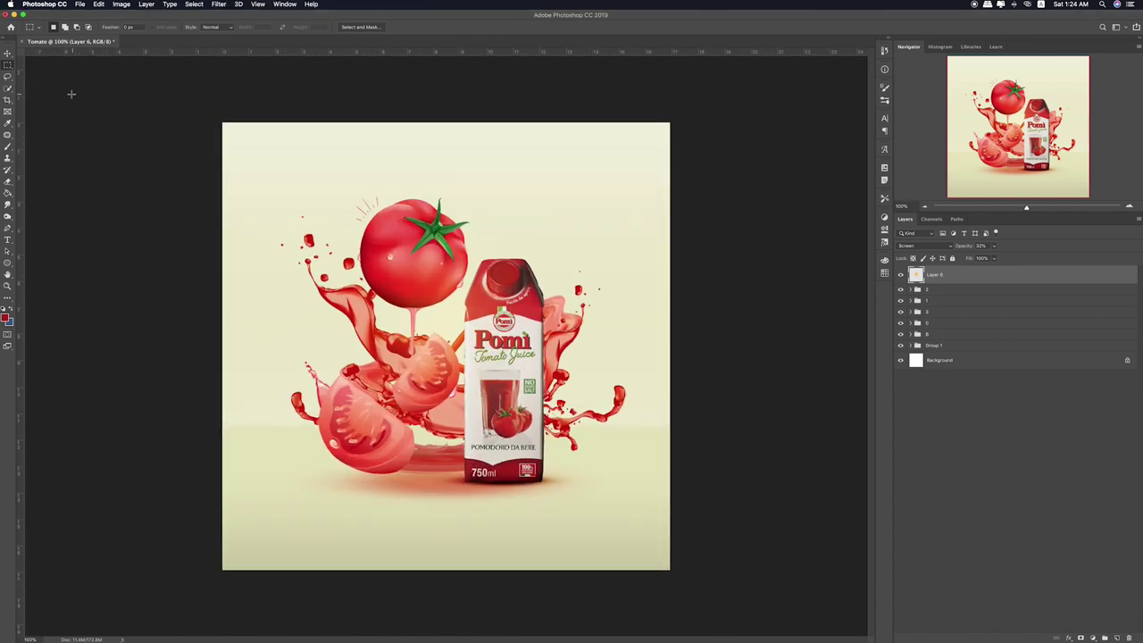
click(7, 239)
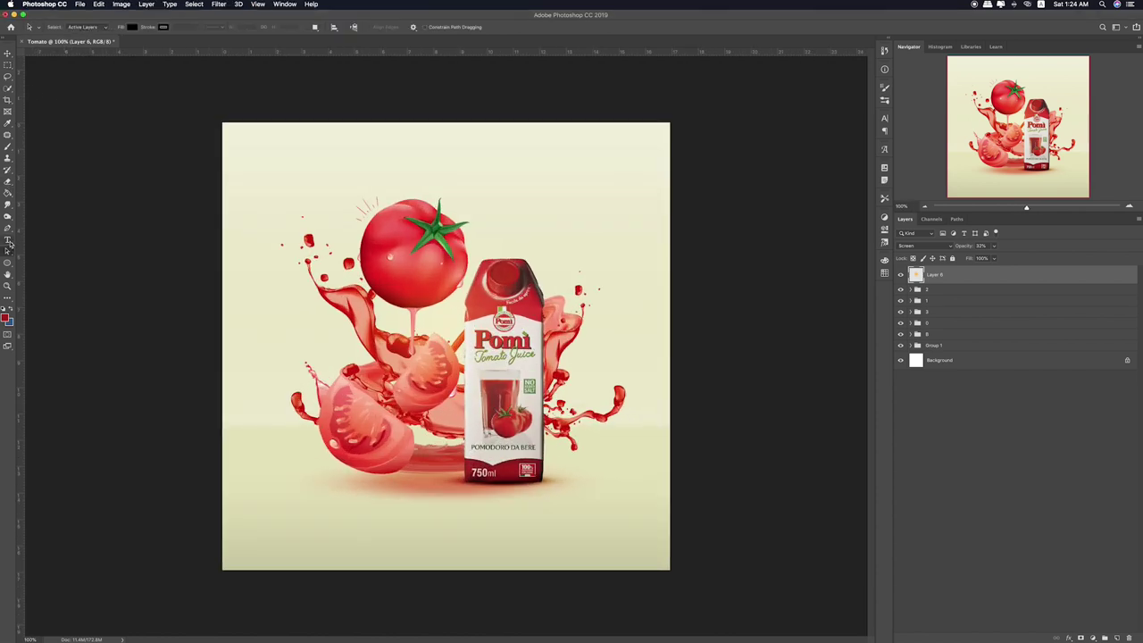
click(391, 160)
text(TOMATO JUICE)
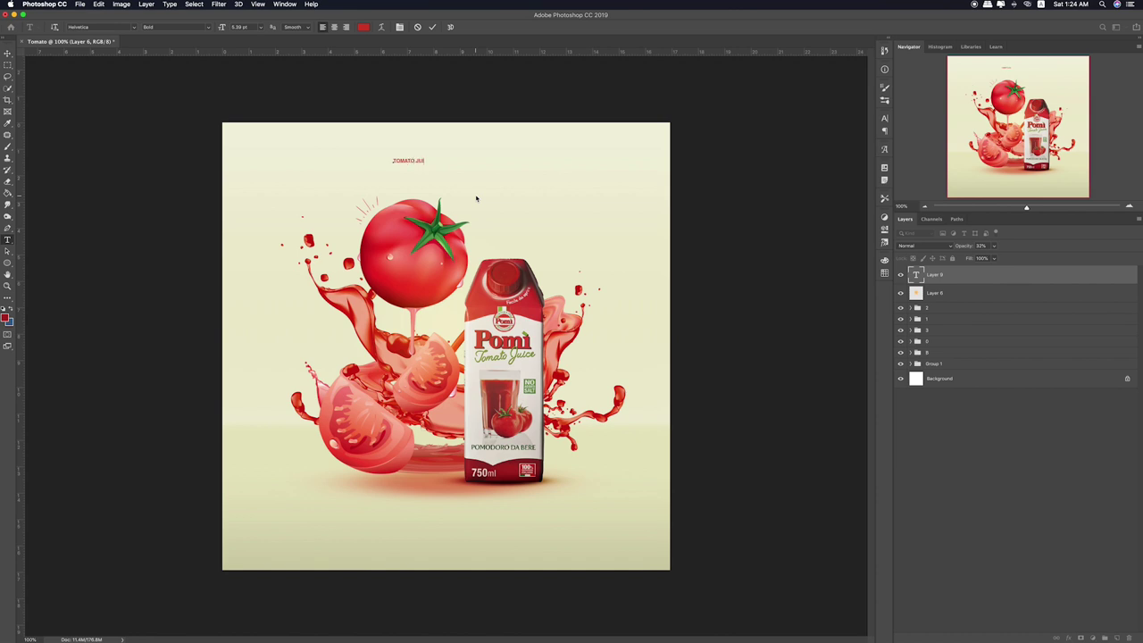
Enlarge the TOMATO JUICE headline and set JUICE to Snell Roundhand with All Caps off
key(ctrl+a)
mouse_move(432, 166)
mouse_down()
mouse_move(527, 224)
mouse_move(576, 216)
mouse_up()
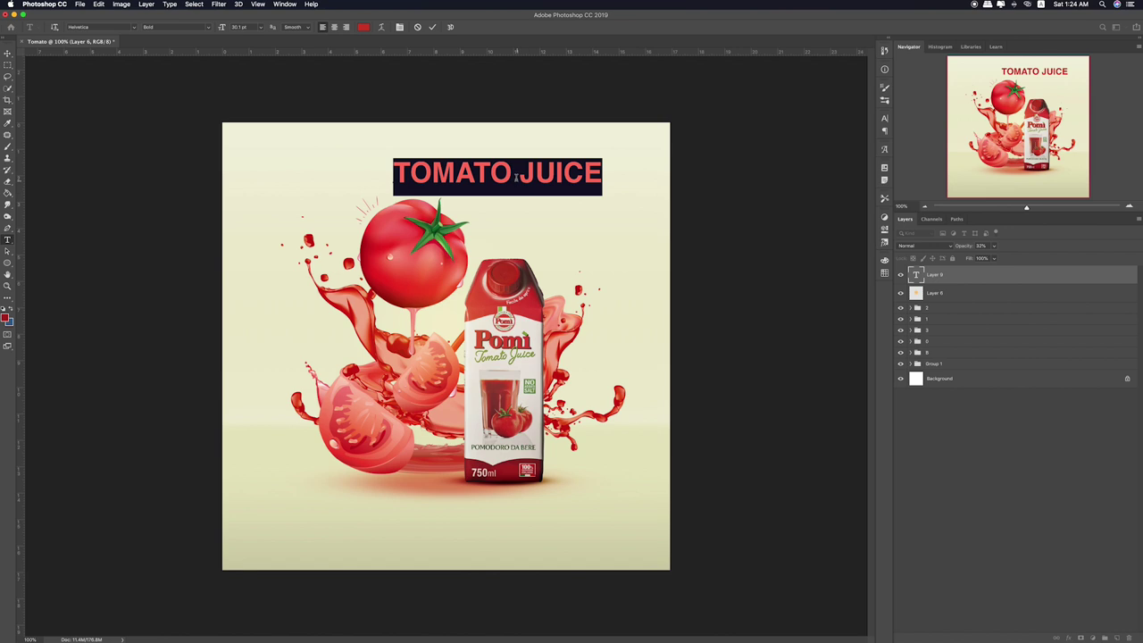
click(515, 175)
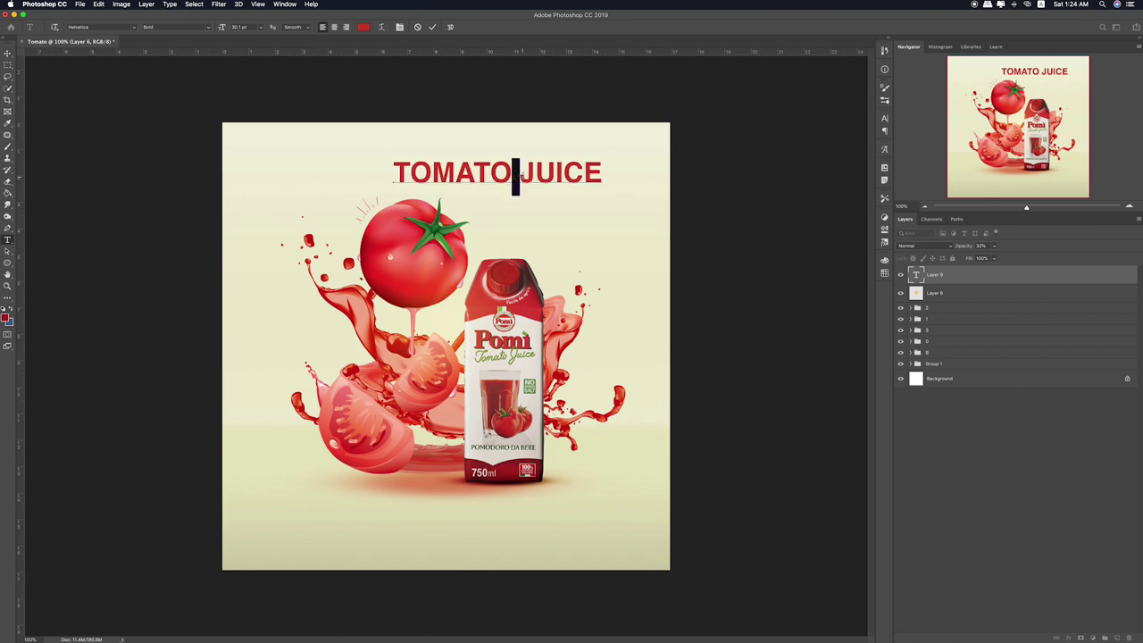
drag(521, 175, 610, 184)
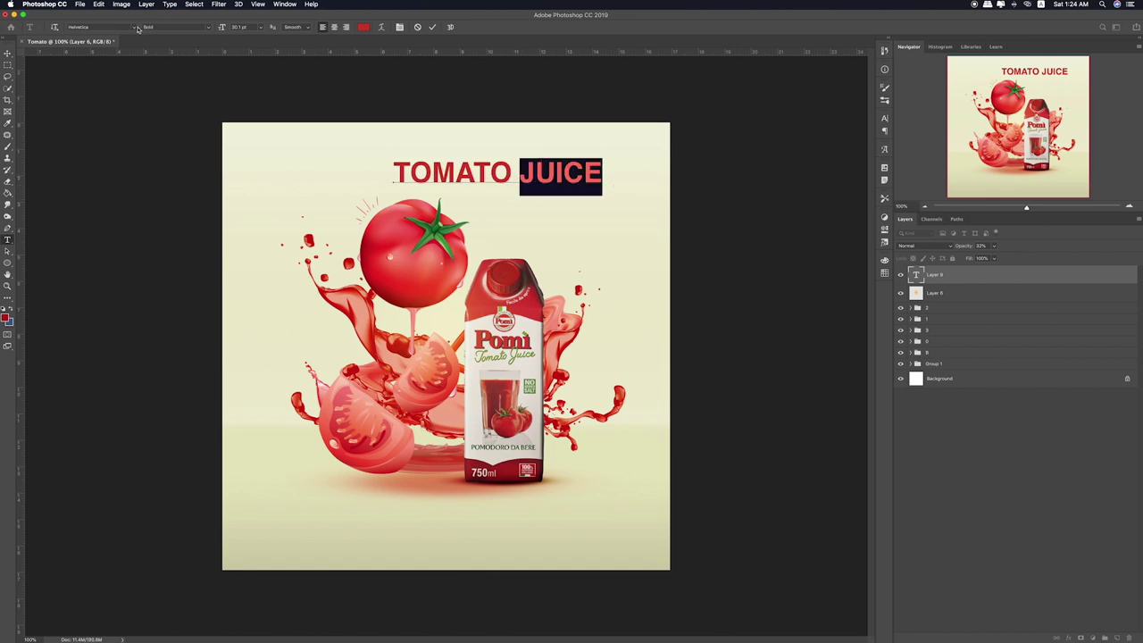
click(134, 27)
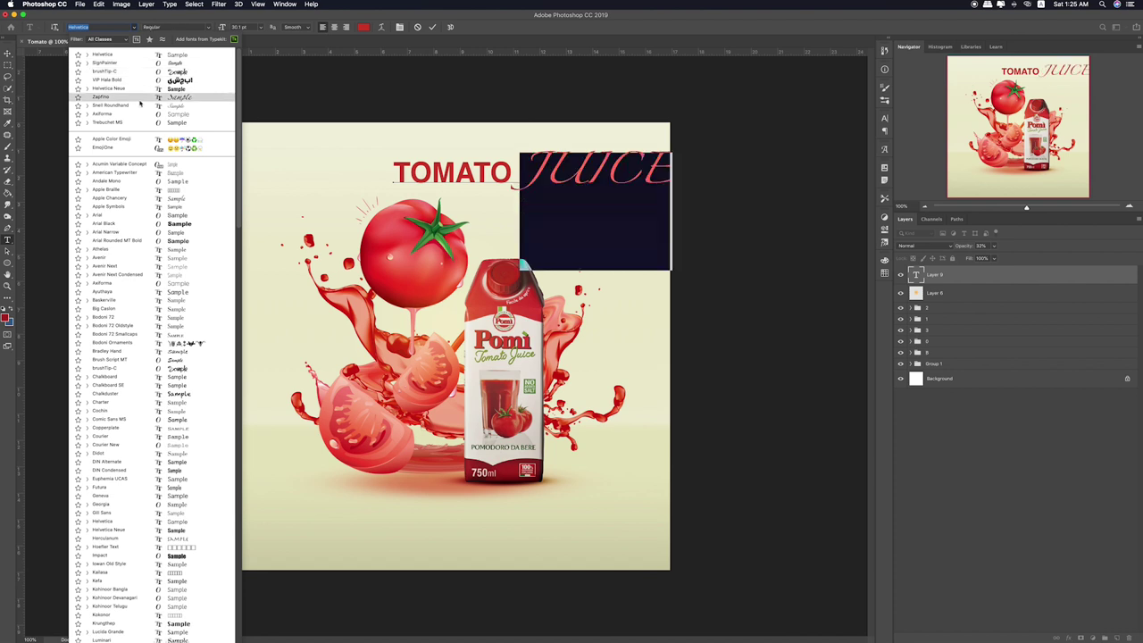
click(140, 107)
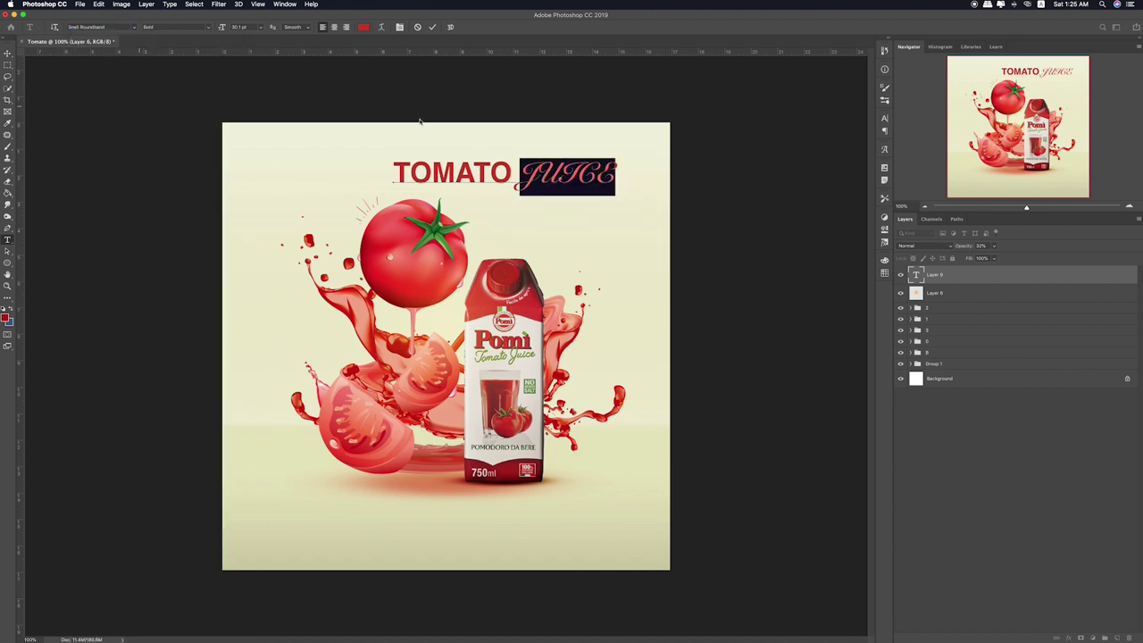
click(884, 118)
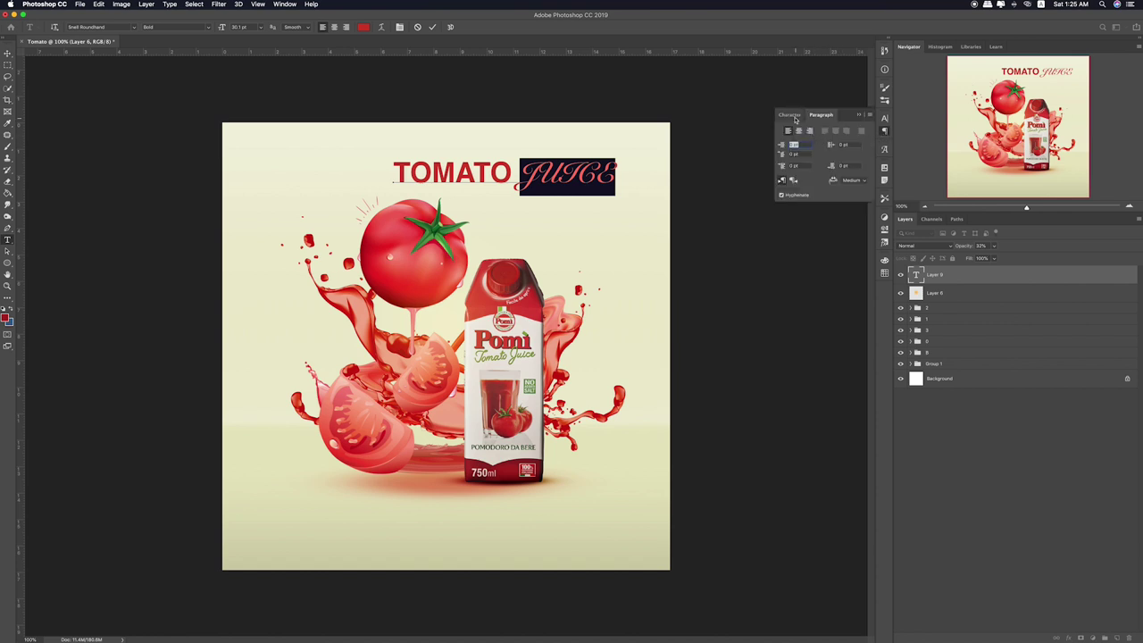
click(808, 181)
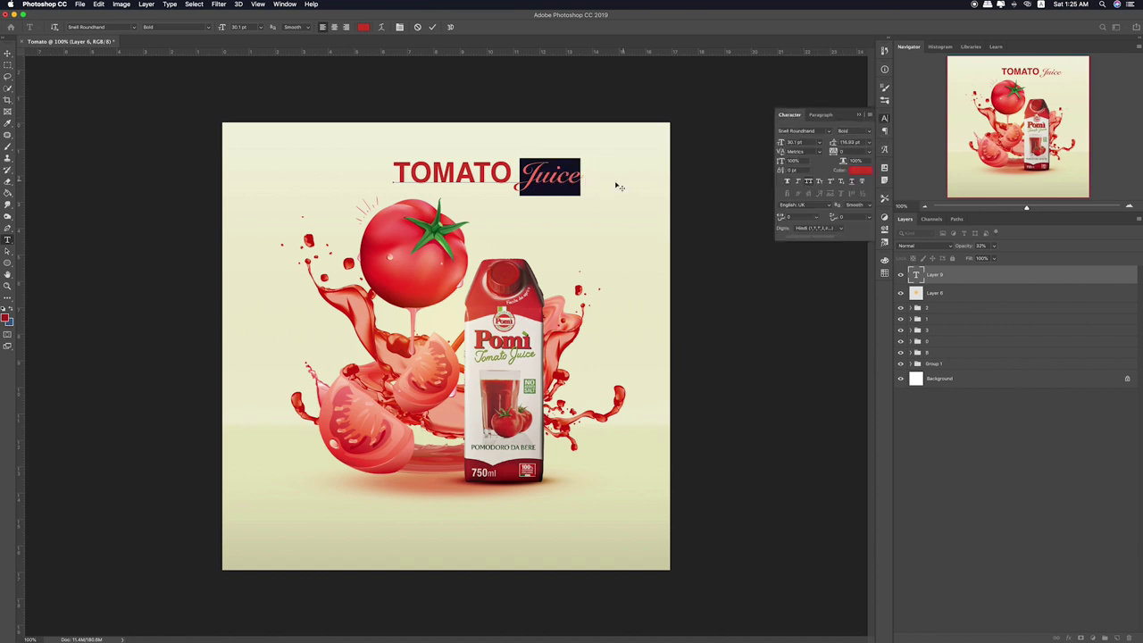
key(Left)
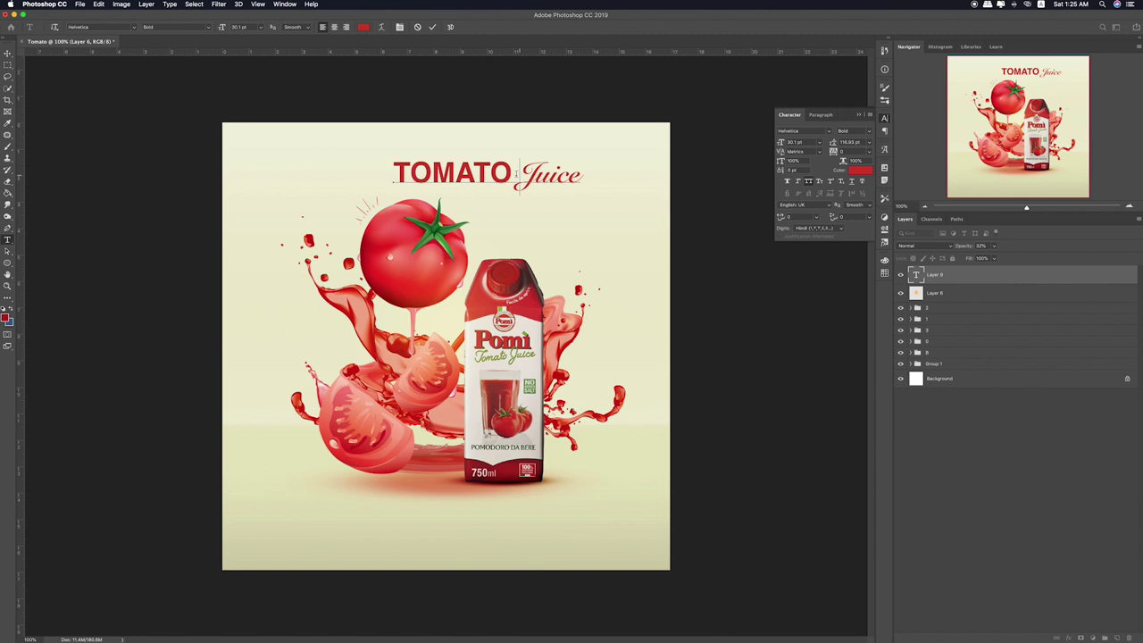
Make TOMATO Regular weight, commit the text, and Free Transform the headline leftward
drag(515, 172, 388, 161)
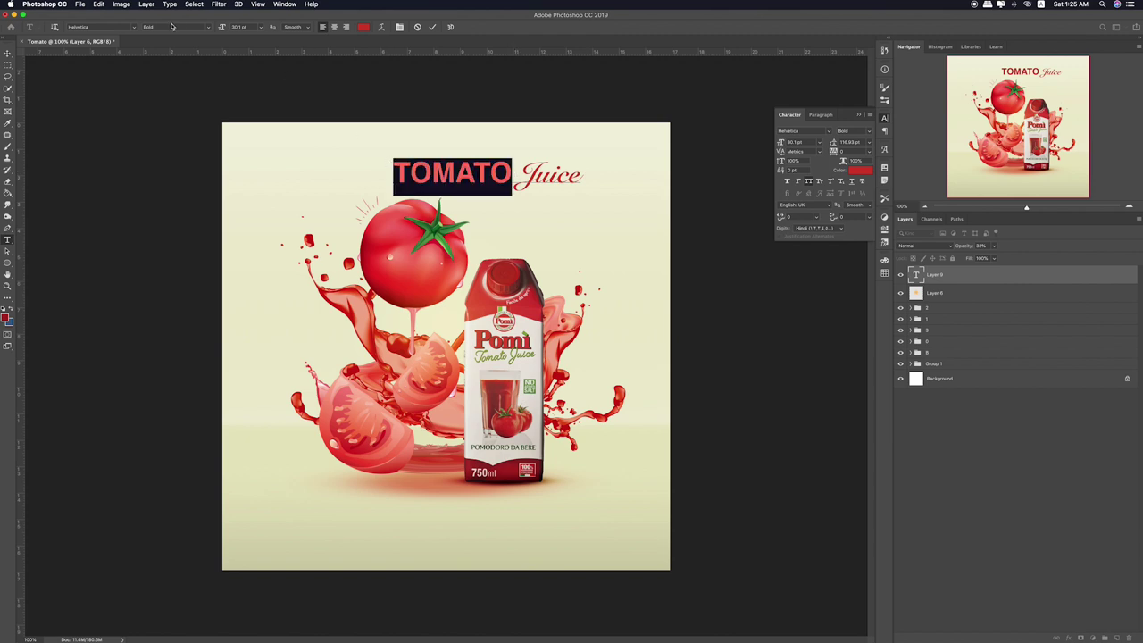
click(209, 30)
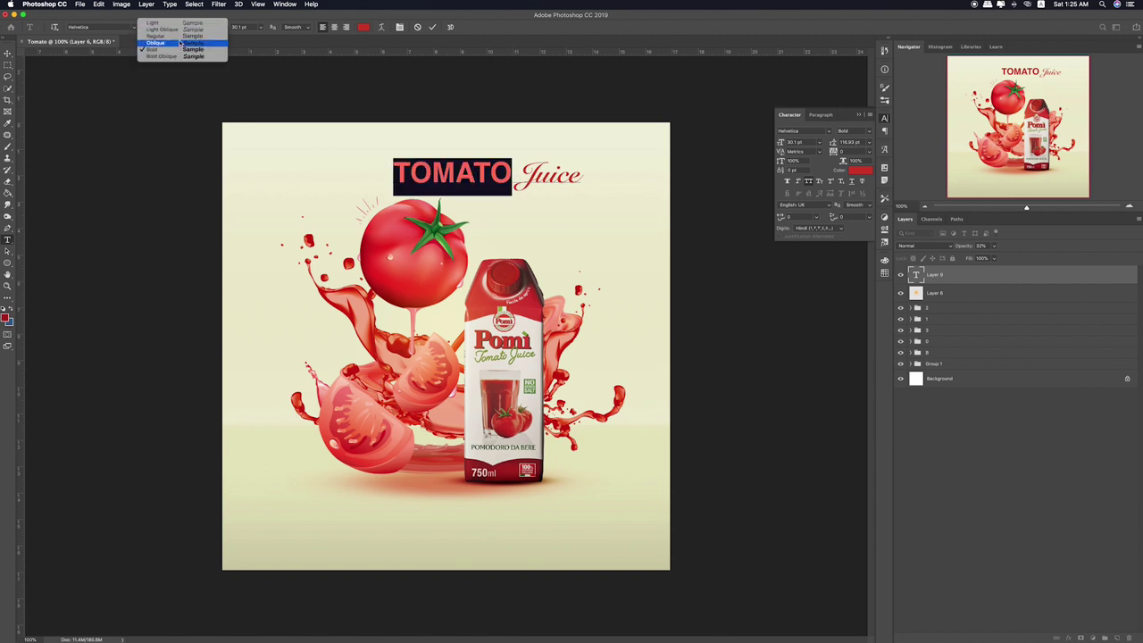
click(178, 35)
click(512, 179)
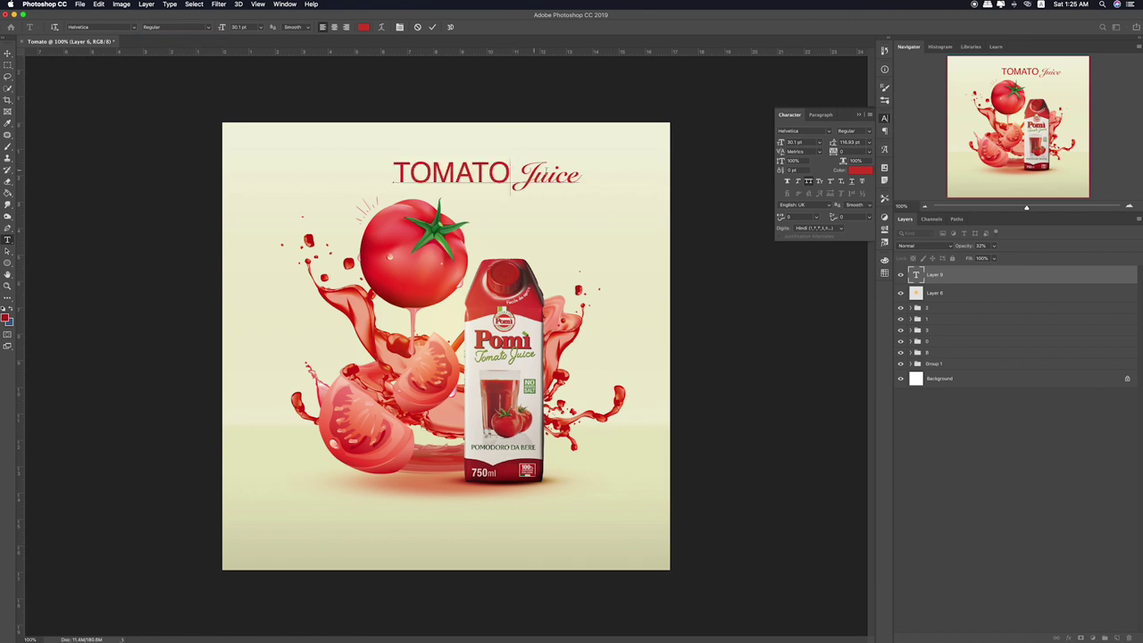
key(ctrl+Return)
key(ctrl+t)
mouse_move(518, 171)
mouse_down()
mouse_move(466, 160)
mouse_move(568, 170)
mouse_up()
key(Return)
Remove Juice from the headline and create a separate, enlarged Juice text layer
key(t)
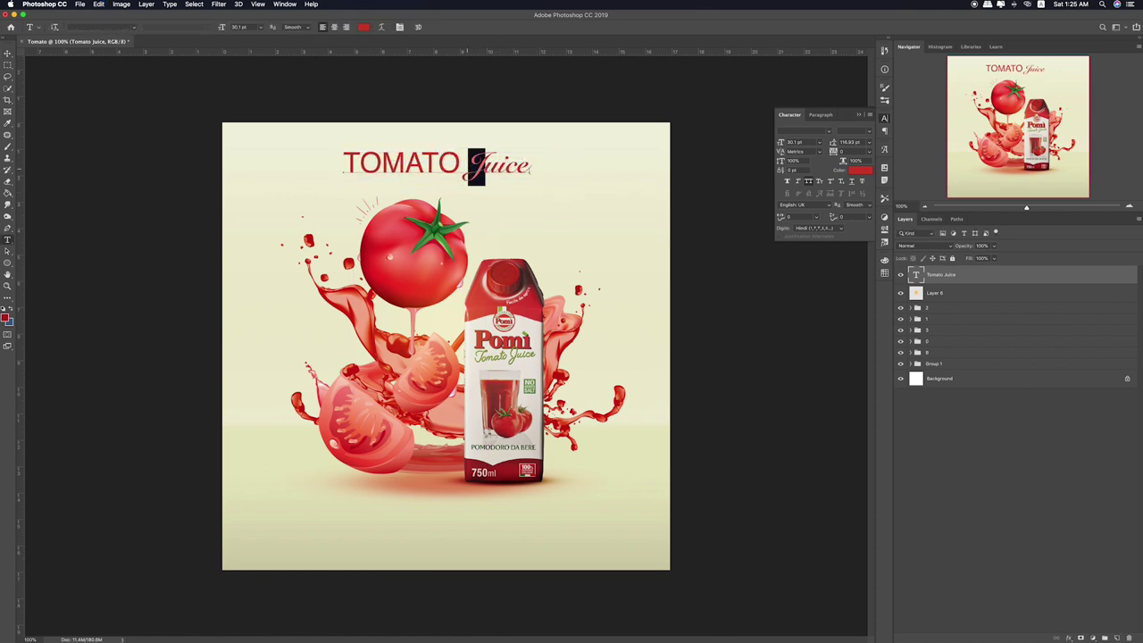
key(BackSpace)
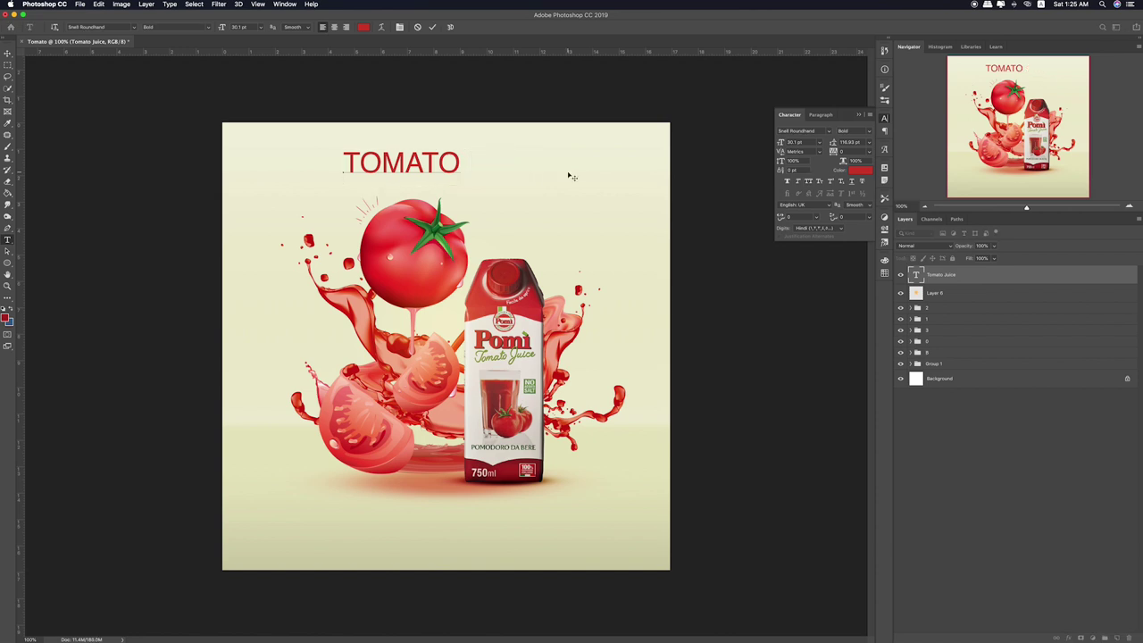
key(ctrl+Return)
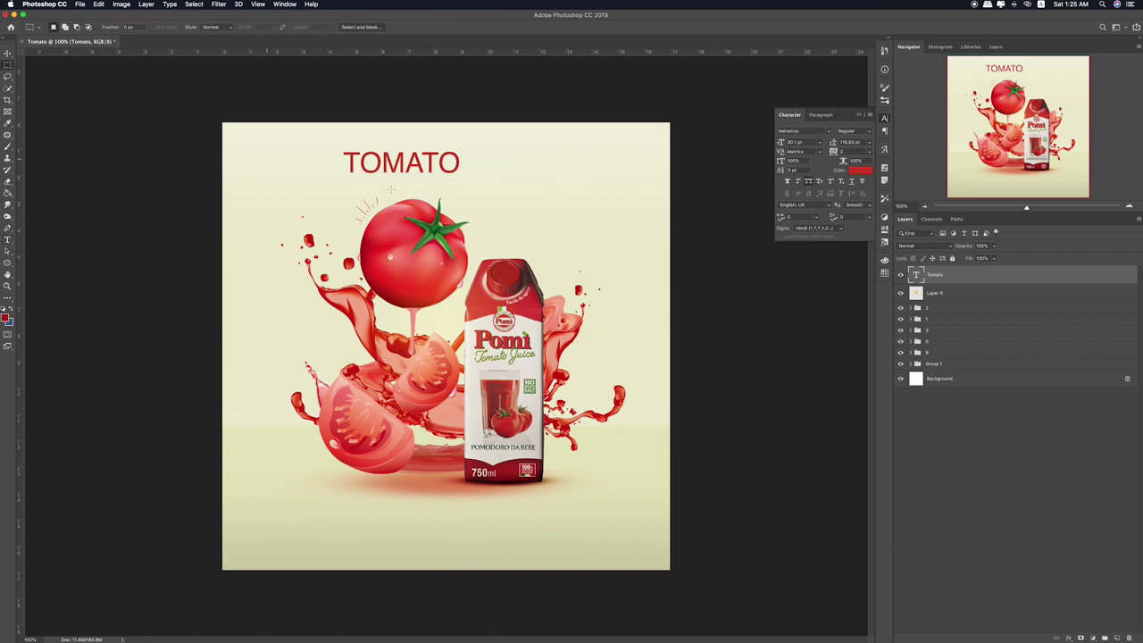
click(519, 187)
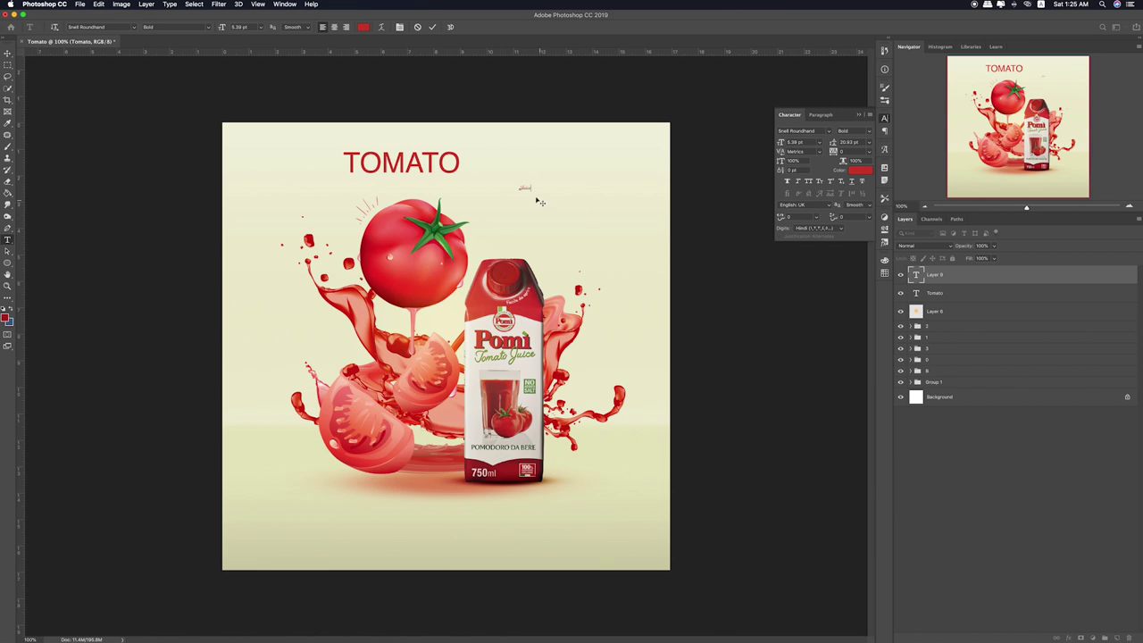
mouse_move(534, 191)
mouse_down()
mouse_move(684, 246)
mouse_move(650, 234)
mouse_up()
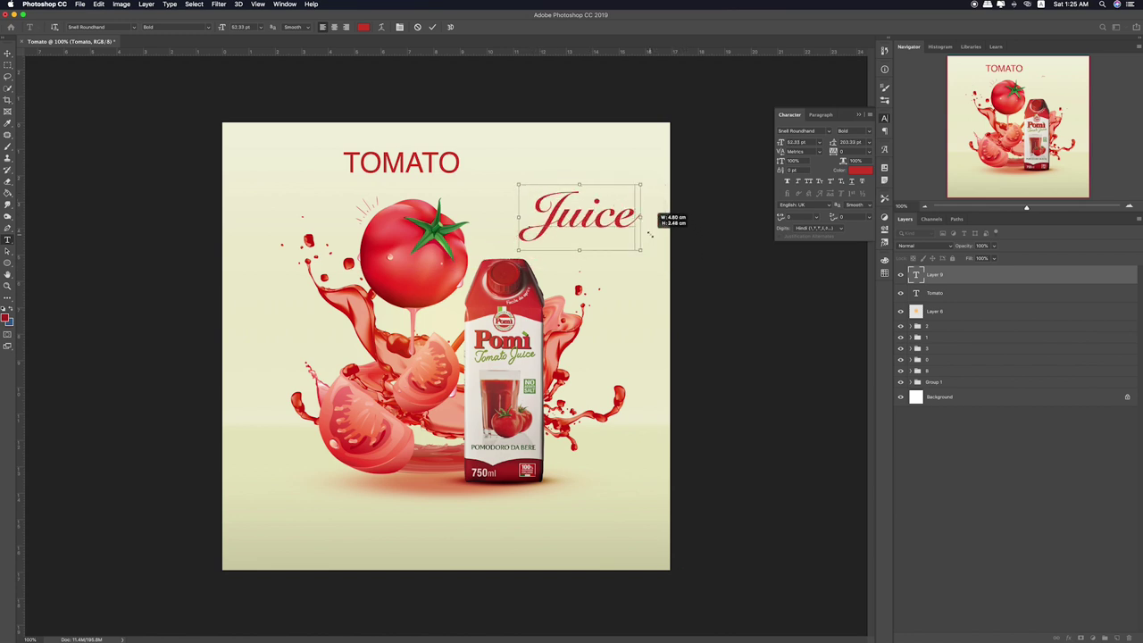
key(Return)
Position Juice beside TOMATO, shift both titles together, and move the Layer 6 splash lower
key(v)
mouse_move(577, 196)
mouse_down()
mouse_move(507, 161)
mouse_move(488, 162)
mouse_move(485, 179)
mouse_up()
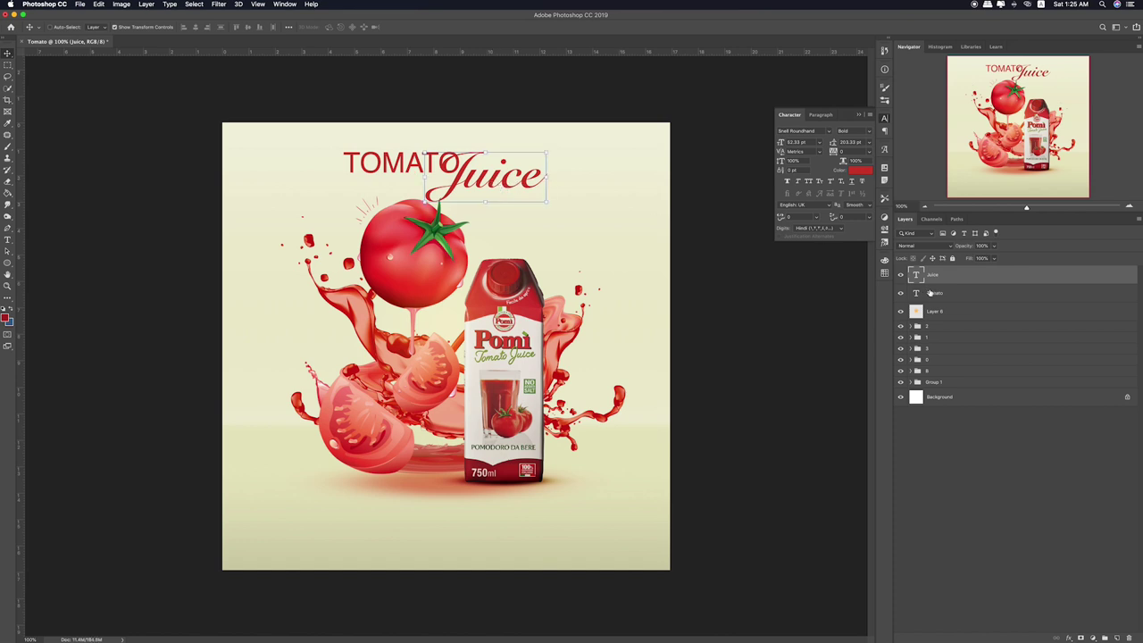
shift+click(930, 293)
drag(473, 189, 476, 182)
click(946, 313)
drag(532, 334, 516, 390)
Expand Group 1 and lower the opacity of Layer 7, the bottom gradient
click(910, 381)
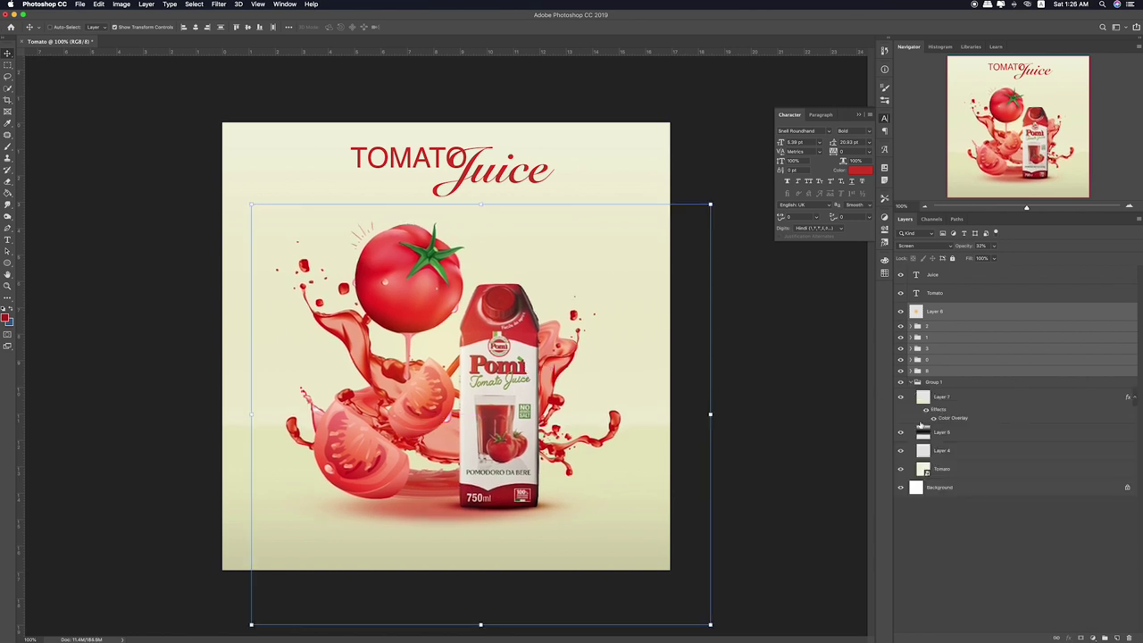
click(901, 433)
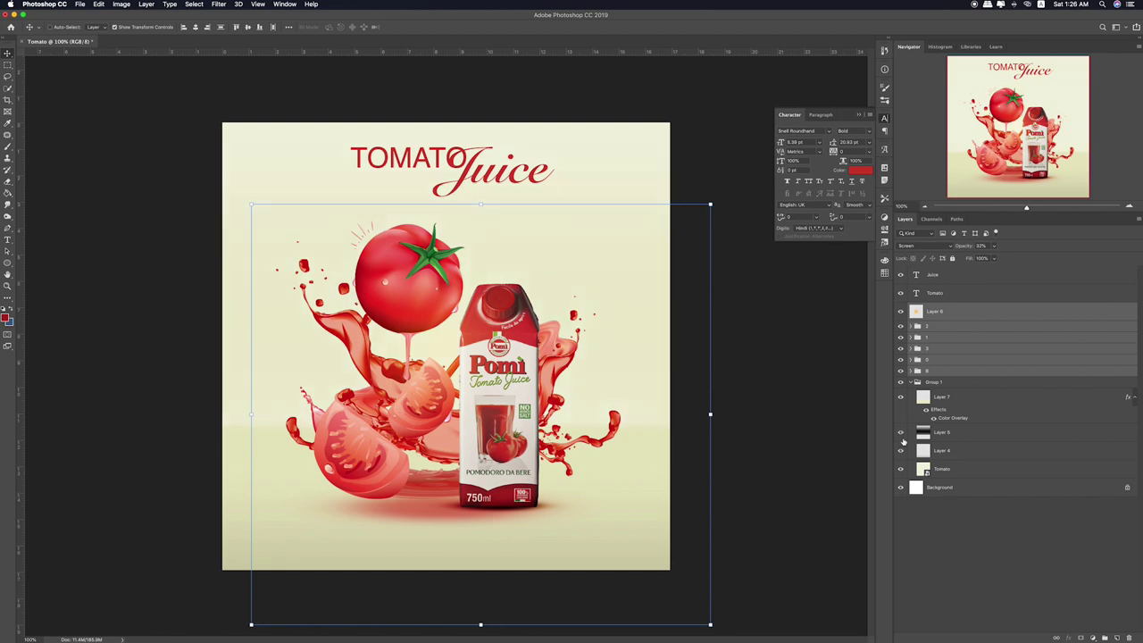
click(901, 398)
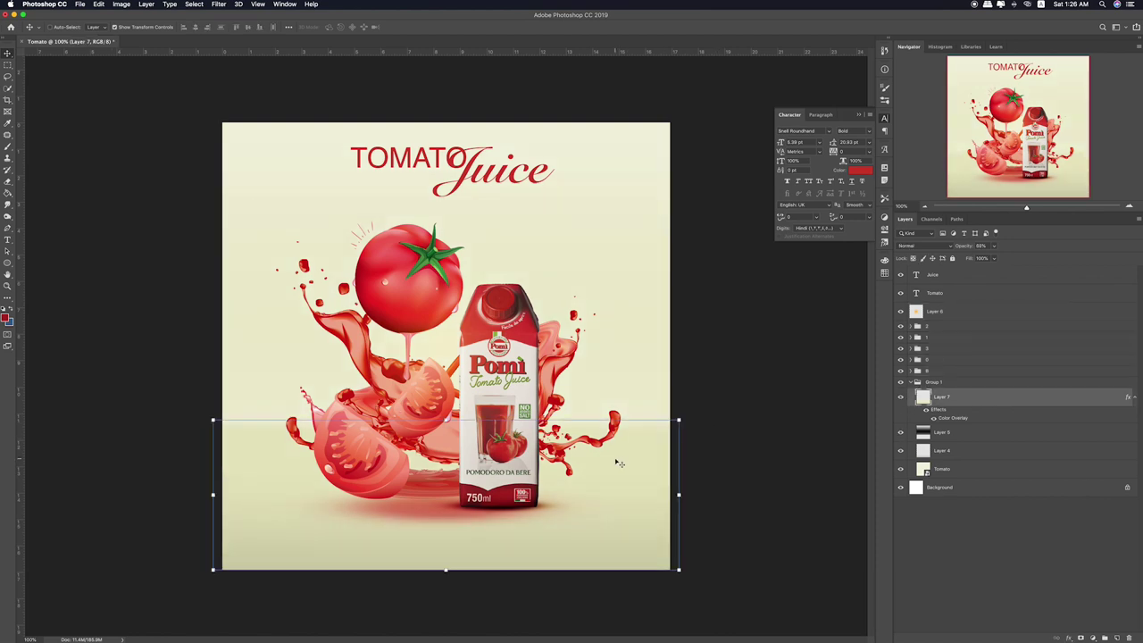
click(994, 247)
drag(991, 258, 976, 261)
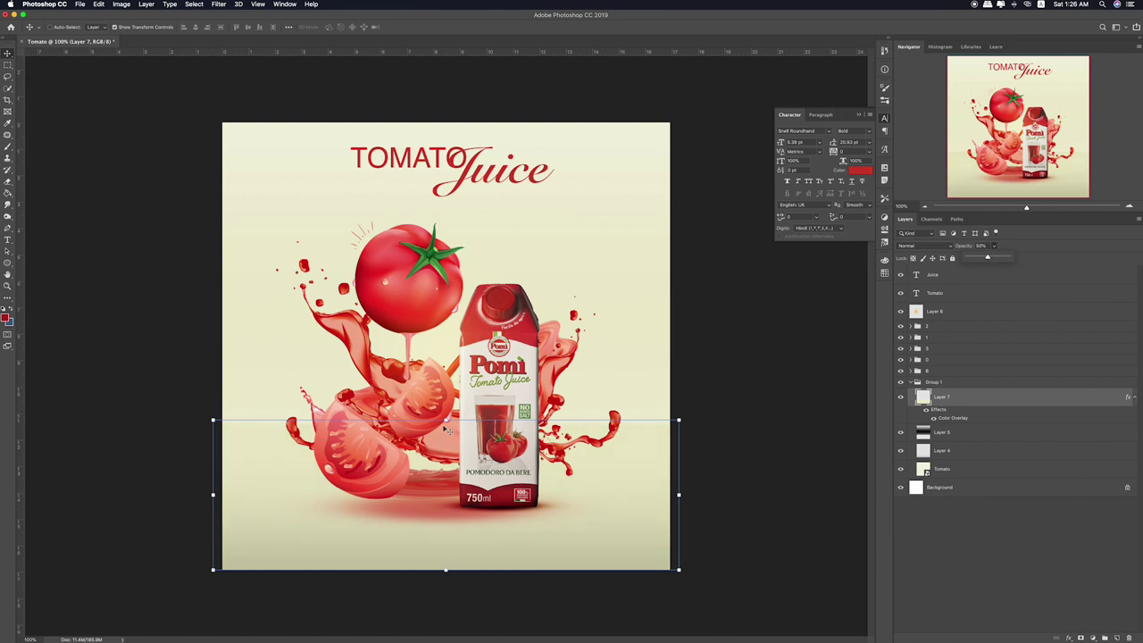
Compare the Tomato background's visibility and lower its opacity to 74%
key(m)
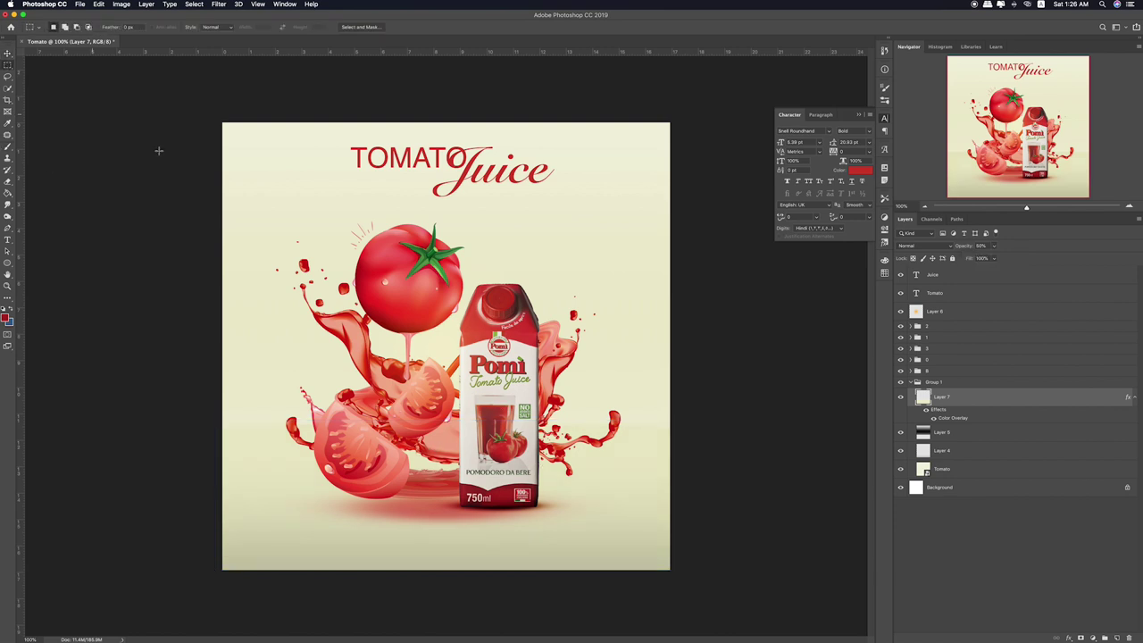
click(943, 453)
click(940, 470)
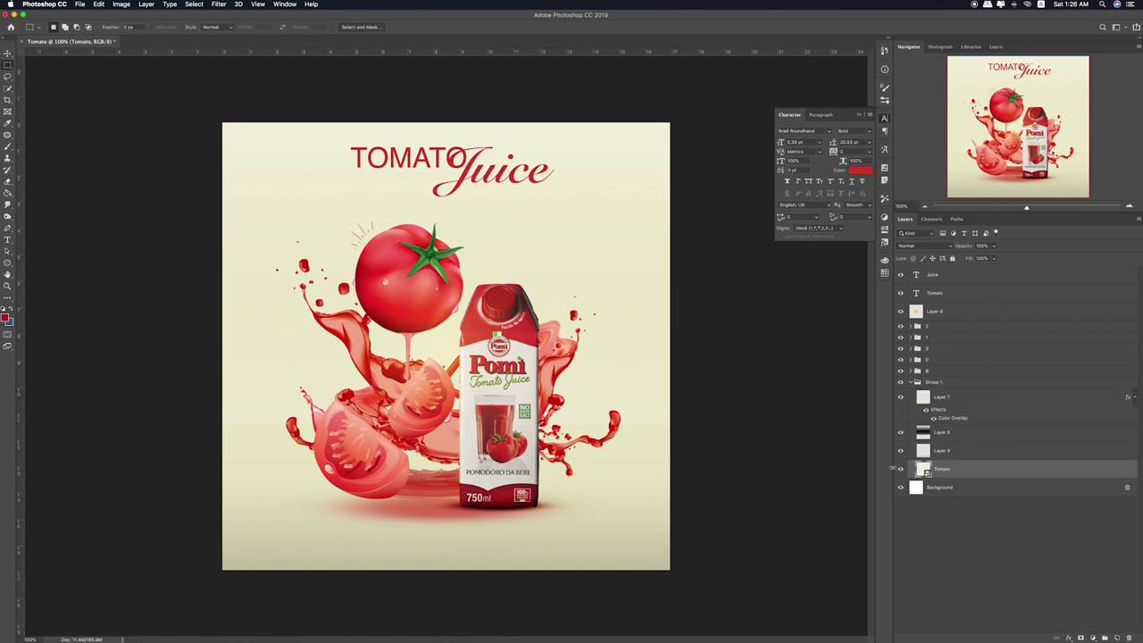
click(900, 470)
click(900, 470)
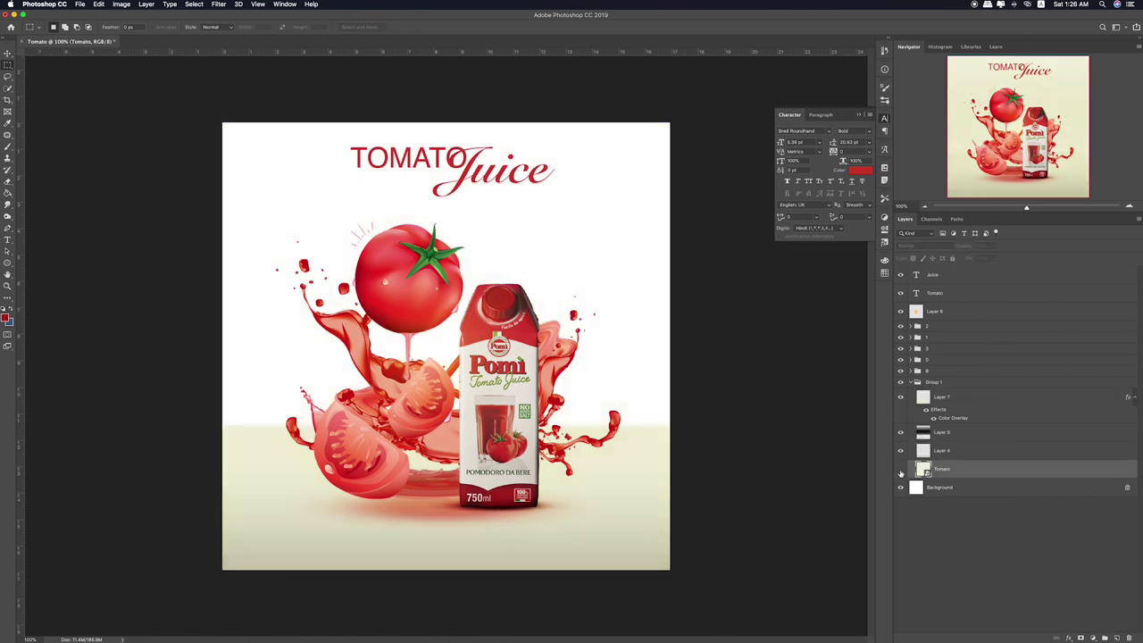
click(899, 470)
click(900, 470)
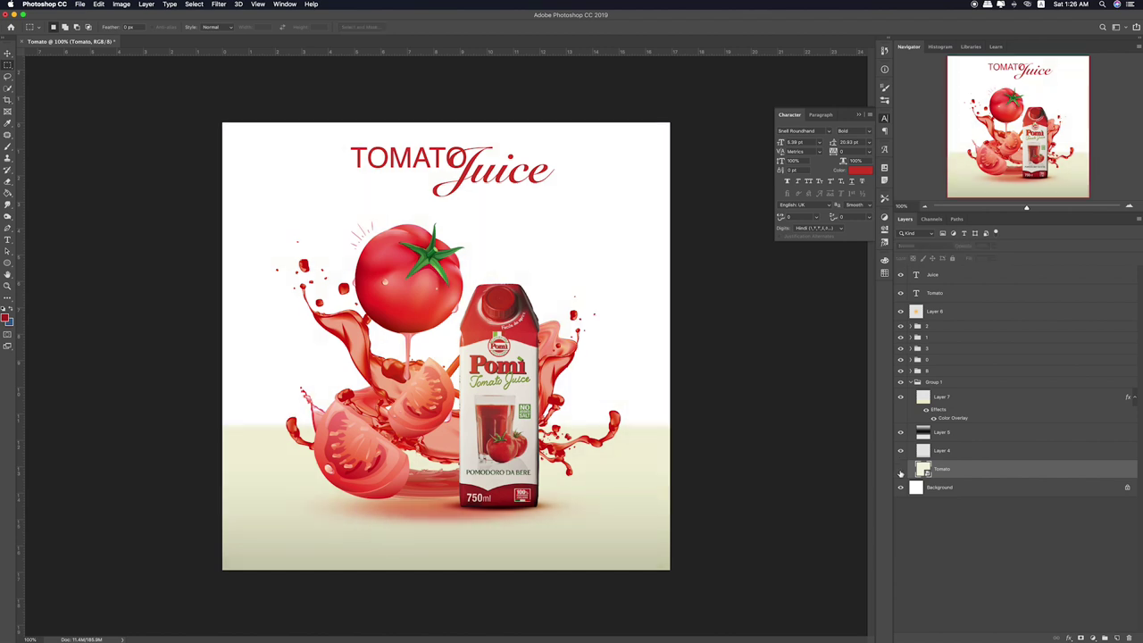
click(900, 471)
click(993, 246)
drag(996, 259, 984, 260)
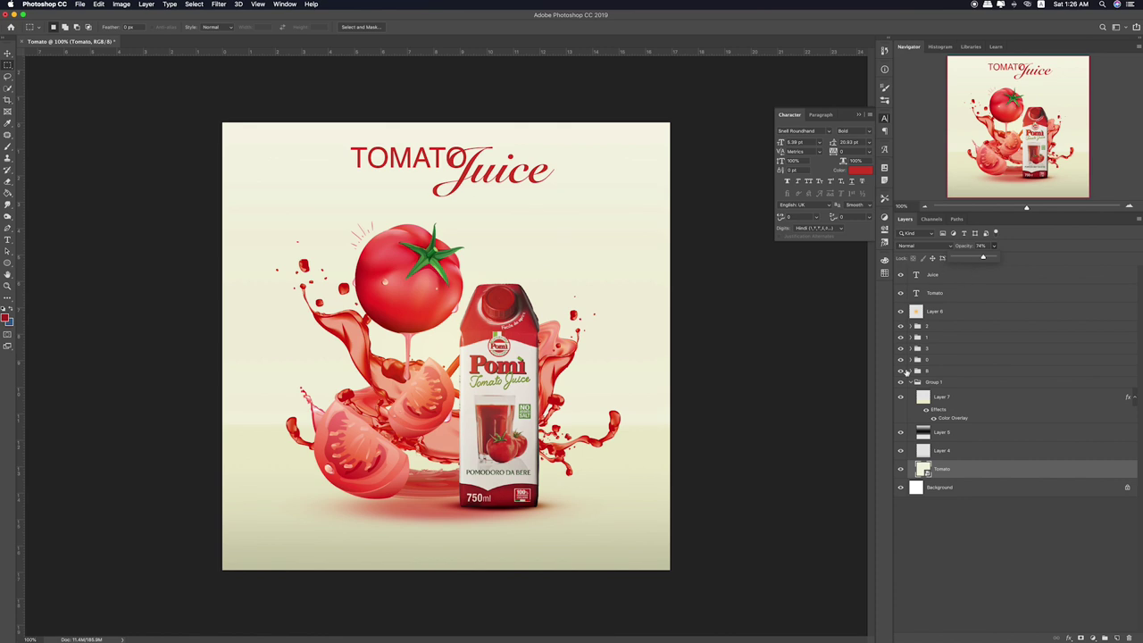
Apply a Gaussian Blur with an 82.5-pixel radius to Layer 7
click(966, 399)
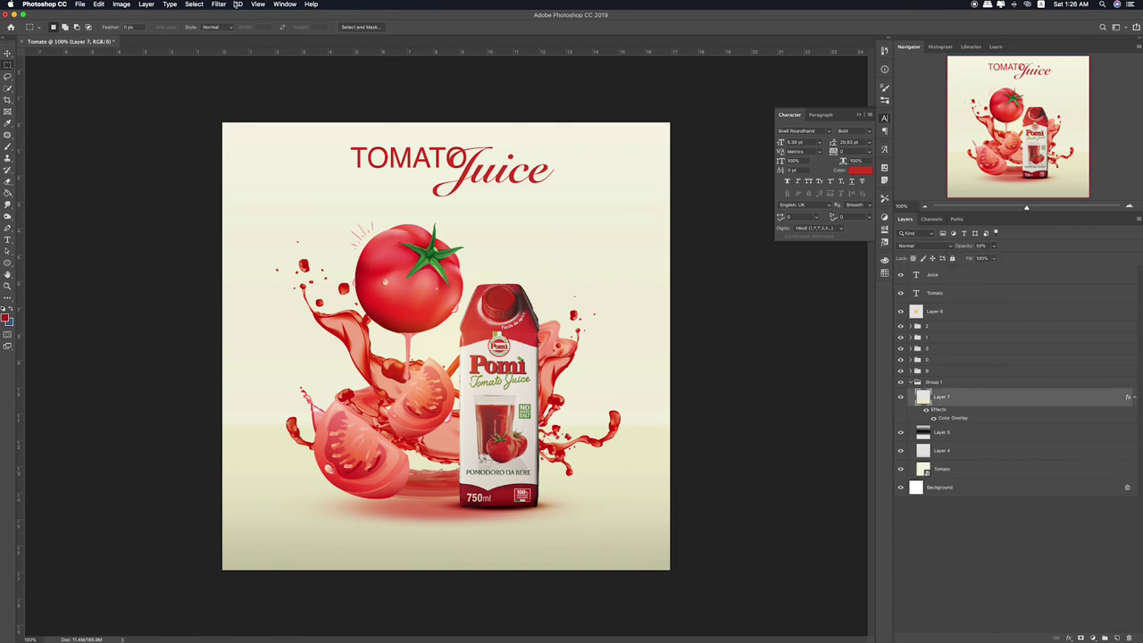
click(219, 4)
mouse_move(268, 110)
click(362, 144)
click(305, 546)
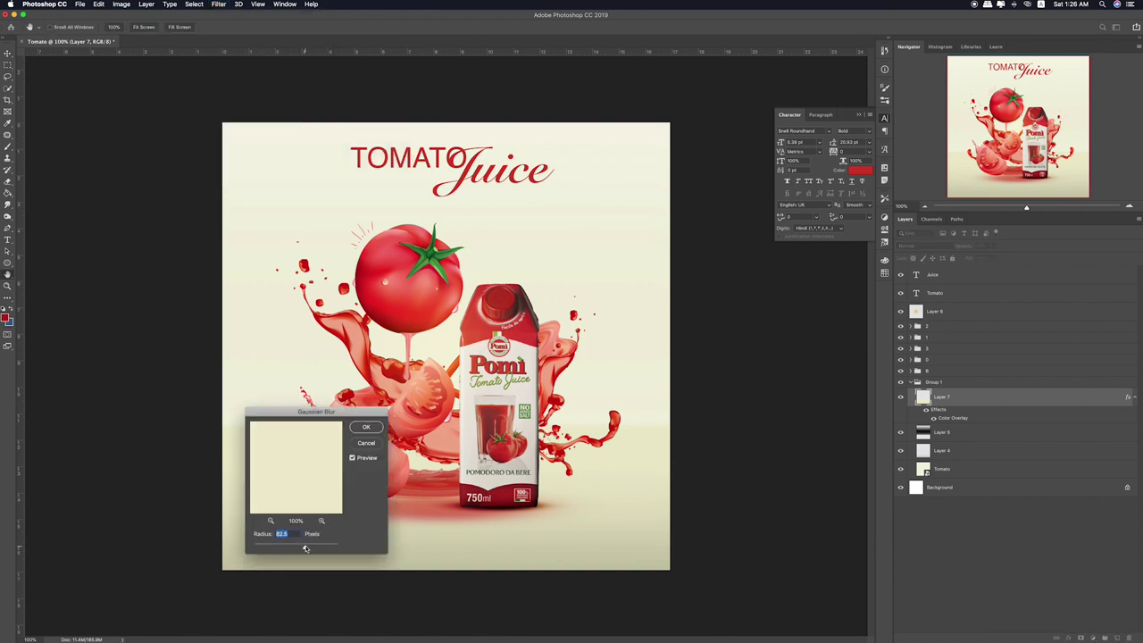
click(365, 428)
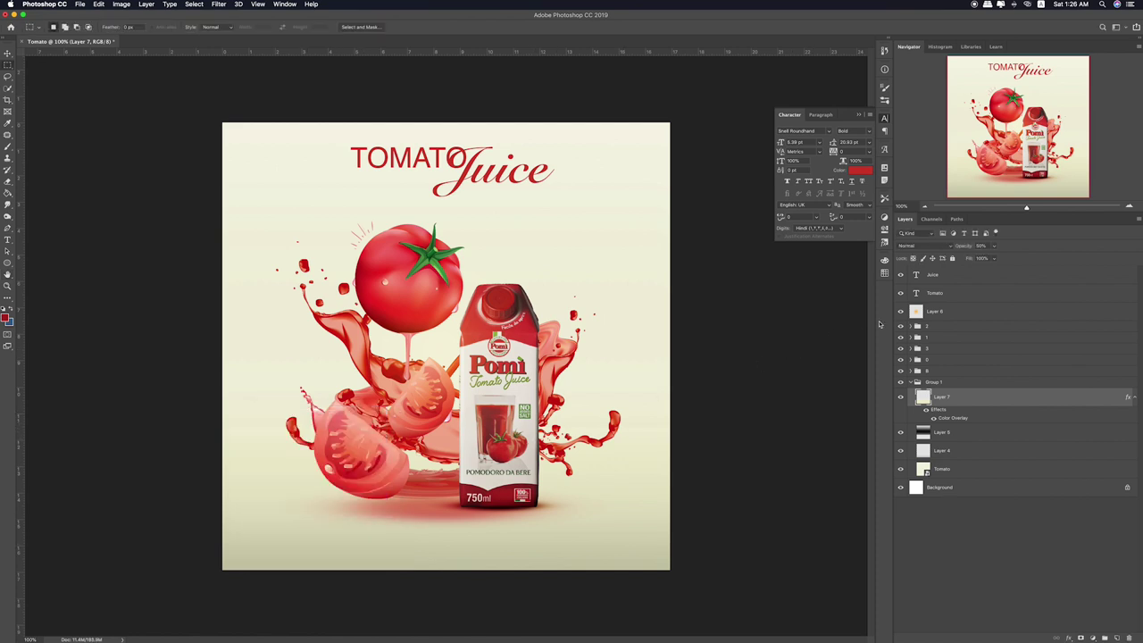
click(935, 292)
Nudge the TOMATO and Juice title layers down together
shift+click(936, 276)
key(v)
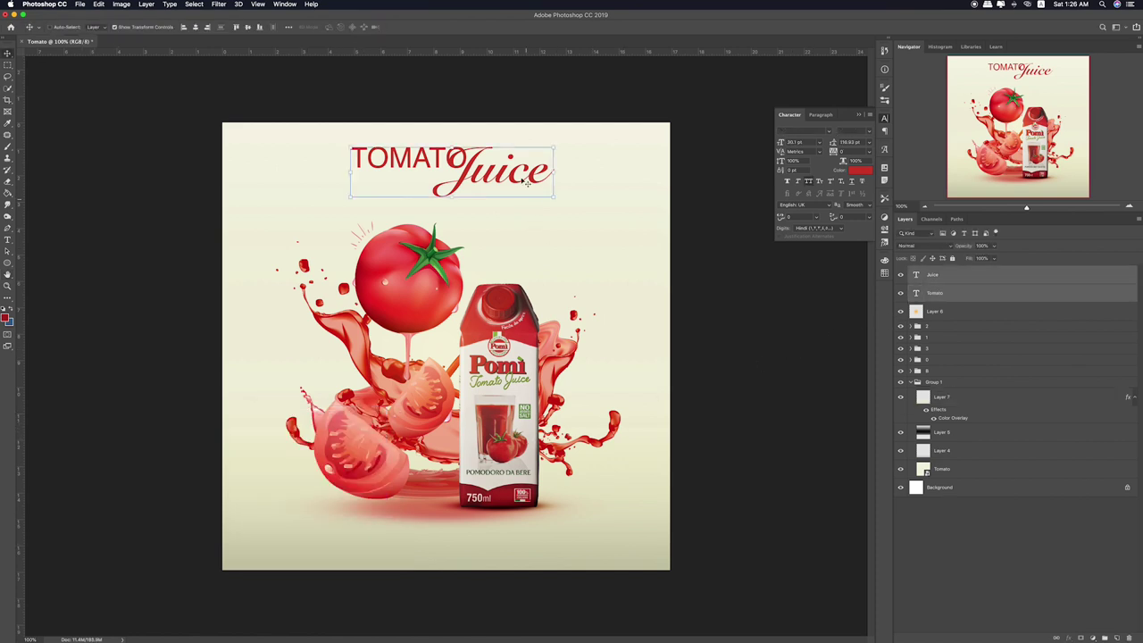
key(shift+Down)
Recolour the TOMATO text with the red sampled from Juice
click(1013, 290)
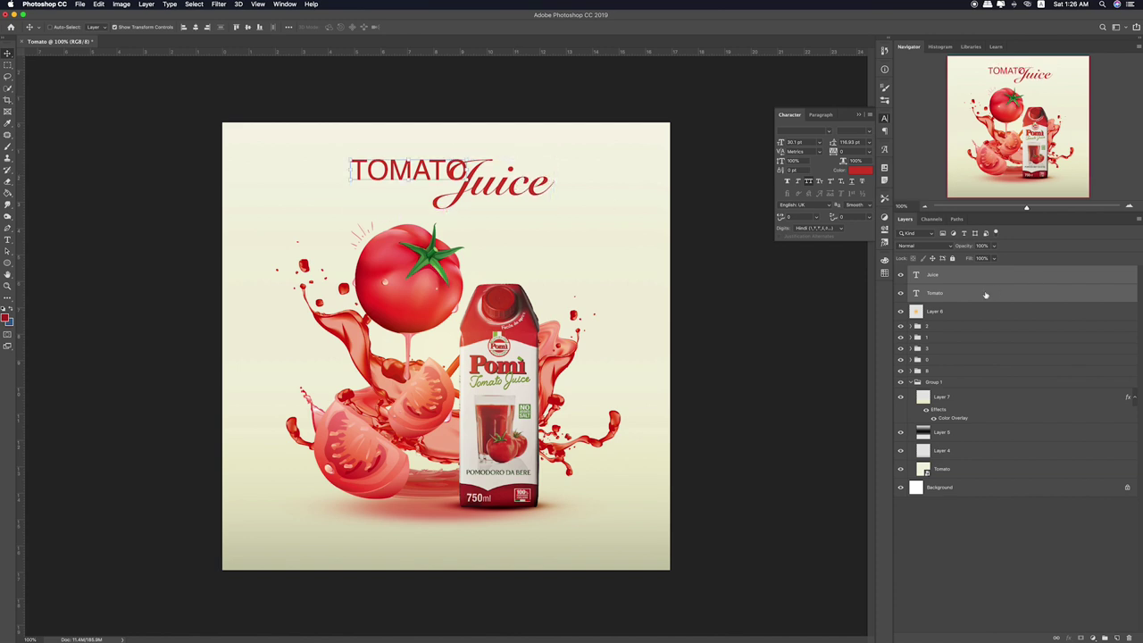
key(t)
drag(367, 171, 467, 172)
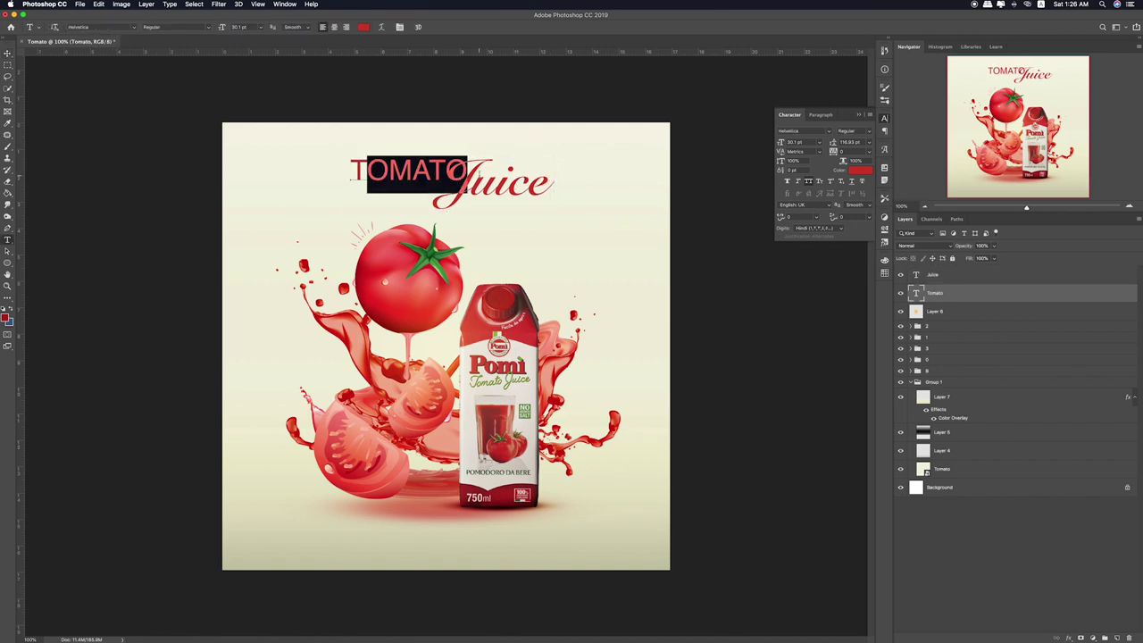
key(ctrl+a)
click(361, 27)
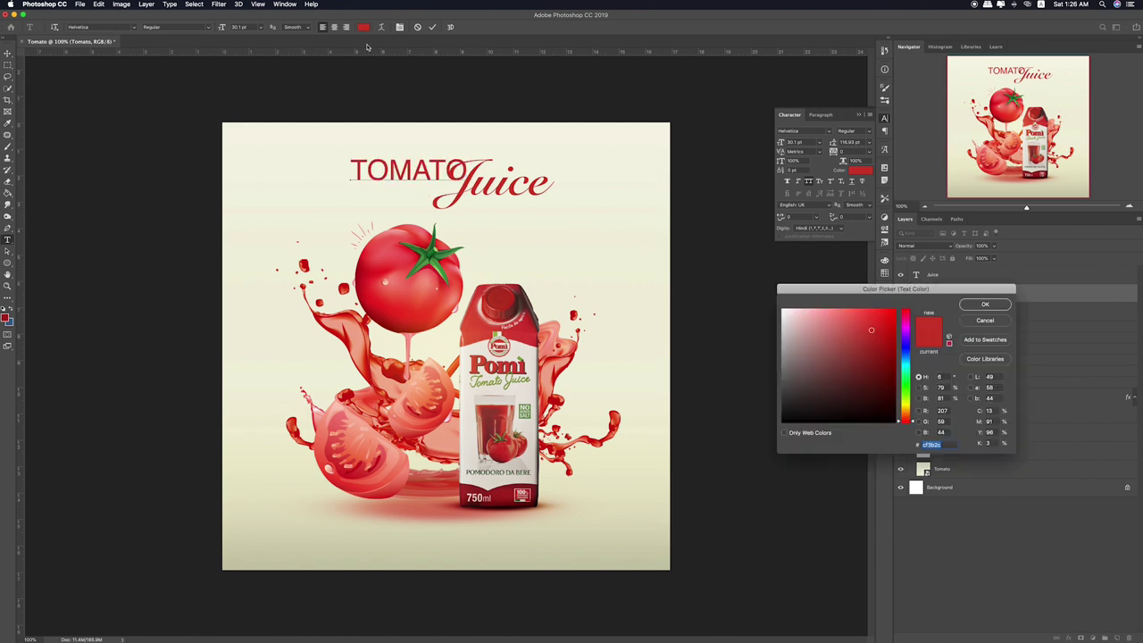
drag(827, 361, 755, 435)
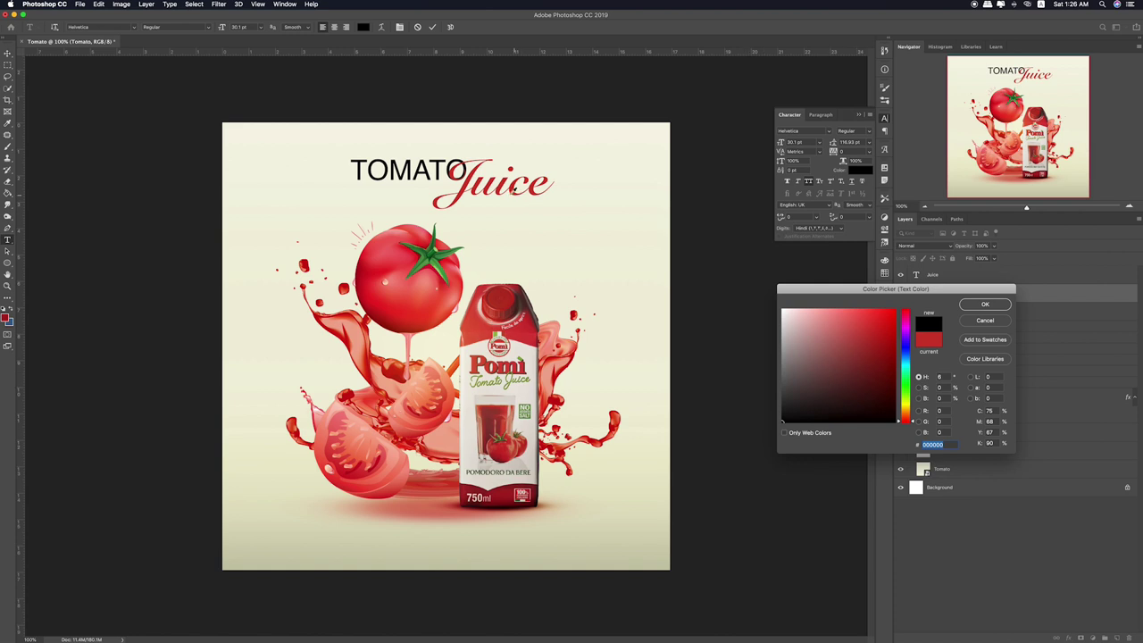
click(502, 189)
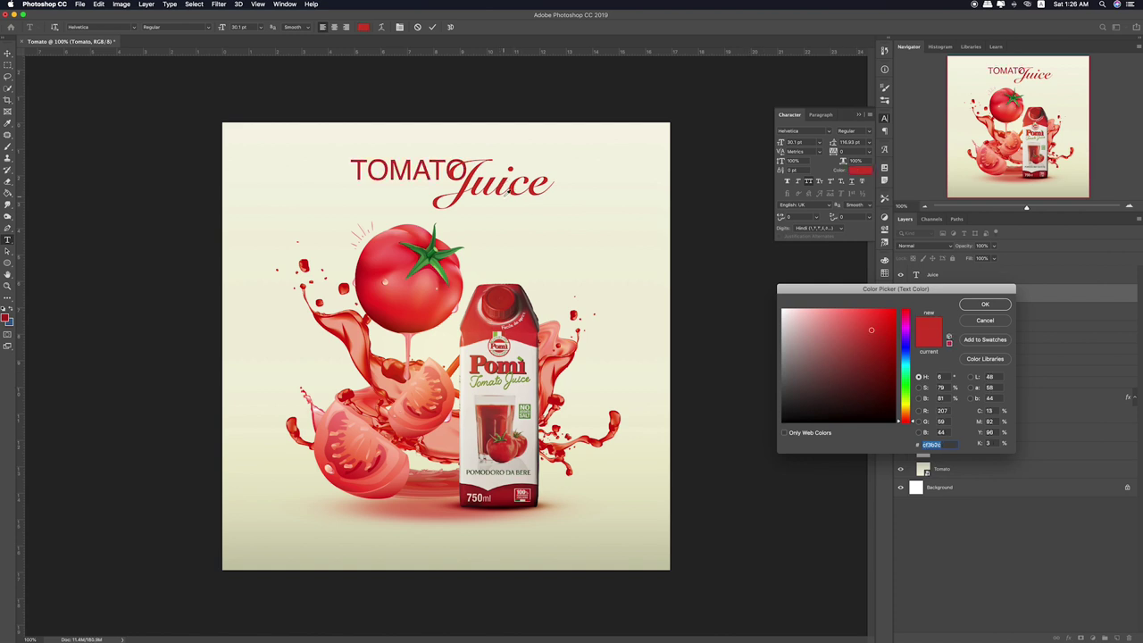
click(985, 304)
Move Juice tighter against TOMATO and select both title text layers
click(937, 275)
mouse_move(482, 168)
mouse_down()
mouse_move(543, 186)
mouse_move(511, 189)
mouse_move(516, 167)
mouse_up()
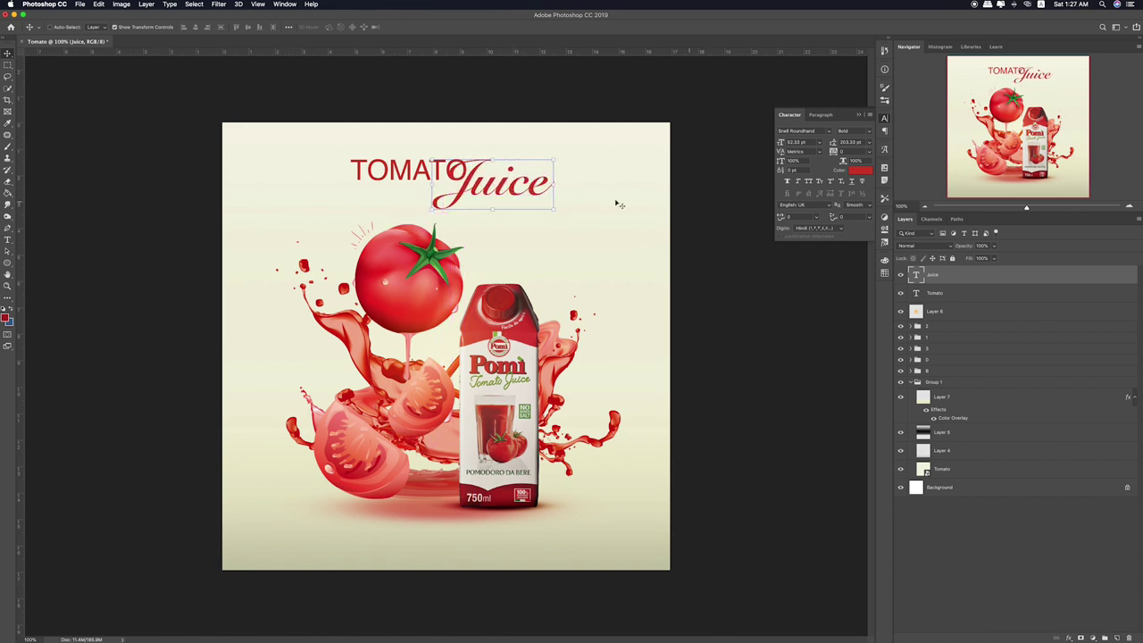
click(980, 295)
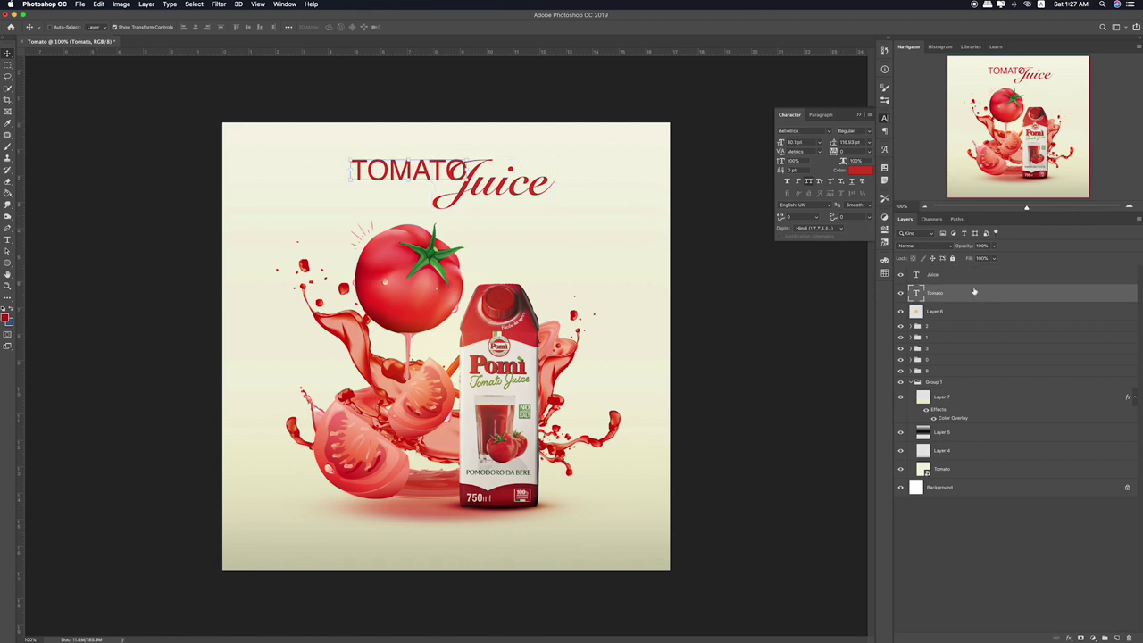
shift+click(974, 275)
drag(506, 165, 502, 183)
Group the two title text layers and name the group Text
key(ctrl+g)
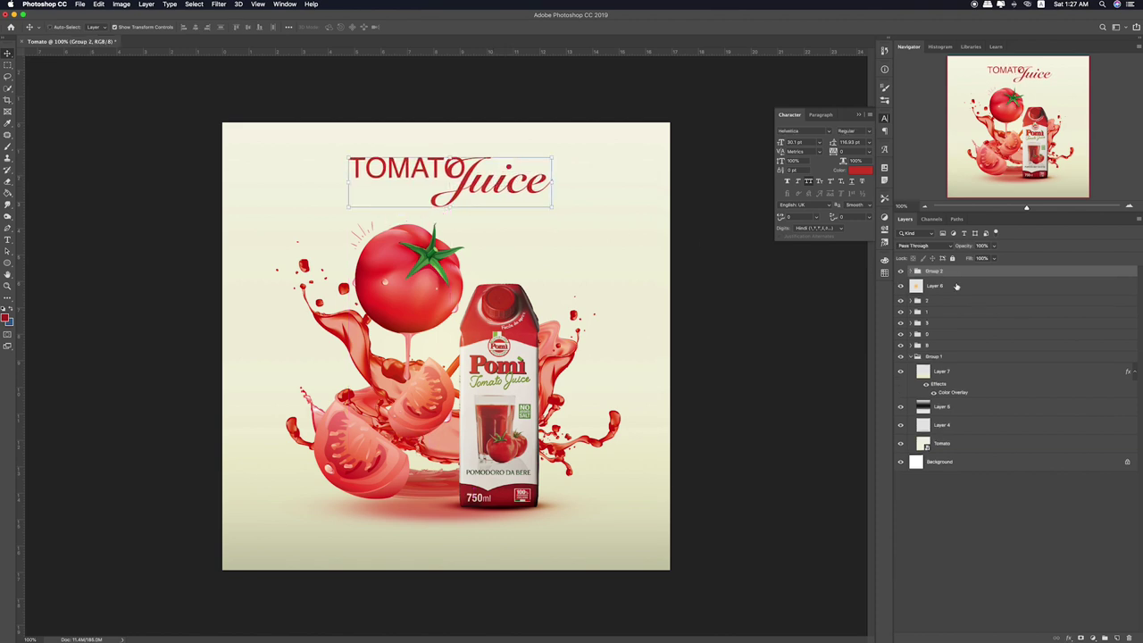
double_click(937, 272)
text(Ta)
key(Return)
Duplicate the Text group and give Text copy a black Color Overlay
key(ctrl+j)
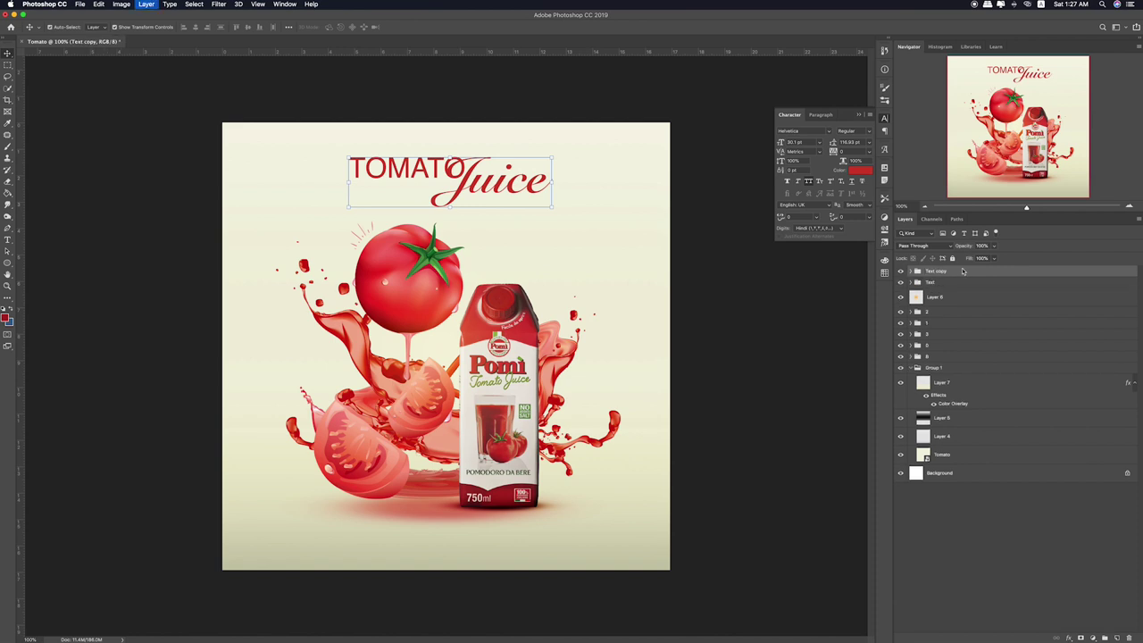
double_click(959, 273)
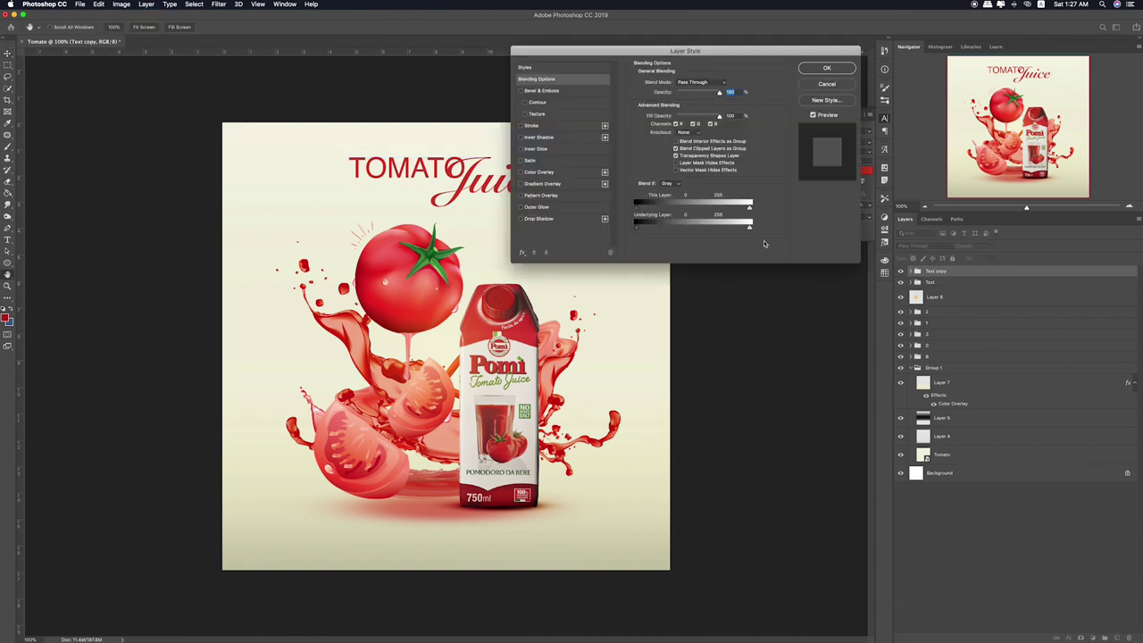
click(553, 172)
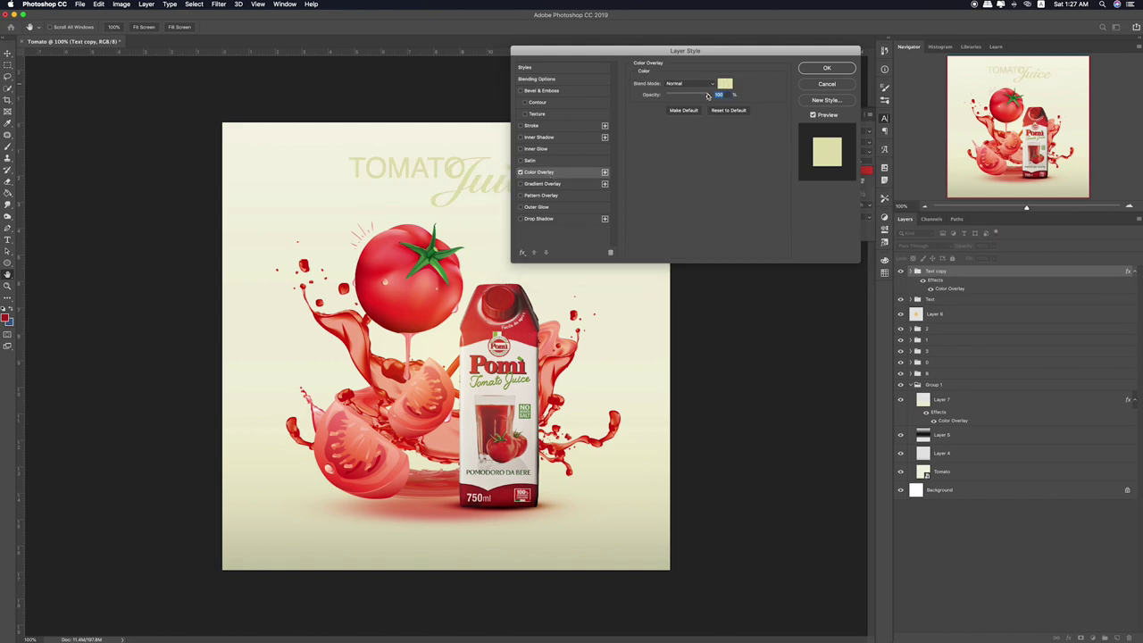
click(724, 83)
click(371, 434)
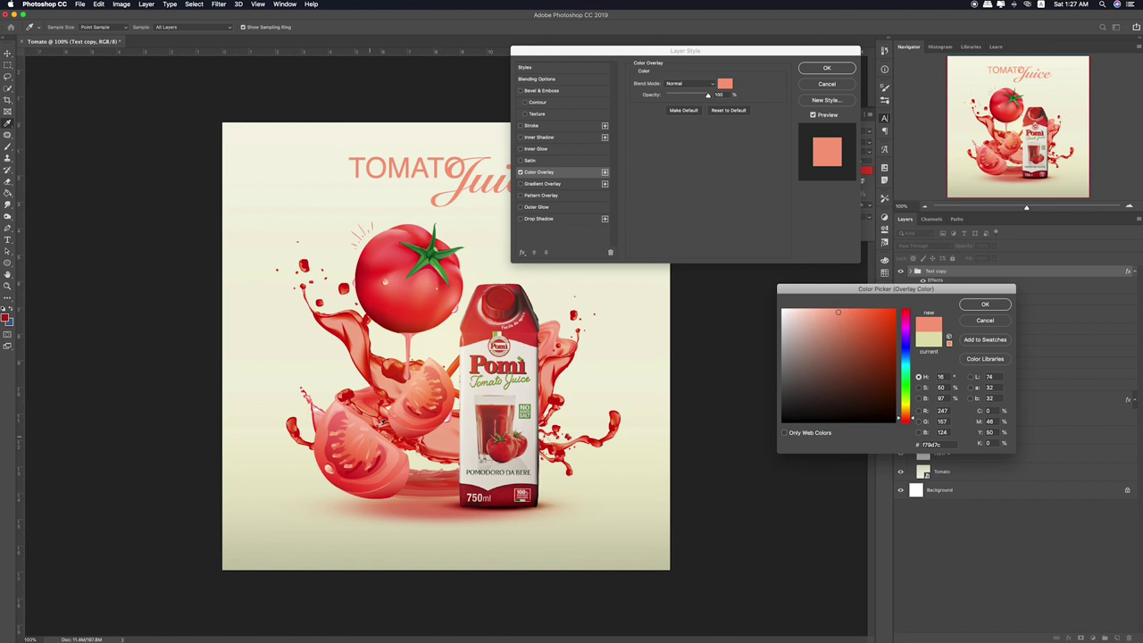
click(416, 278)
click(425, 257)
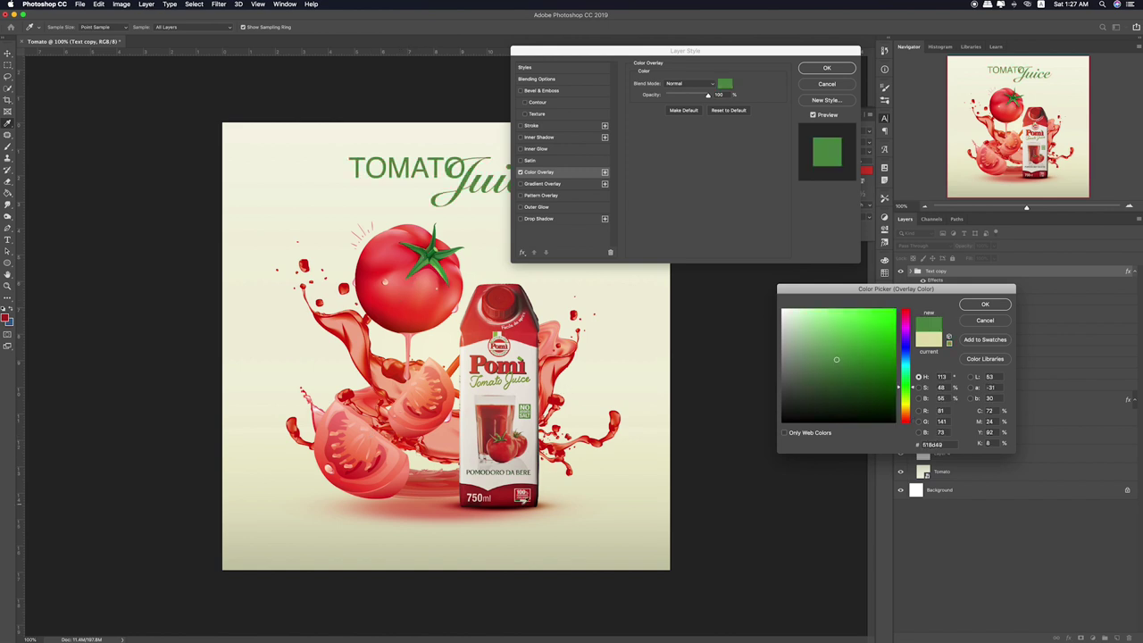
click(747, 439)
click(985, 304)
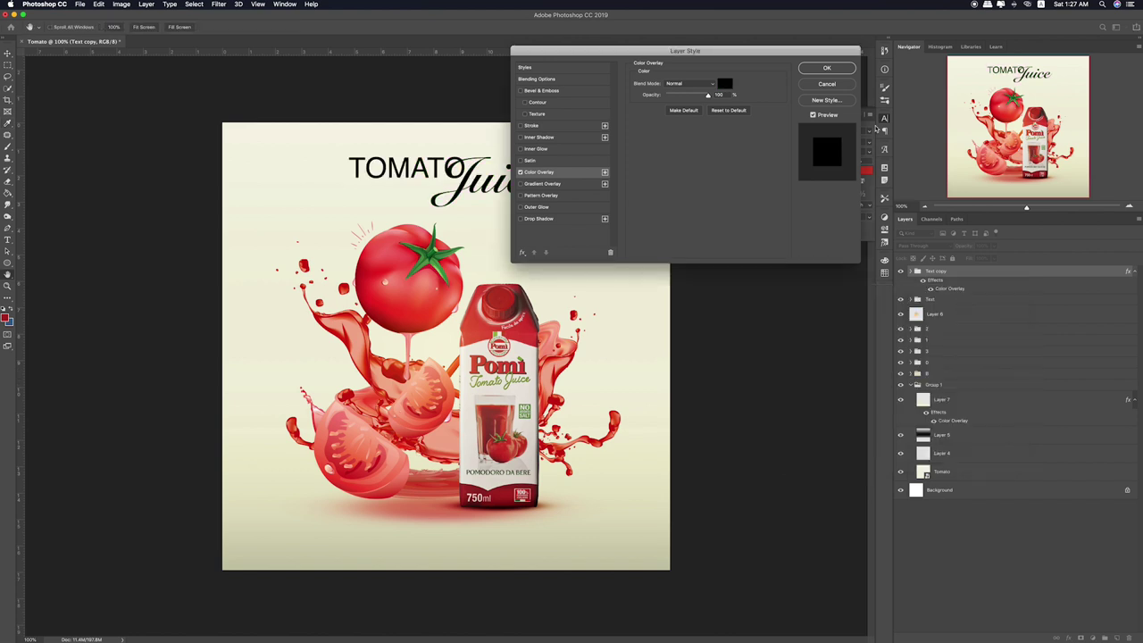
click(839, 70)
click(900, 277)
click(901, 276)
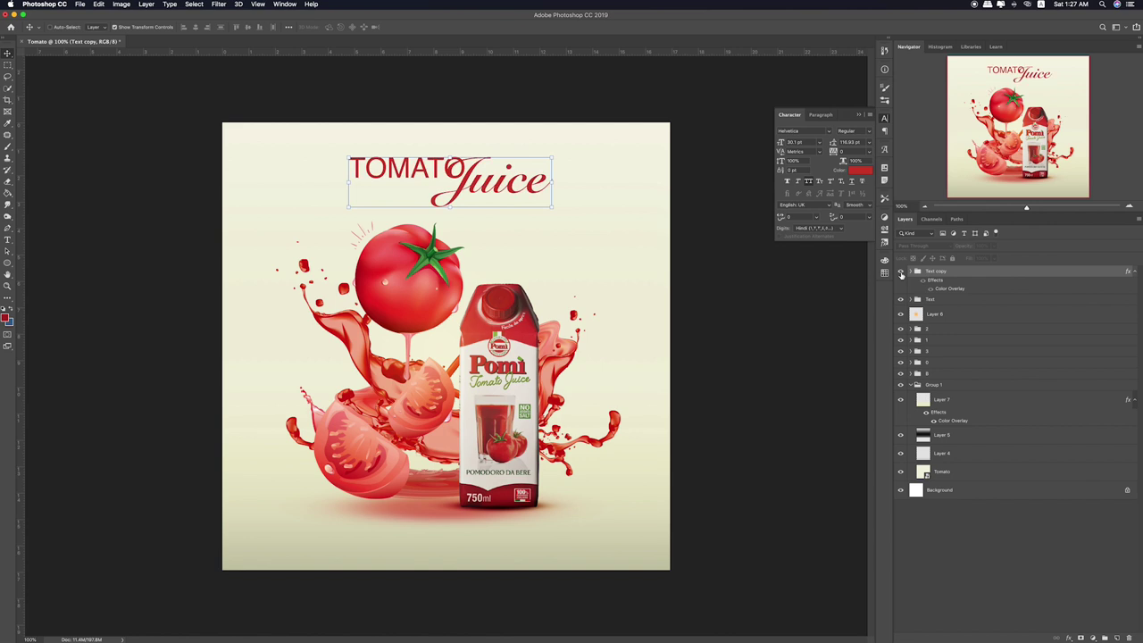
Change the Text copy Color Overlay to an orange sampled from the poster
double_click(939, 288)
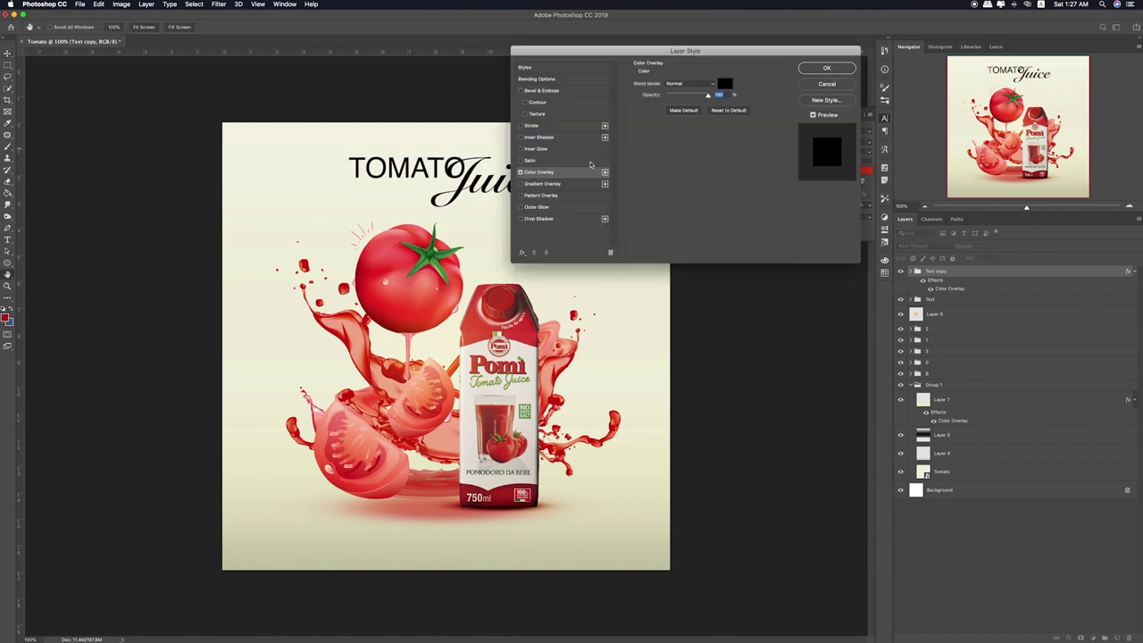
click(724, 83)
click(784, 311)
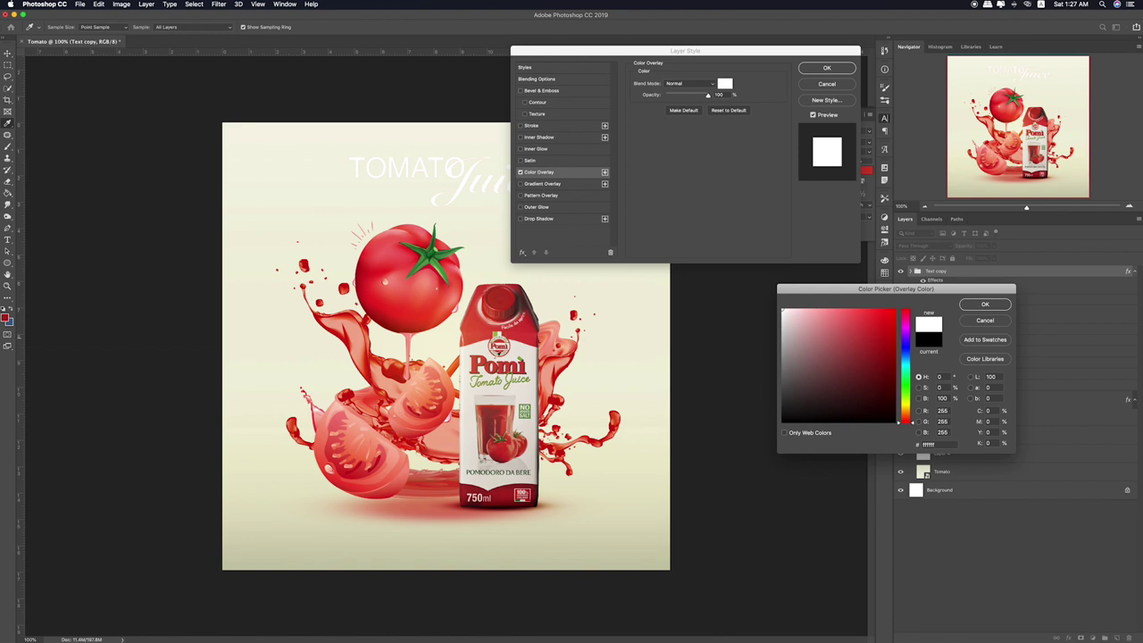
click(429, 390)
click(399, 378)
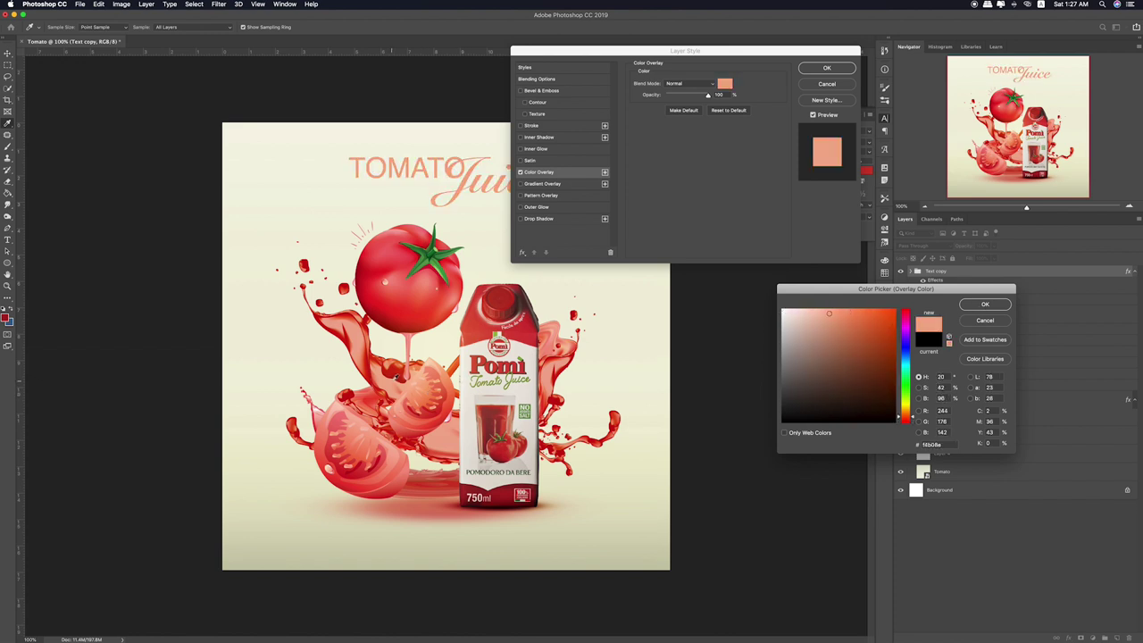
click(543, 341)
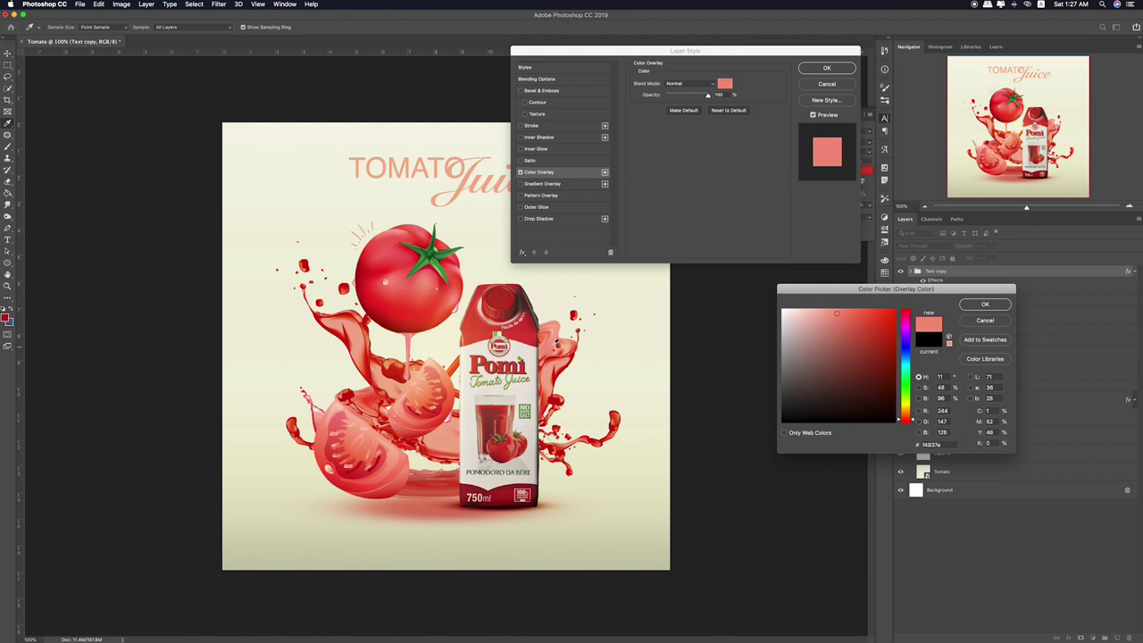
click(864, 327)
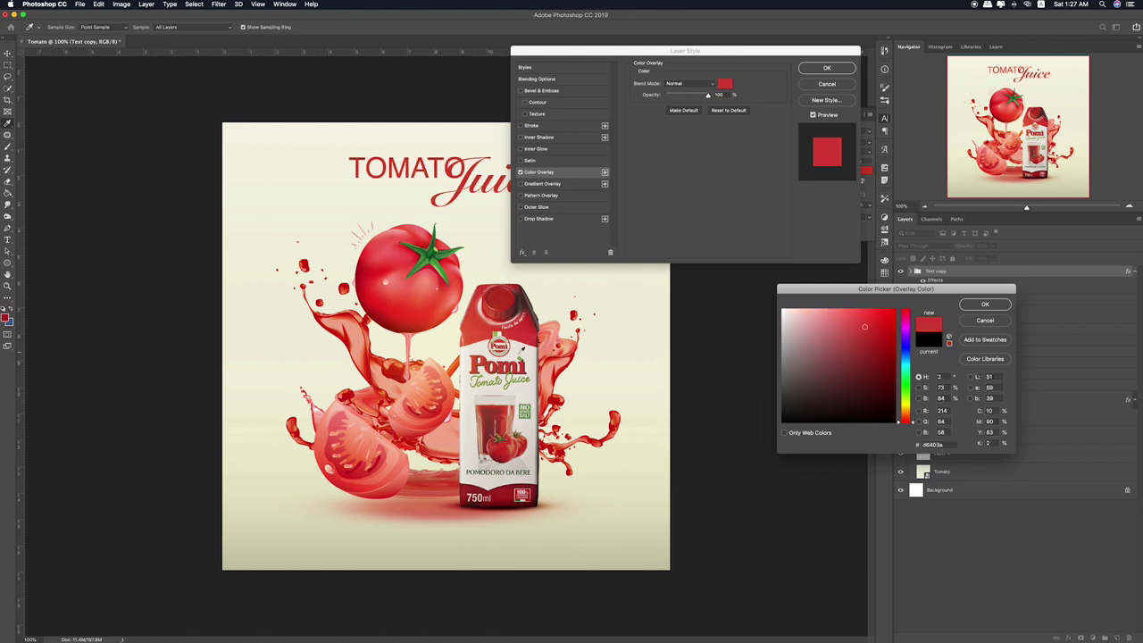
click(465, 378)
click(407, 393)
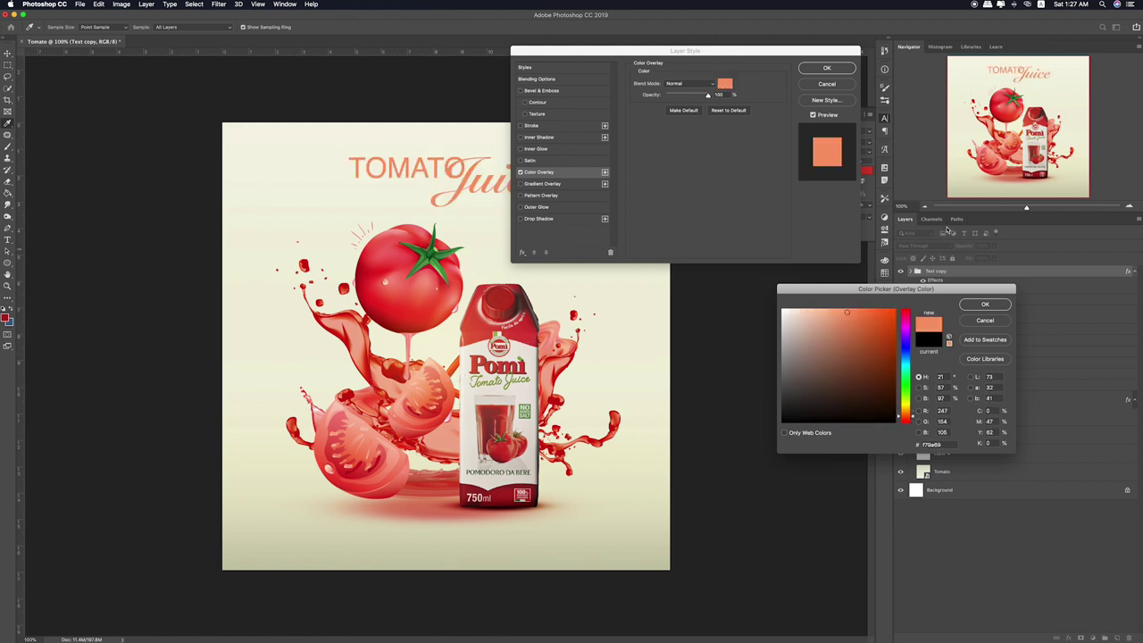
click(984, 303)
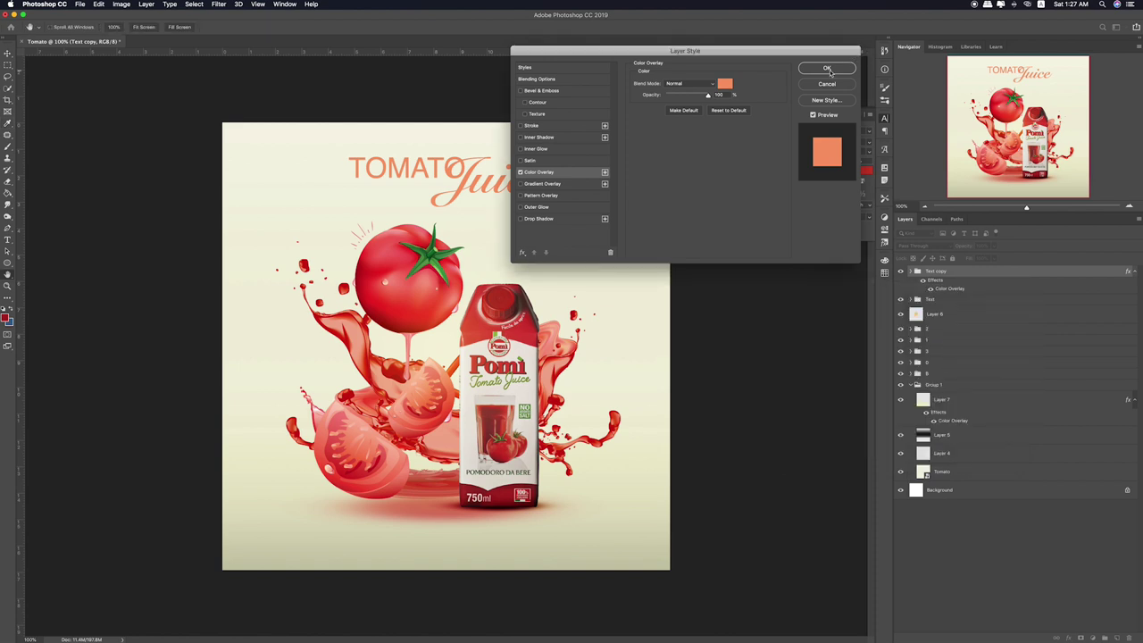
click(828, 70)
Compare the overlay, then hide the Text copy and original Text groups
click(901, 272)
click(900, 273)
click(901, 272)
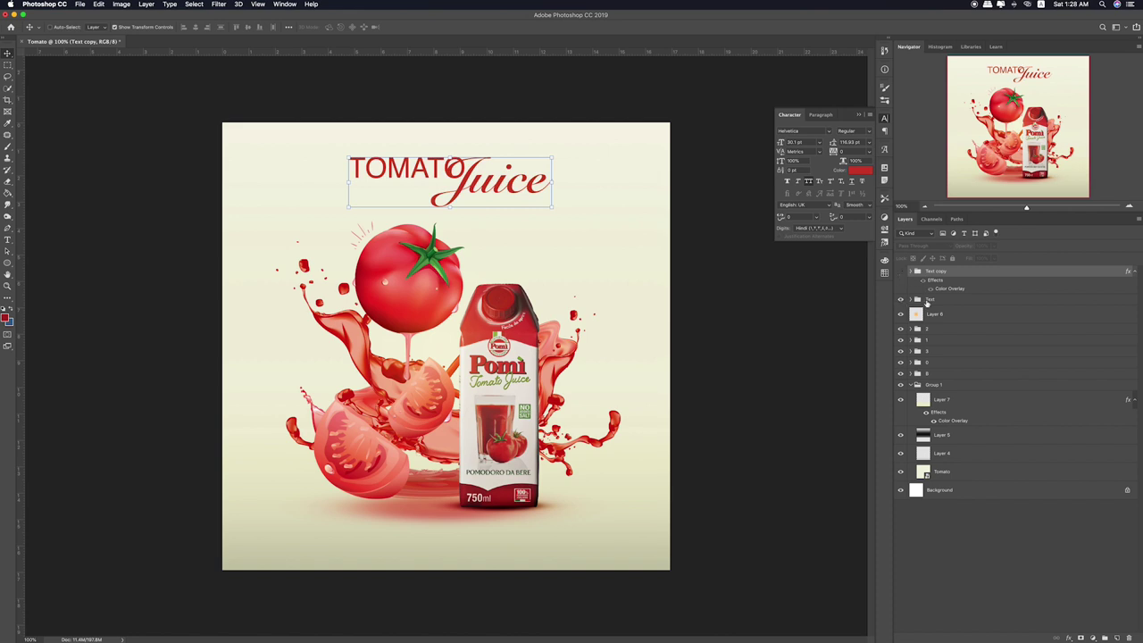
click(920, 302)
Add a 2Strip.look Color Lookup above Layer 6 at about 16% opacity
click(951, 324)
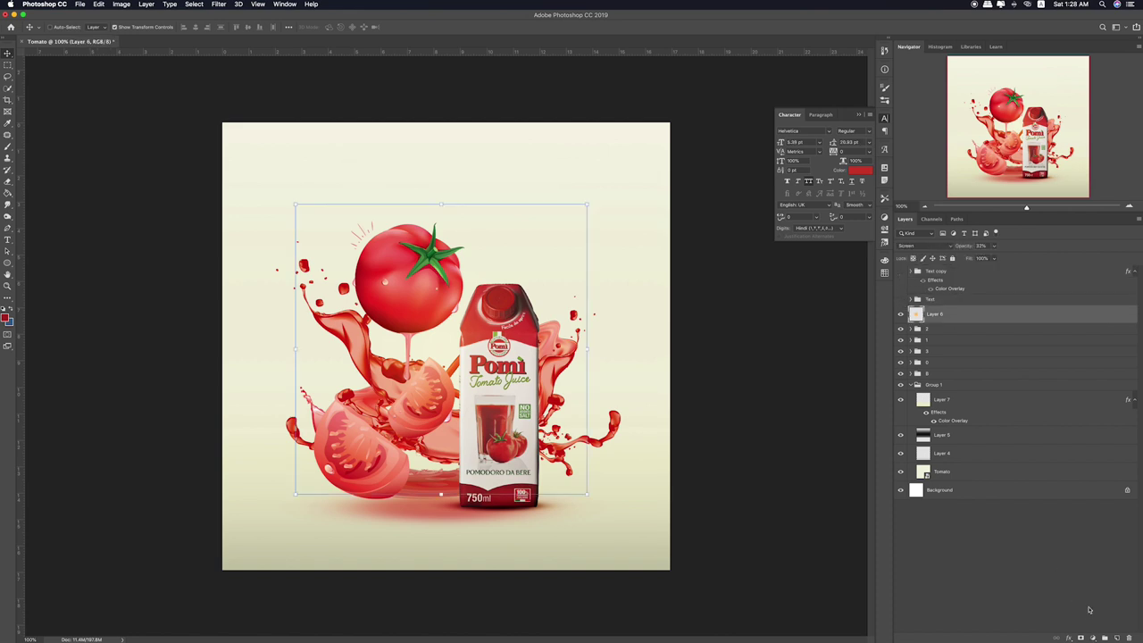
click(1092, 638)
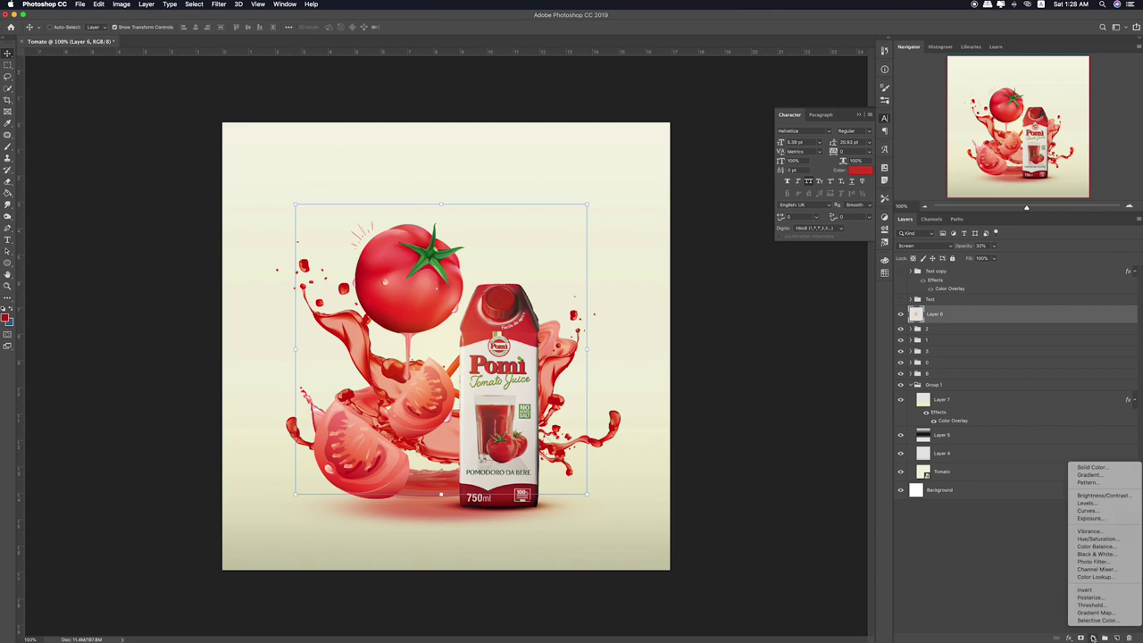
click(1096, 577)
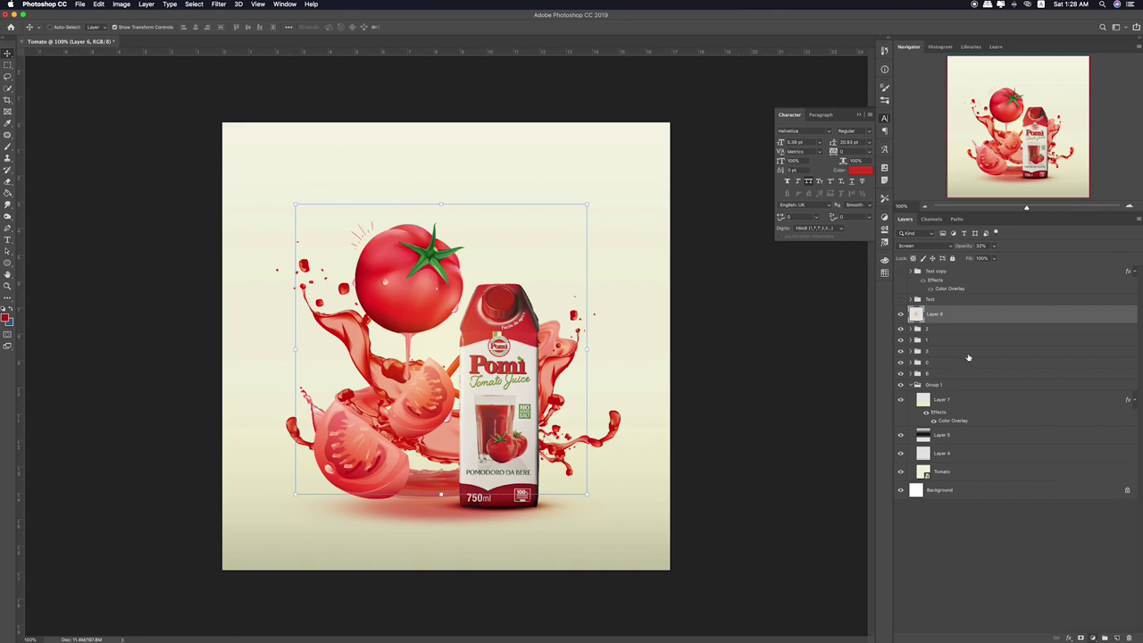
click(858, 246)
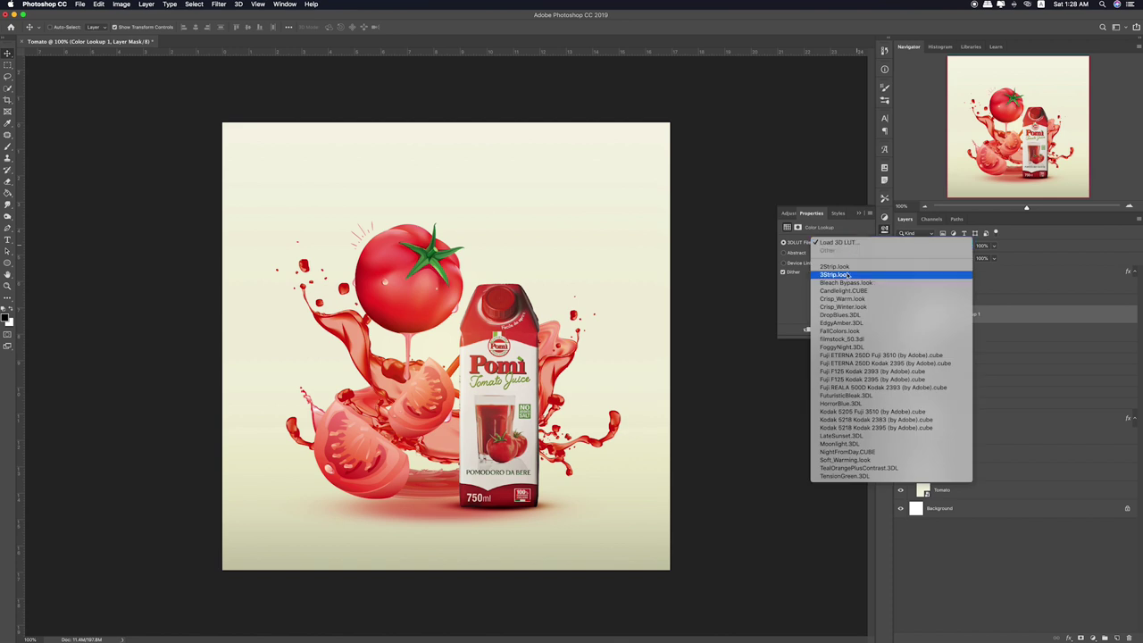
click(843, 266)
drag(997, 249, 960, 258)
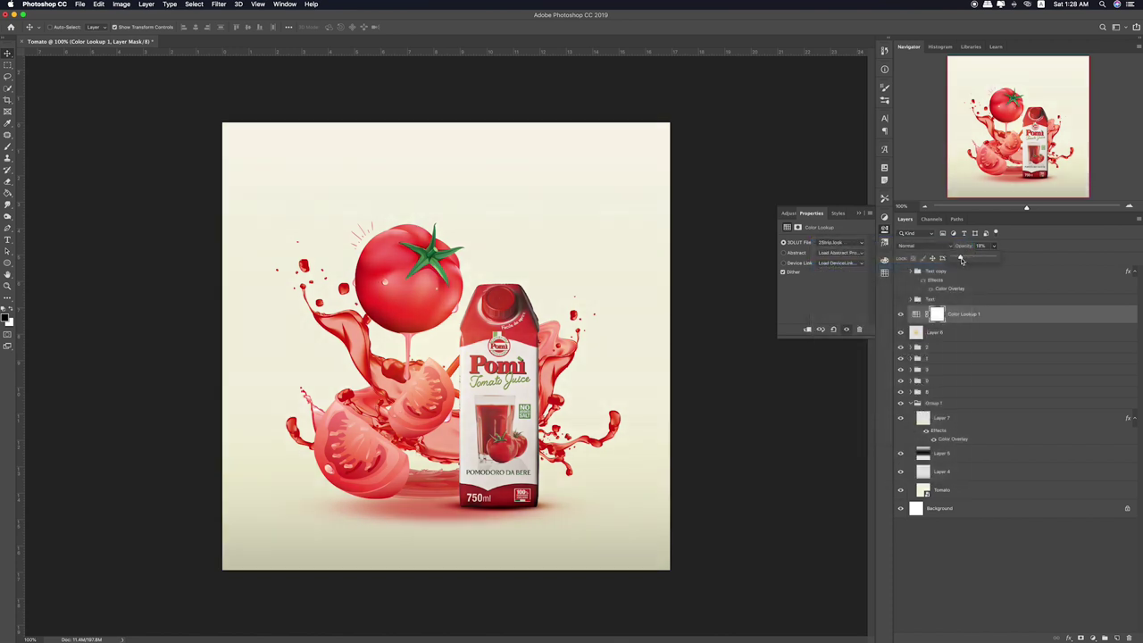
click(972, 318)
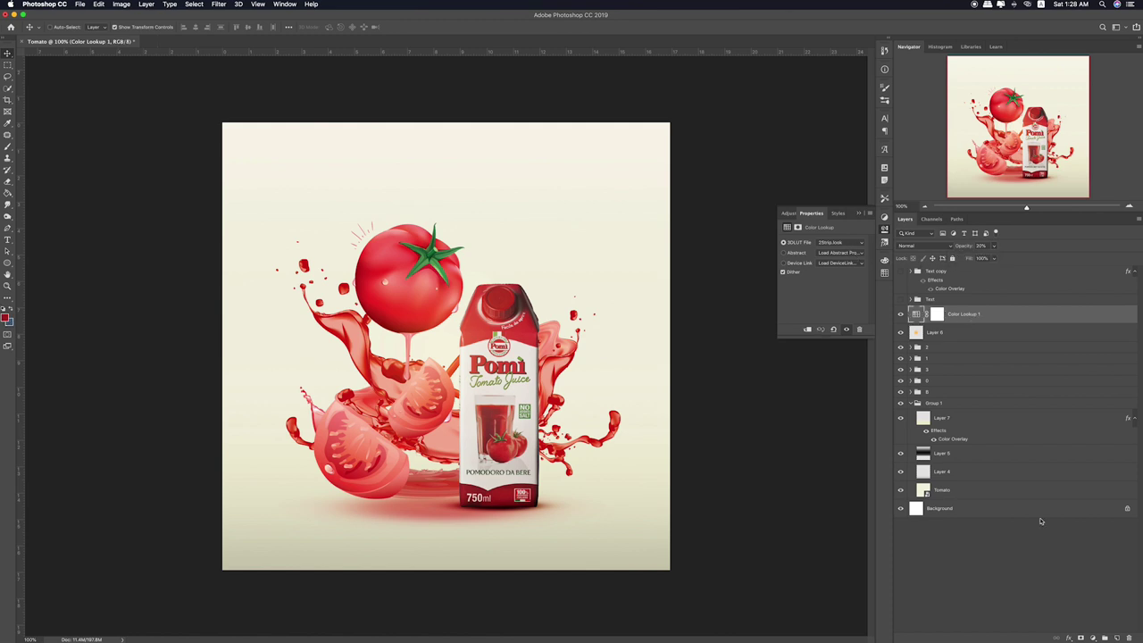
Add a second 2Strip Color Lookup layer at about 40% opacity
click(1093, 637)
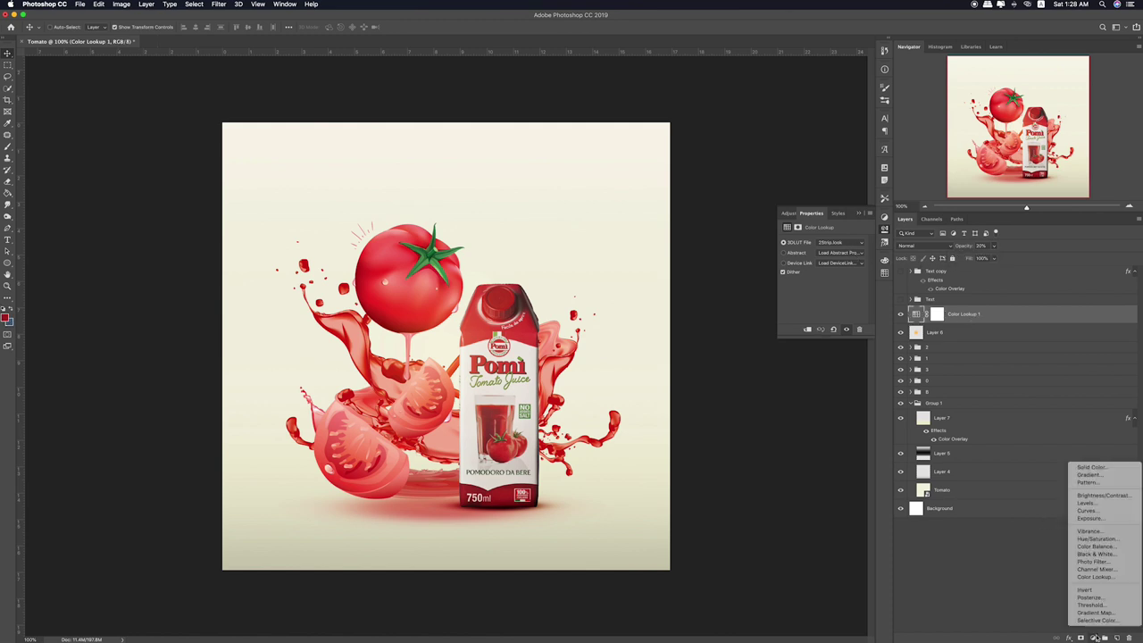
click(1107, 580)
click(830, 256)
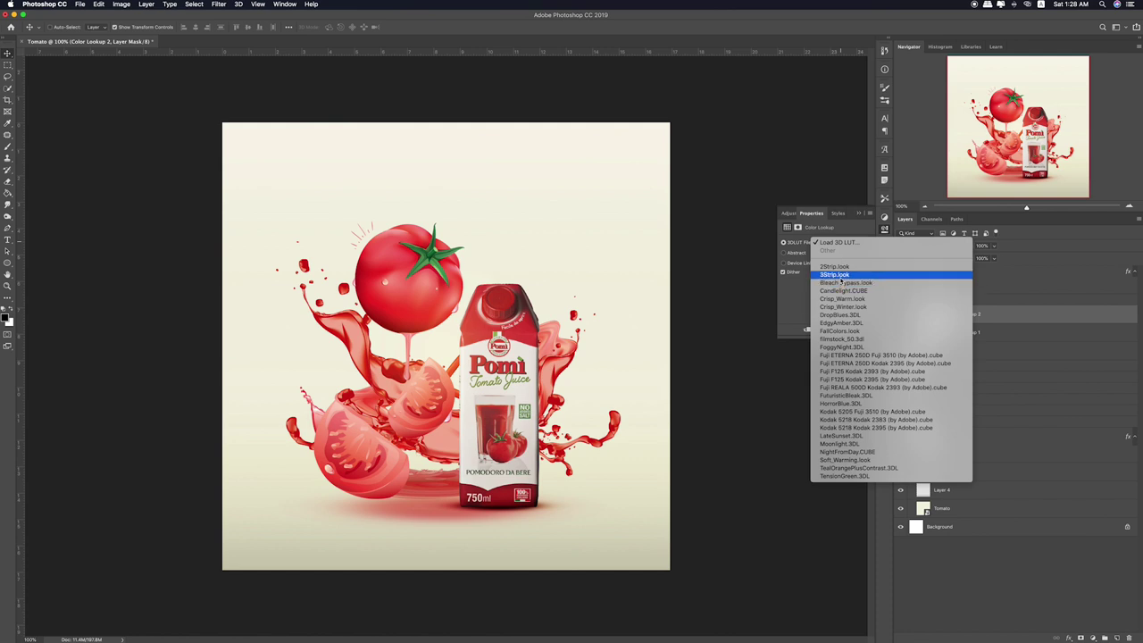
click(964, 262)
drag(993, 246, 969, 258)
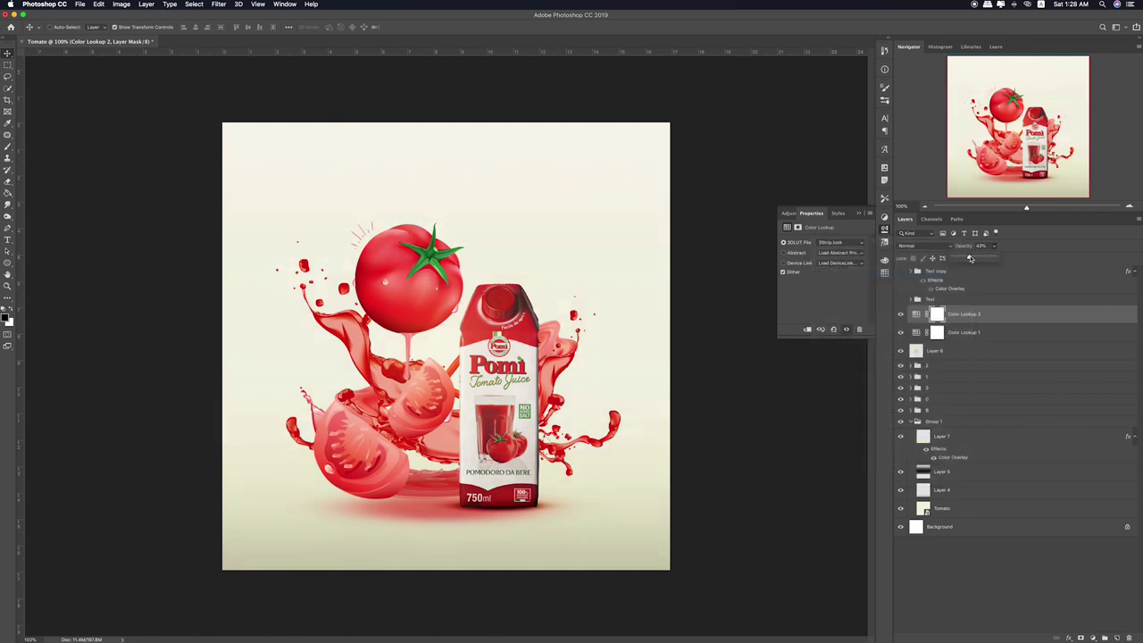
click(900, 314)
key(ctrl+2)
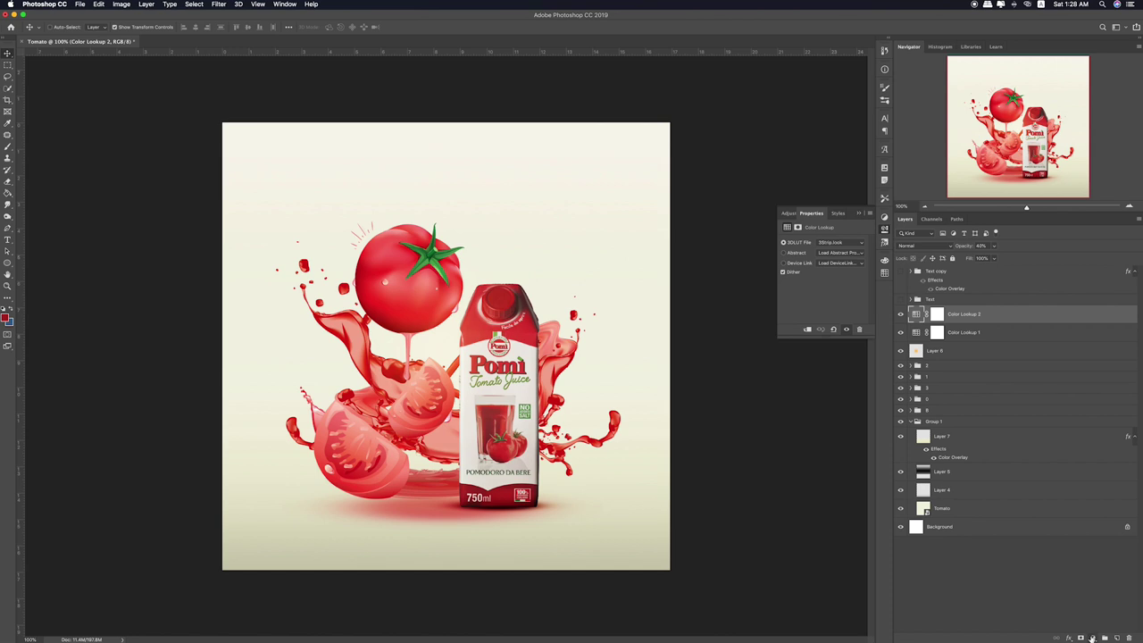
click(1091, 638)
Add a dark maroon Solid Color fill in Soft Light at roughly a third opacity
click(1089, 470)
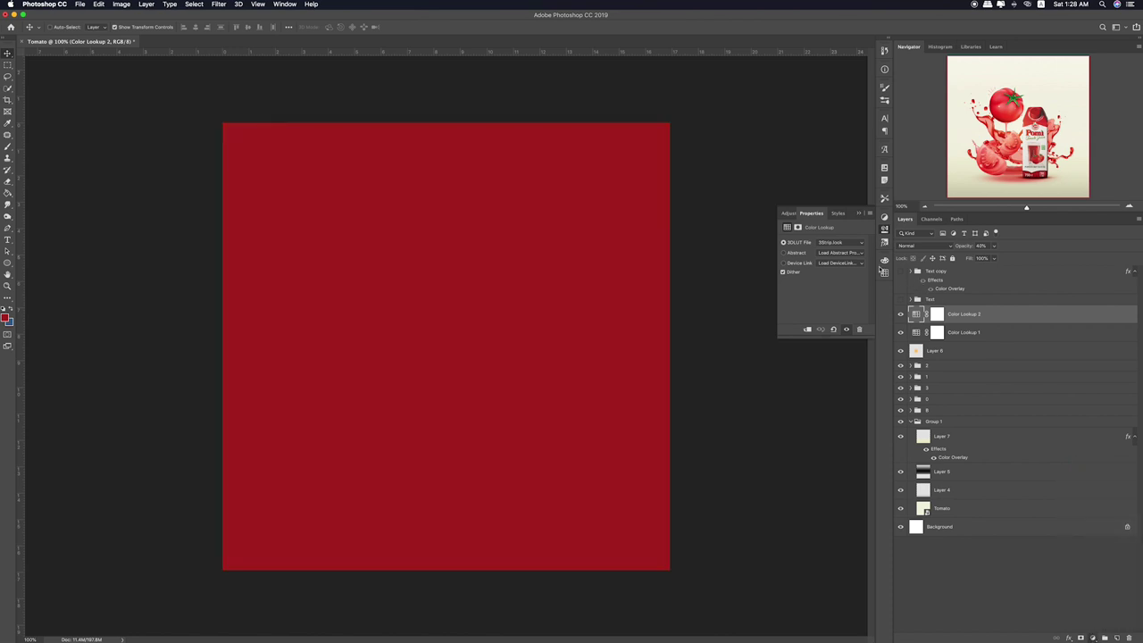
drag(876, 338, 860, 387)
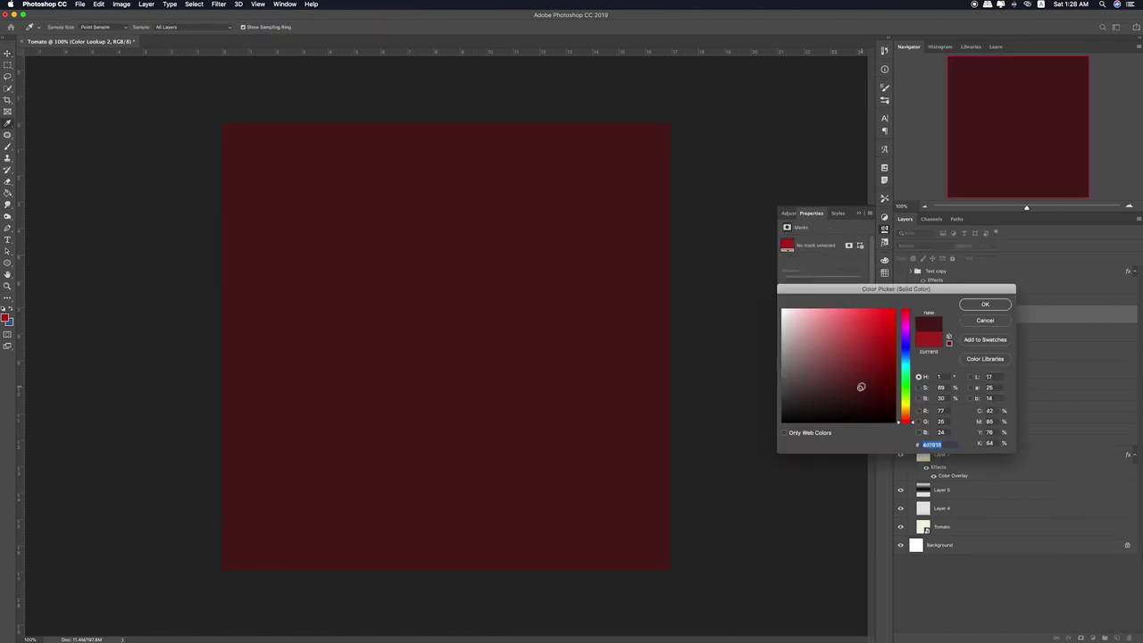
click(985, 303)
click(912, 245)
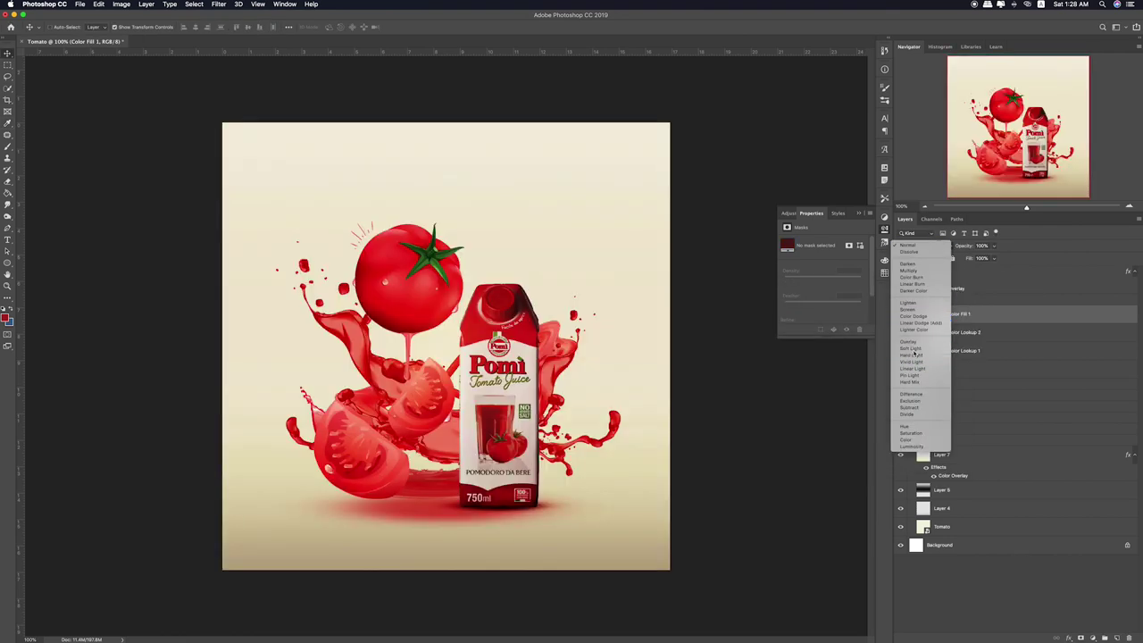
click(911, 348)
drag(996, 248, 975, 263)
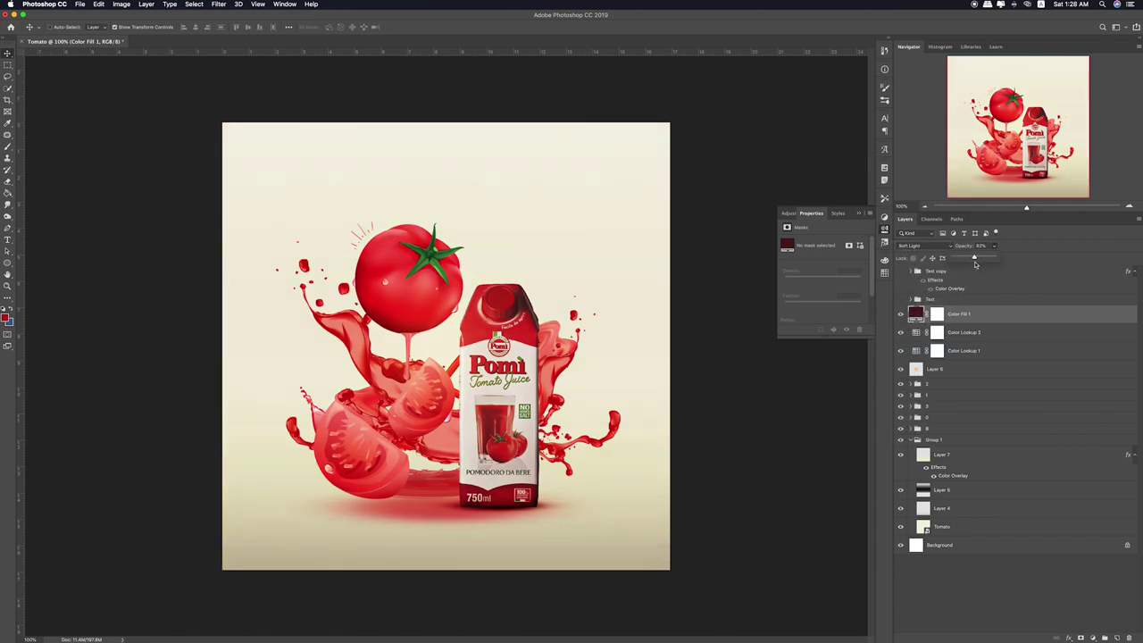
click(900, 314)
drag(993, 245, 987, 259)
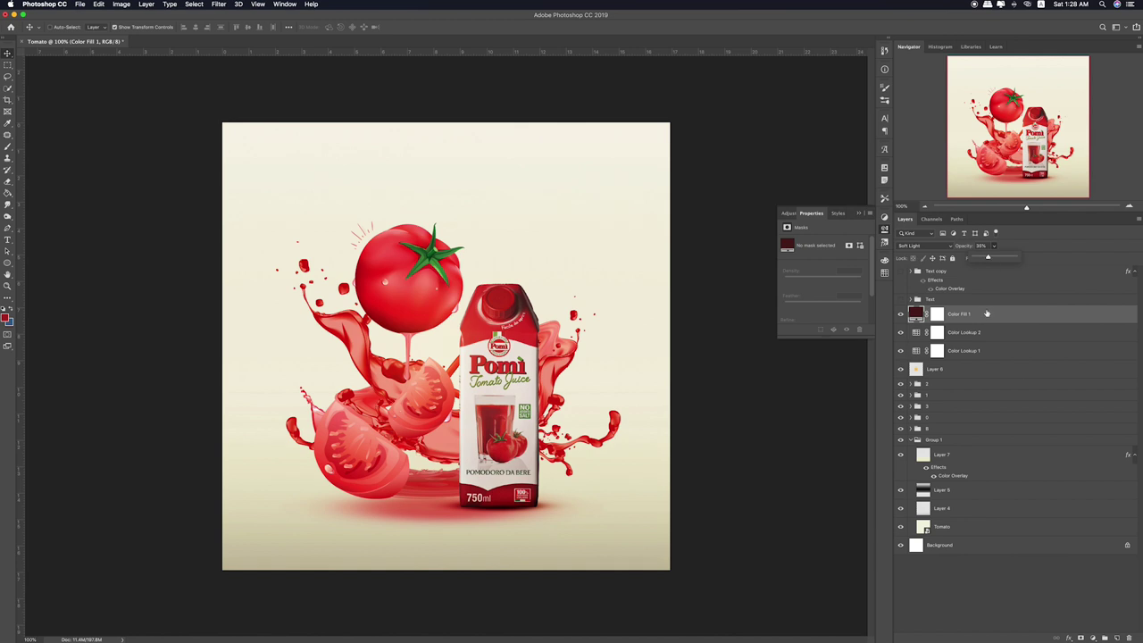
click(1092, 637)
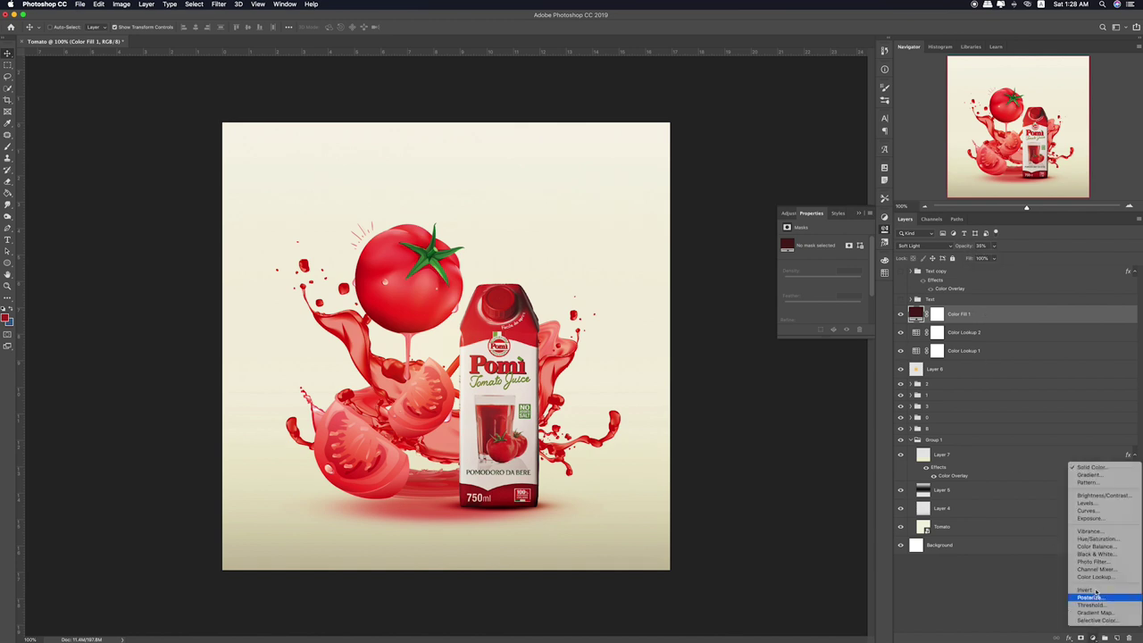
Add a Hue/Saturation layer with slightly raised saturation and group the four adjustment layers
click(1095, 538)
mouse_move(822, 293)
mouse_down()
mouse_move(832, 296)
mouse_move(818, 295)
mouse_move(827, 279)
mouse_move(826, 312)
mouse_up()
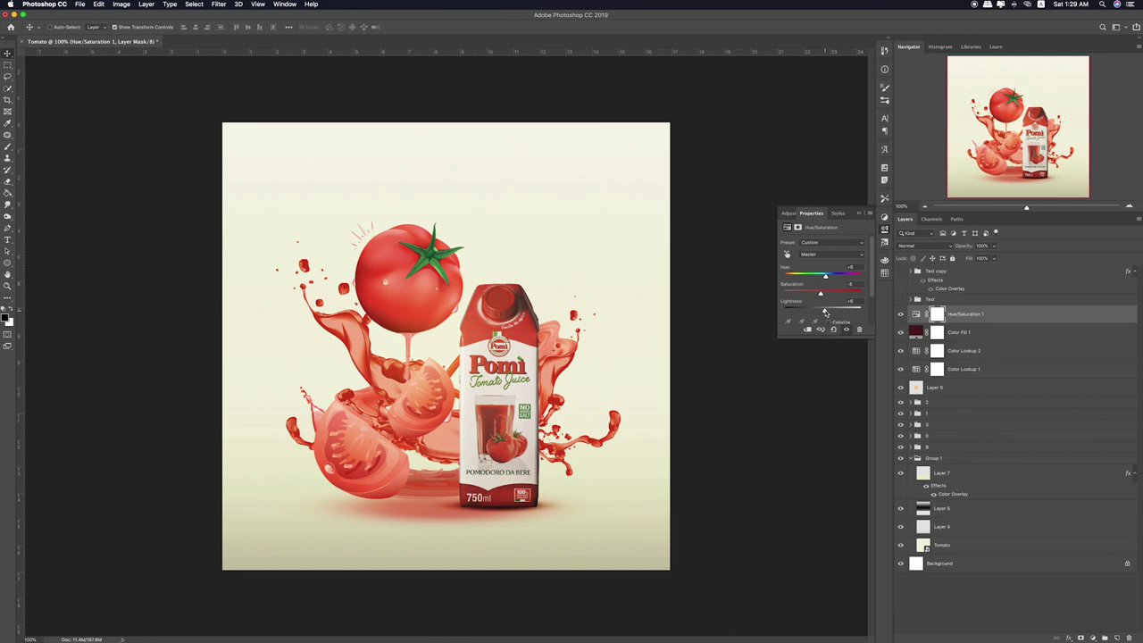
click(915, 315)
drag(900, 368, 900, 314)
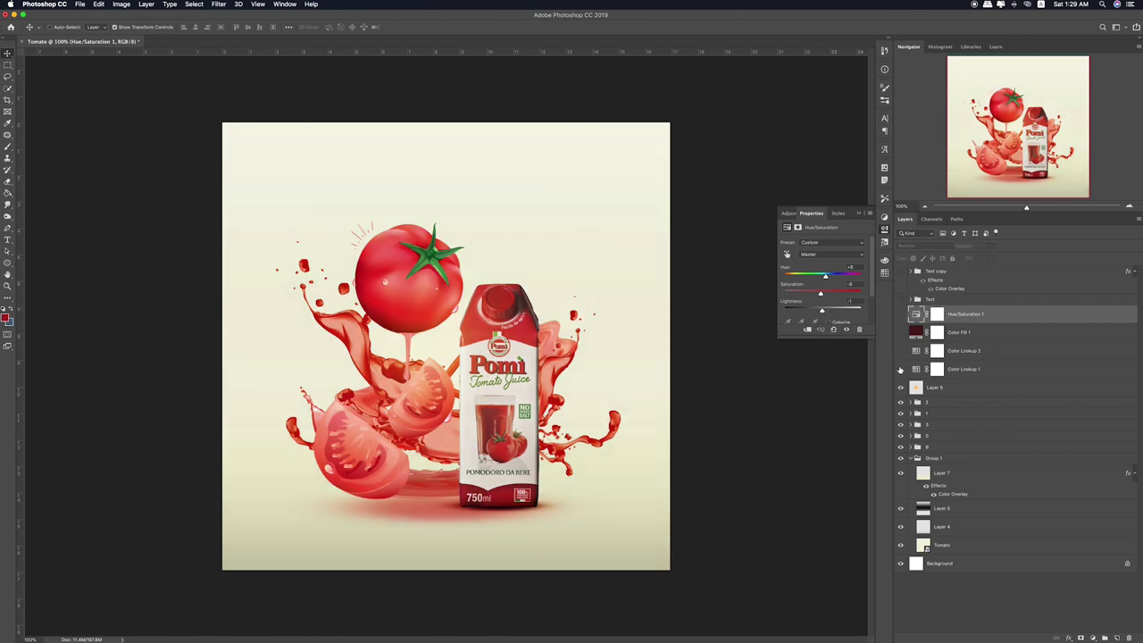
shift+click(988, 372)
key(ctrl+g)
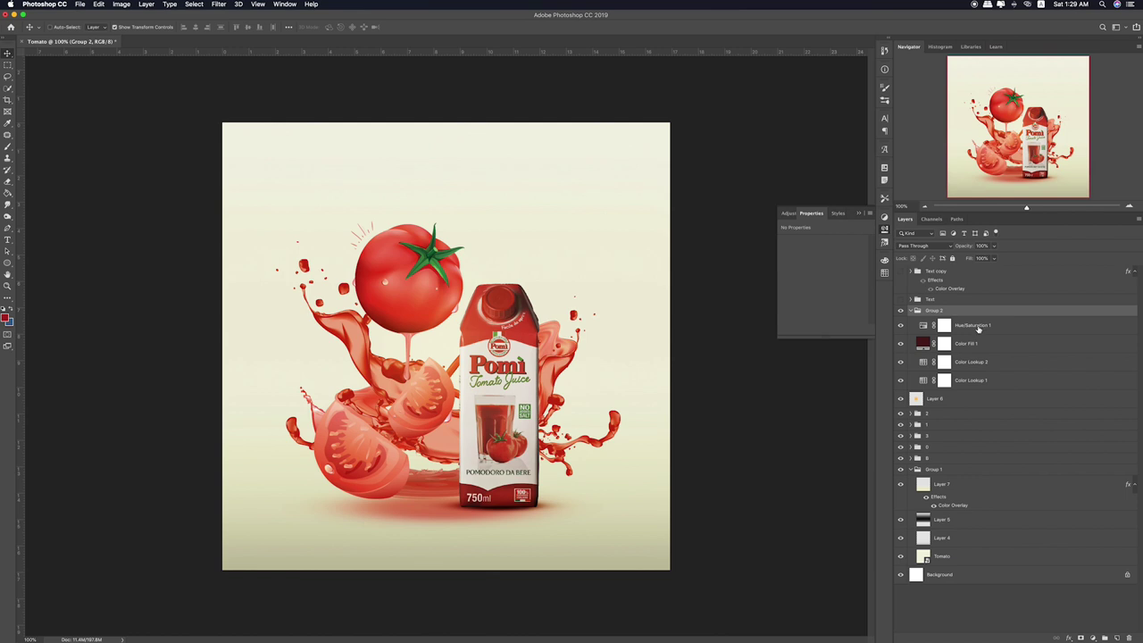
Add a Vibrance layer in the group set to about -10 vibrance and +2 saturation
click(920, 325)
click(1092, 637)
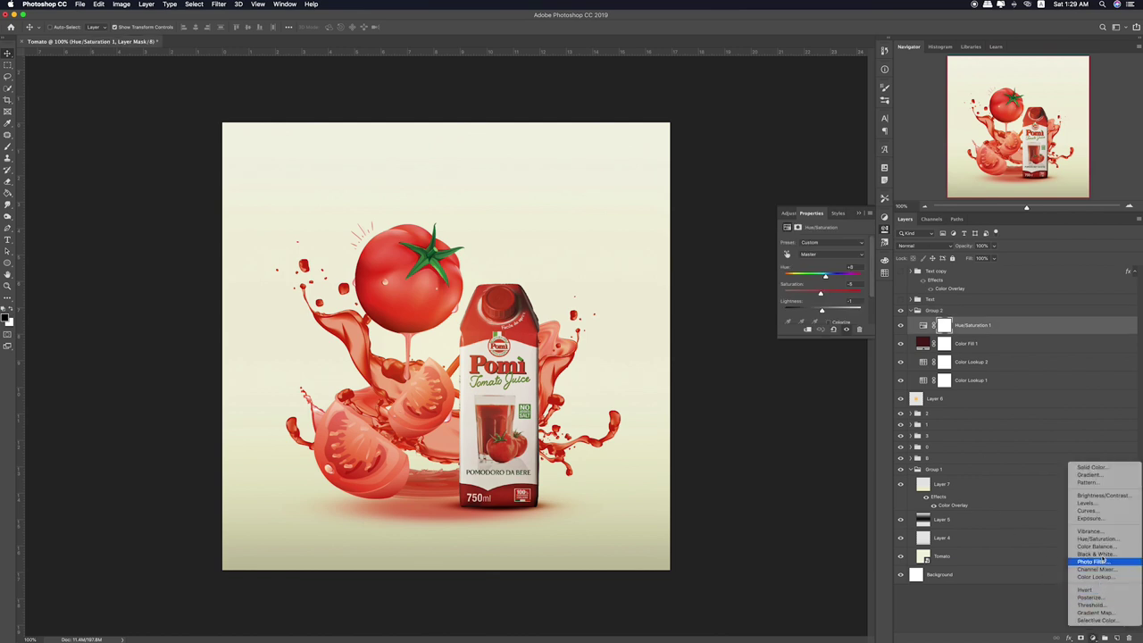
click(1104, 533)
mouse_move(822, 268)
mouse_down()
mouse_move(837, 269)
mouse_move(823, 269)
mouse_move(818, 254)
mouse_up()
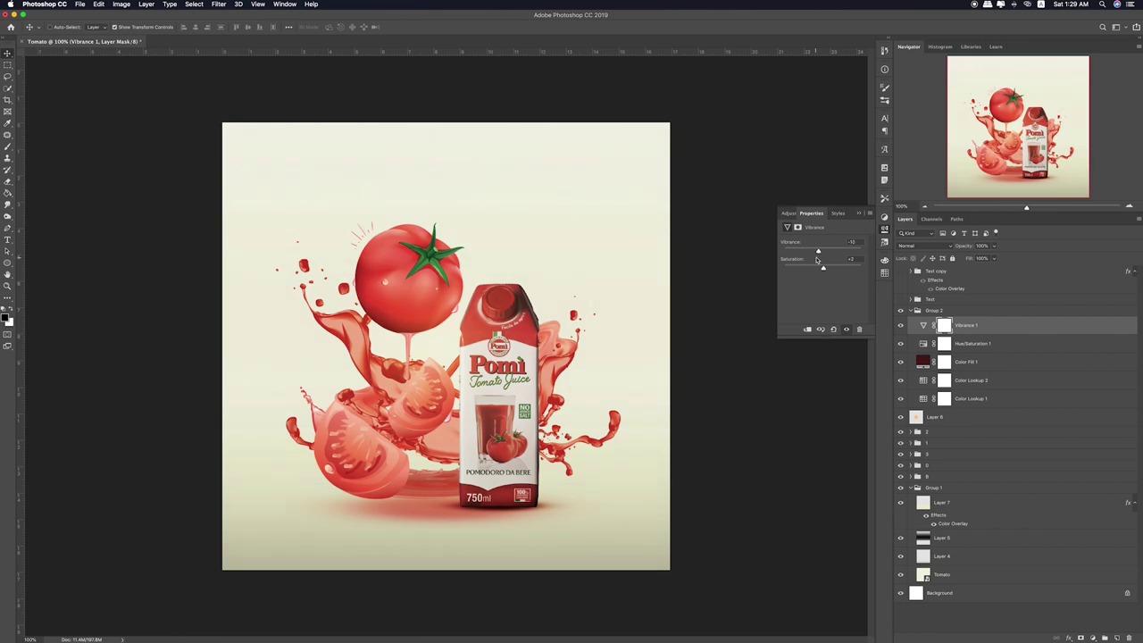
Compare the dark-red Text title with the Text copy version, leaving Text copy hidden
click(937, 310)
click(900, 299)
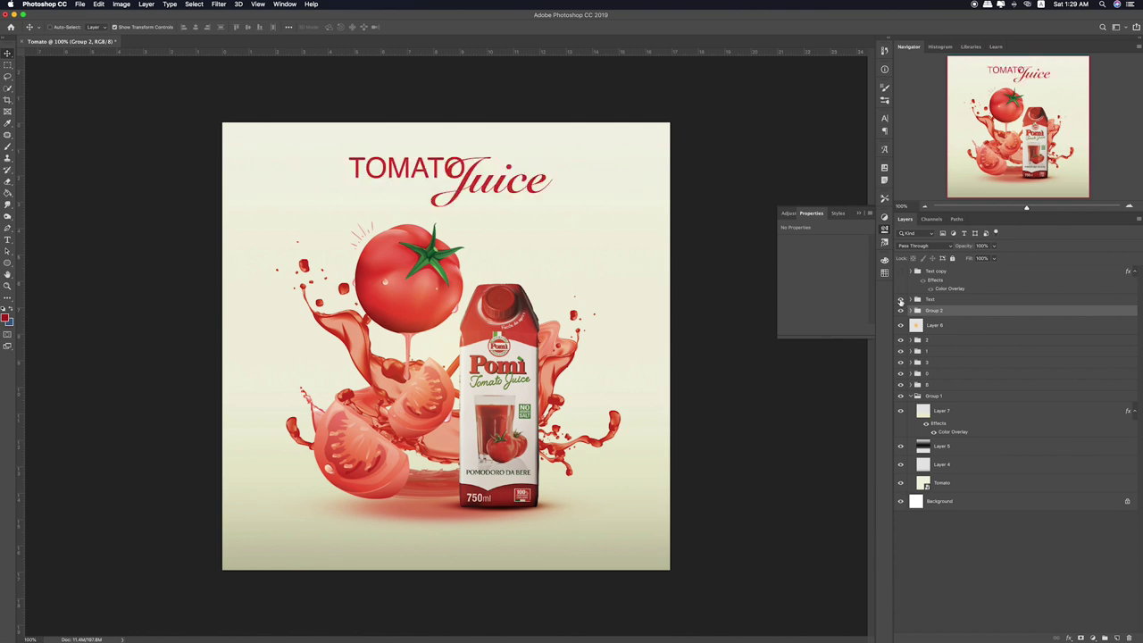
click(900, 300)
click(899, 299)
click(900, 271)
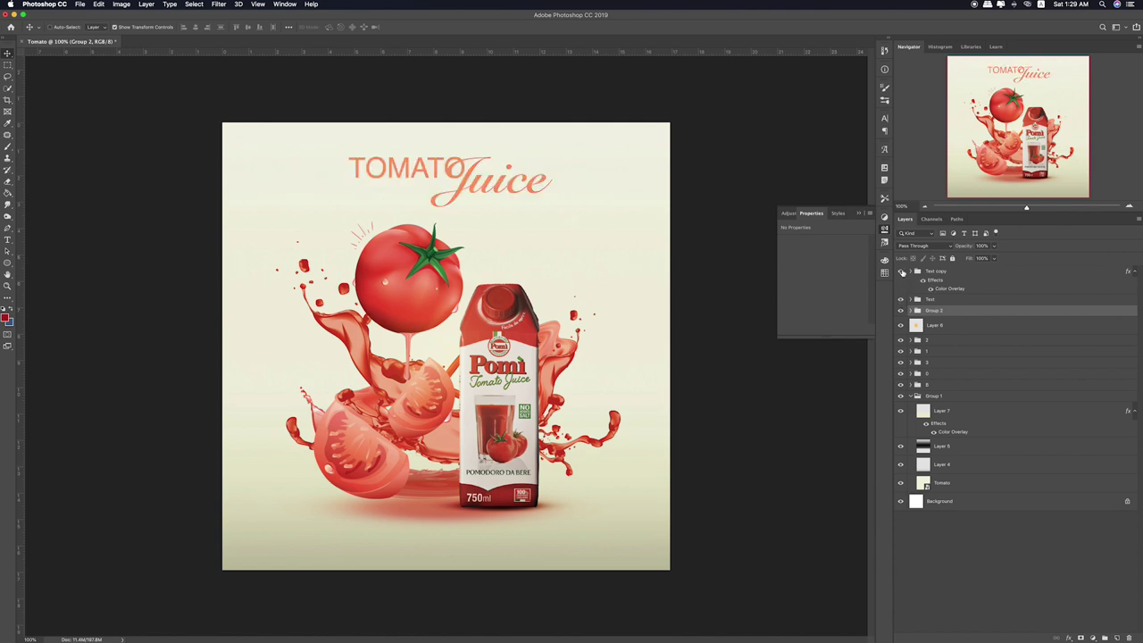
click(901, 271)
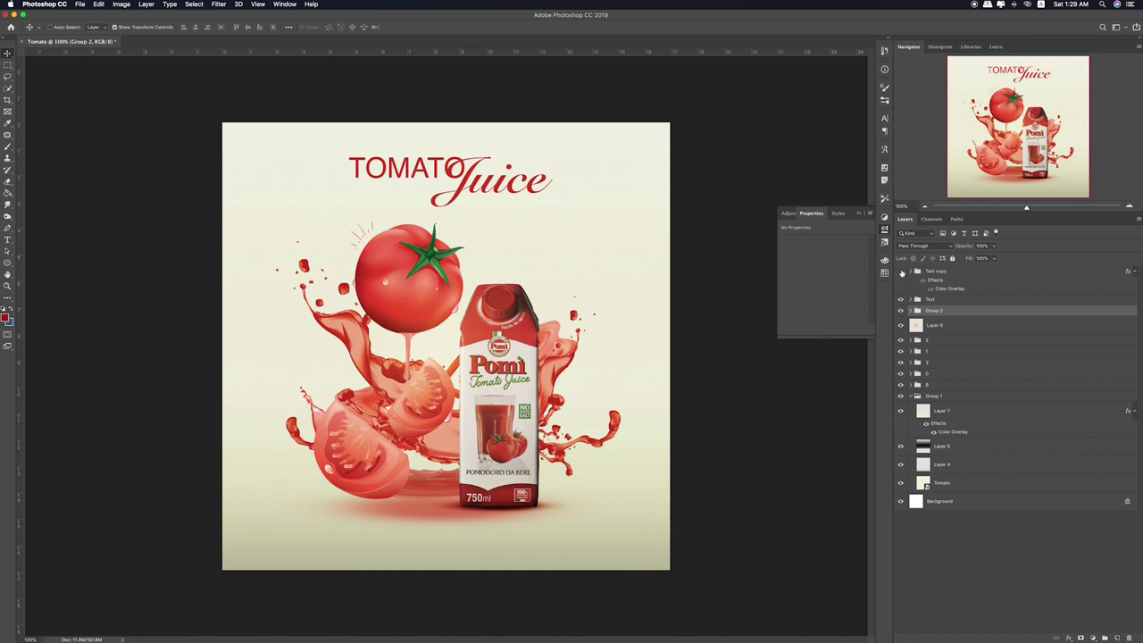
click(912, 274)
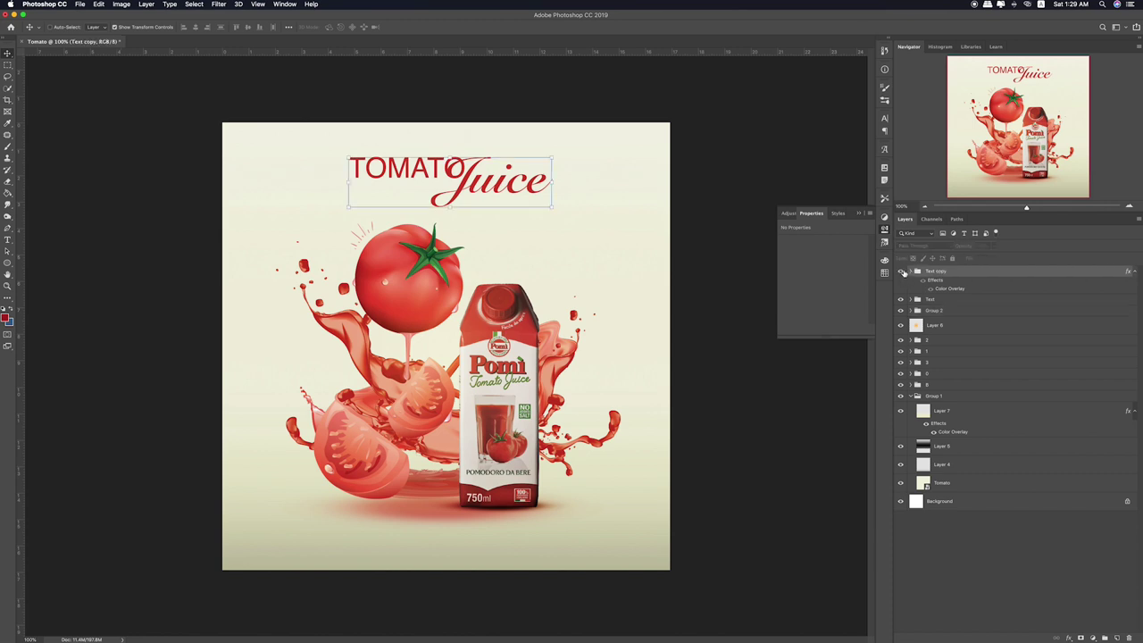
click(901, 272)
click(901, 271)
Move the TOMATO Juice Text layer slightly lower on the poster
click(942, 302)
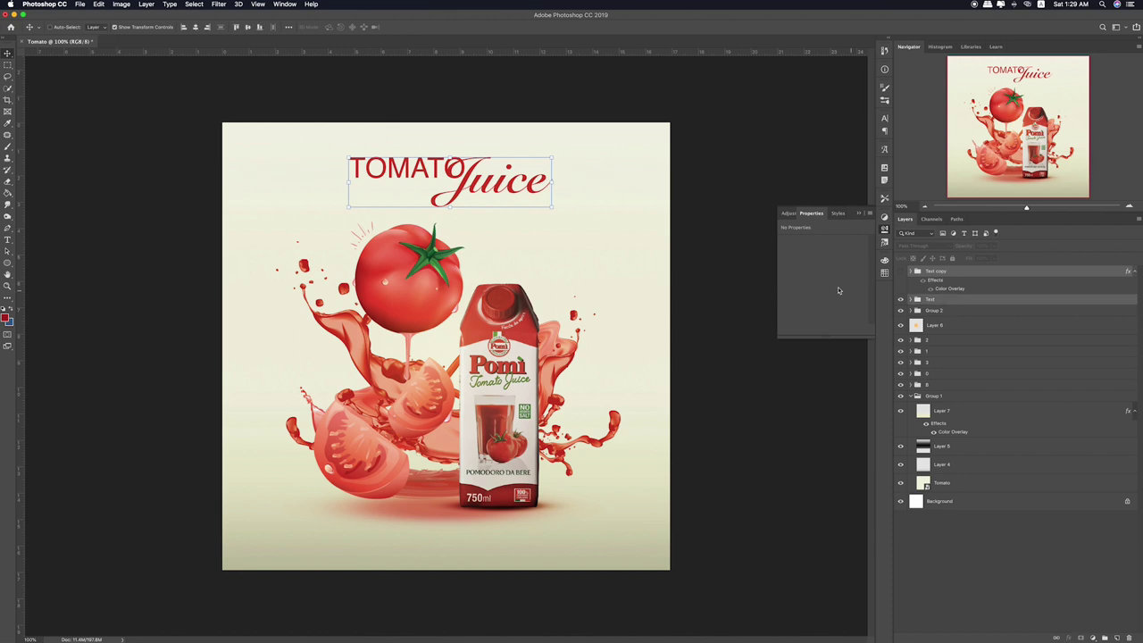
drag(506, 188, 515, 197)
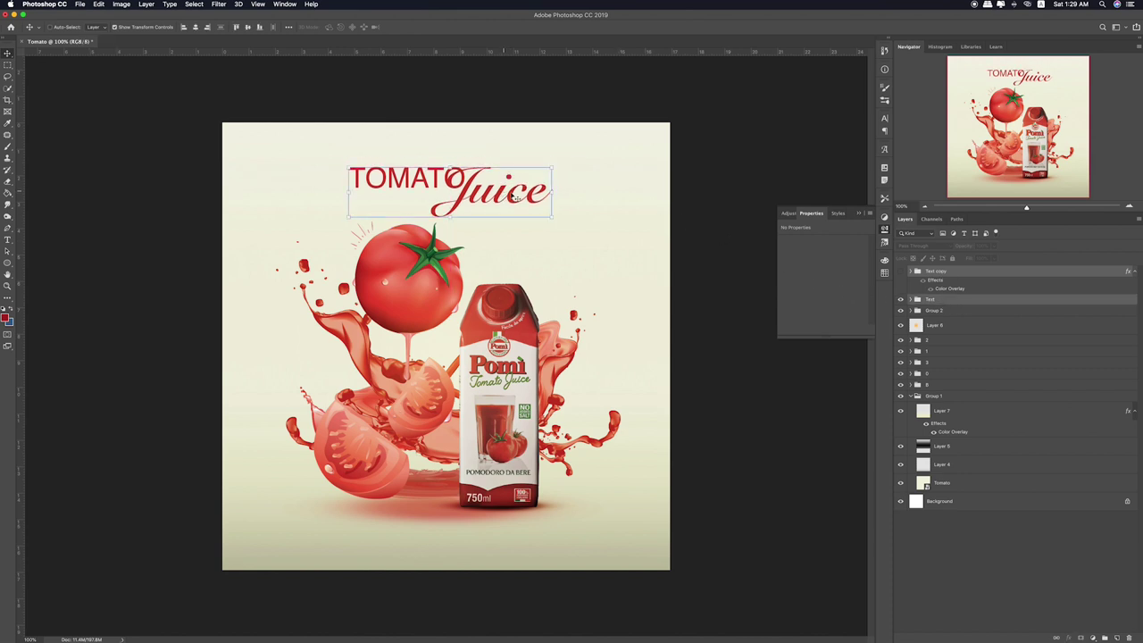
click(8, 65)
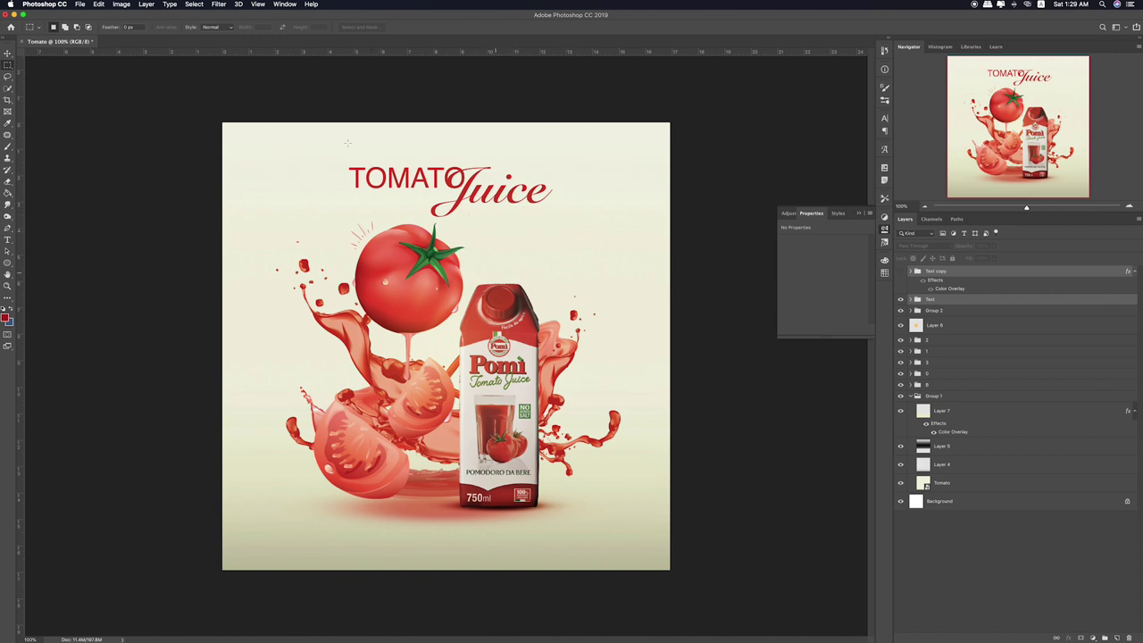
Save the poster to the Desktop as GIF 1.psd
click(82, 3)
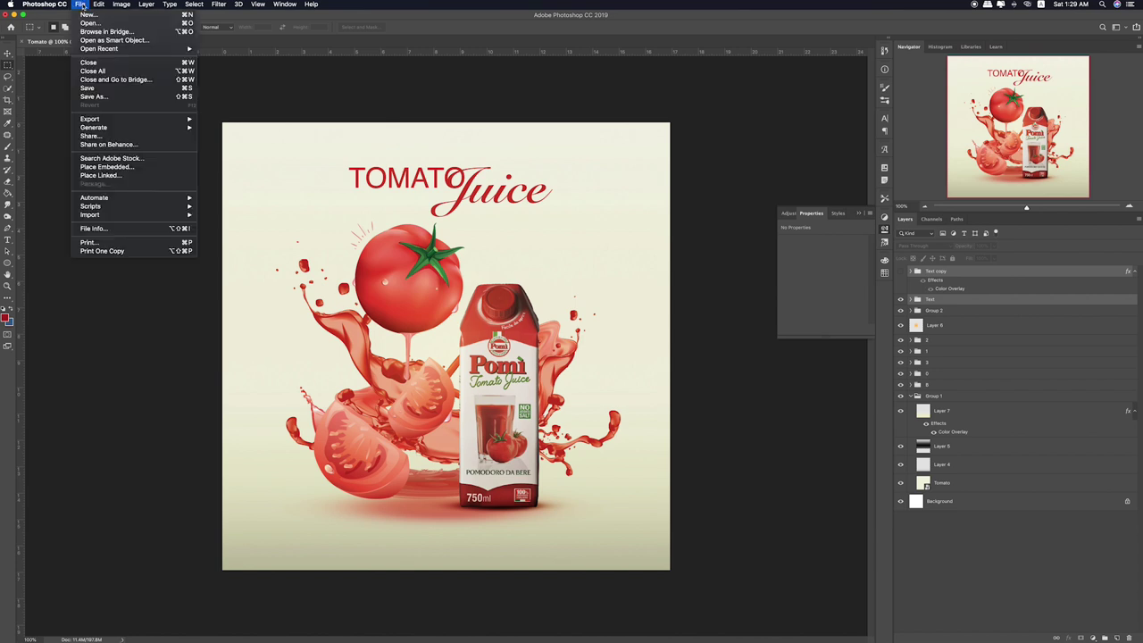
click(96, 97)
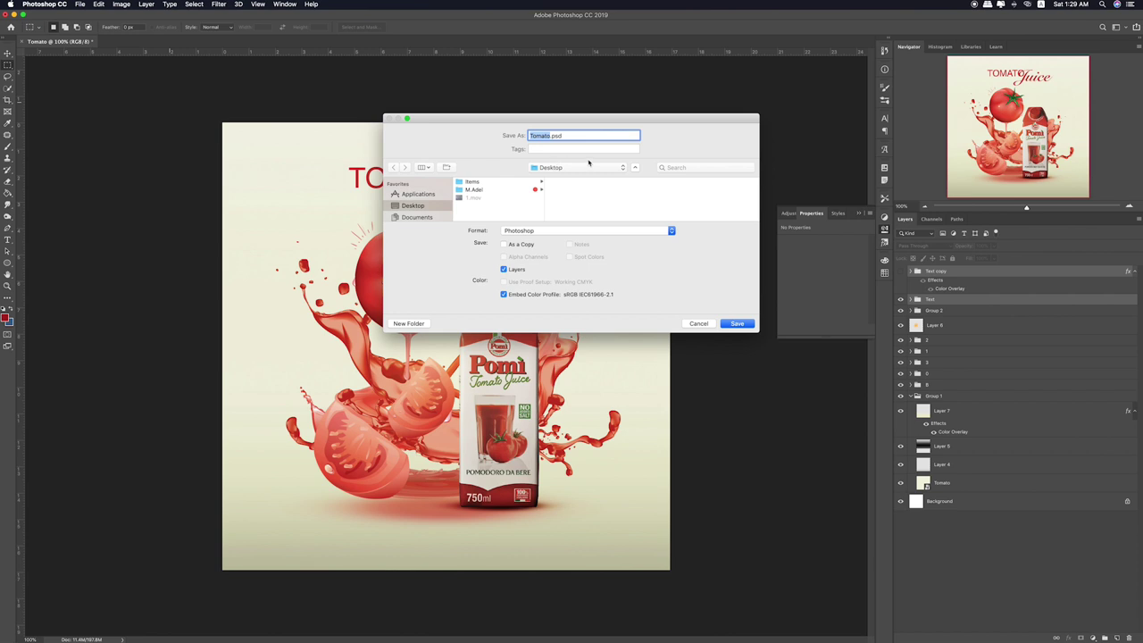
text(RSD)
key(BackSpace)
key(BackSpace)
text(G)
click(734, 324)
Save a JPEG copy, GIF 1.jpg, accepting the default JPEG options
click(80, 4)
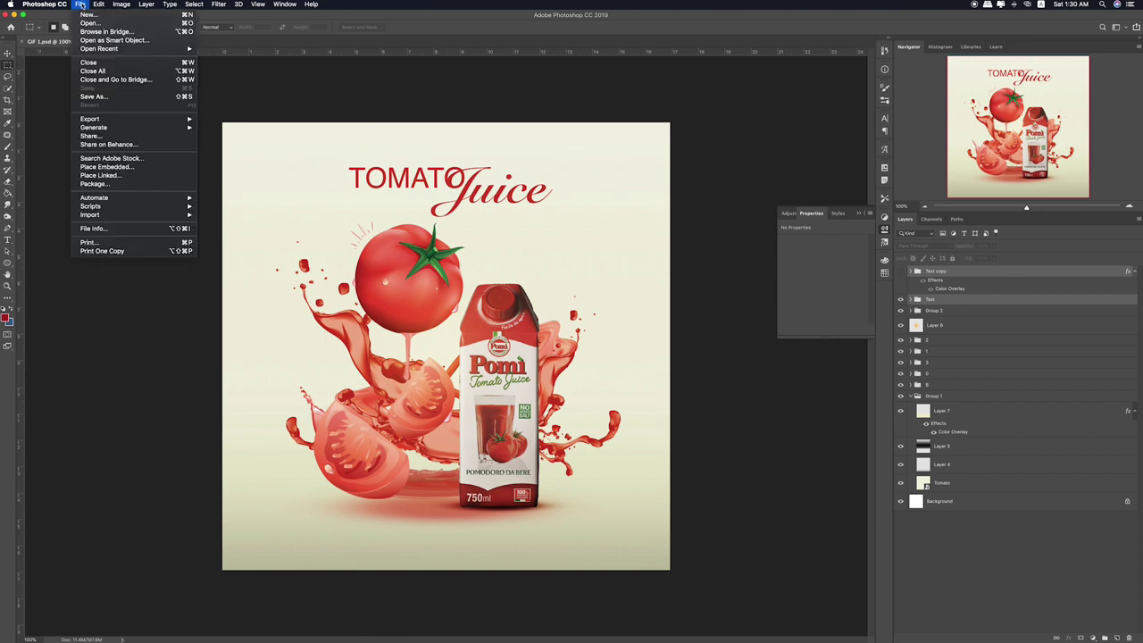
click(95, 97)
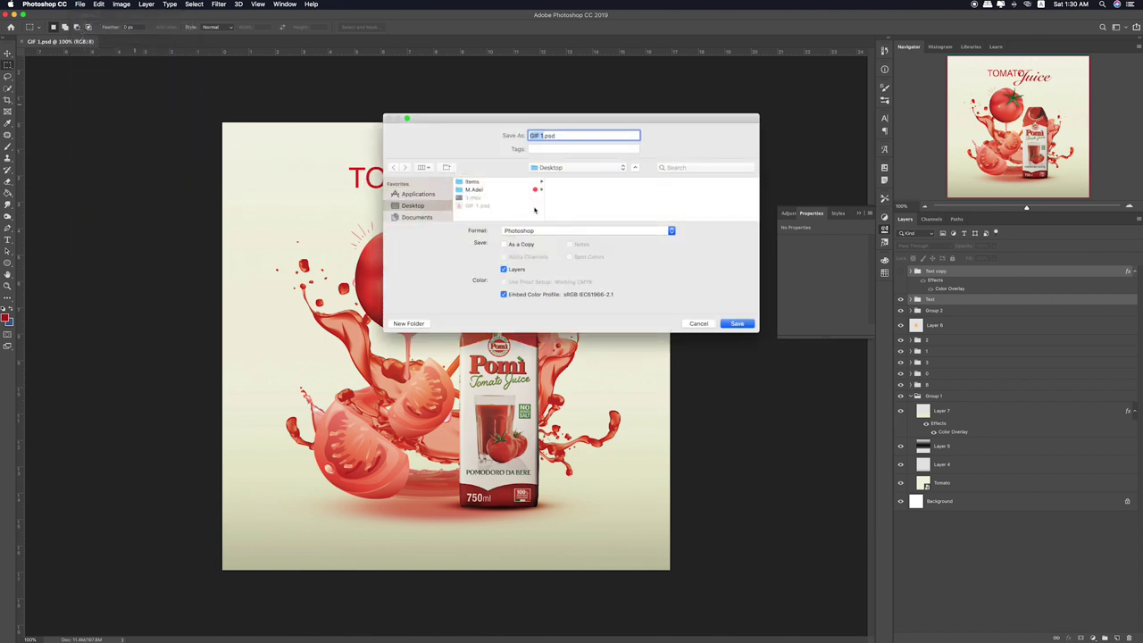
click(546, 229)
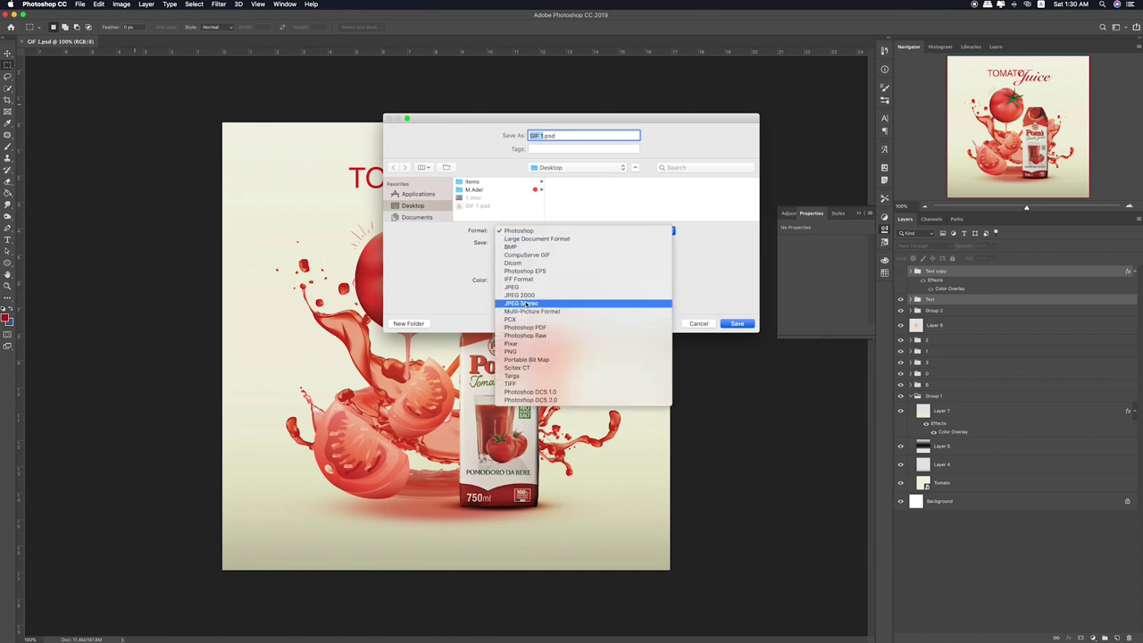
click(545, 287)
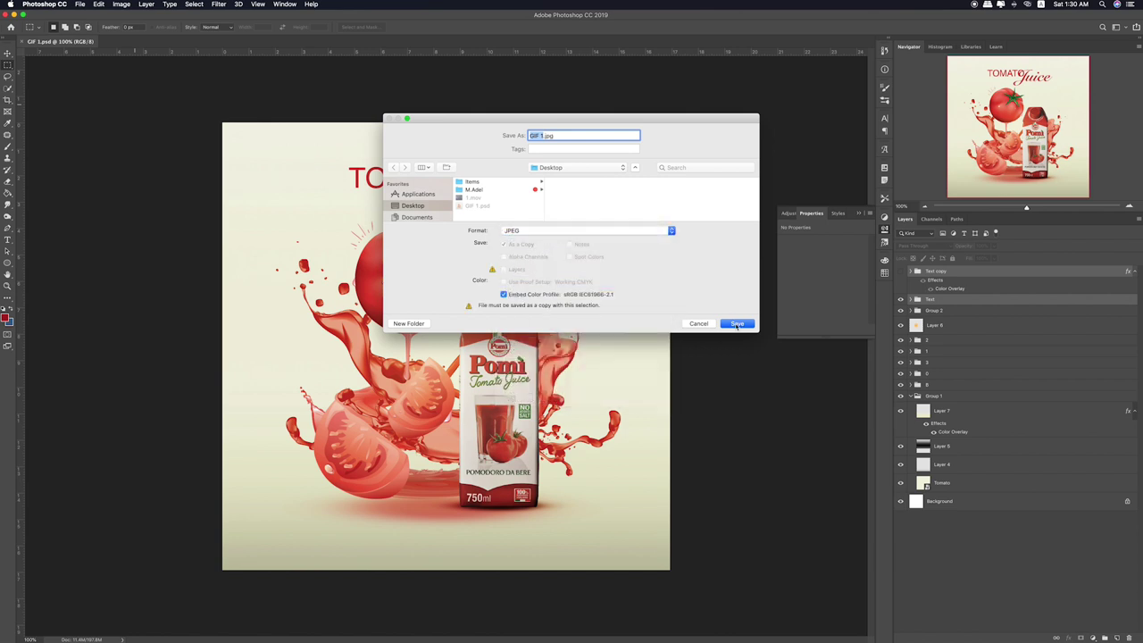
click(736, 324)
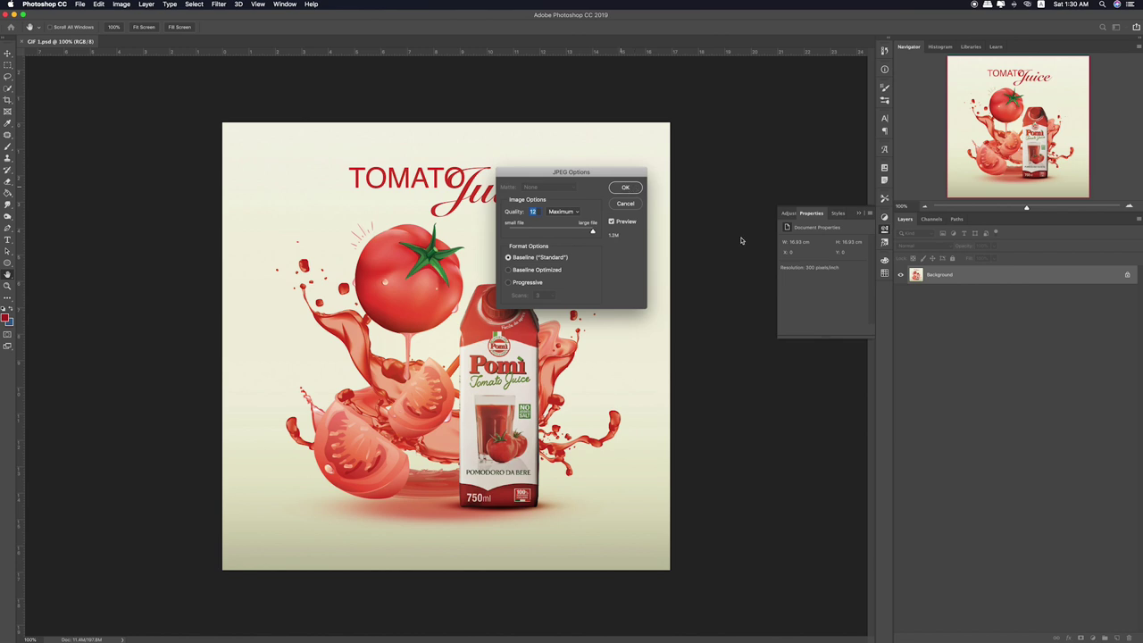
key(Return)
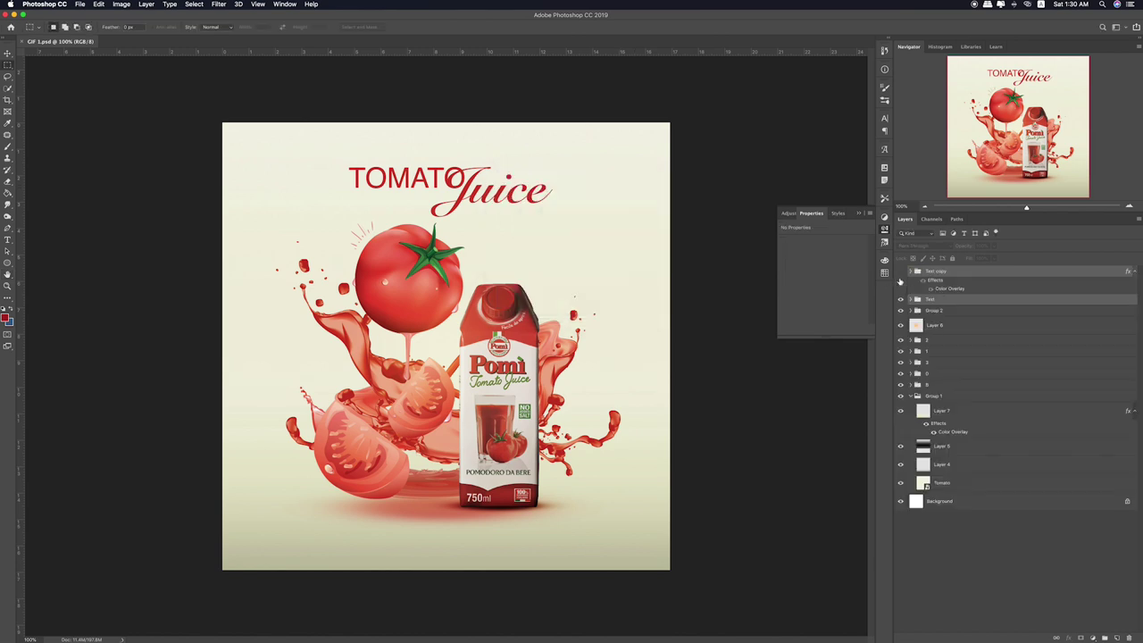
Toggle the Text, Text copy, Group 2 and Layer 8 visibility to inspect them
click(899, 299)
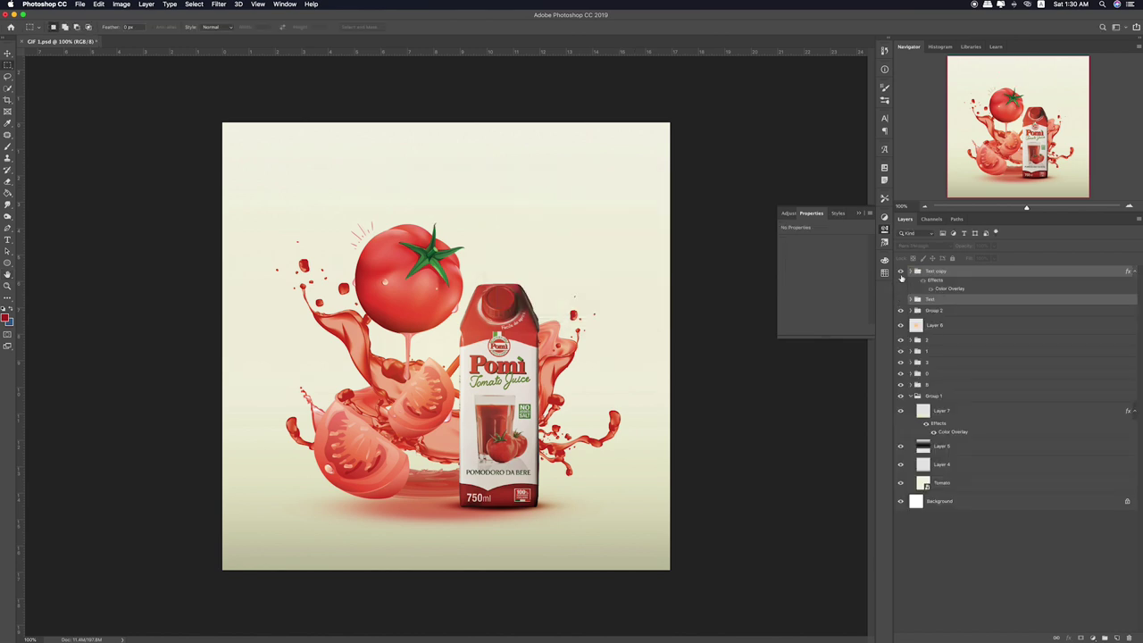
click(900, 272)
click(936, 313)
click(901, 311)
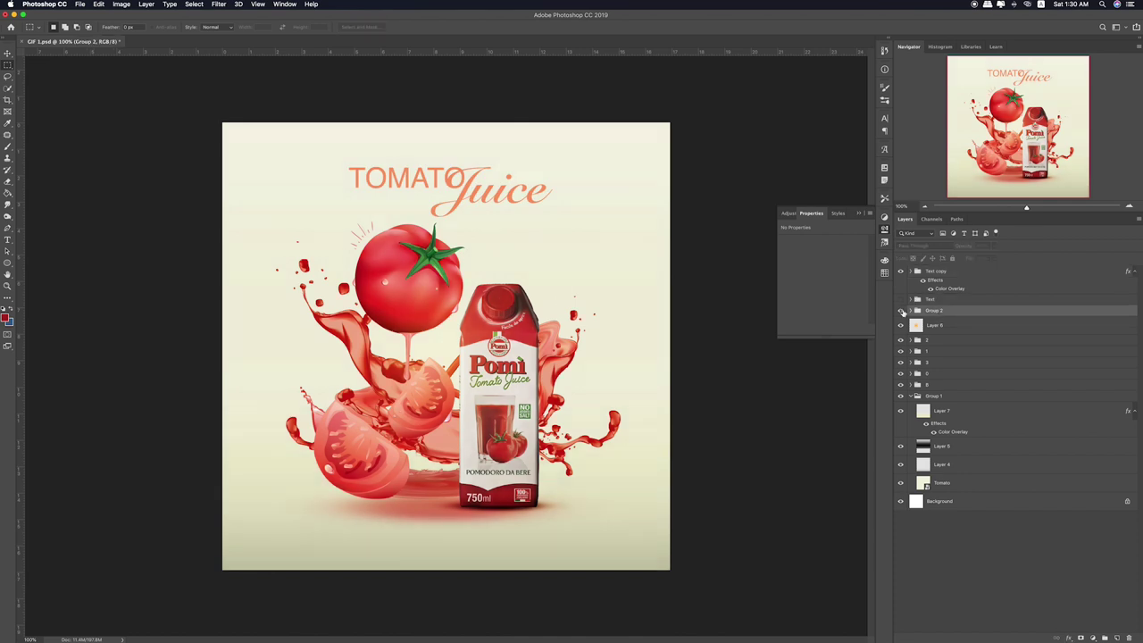
click(901, 311)
click(900, 326)
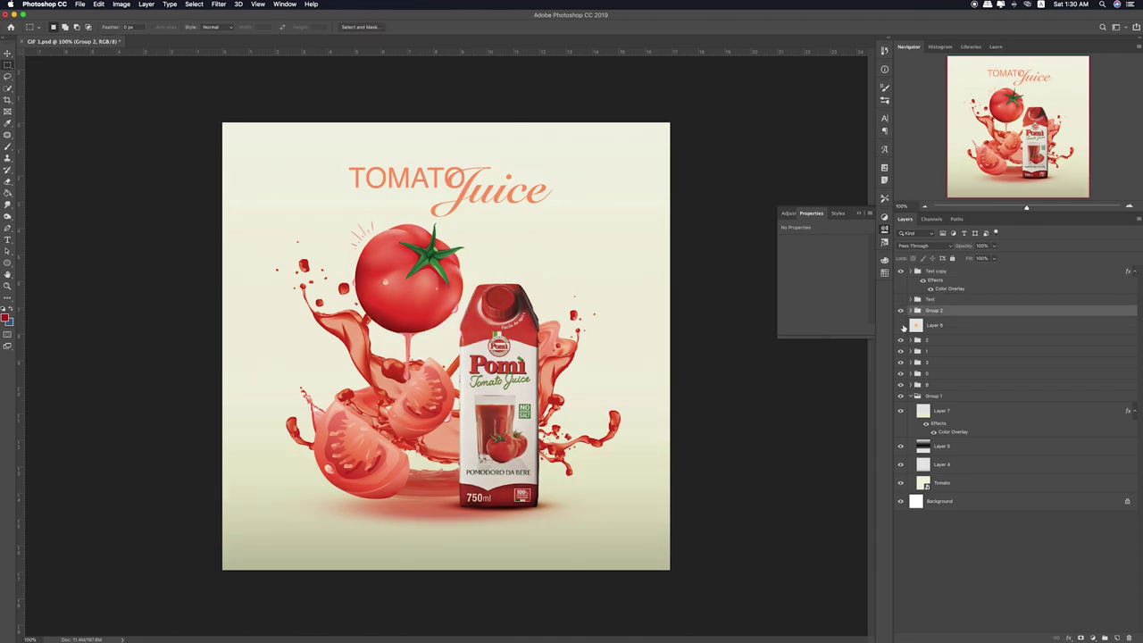
Shrink the Layer 8 overlay toward the lower left and move it into place
click(901, 326)
key(v)
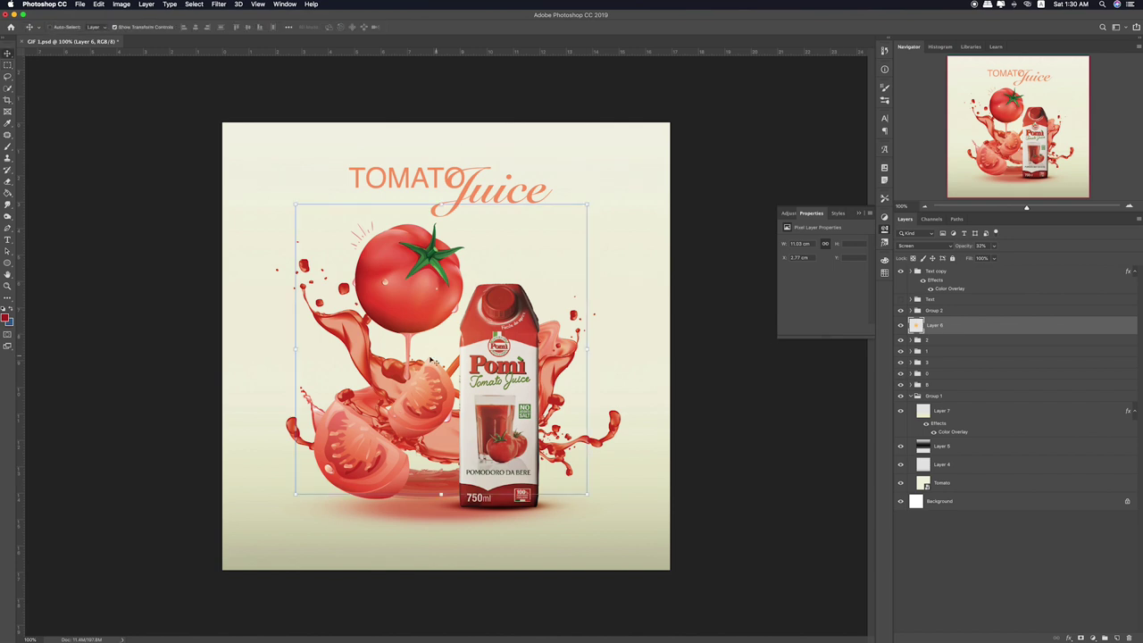
drag(586, 204, 518, 273)
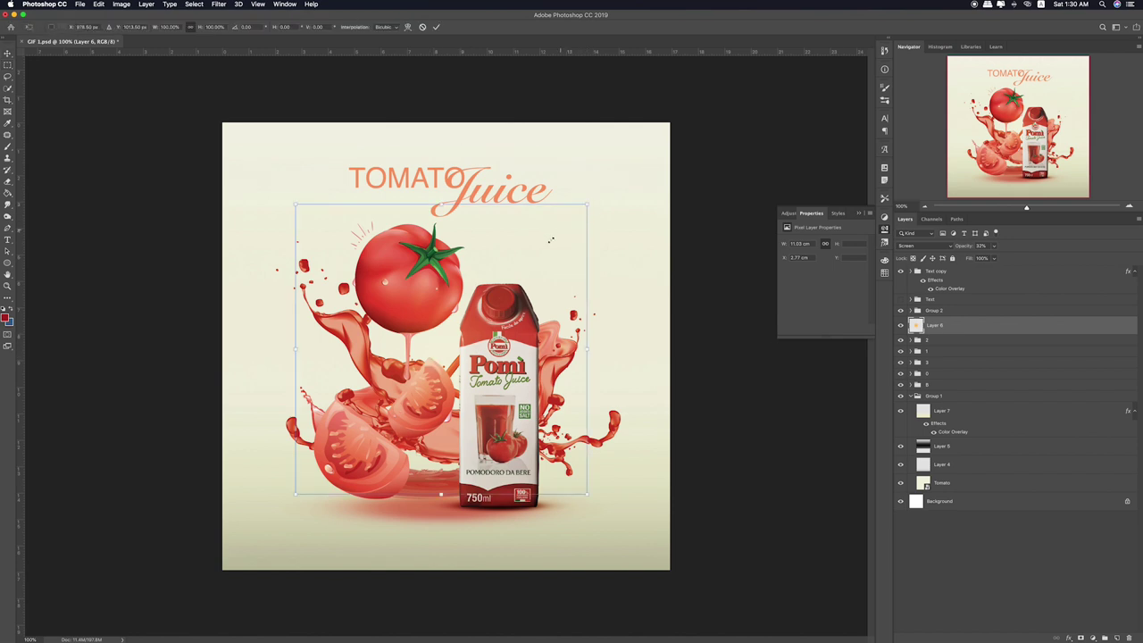
key(Return)
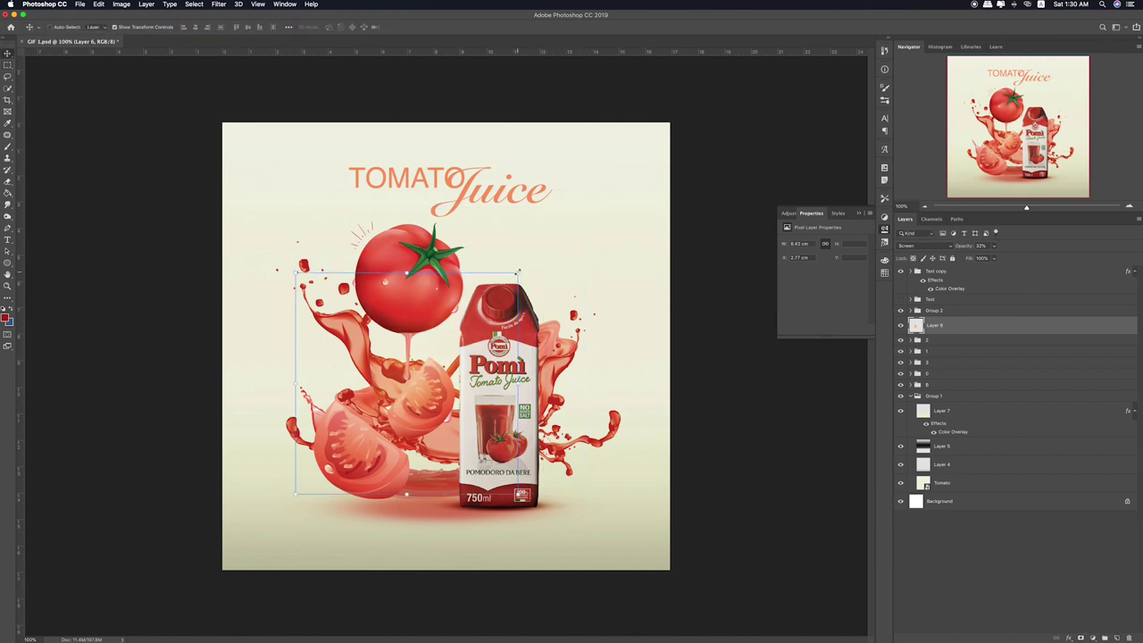
drag(496, 336, 487, 341)
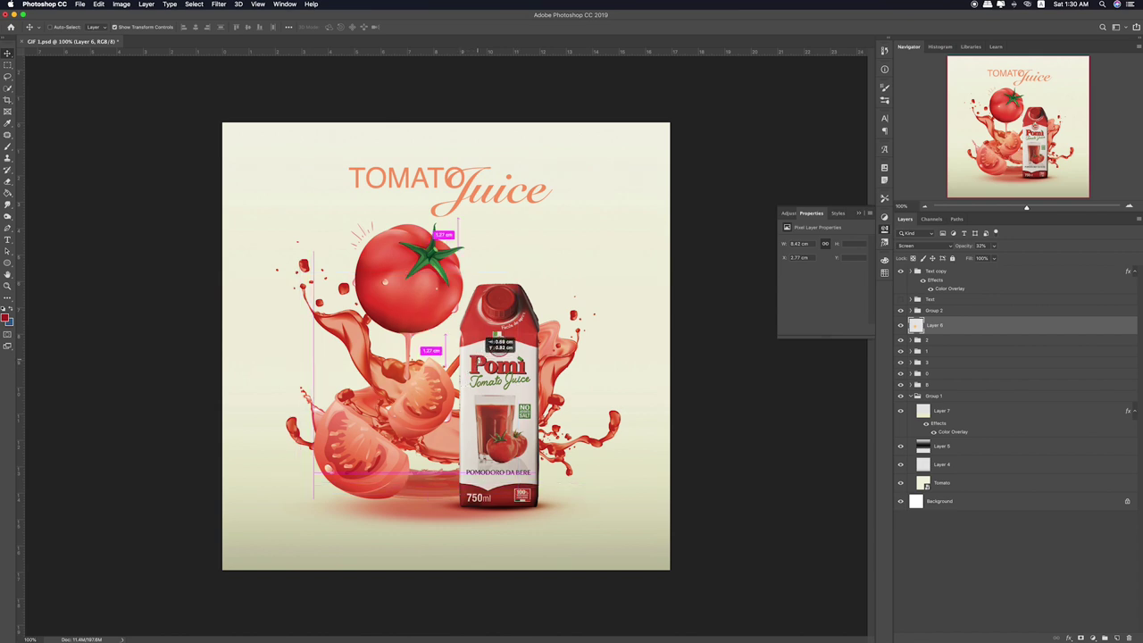
click(904, 342)
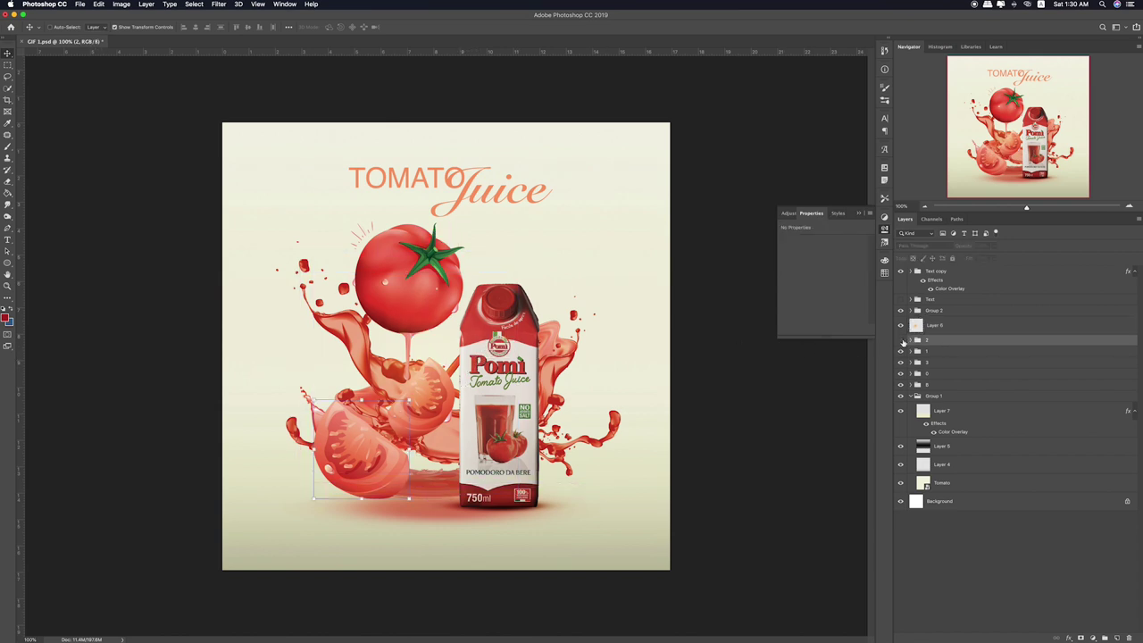
Expand group 2 and nudge the Tomato2 slice slightly
click(902, 341)
click(911, 341)
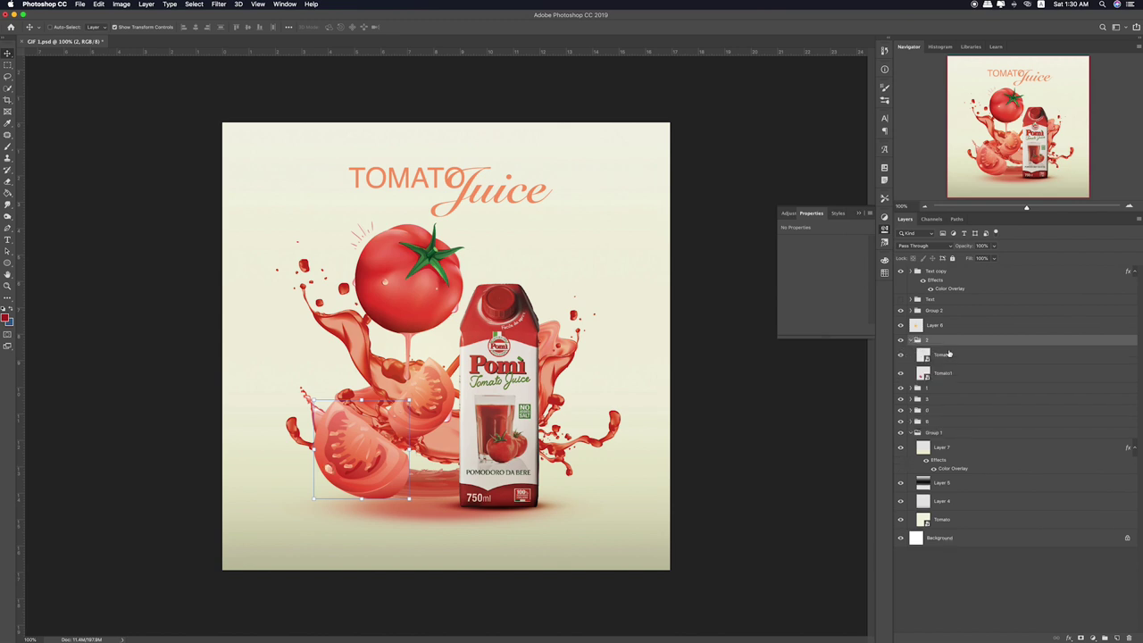
click(948, 355)
drag(364, 475, 371, 482)
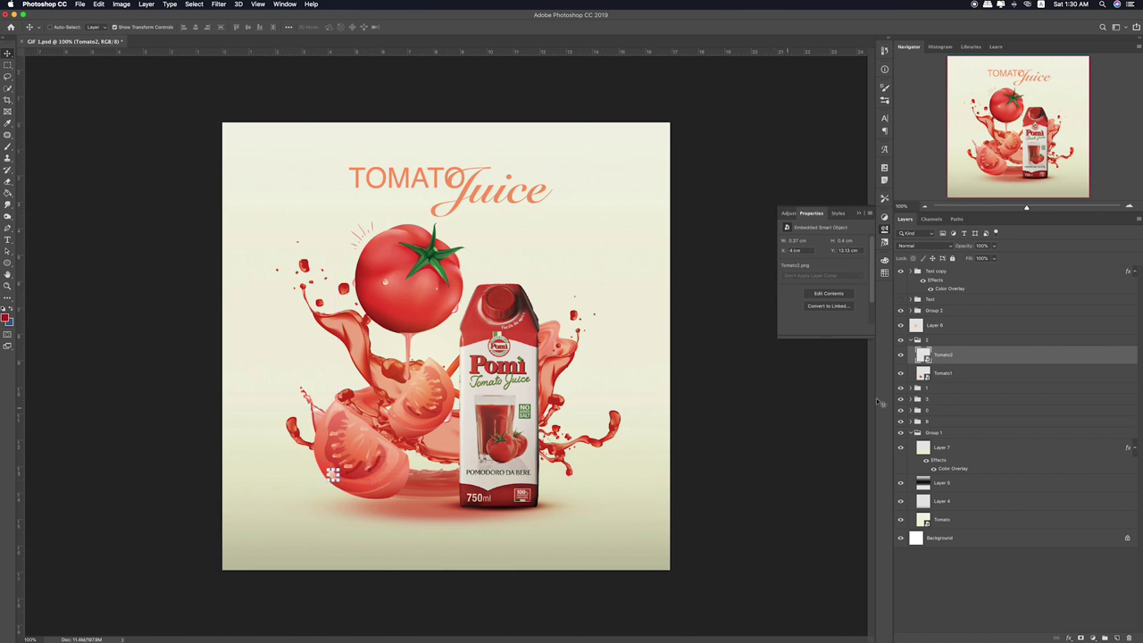
Rotate the whole group 2 slices about -1.7° and nudge them into position
click(961, 370)
click(951, 345)
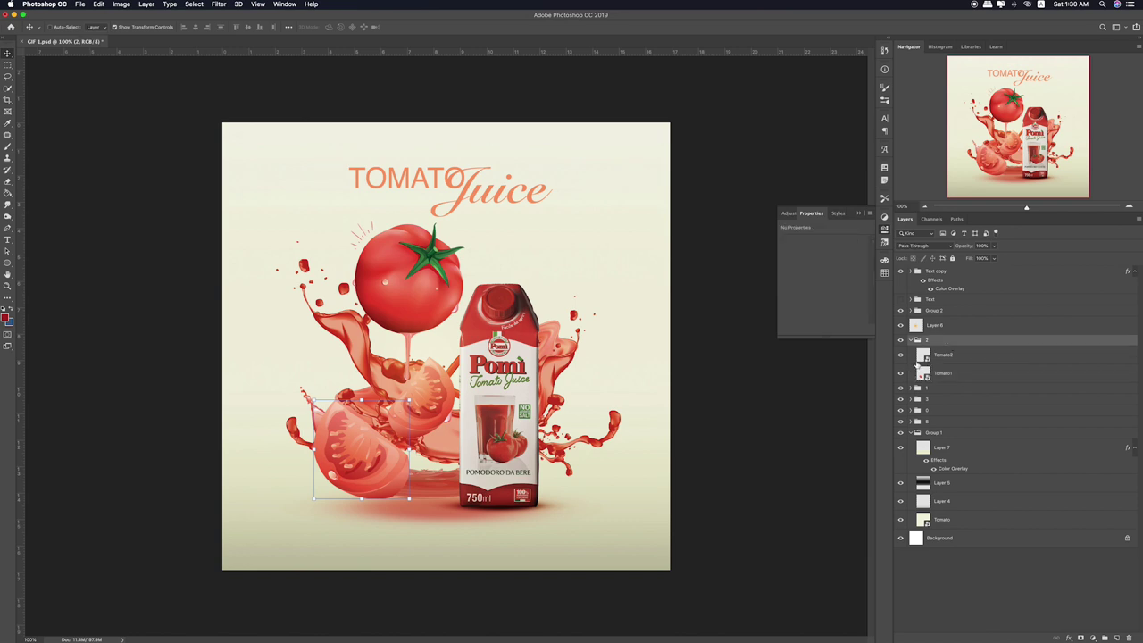
key(ctrl+t)
drag(433, 389, 430, 380)
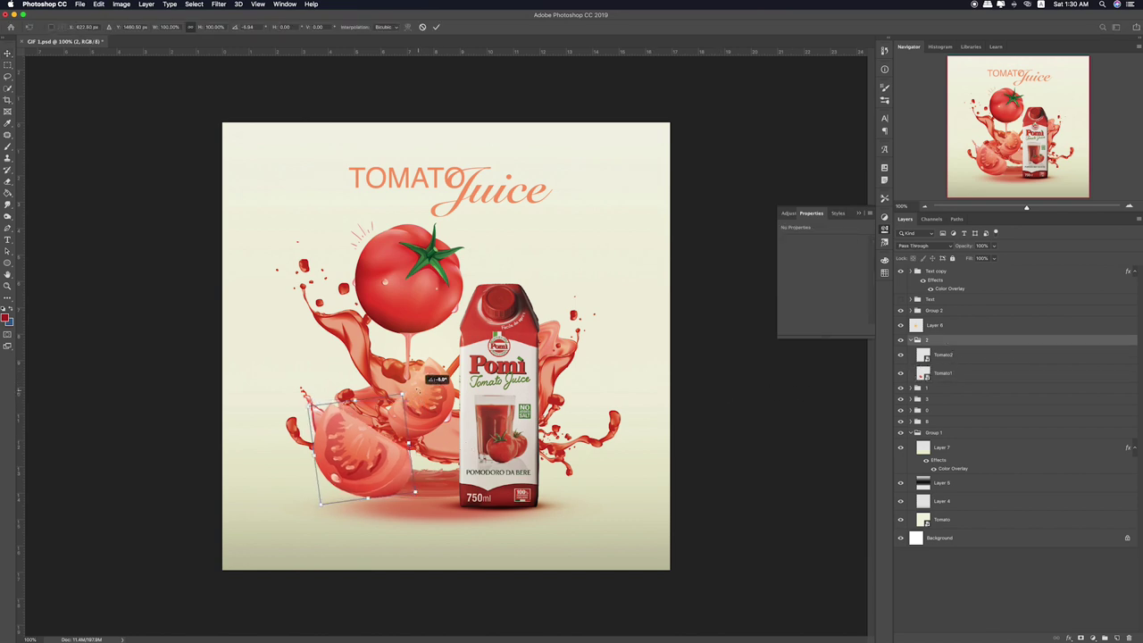
key(Return)
drag(385, 467, 383, 470)
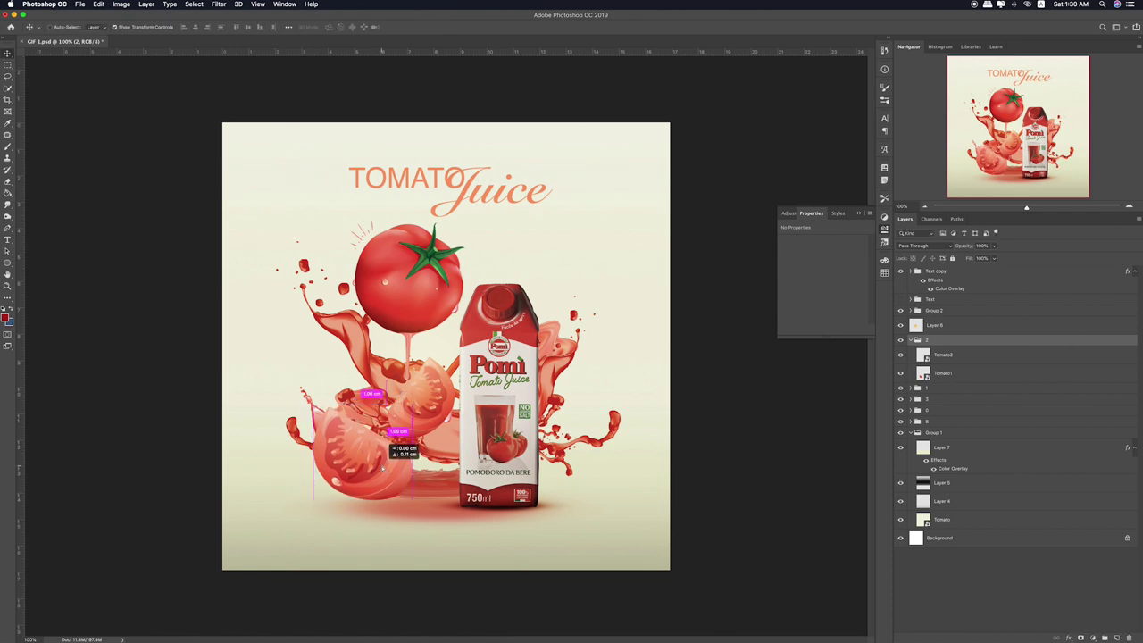
key(Up)
key(Up)
key(Up)
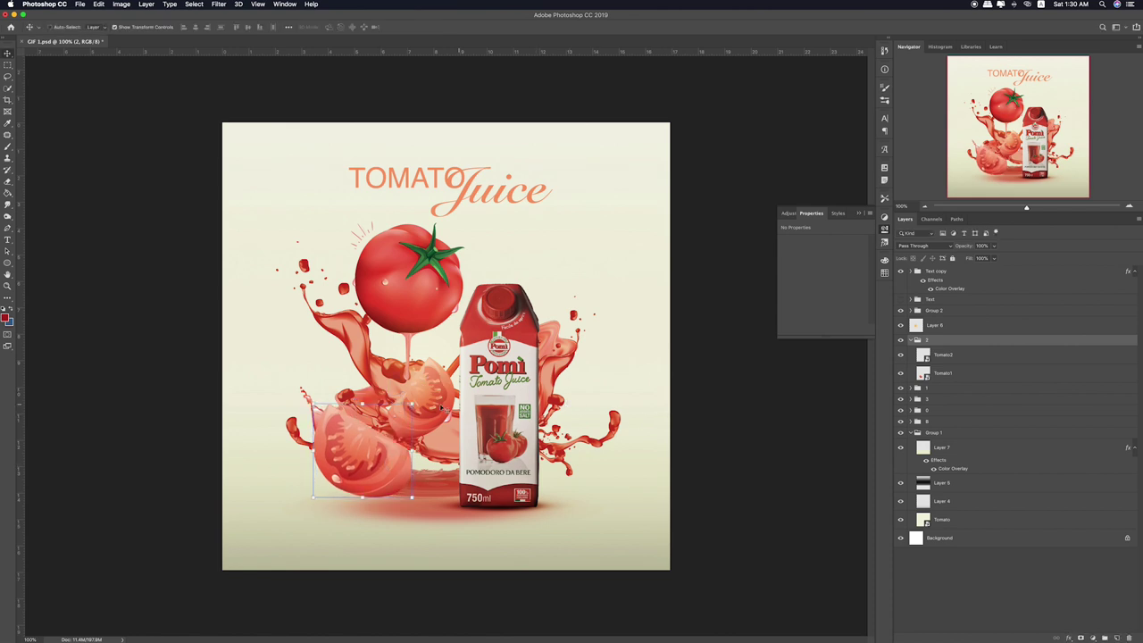
key(ctrl+t)
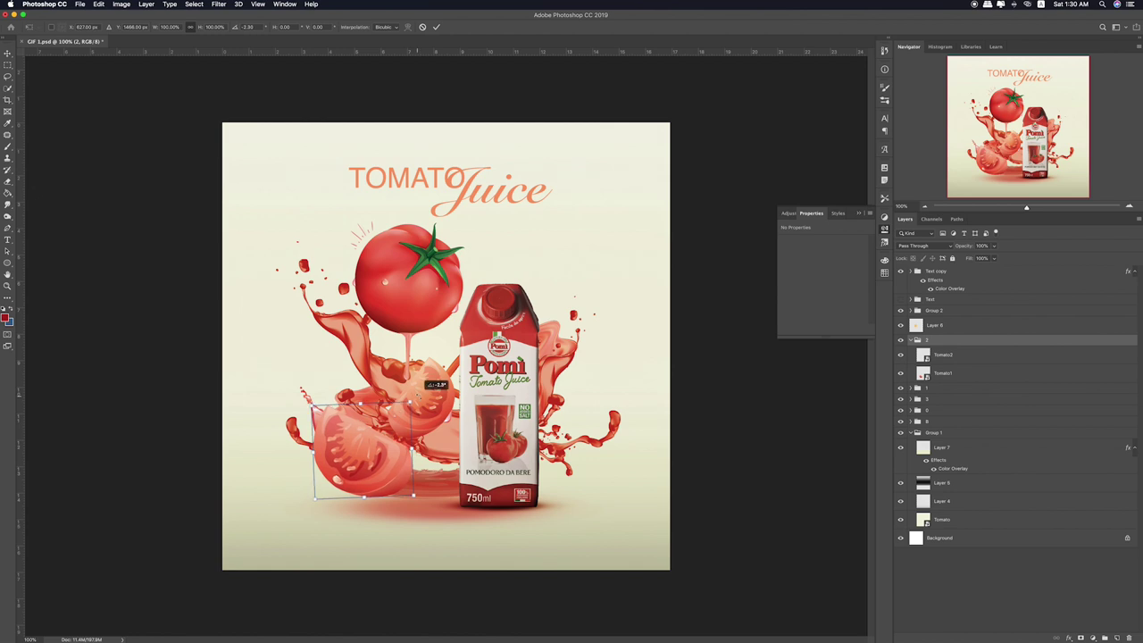
key(Return)
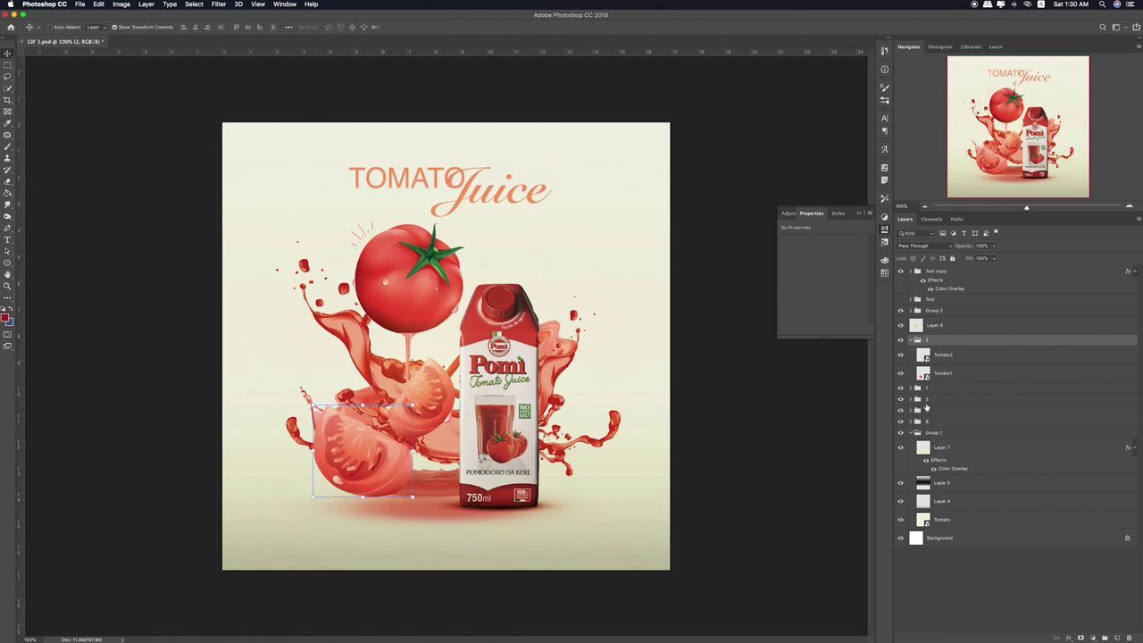
click(911, 340)
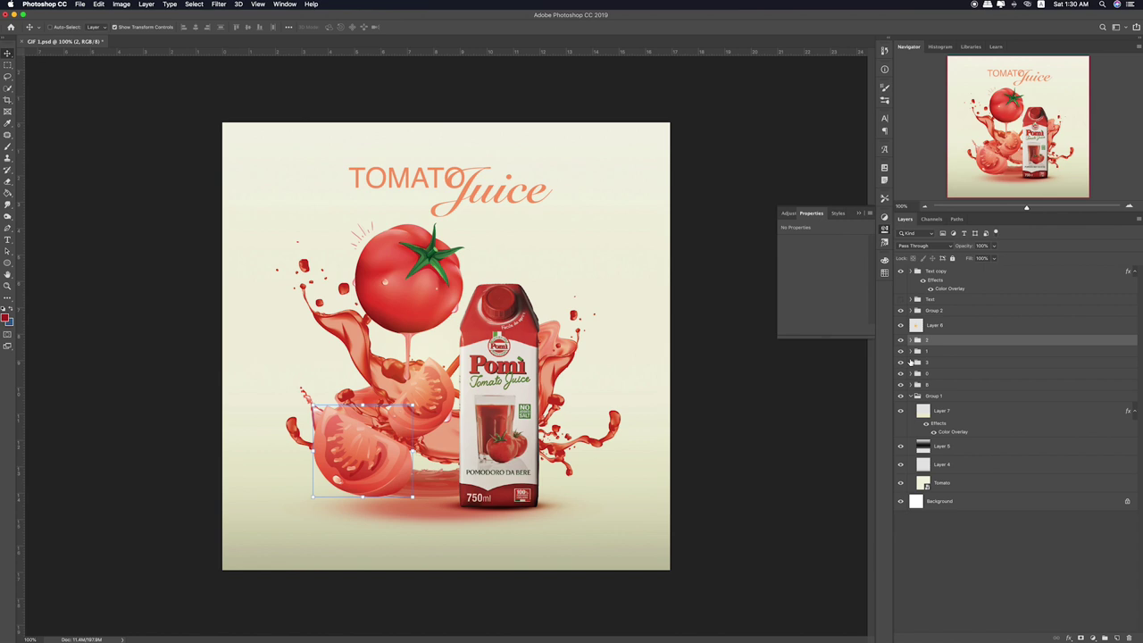
Rotate the top Tomato layer about 2° clockwise and nudge it up and left
click(911, 352)
click(900, 353)
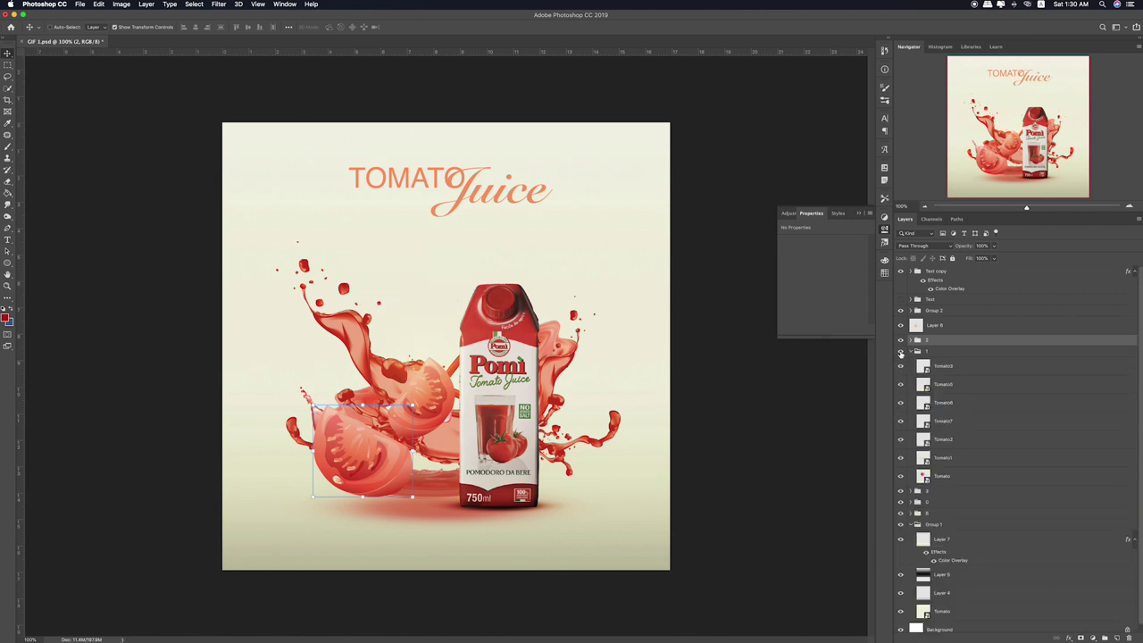
click(944, 477)
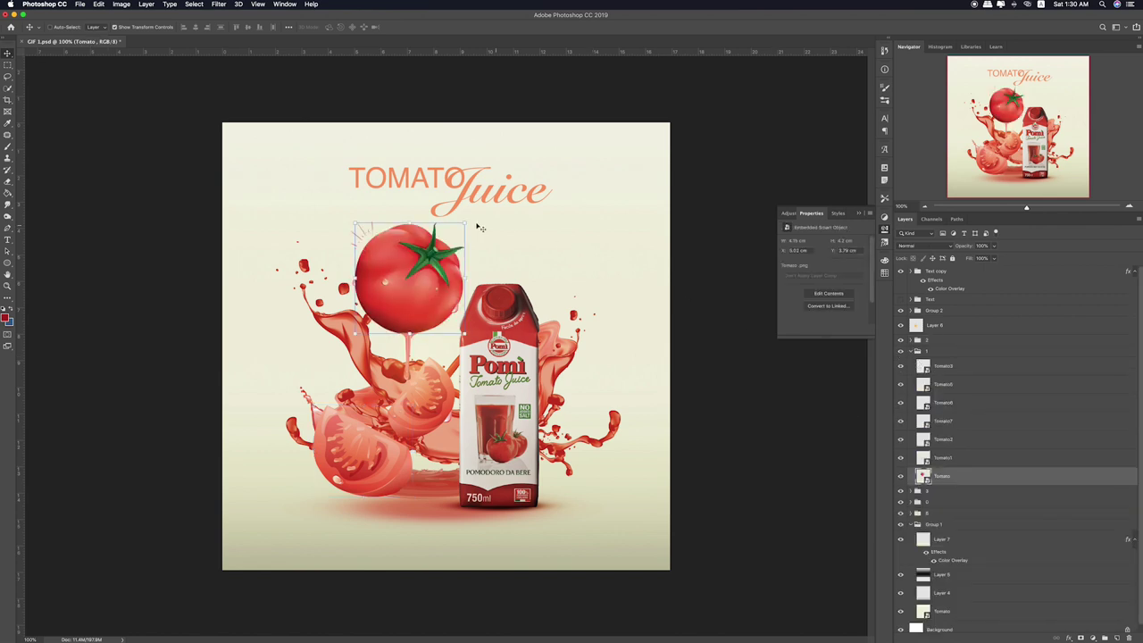
key(ctrl+t)
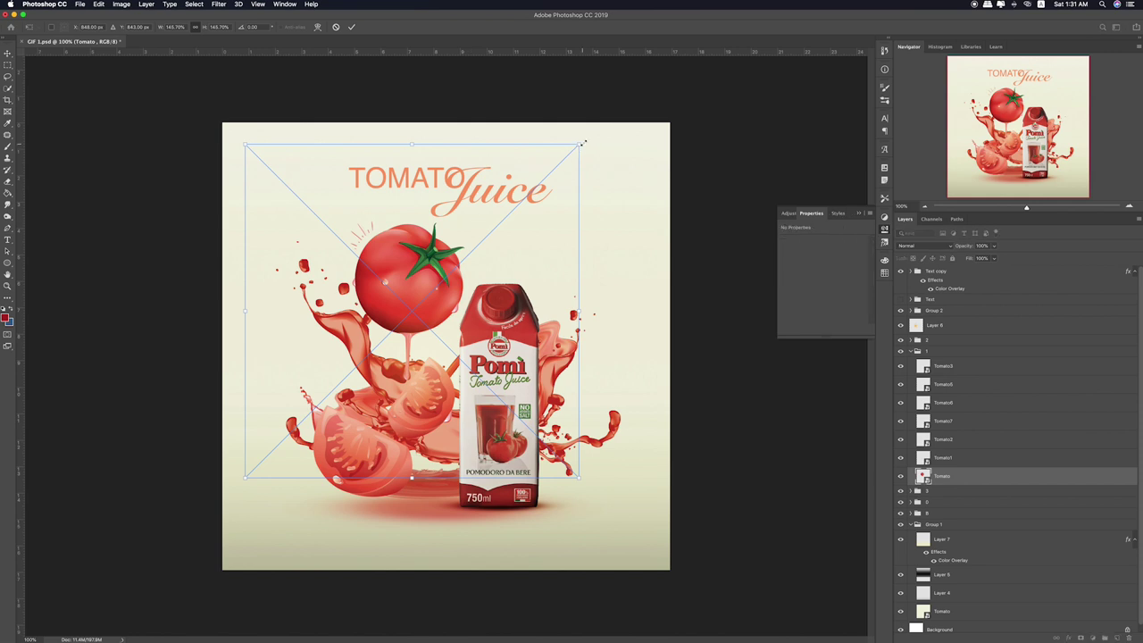
drag(584, 140, 590, 148)
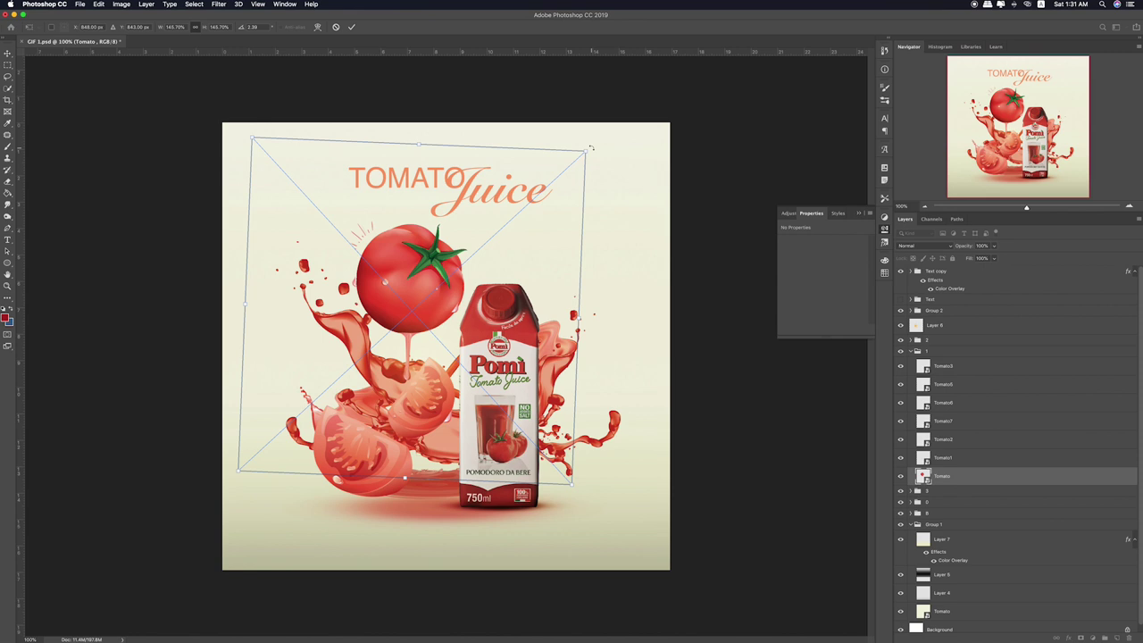
key(Left)
key(Left)
key(Left)
key(Up)
key(Up)
key(Up)
key(Return)
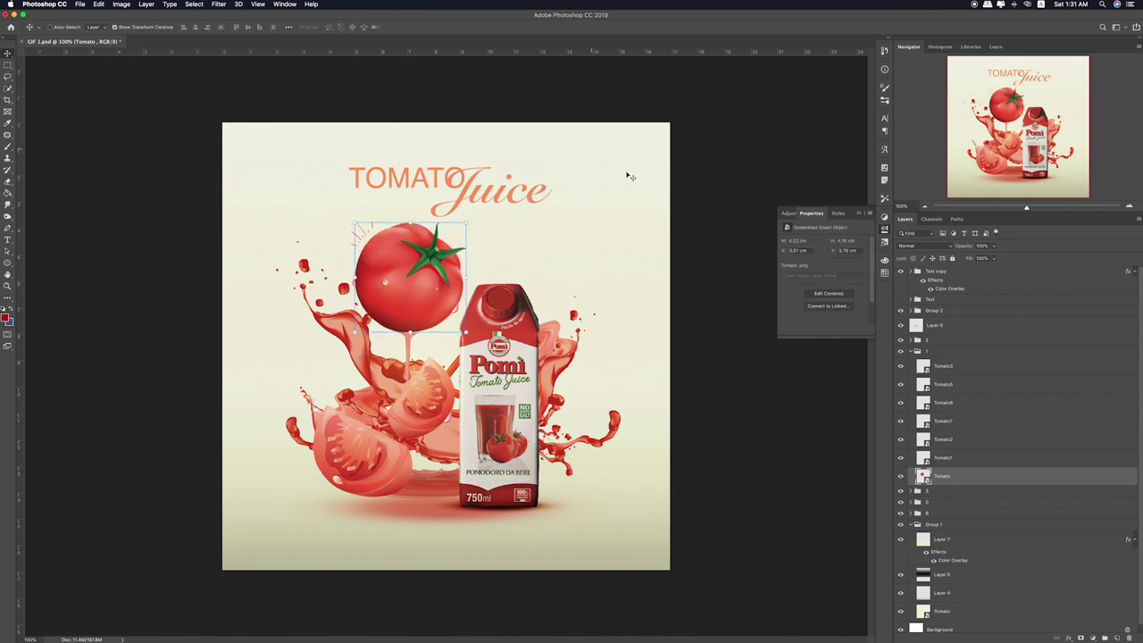
Stretch the Tomato1 juice drip taller from its centre
click(943, 456)
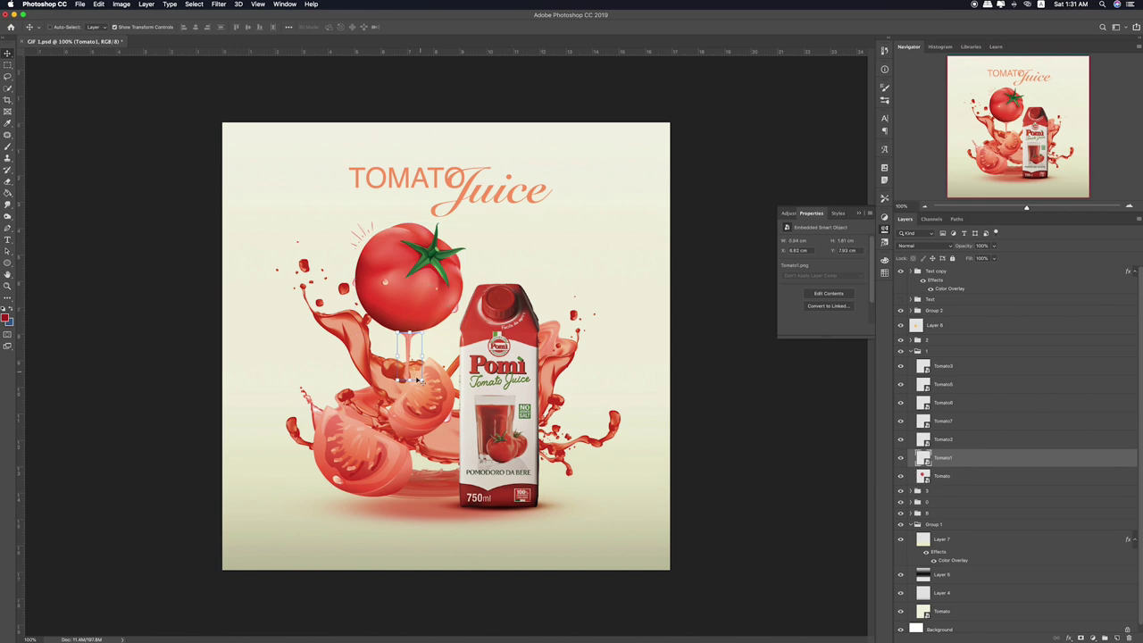
key(ctrl+t)
drag(409, 378, 412, 382)
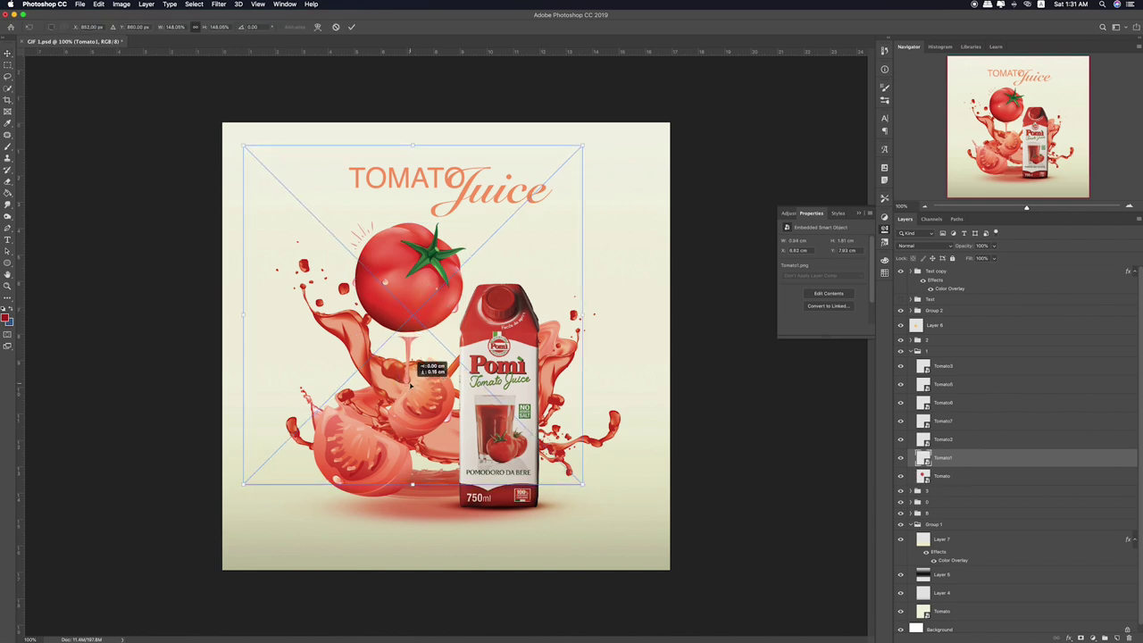
drag(412, 479, 409, 517)
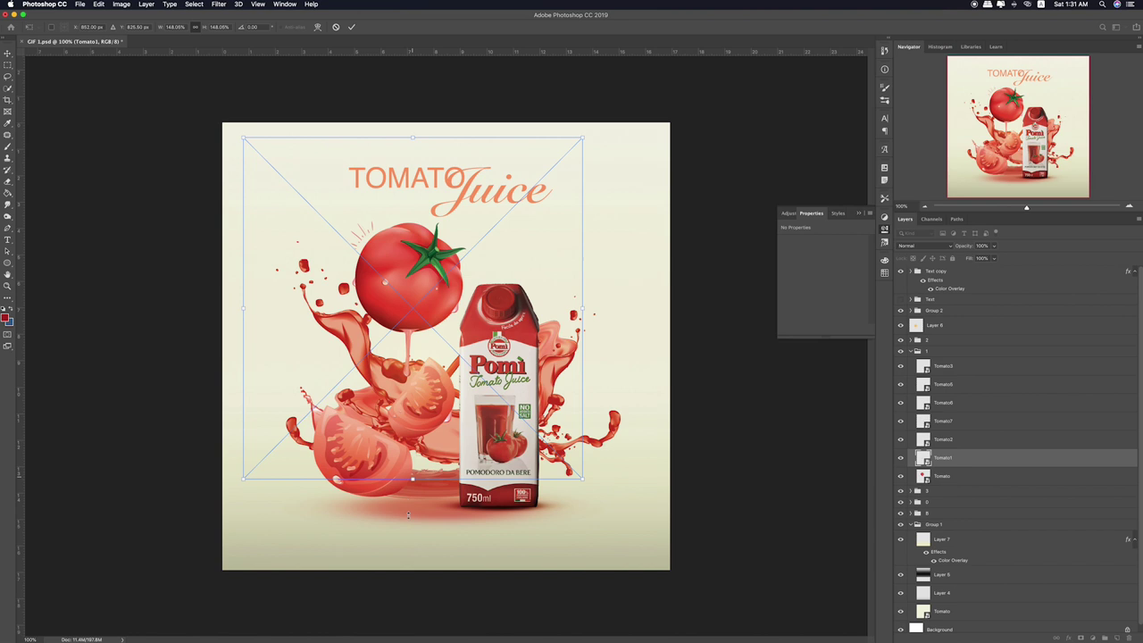
key(ctrl+z)
drag(412, 475, 413, 508)
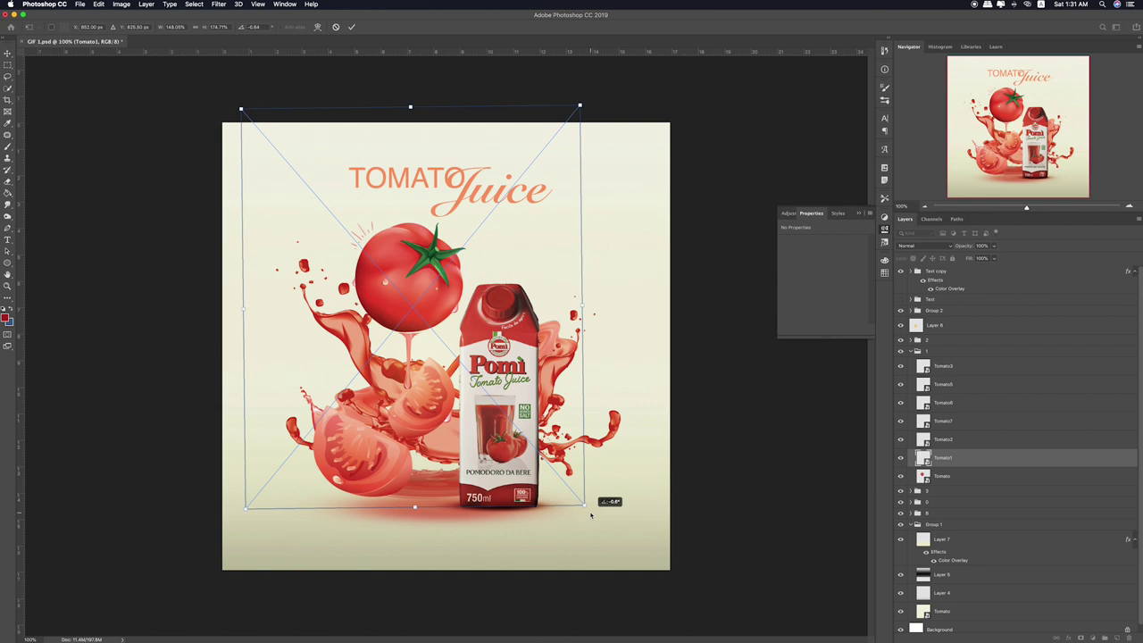
key(Return)
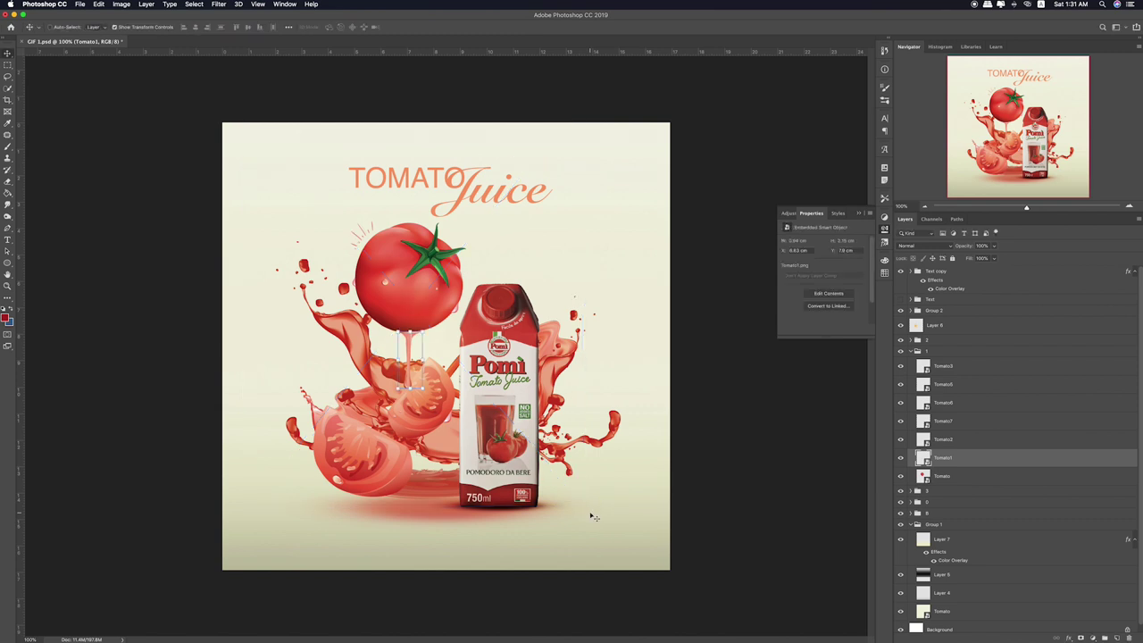
click(8, 65)
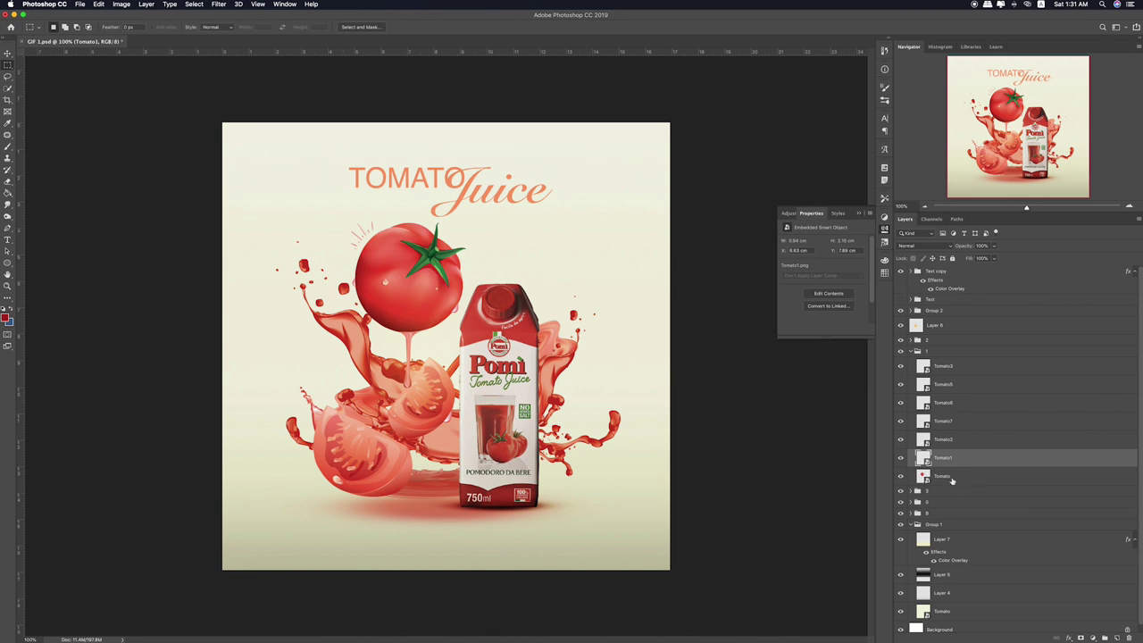
Enlarge the Tomato2 rays layer behind the tomato from its top edge
click(943, 442)
key(v)
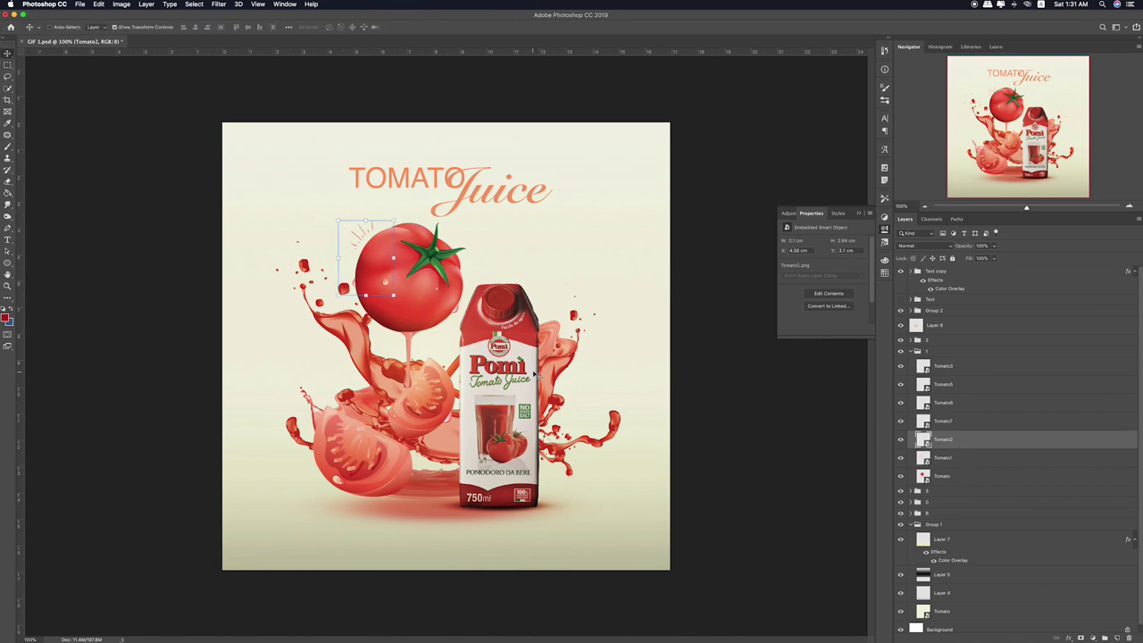
drag(535, 375, 522, 332)
key(ctrl+z)
key(ctrl+t)
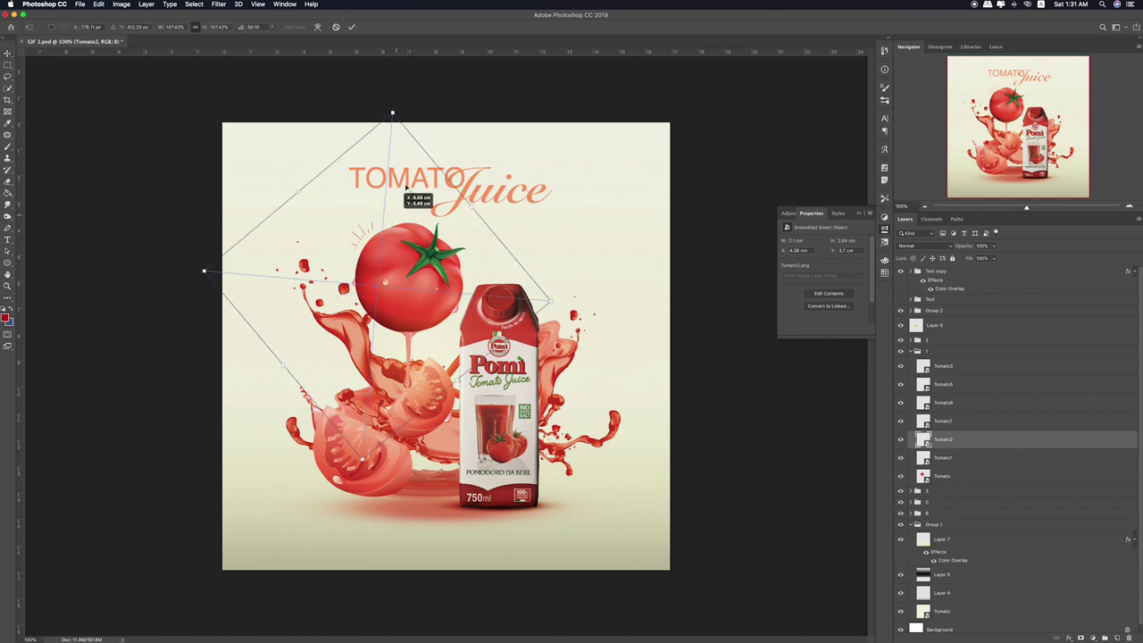
drag(393, 114, 396, 95)
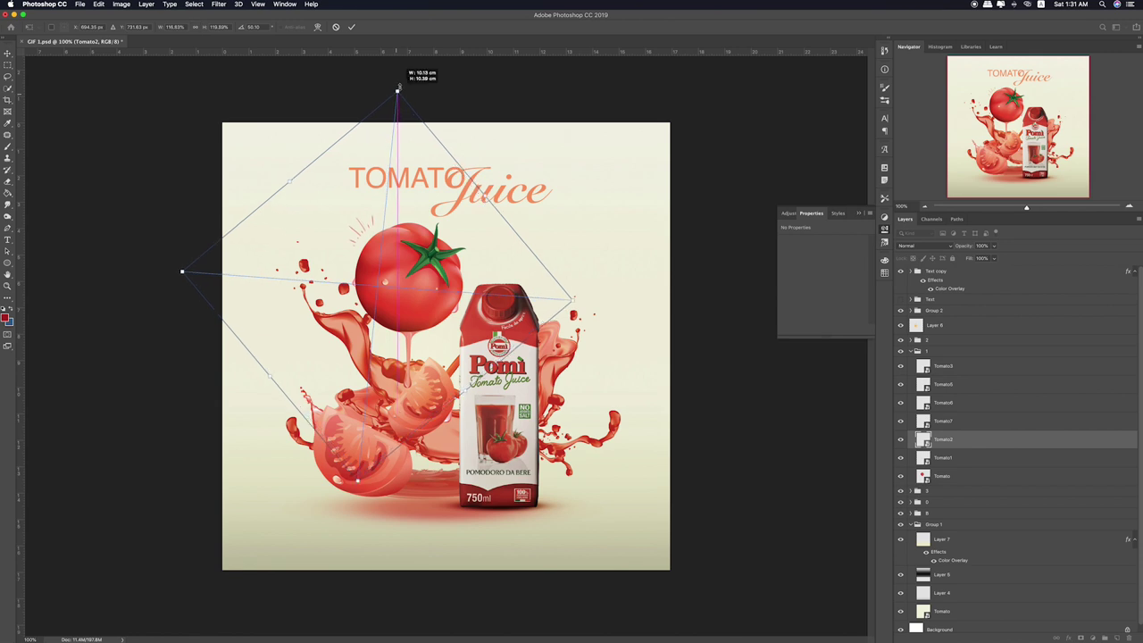
mouse_move(396, 95)
mouse_down()
mouse_move(400, 83)
mouse_move(394, 112)
mouse_up()
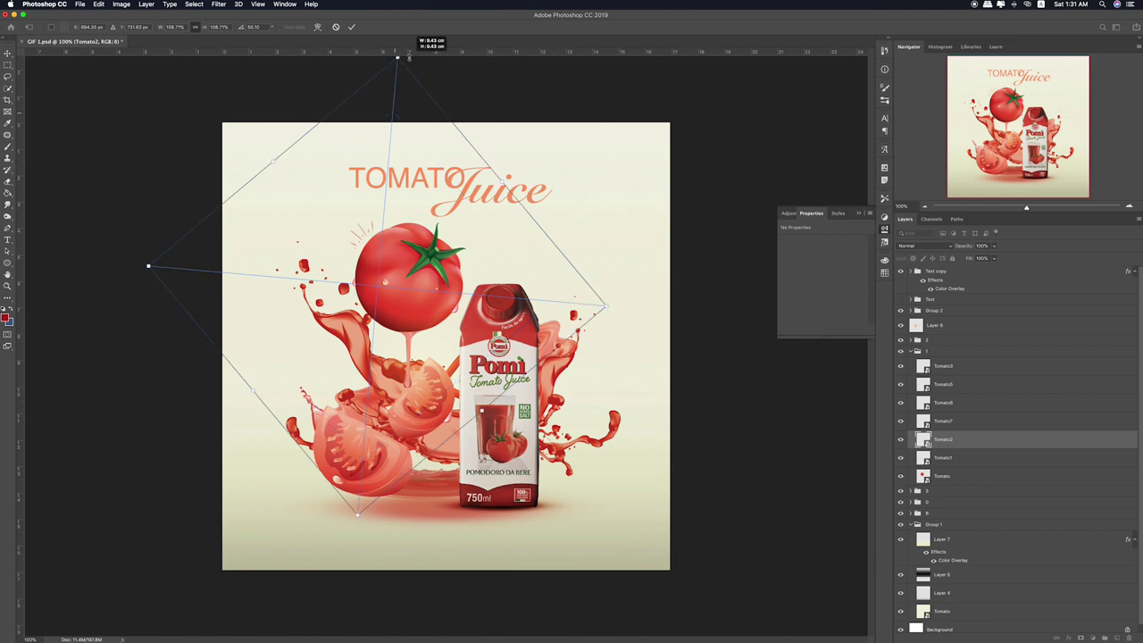
click(412, 62)
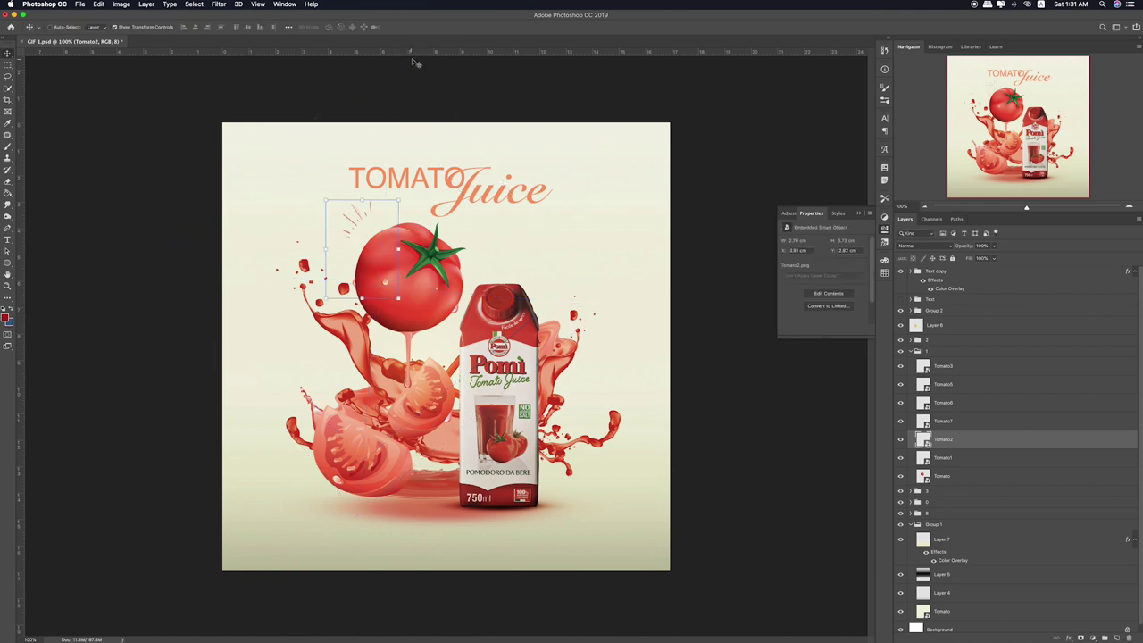
Move the sparkle lines slightly down and rotate and shift the Tomato7 piece left
drag(382, 242, 381, 252)
click(972, 427)
drag(593, 369, 584, 373)
key(ctrl+t)
drag(573, 308, 578, 314)
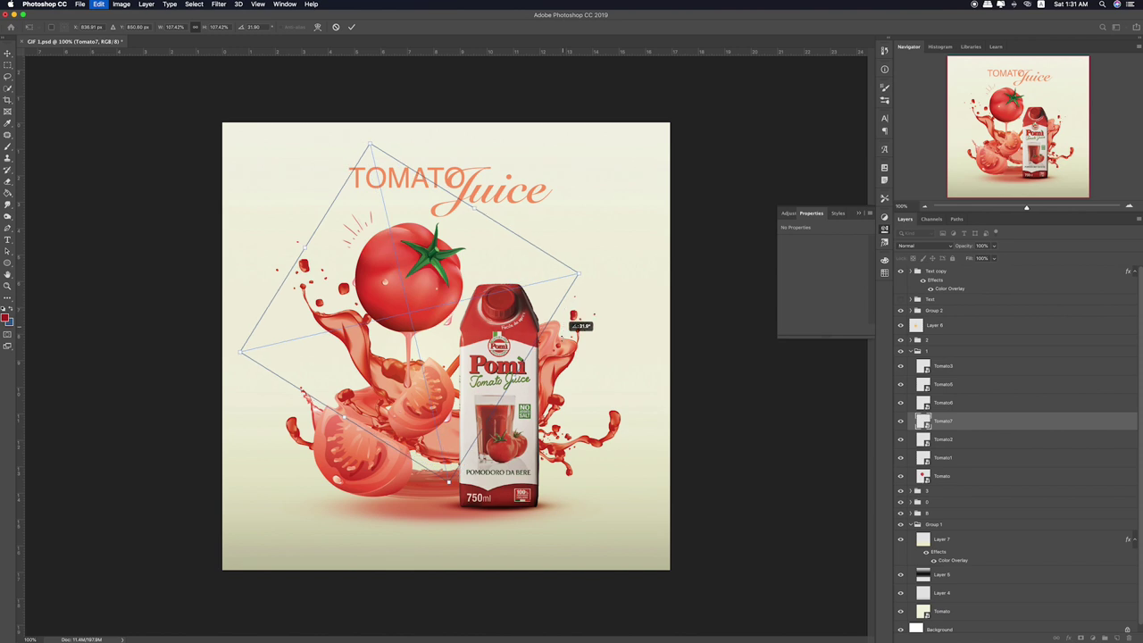
key(Return)
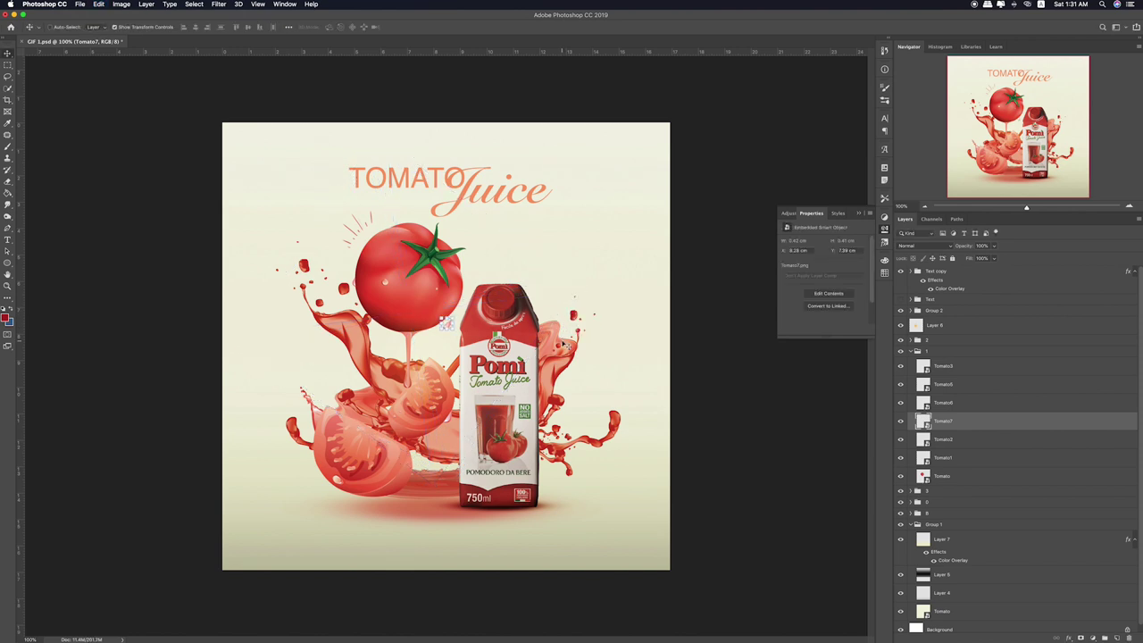
drag(443, 323, 441, 318)
Shift the Tomato6 piece, tilt Tomato5 about -2.8°, then collapse group 1
click(980, 403)
drag(486, 297, 490, 303)
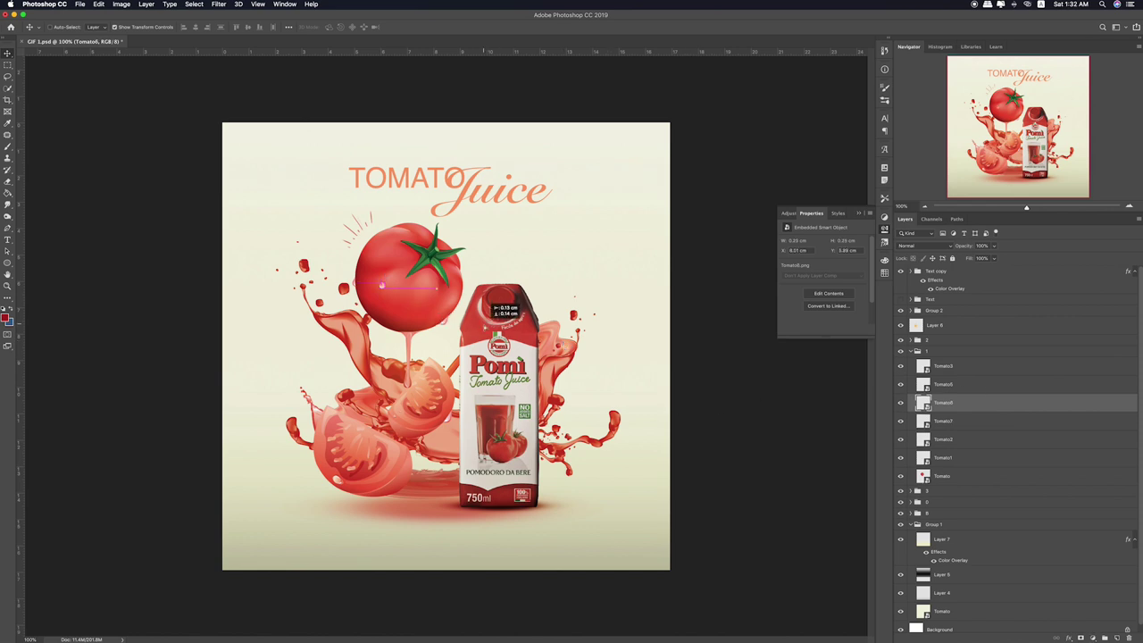
click(381, 287)
key(Down)
key(Down)
key(Down)
key(ctrl+t)
drag(558, 365, 561, 357)
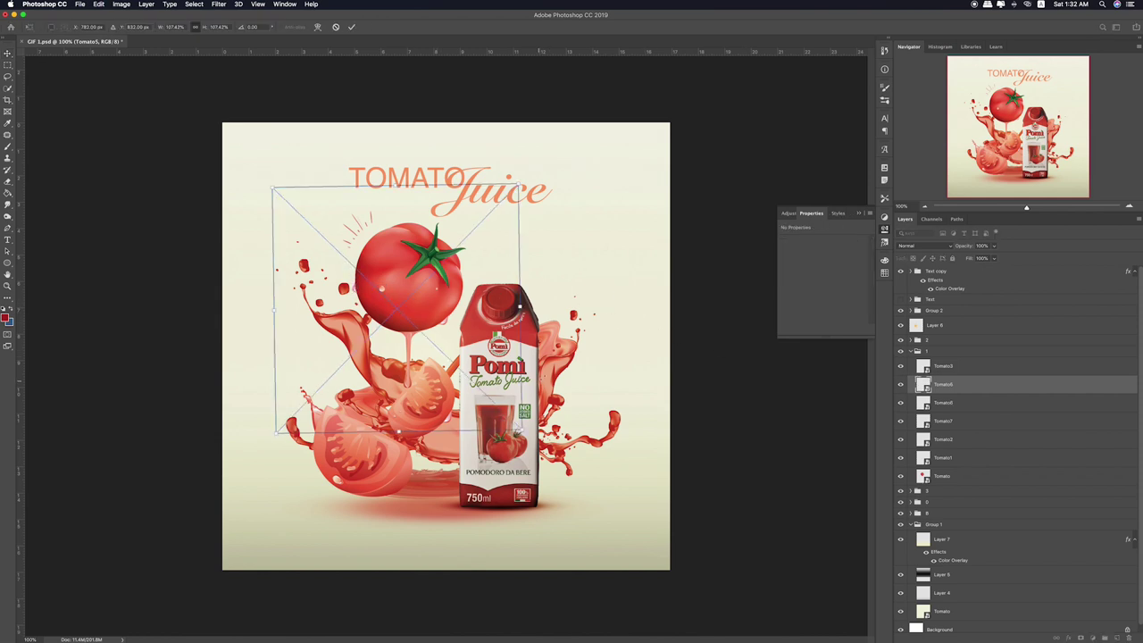
key(Return)
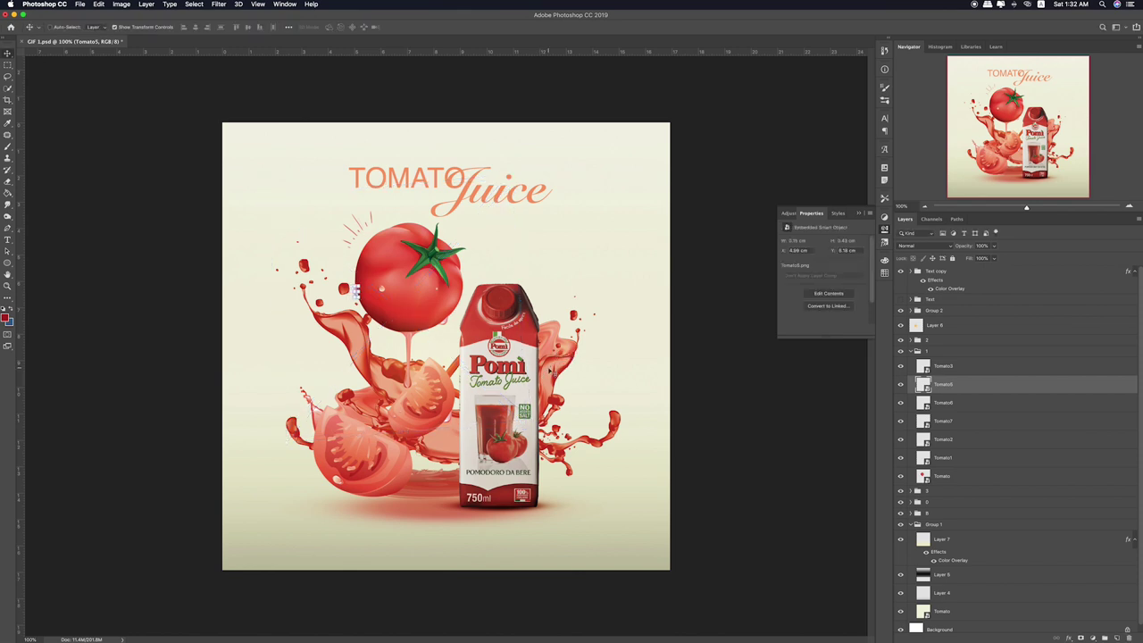
click(7, 65)
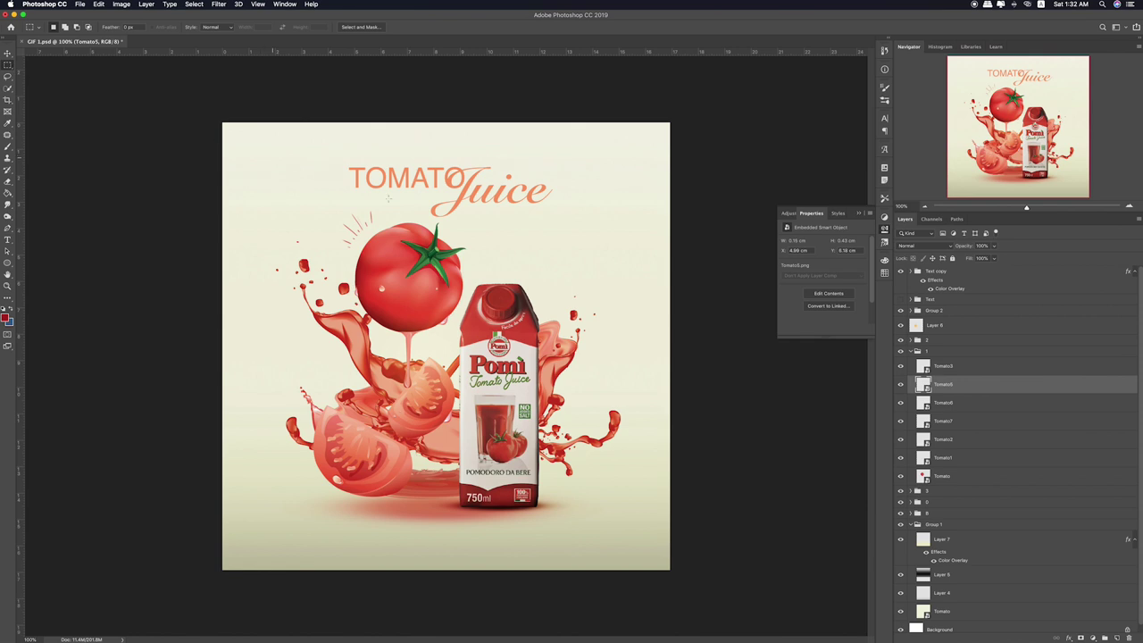
click(909, 366)
key(v)
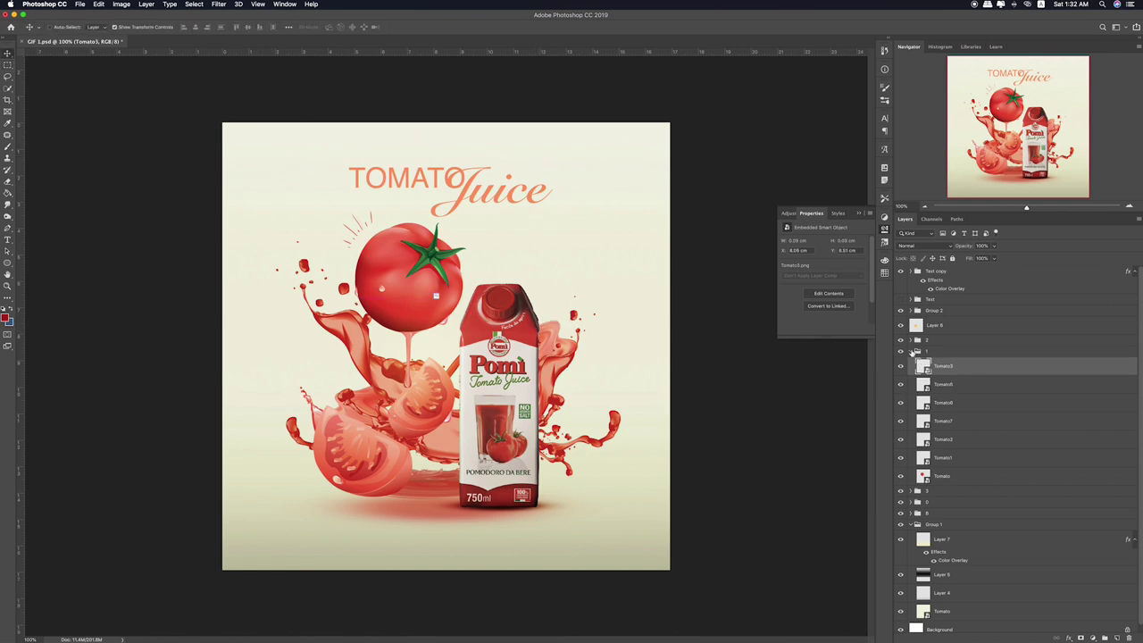
click(910, 352)
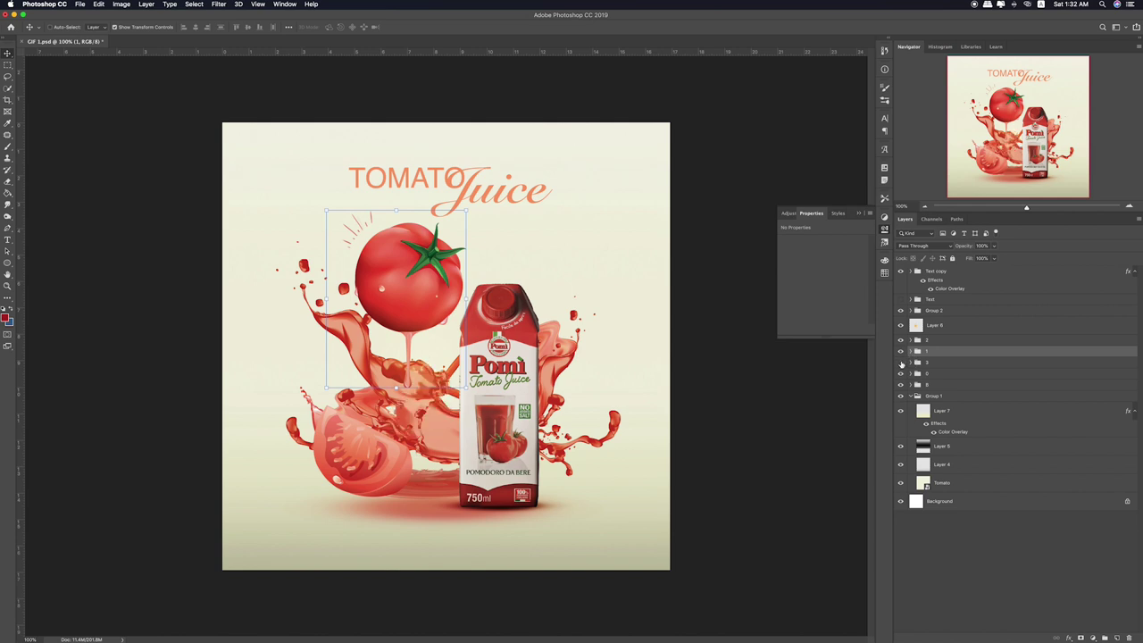
Rotate group 3 slice layers 1, 2 and 3 together about 6.6°
click(910, 362)
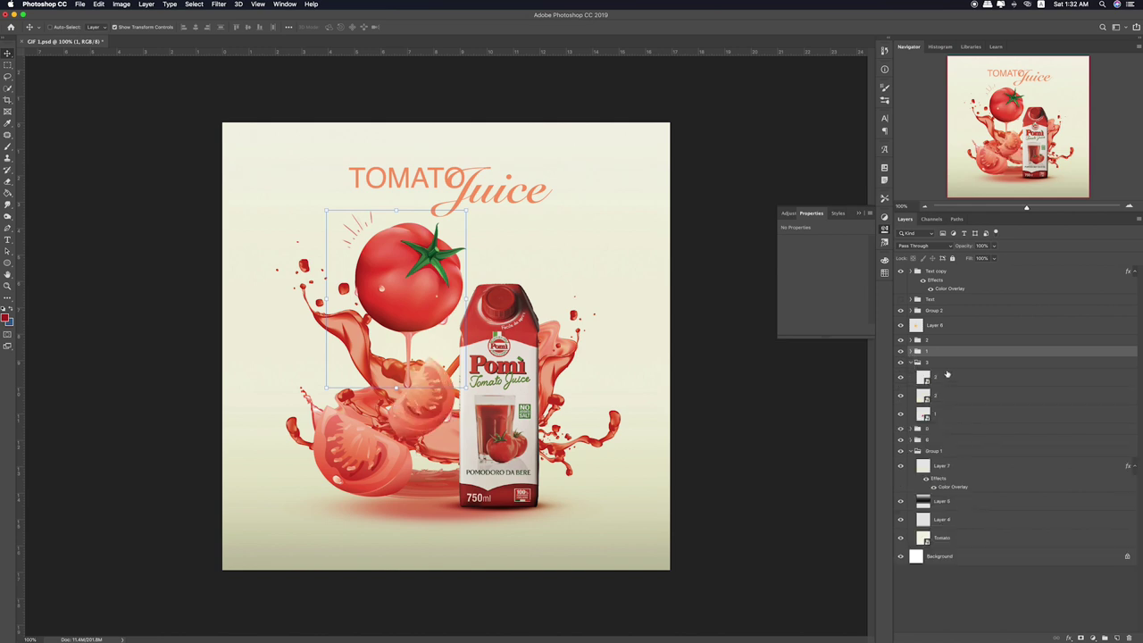
click(937, 415)
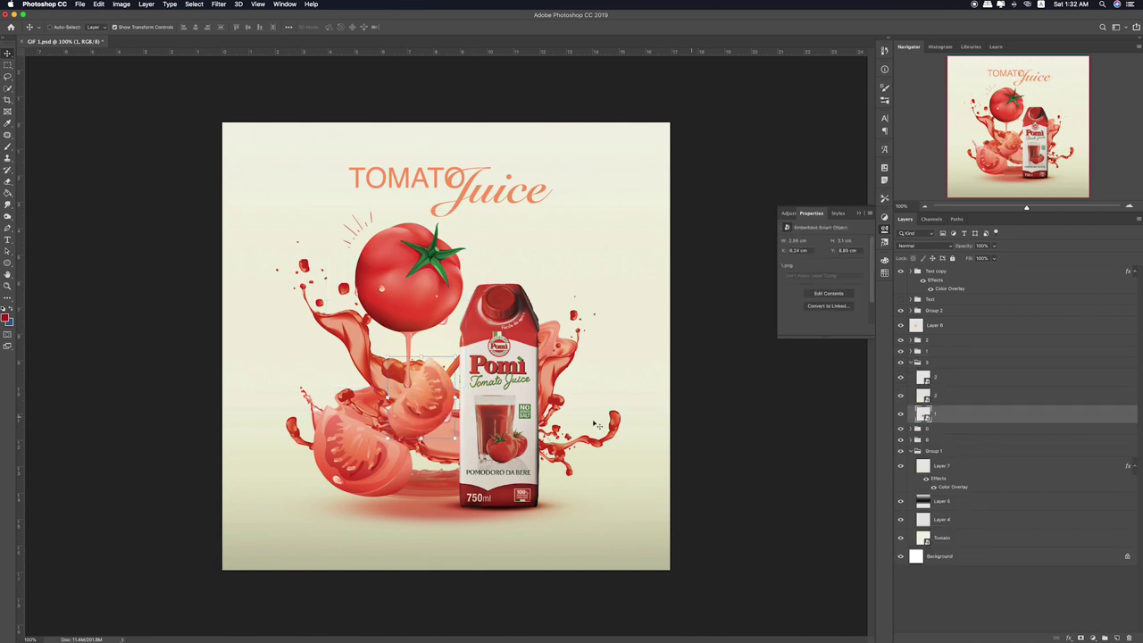
shift+click(955, 383)
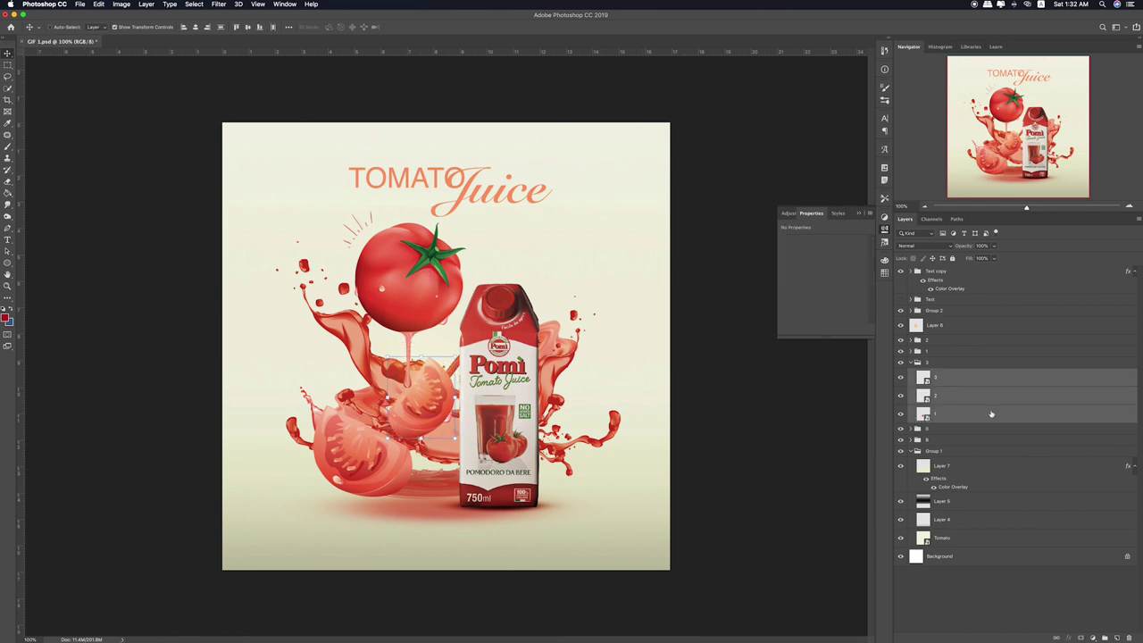
key(ctrl+t)
drag(494, 336, 494, 355)
key(Return)
Move slice layer 3 left and down and rotate it about 21.5° plus a little more
click(952, 382)
drag(558, 453, 549, 460)
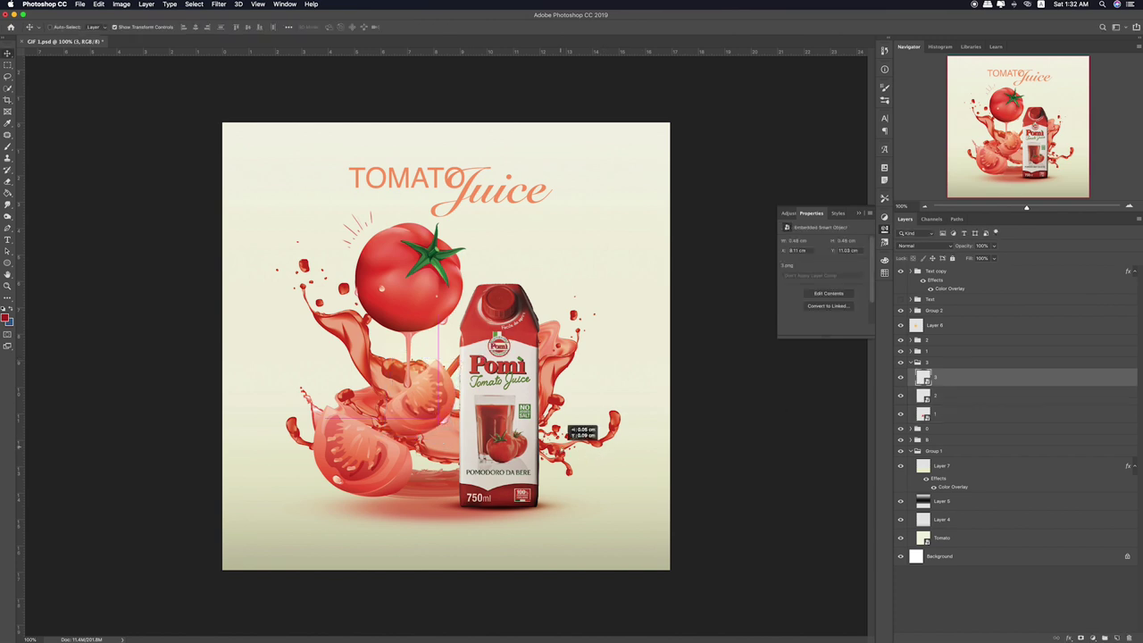
key(ctrl+t)
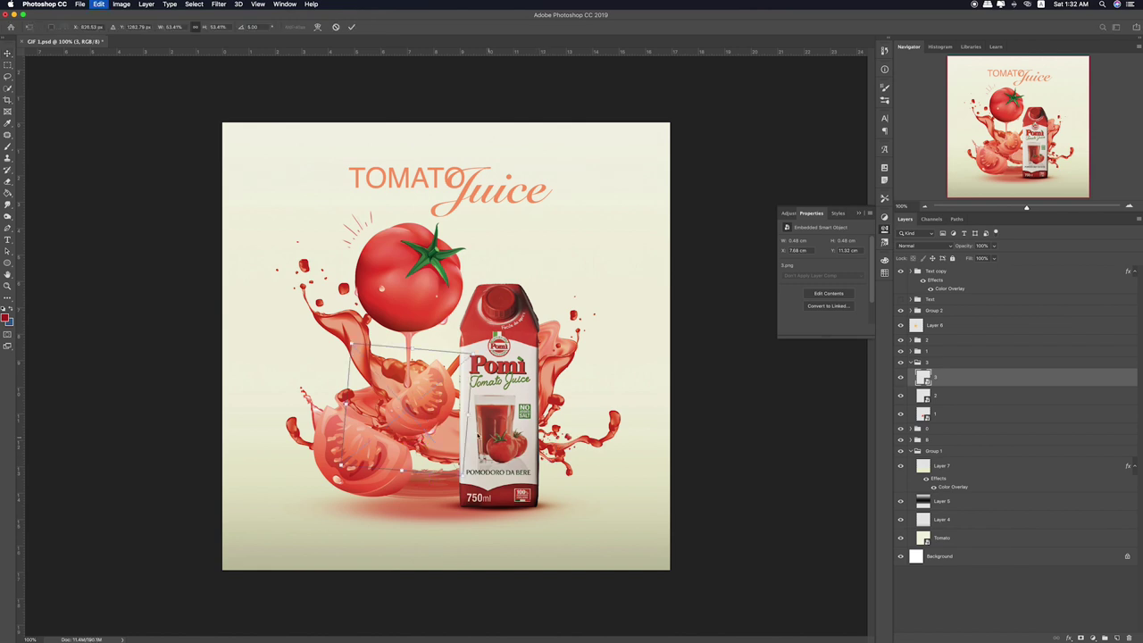
drag(464, 469, 441, 488)
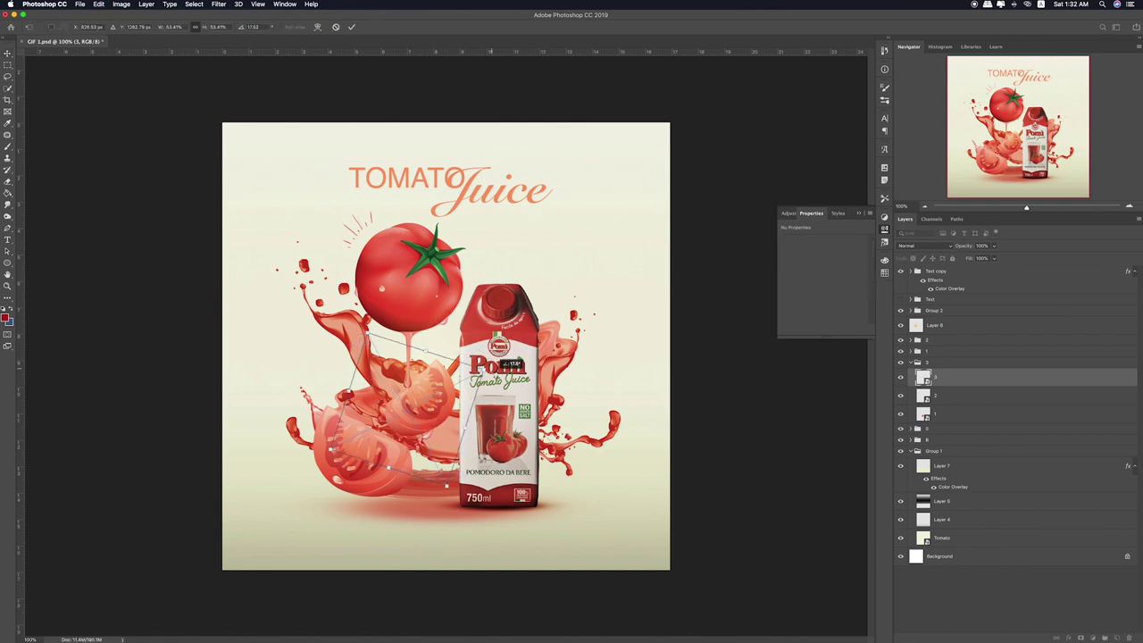
key(Return)
key(Up)
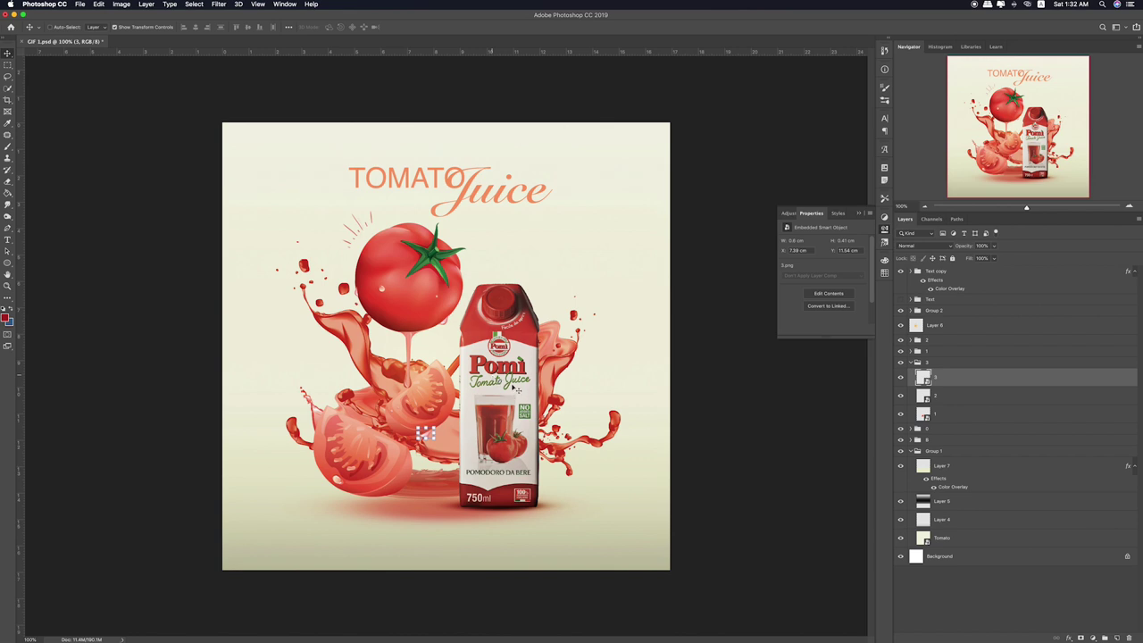
key(ctrl+t)
drag(529, 354, 529, 368)
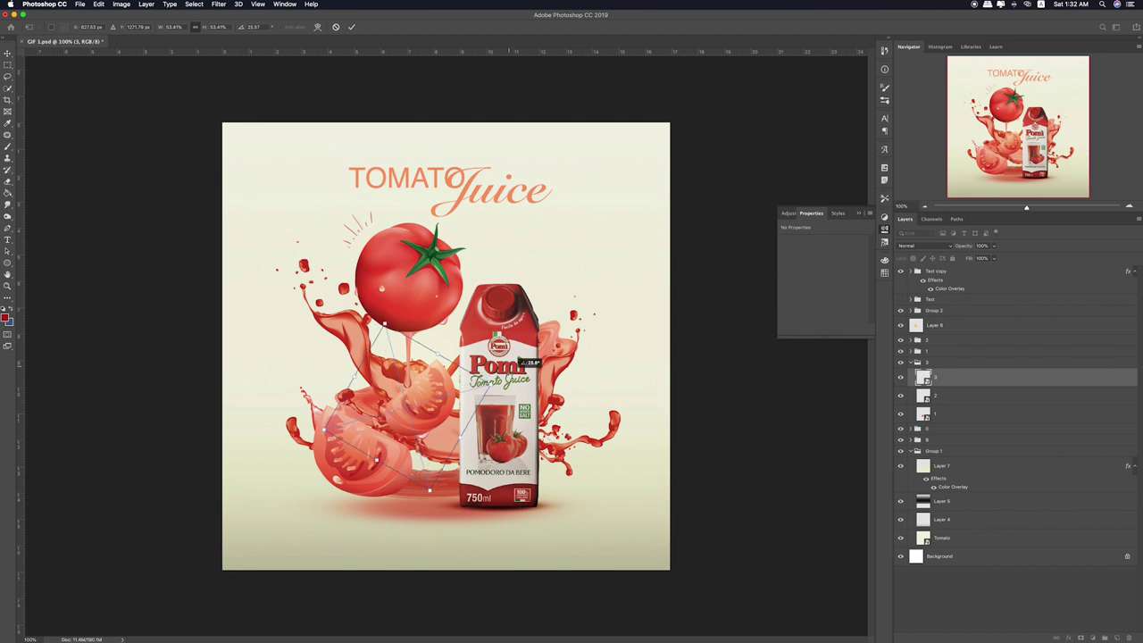
key(Return)
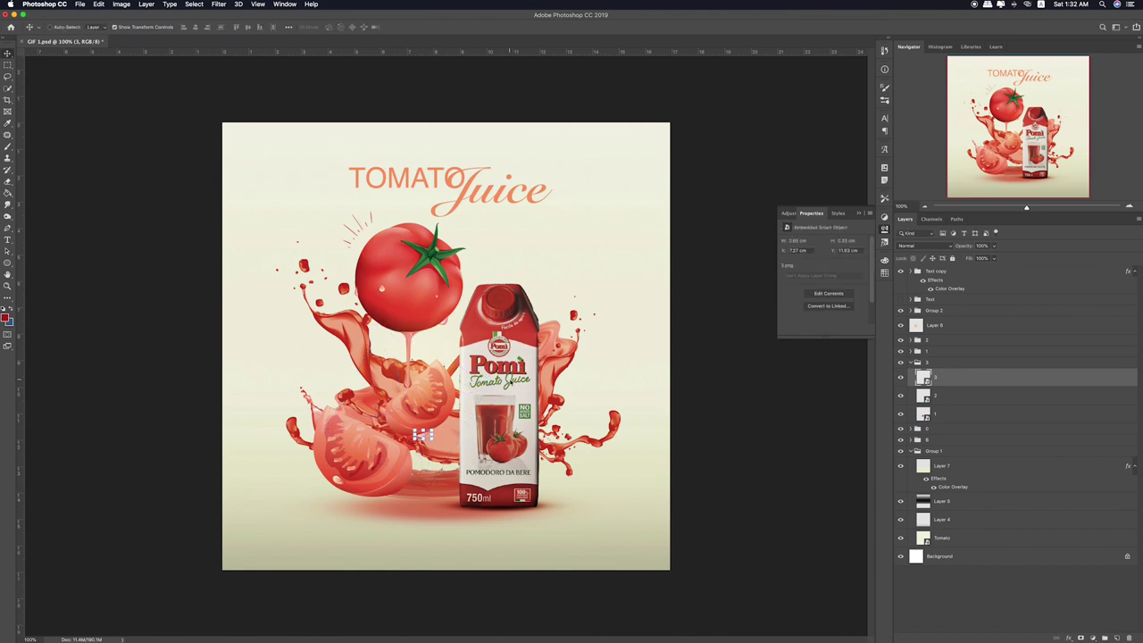
Reposition and rotate slice layer 2 near the carton, then collapse group 3
click(974, 394)
drag(512, 454, 516, 427)
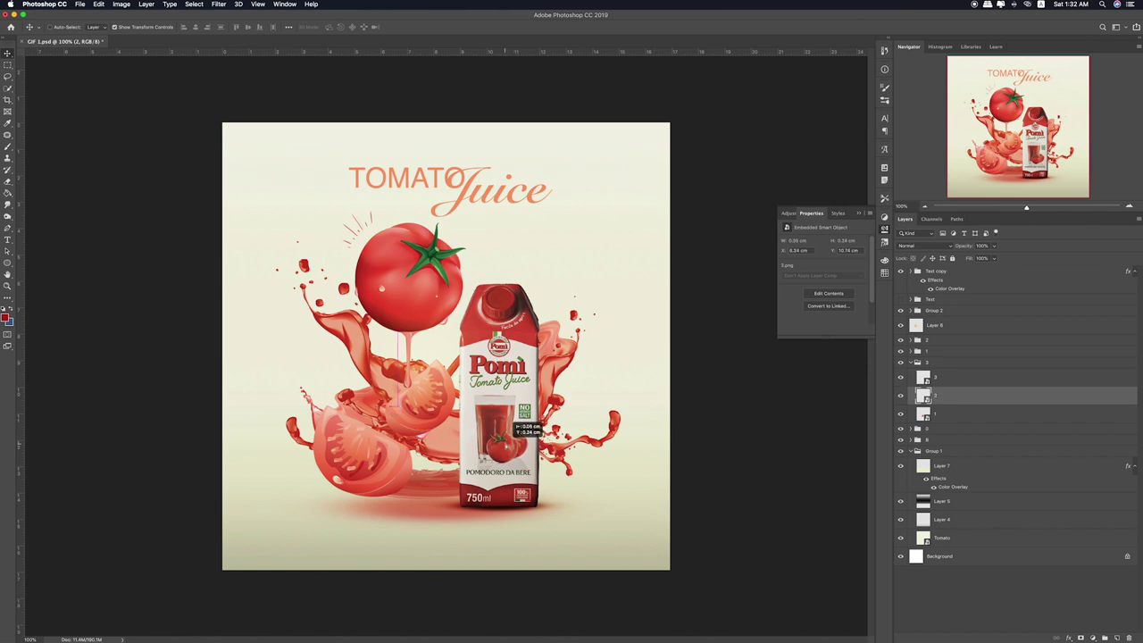
key(ctrl+t)
mouse_move(478, 360)
mouse_down()
mouse_move(479, 322)
mouse_move(466, 321)
mouse_move(464, 347)
mouse_up()
key(Return)
click(915, 363)
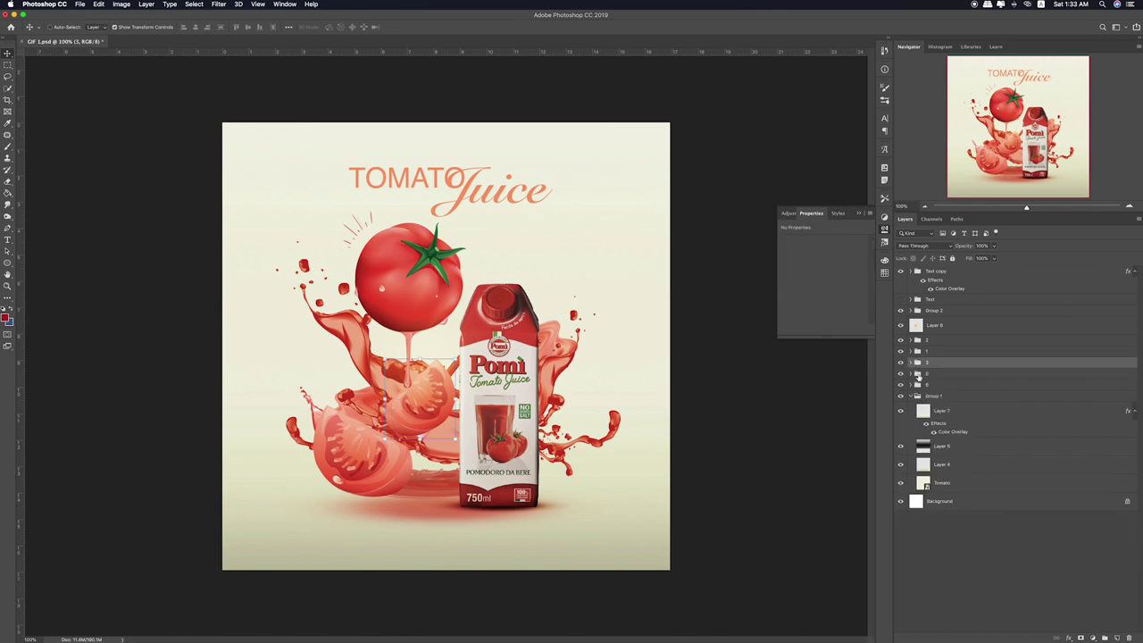
click(901, 374)
click(902, 374)
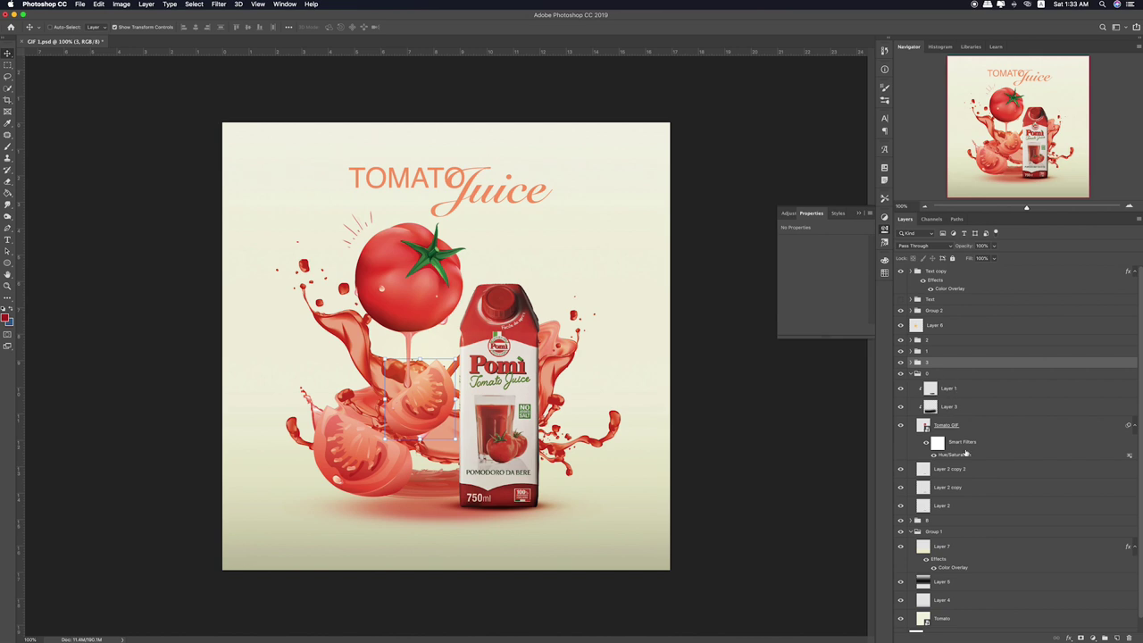
Select the carton with Layers 1 and 3, add guides, placing a vertical one at 11.82 cm
click(971, 427)
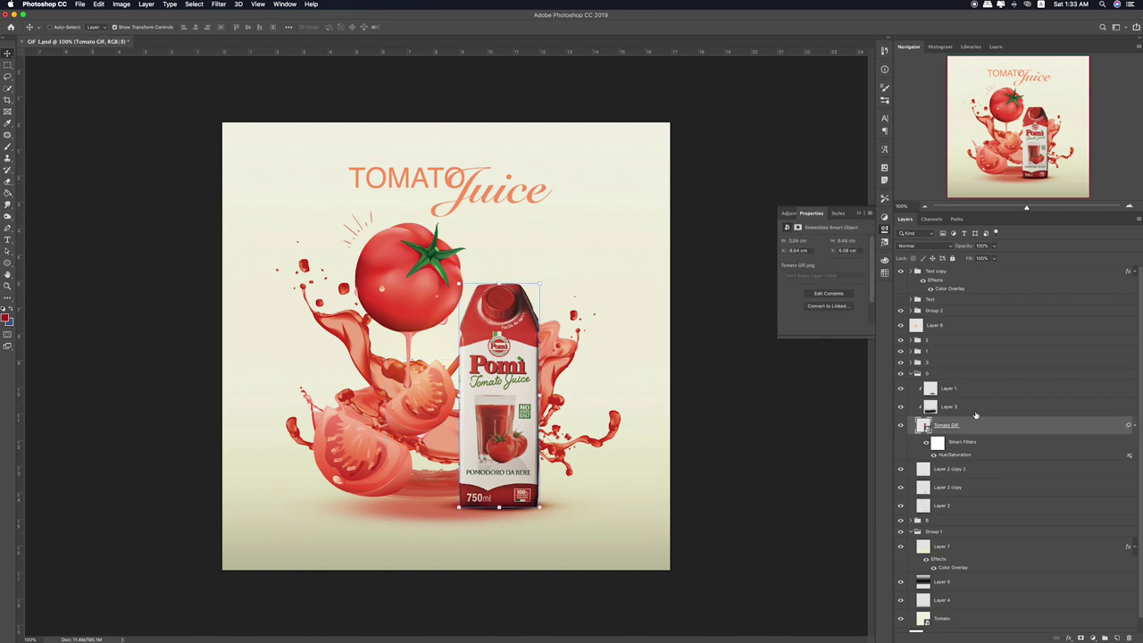
shift+click(975, 390)
drag(716, 278, 740, 285)
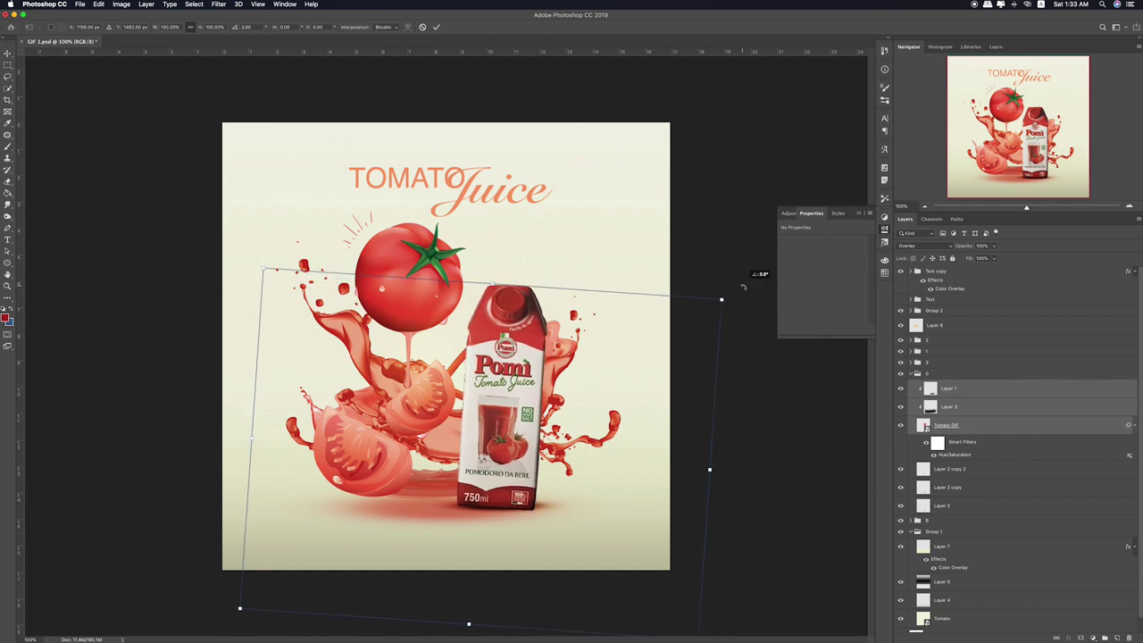
key(ctrl+z)
key(Escape)
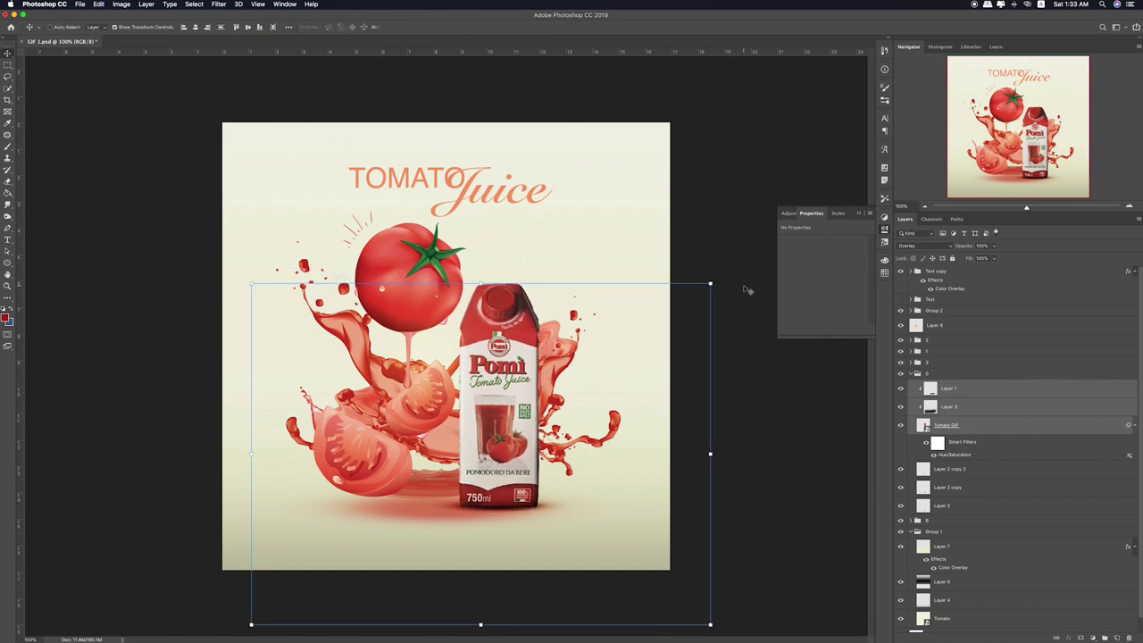
drag(510, 54, 577, 506)
drag(719, 275, 737, 308)
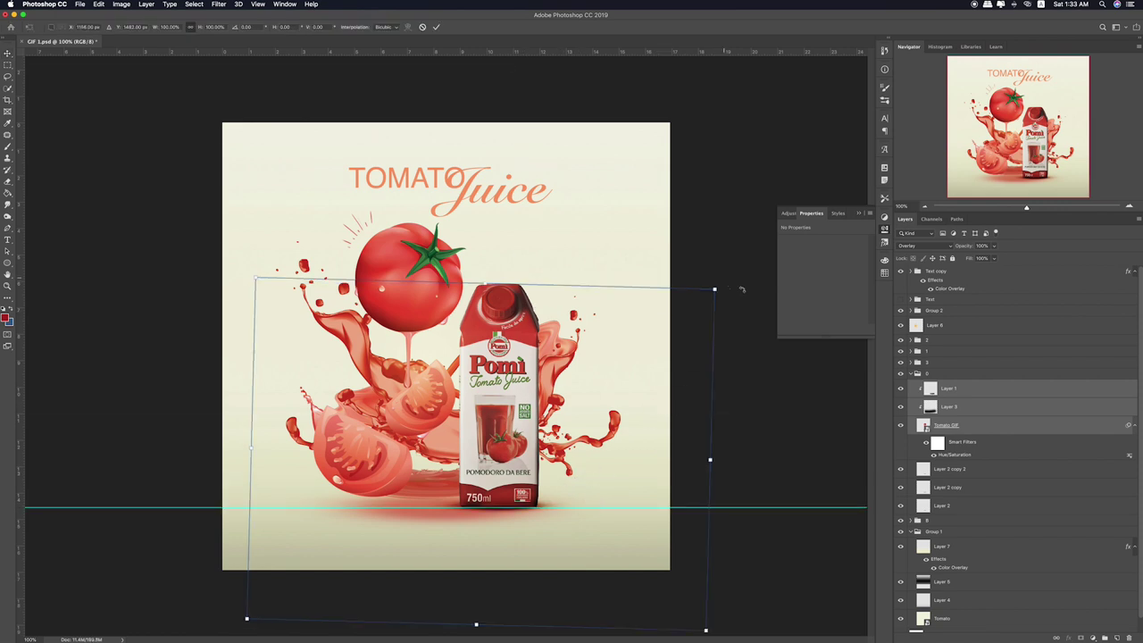
drag(533, 421, 529, 411)
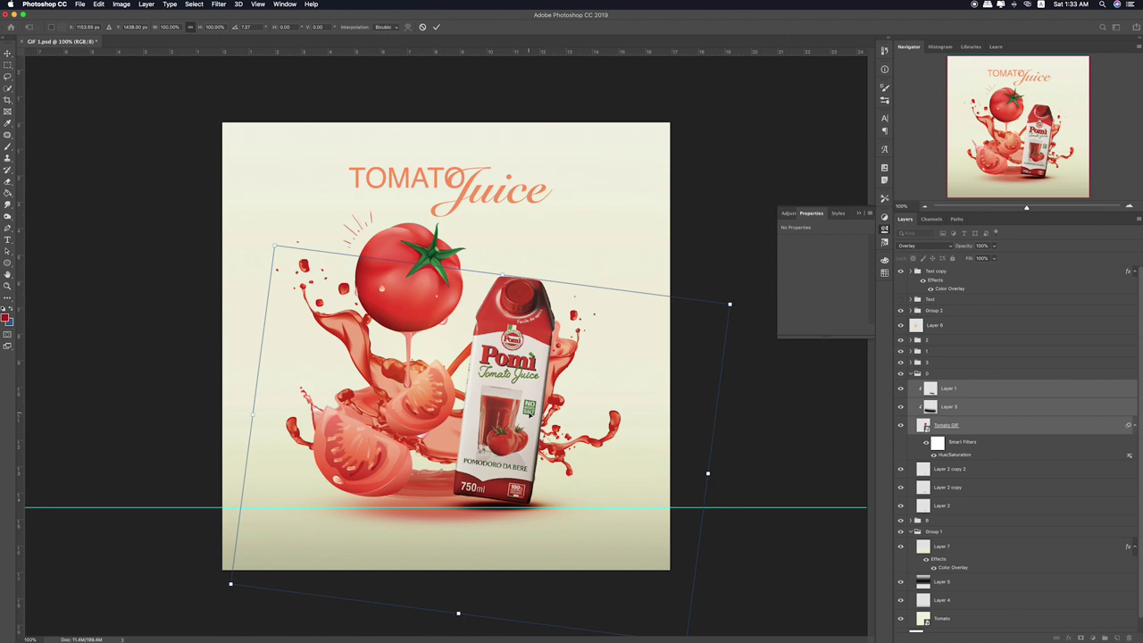
key(Escape)
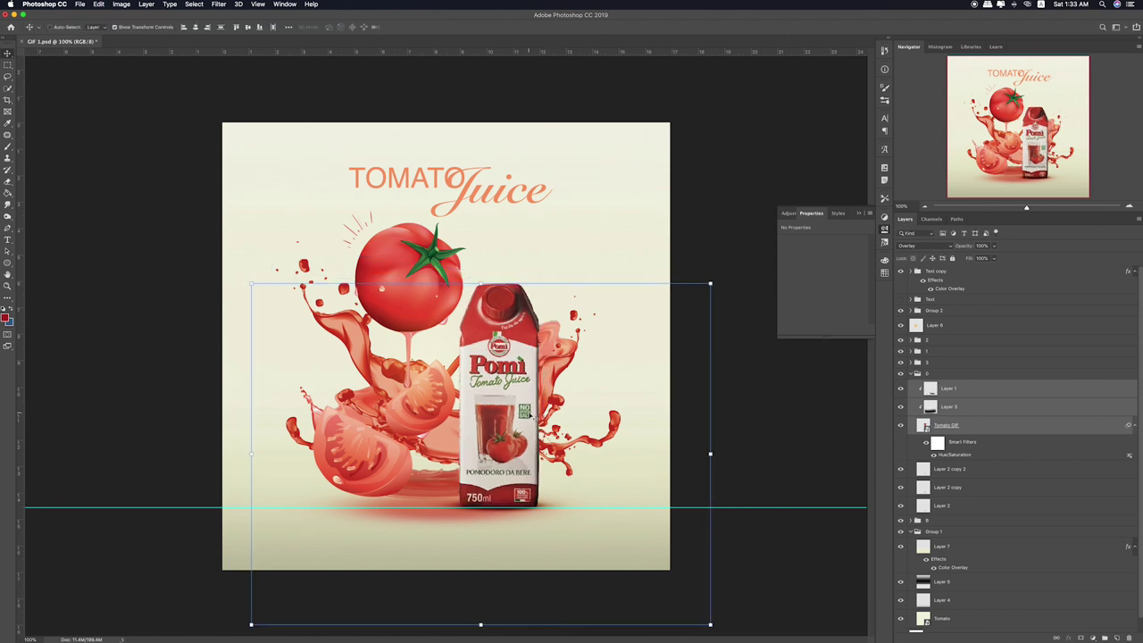
drag(22, 136, 537, 176)
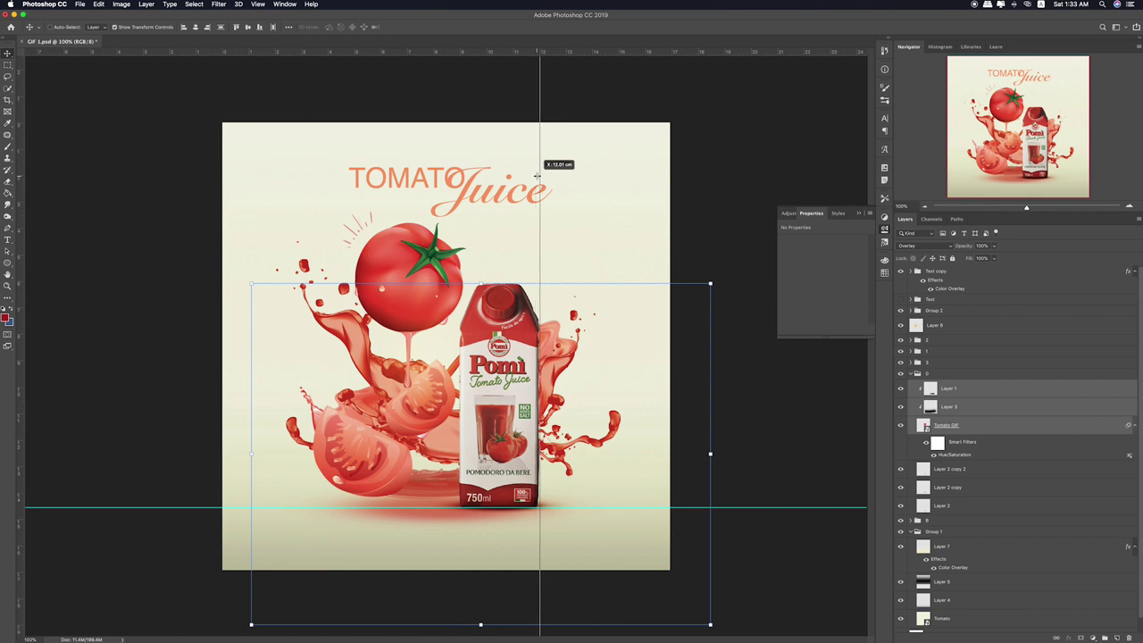
drag(537, 176, 535, 176)
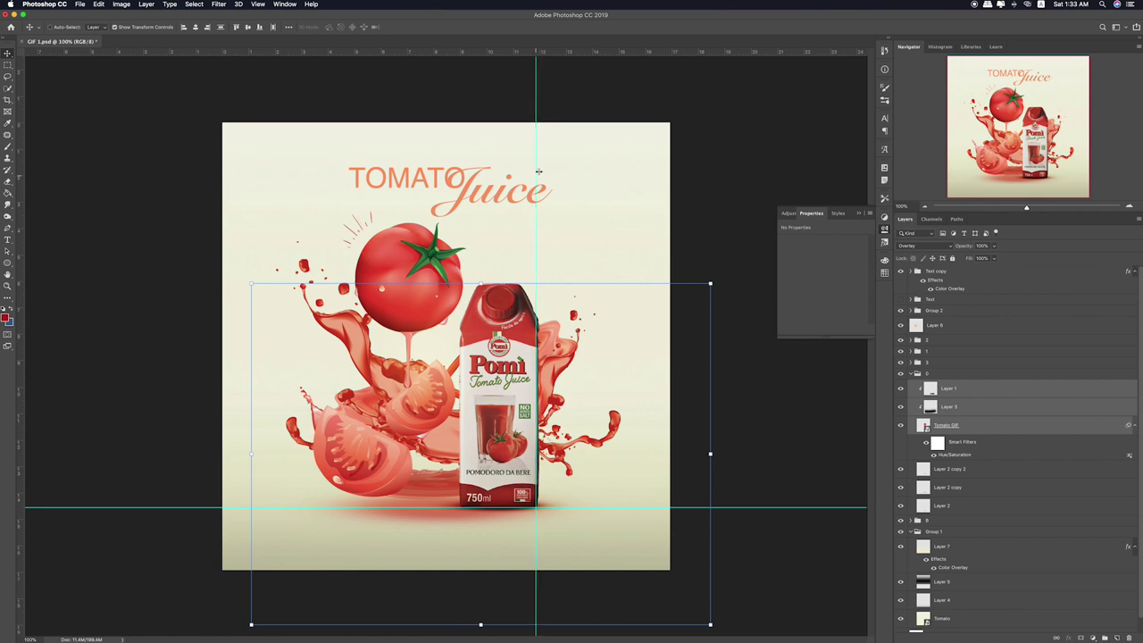
Rotate the carton layers clockwise to about 8° and nudge them up-left
key(ctrl+t)
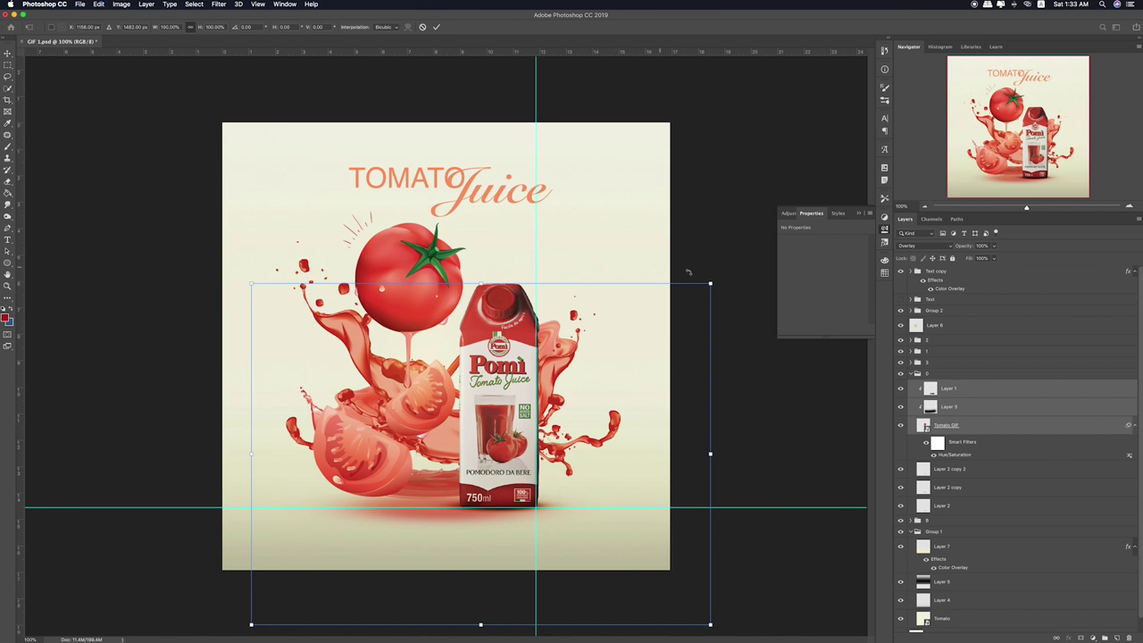
drag(716, 271, 765, 270)
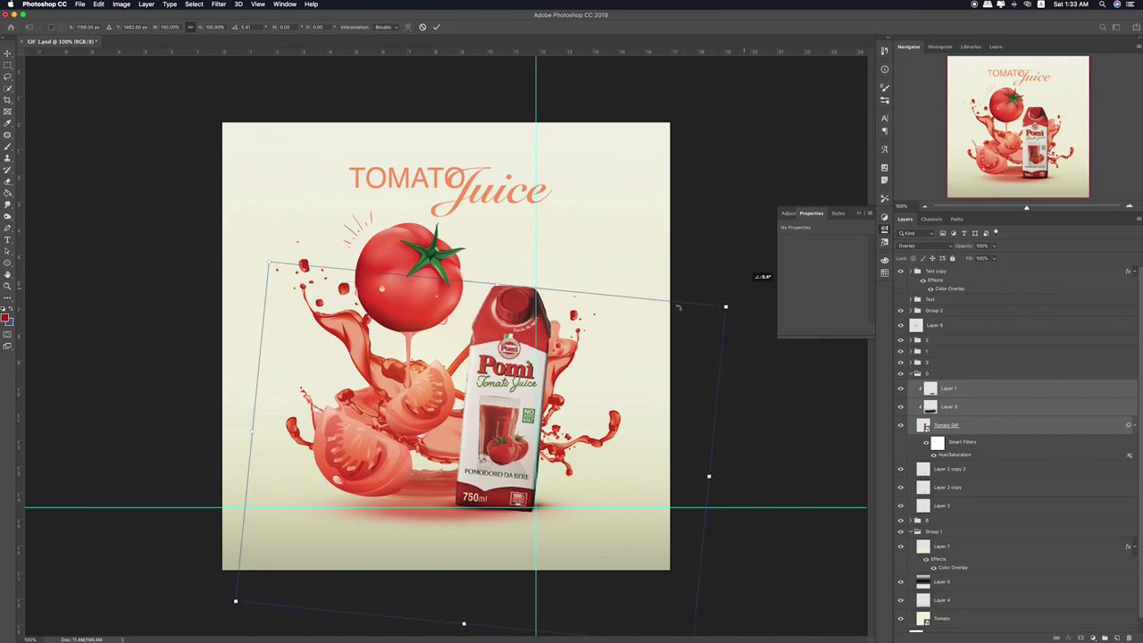
drag(550, 418, 553, 416)
key(Left)
key(Left)
key(Up)
key(Up)
key(Up)
drag(743, 286, 750, 289)
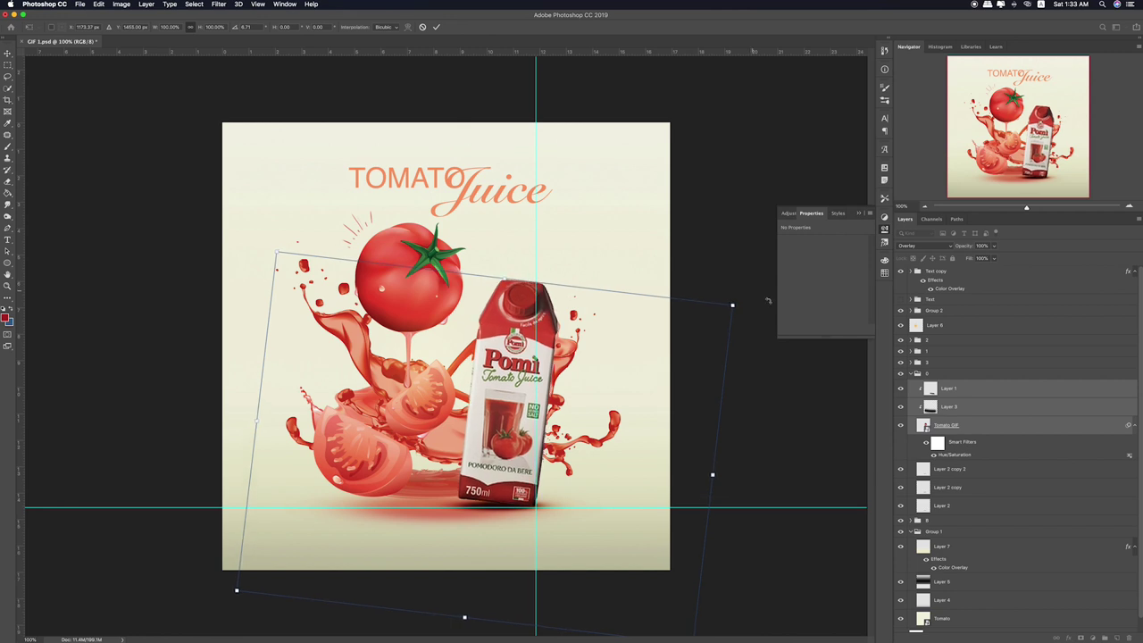
key(Return)
click(951, 470)
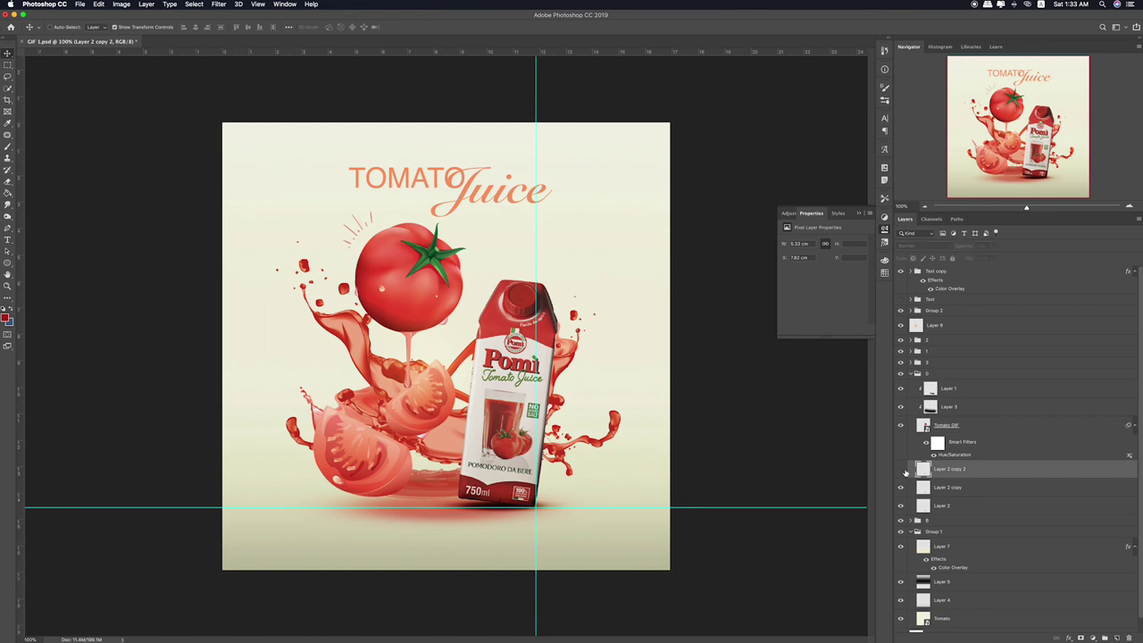
Squash Layer 2 and its two copies to a flatter height and nudge them up
shift+click(940, 506)
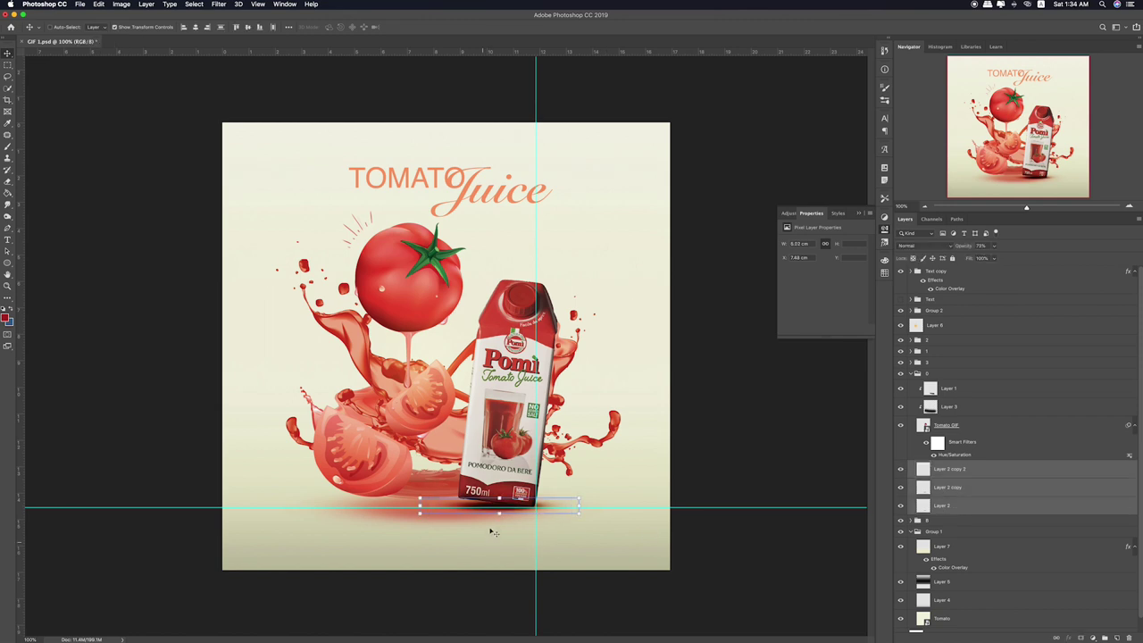
key(ctrl+t)
drag(498, 499, 521, 513)
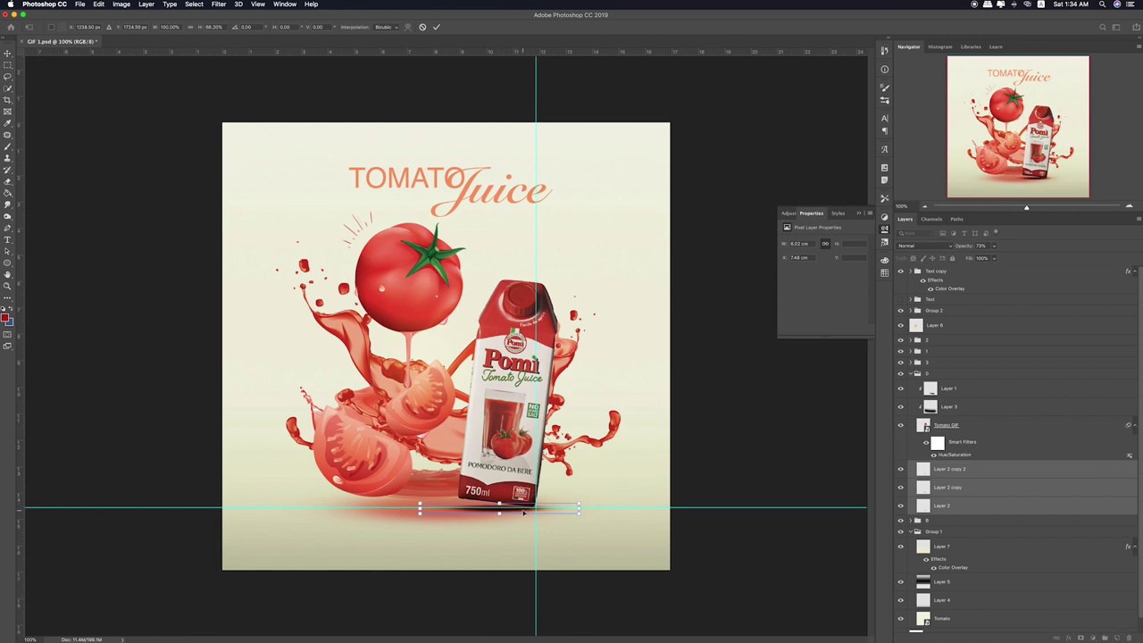
key(shift+Up)
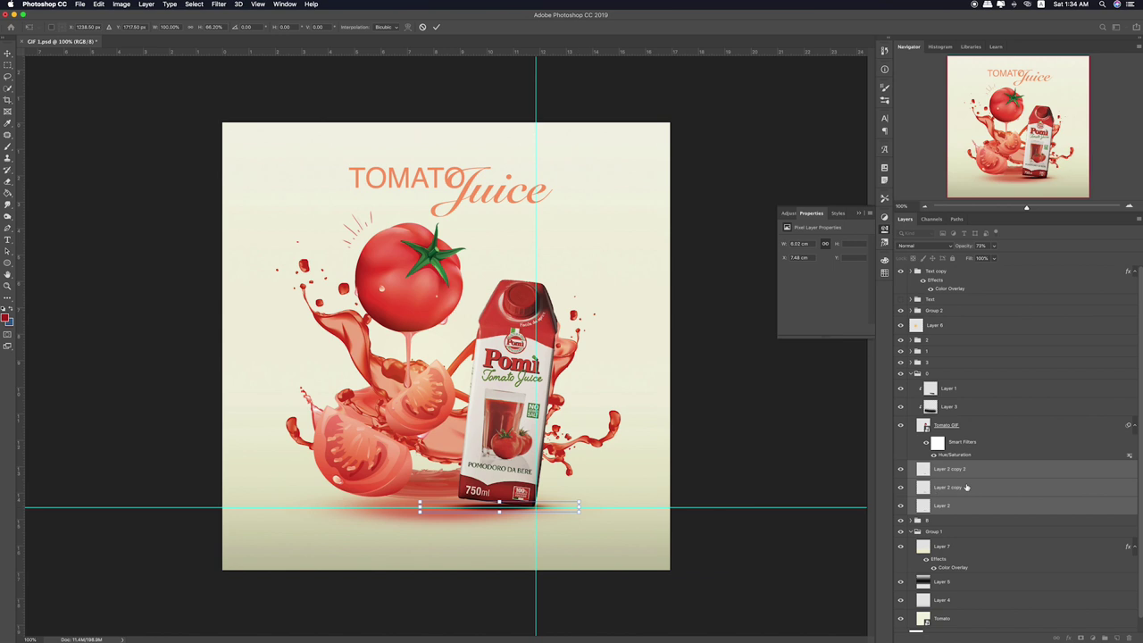
key(Return)
Touch up each shadow layer with an enlarged eraser, then hide the guides
click(1010, 472)
key(e)
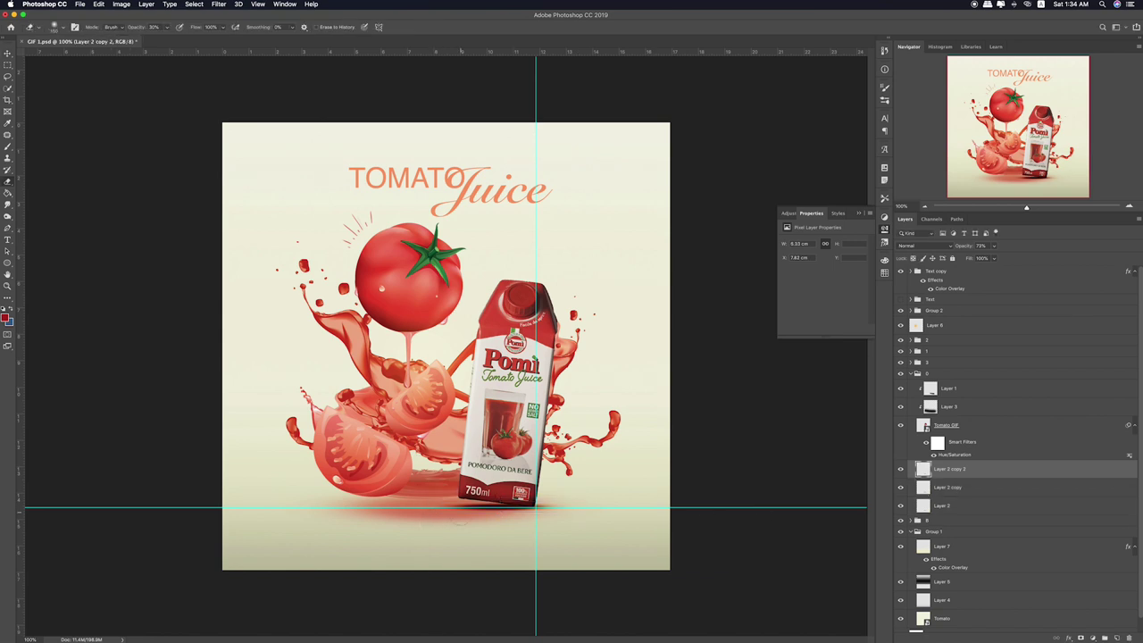
key(bracketright)
key(bracketright)
key(bracketright)
key(bracketright)
key(bracketright)
click(962, 490)
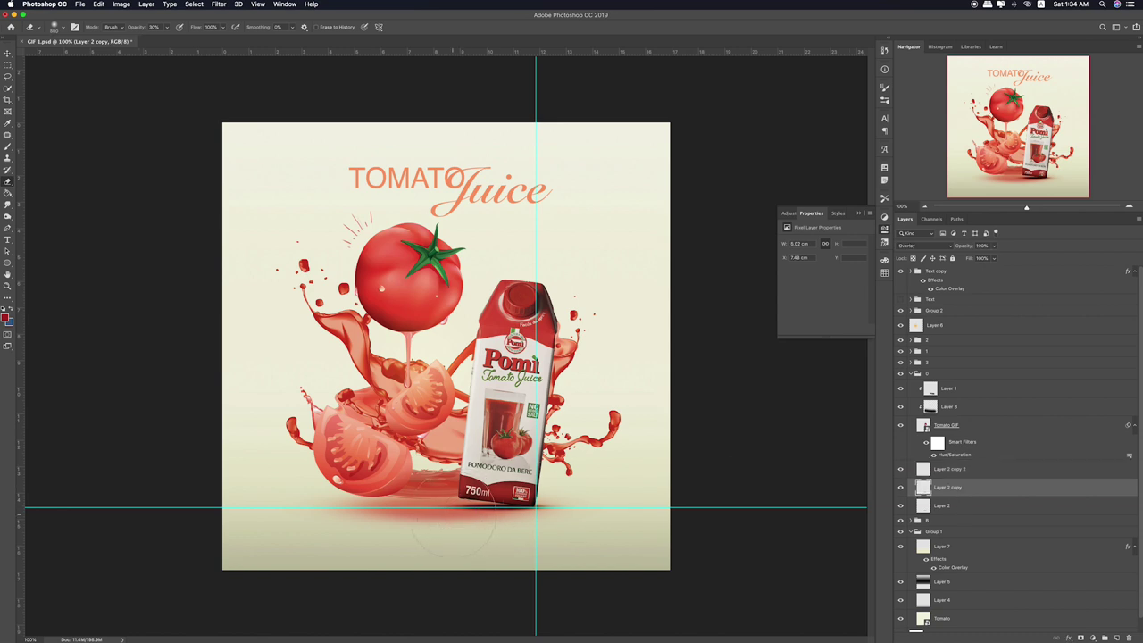
click(954, 508)
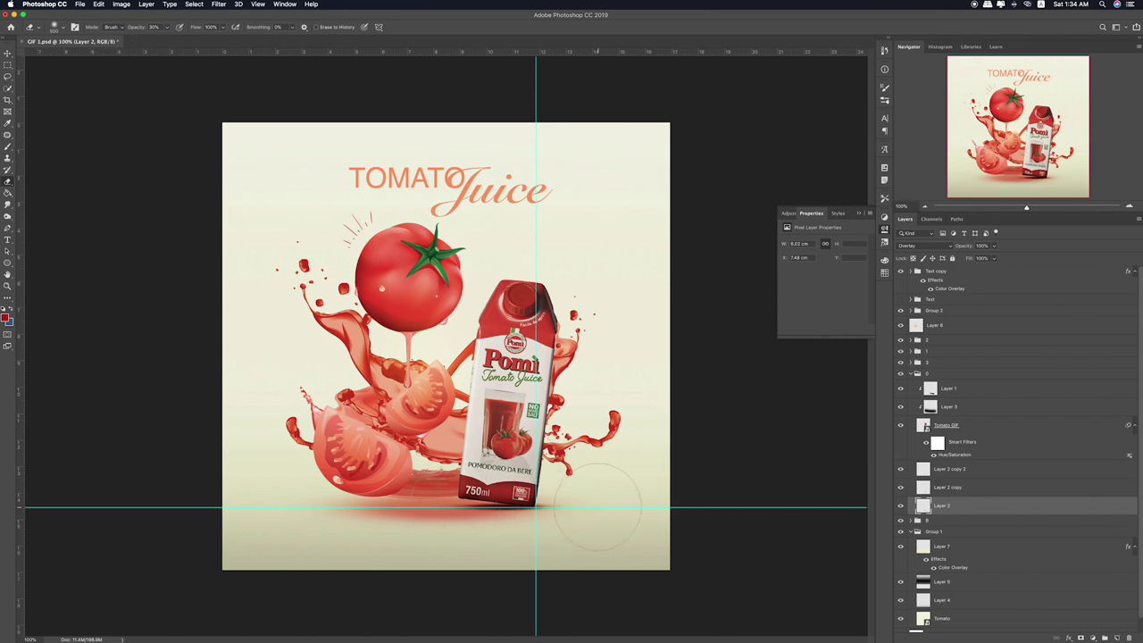
key(alt+bracketright)
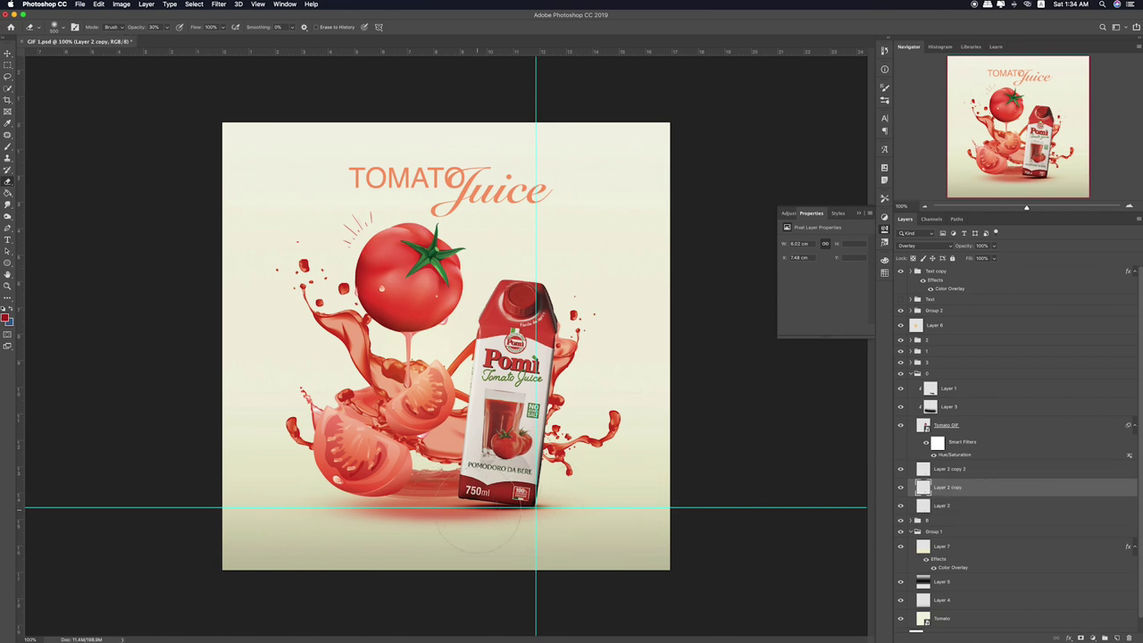
click(1022, 470)
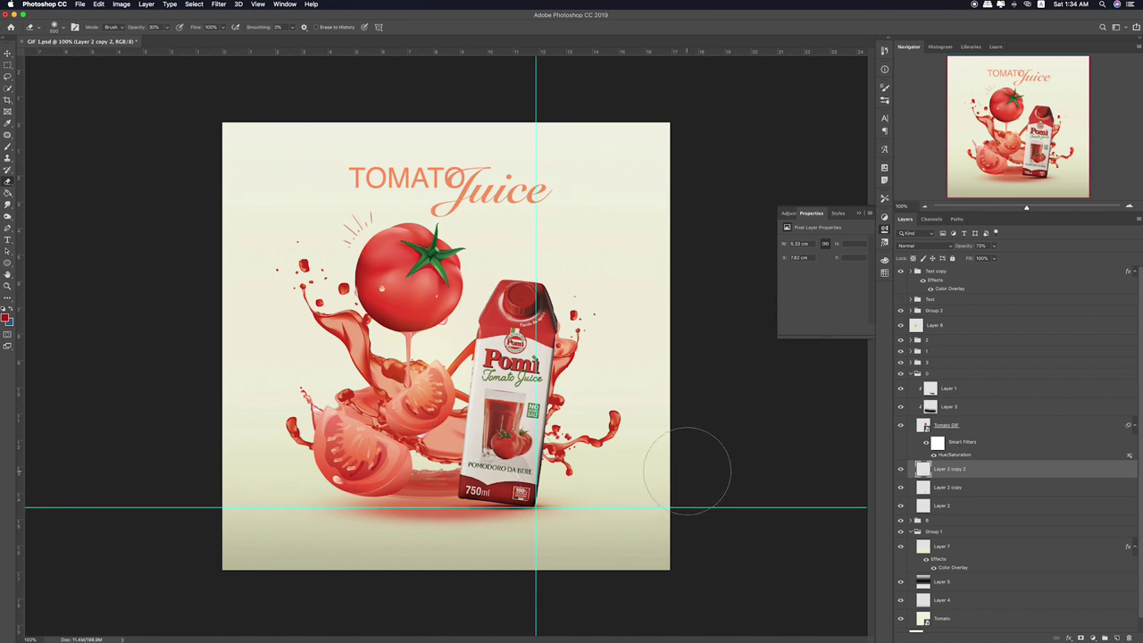
key(ctrl+semicolon)
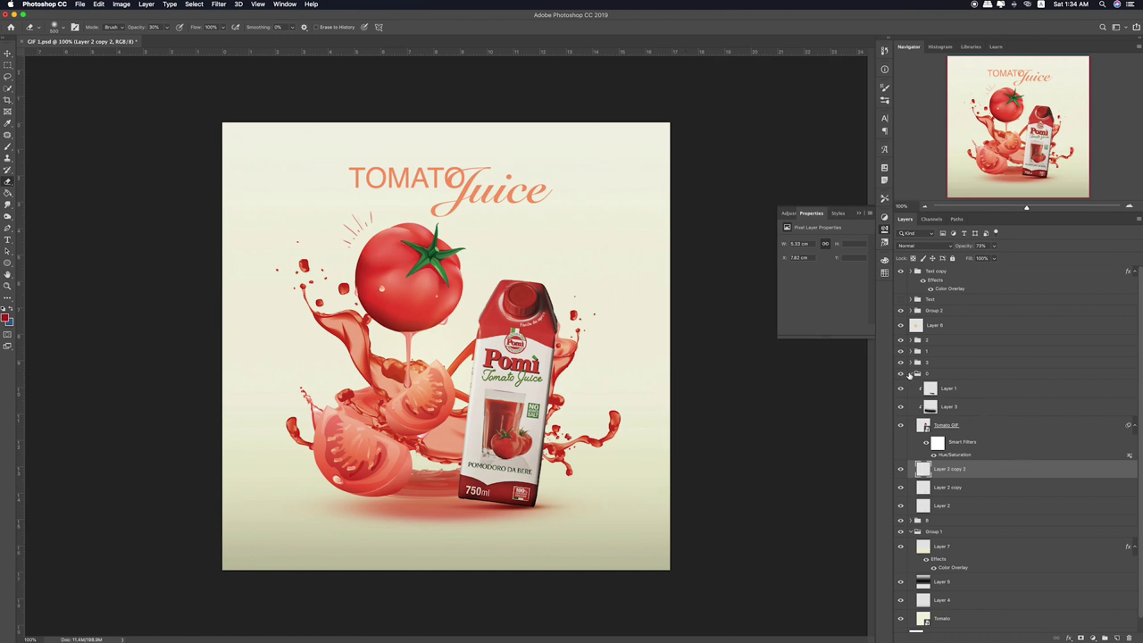
Hide the first version's group, reveal group 8, and distort layer 6 outward
click(909, 375)
click(900, 384)
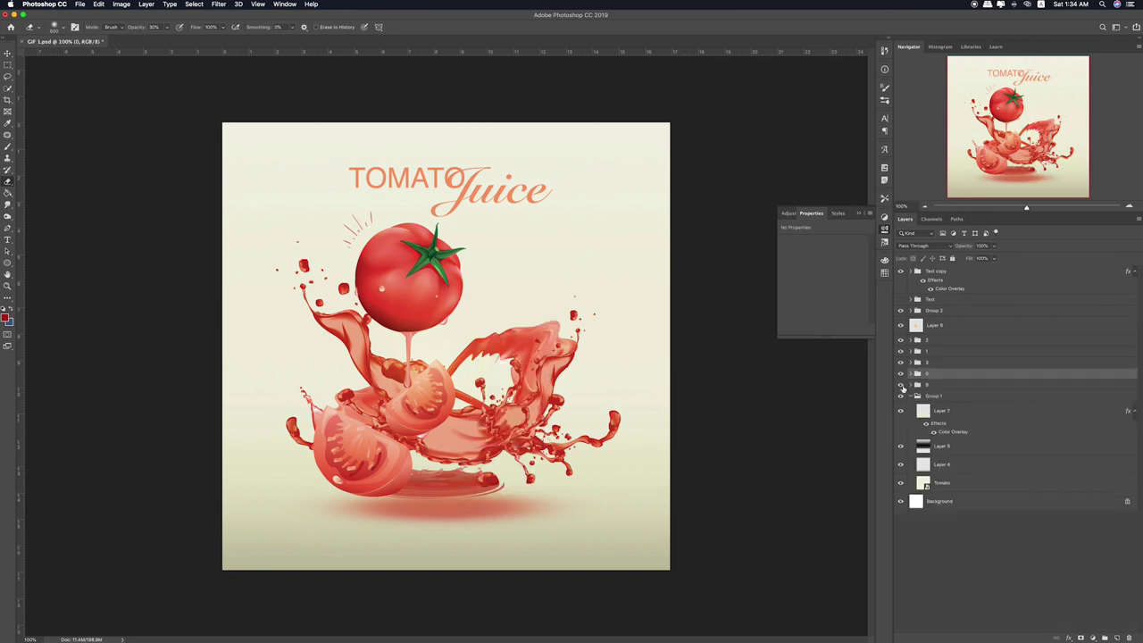
click(908, 385)
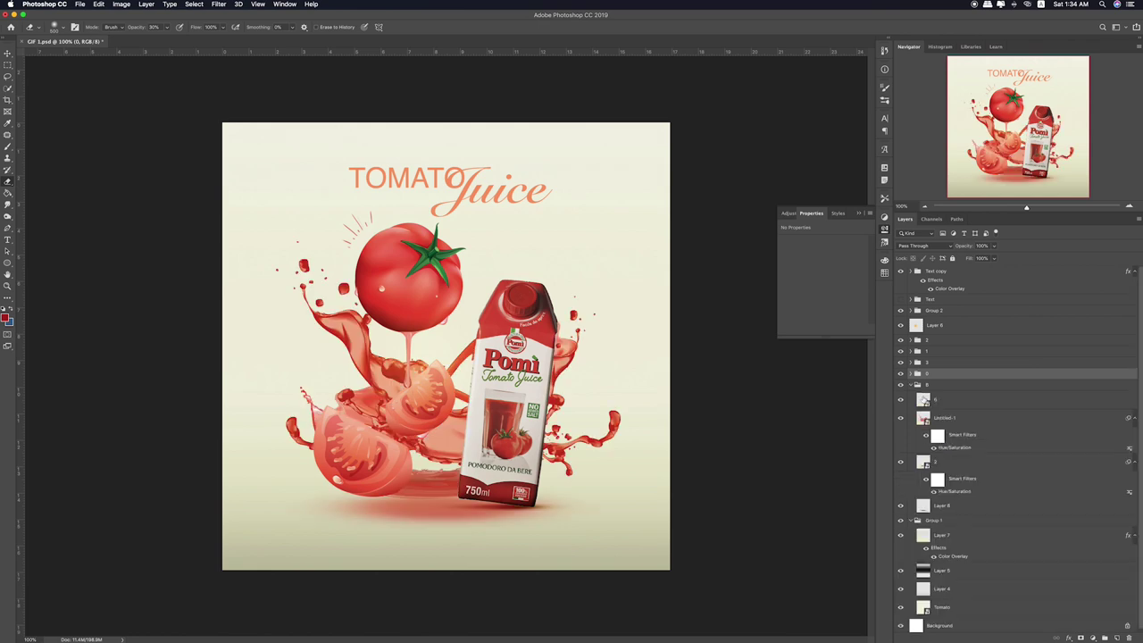
click(944, 403)
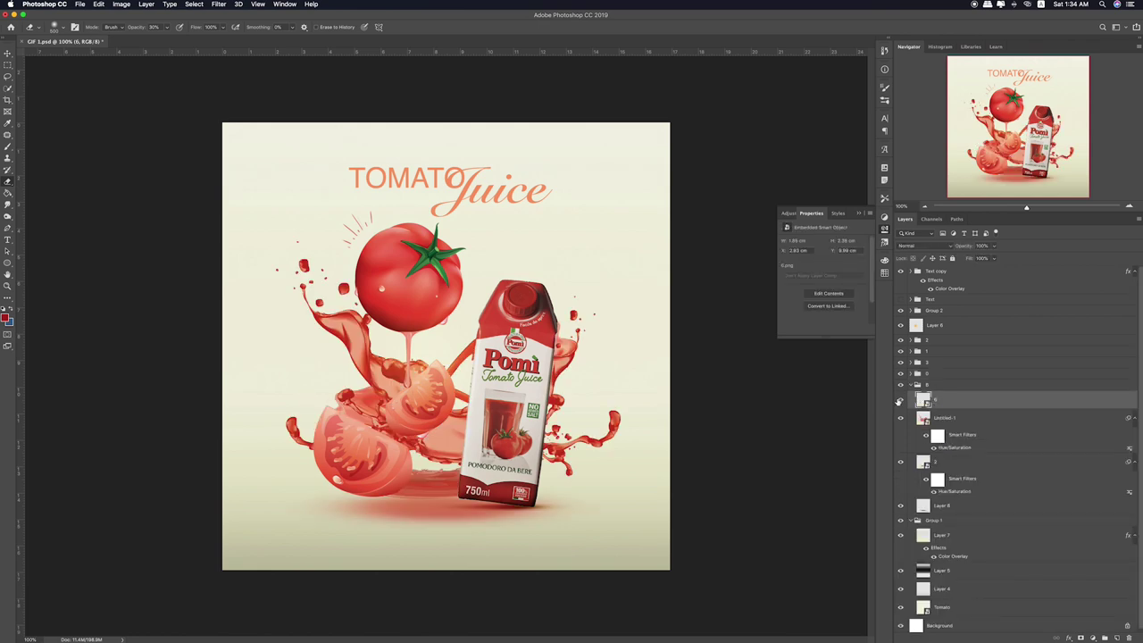
key(ctrl+t)
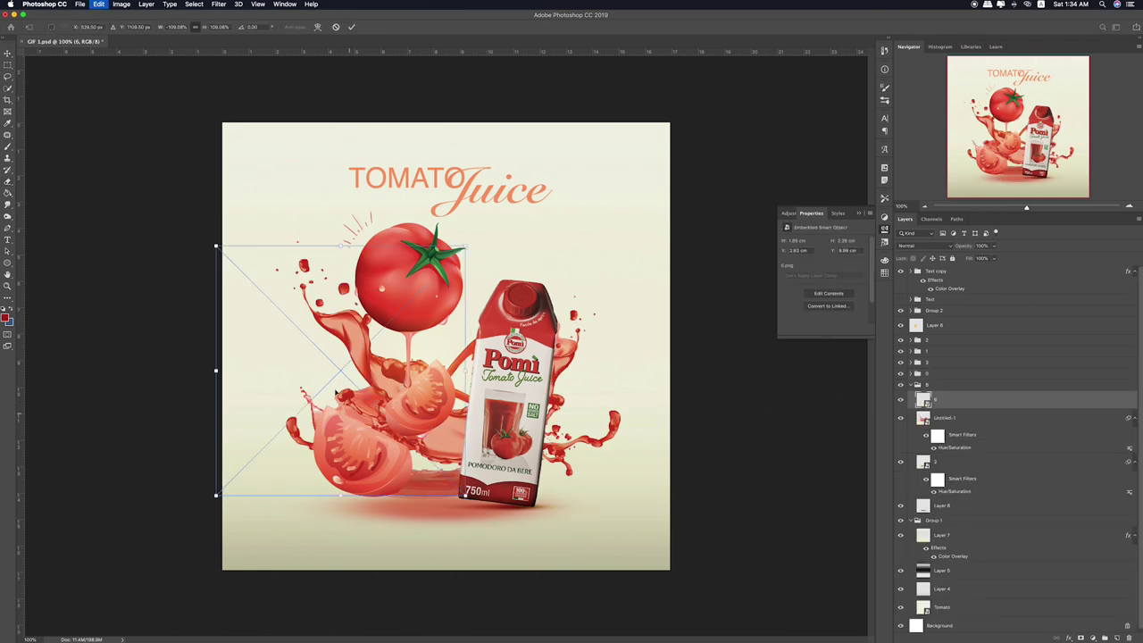
mouse_move(216, 246)
mouse_down()
mouse_move(152, 167)
mouse_move(117, 145)
mouse_up()
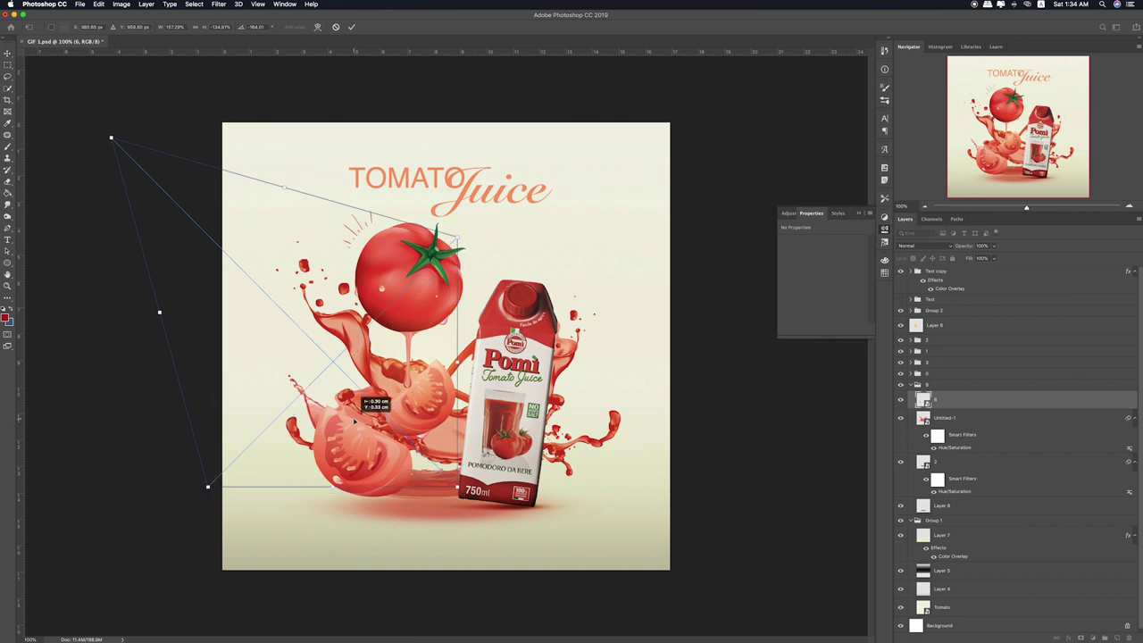
key(Return)
Enlarge the Untitled-1 splash layer slightly
key(e)
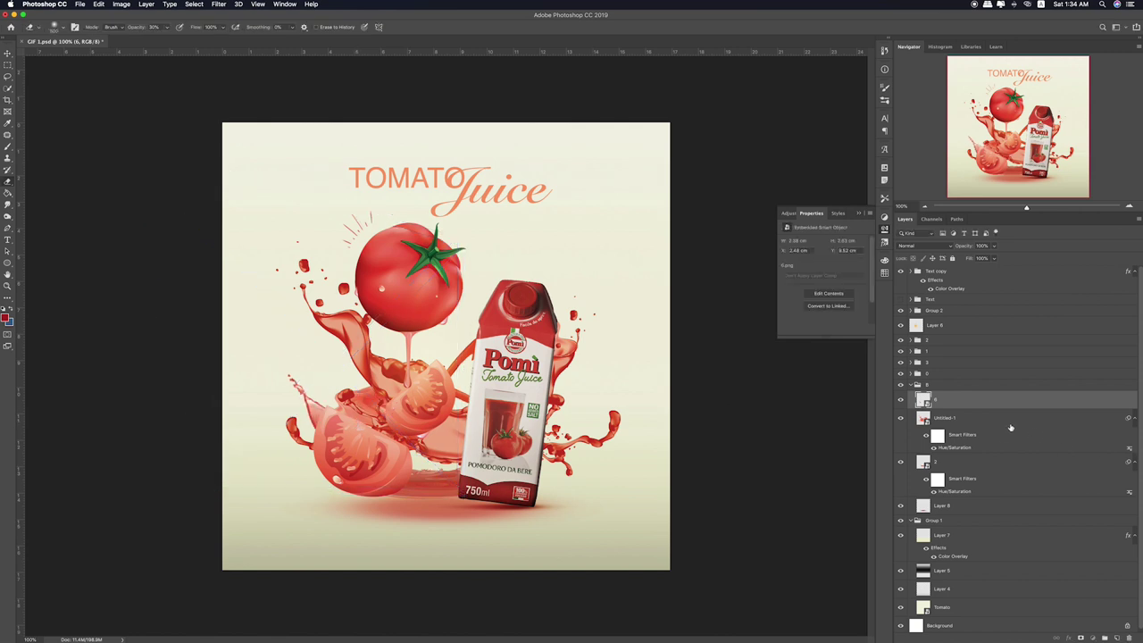
click(1011, 426)
key(ctrl+t)
drag(638, 176, 663, 157)
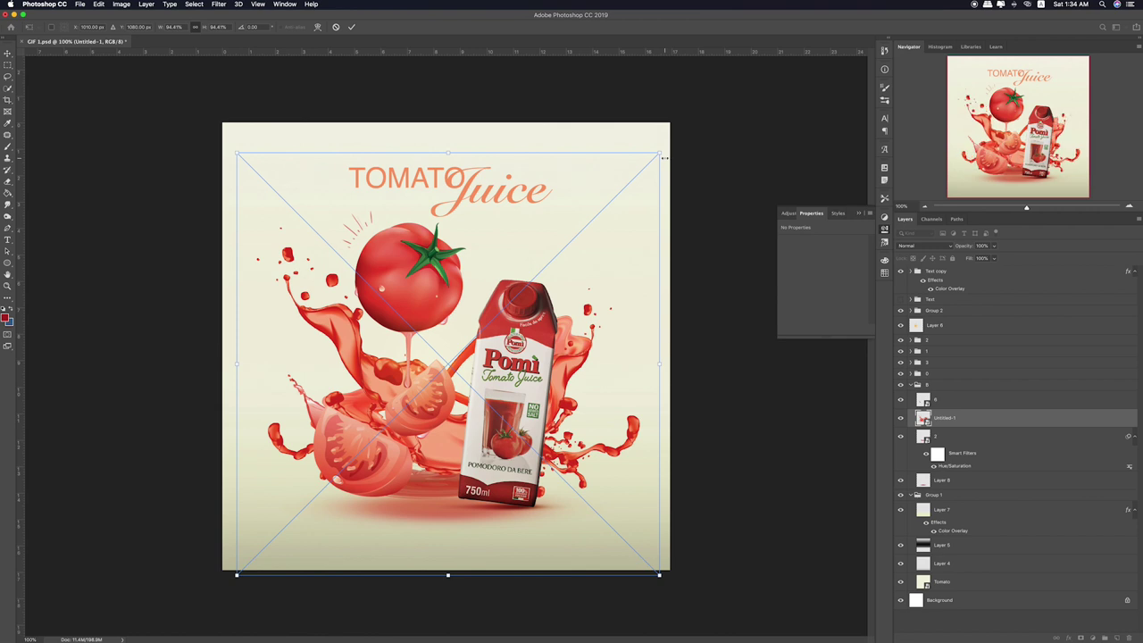
key(Return)
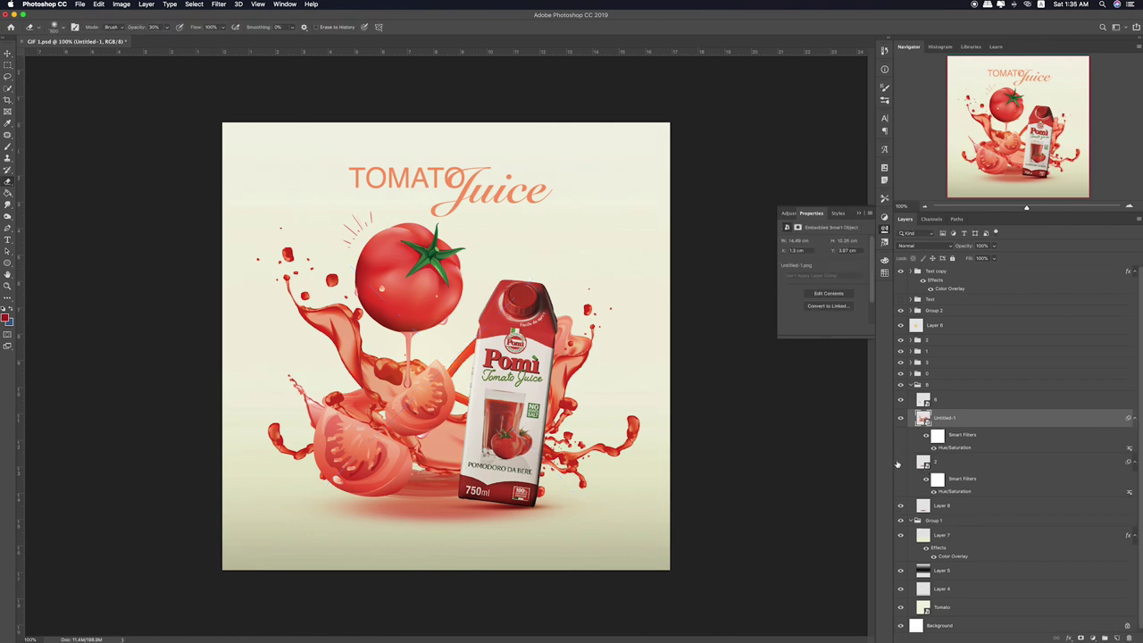
Scale splash layer 2 to about 109% × 63%
click(951, 462)
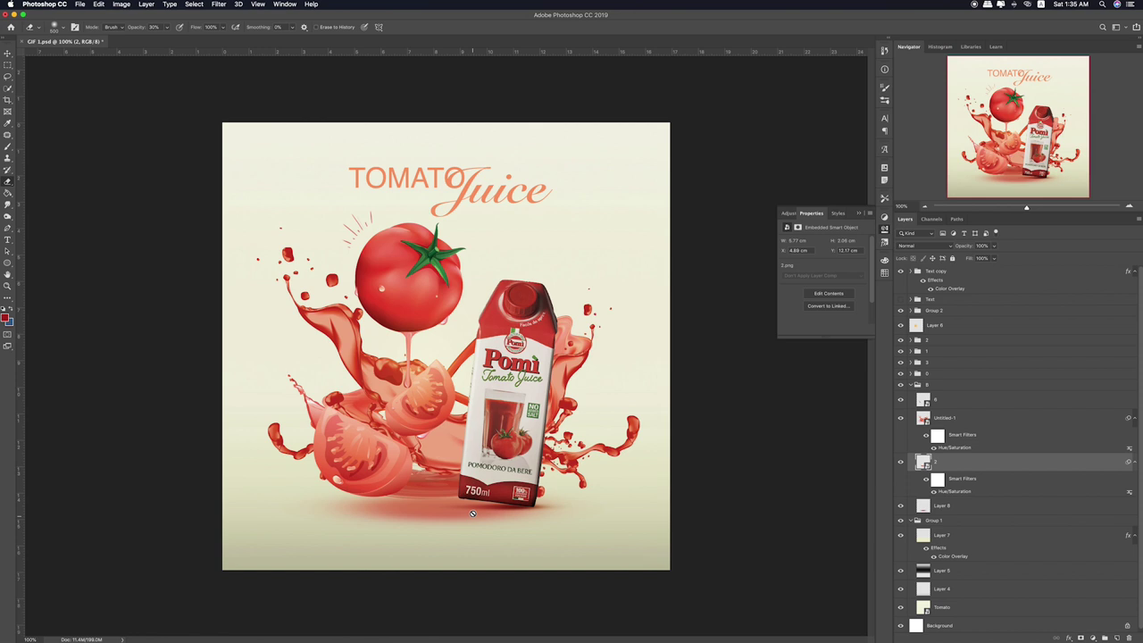
key(ctrl+t)
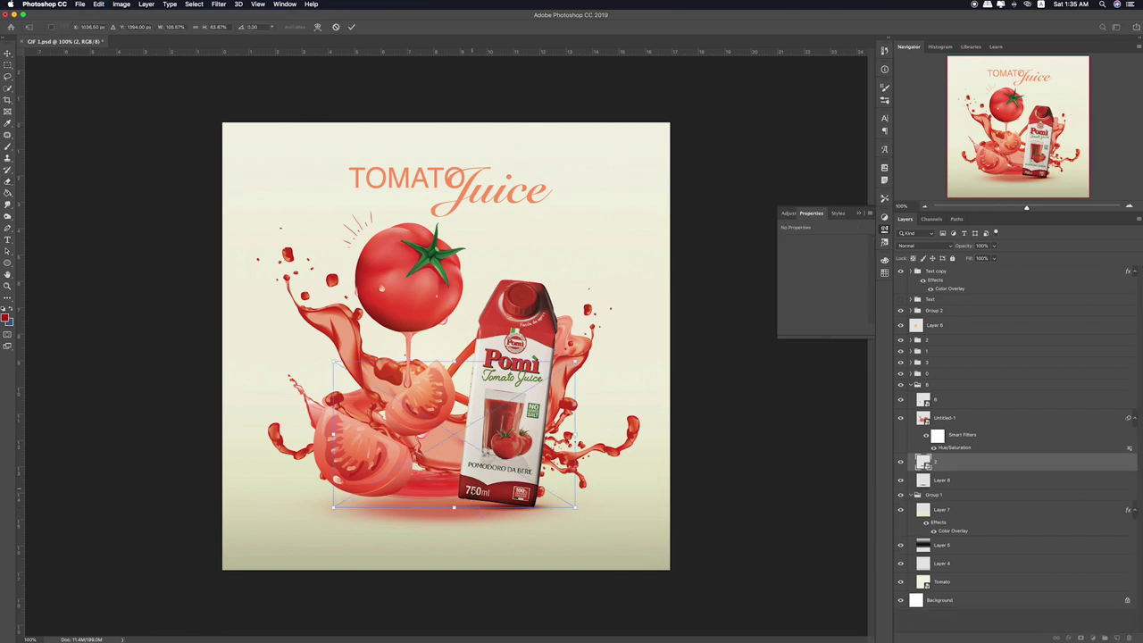
drag(574, 506, 578, 506)
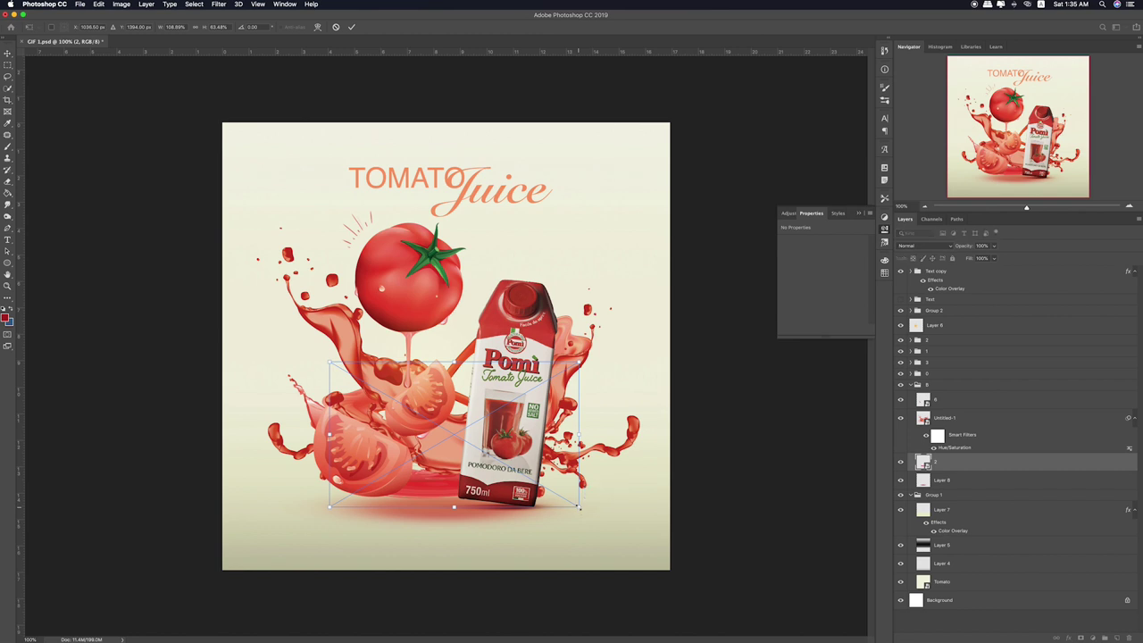
key(Return)
key(e)
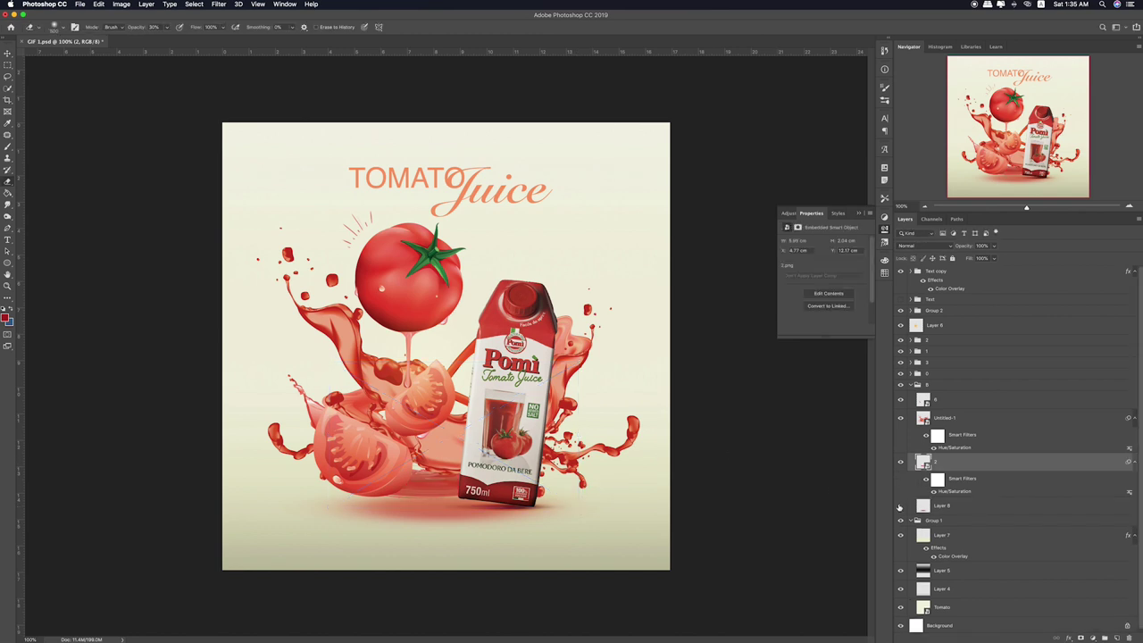
Toggle Layer 7's Color Overlay off and back on, then collapse Group 1
click(935, 507)
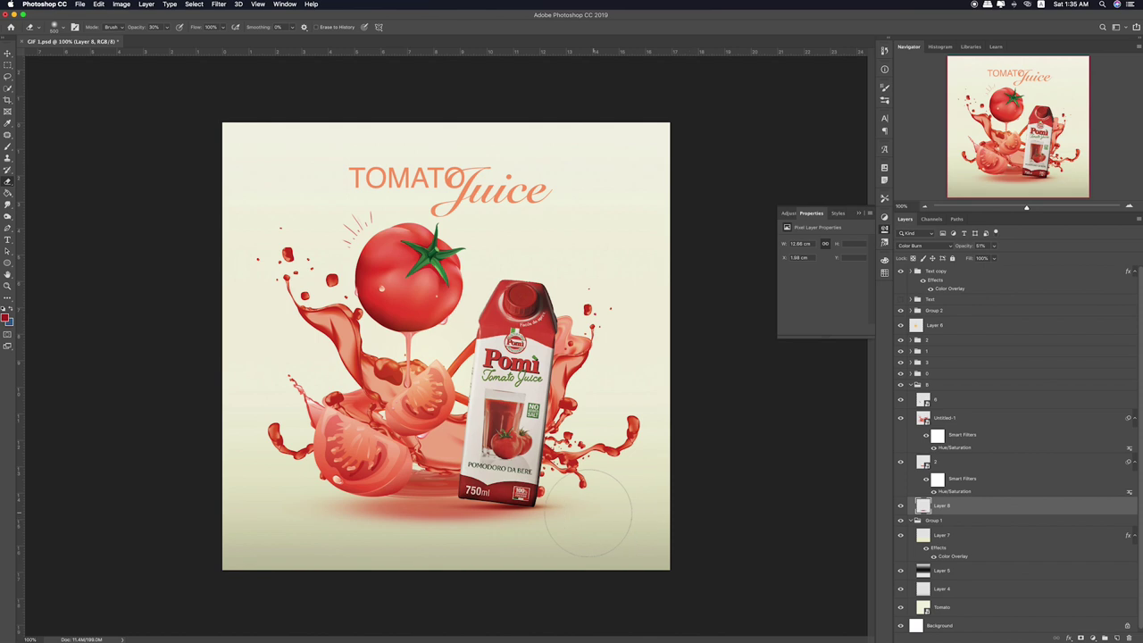
key(r)
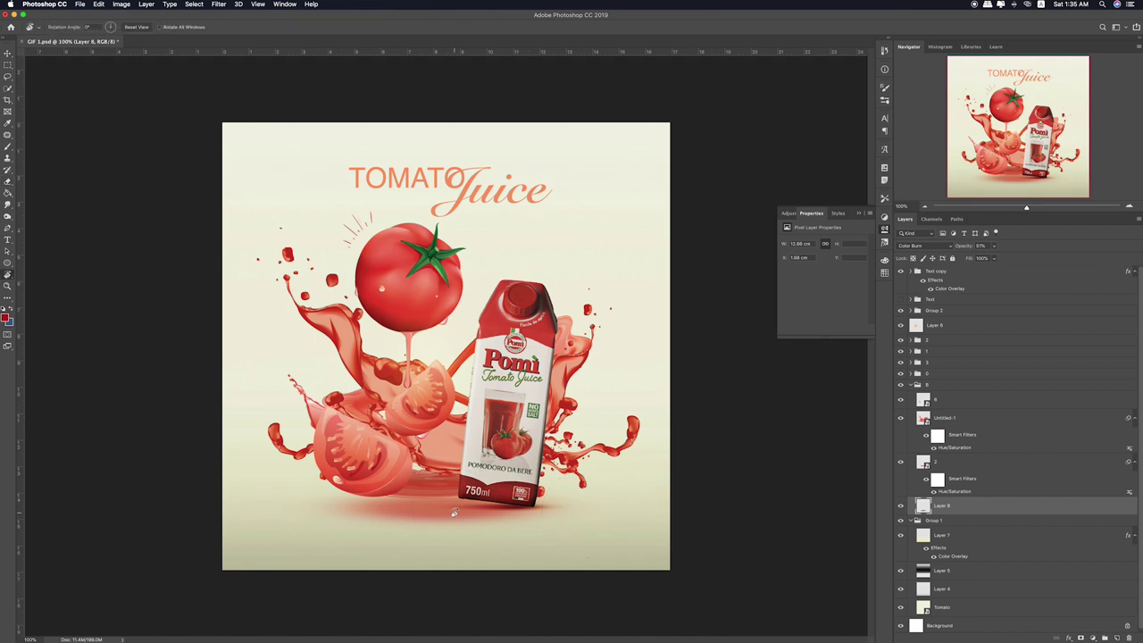
key(e)
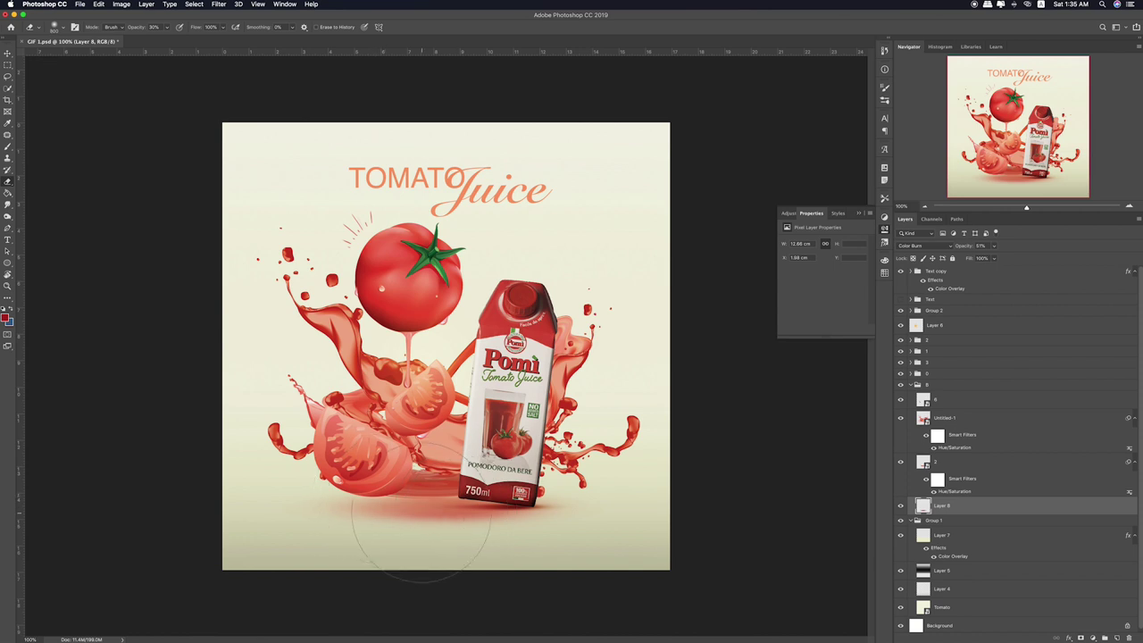
scroll(1084, 556, down, 1)
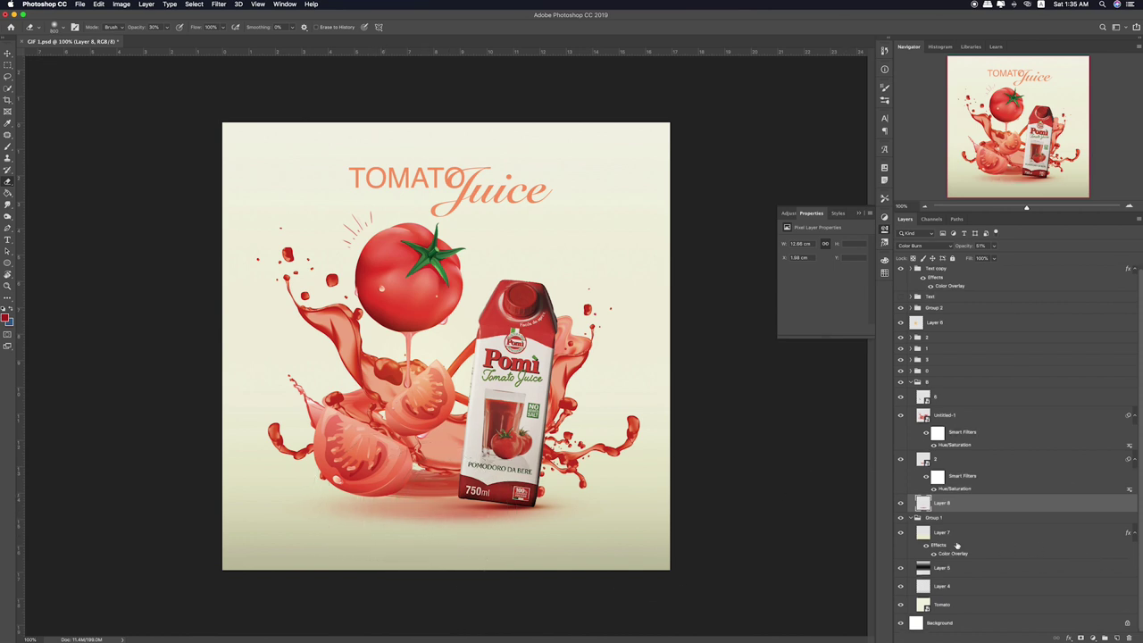
click(900, 536)
click(931, 552)
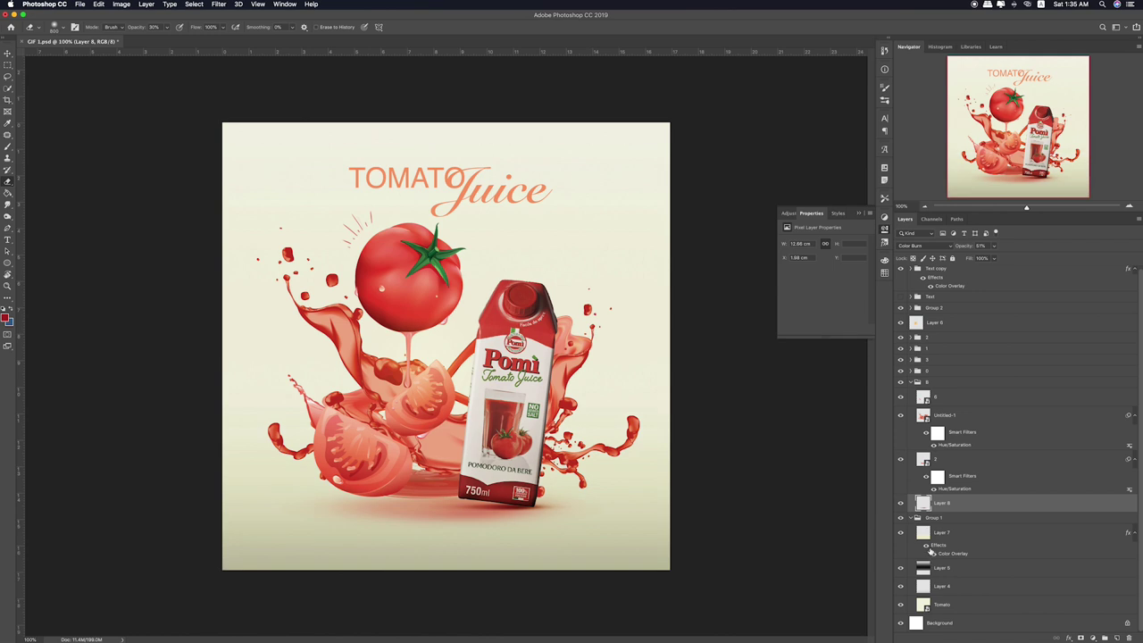
click(914, 517)
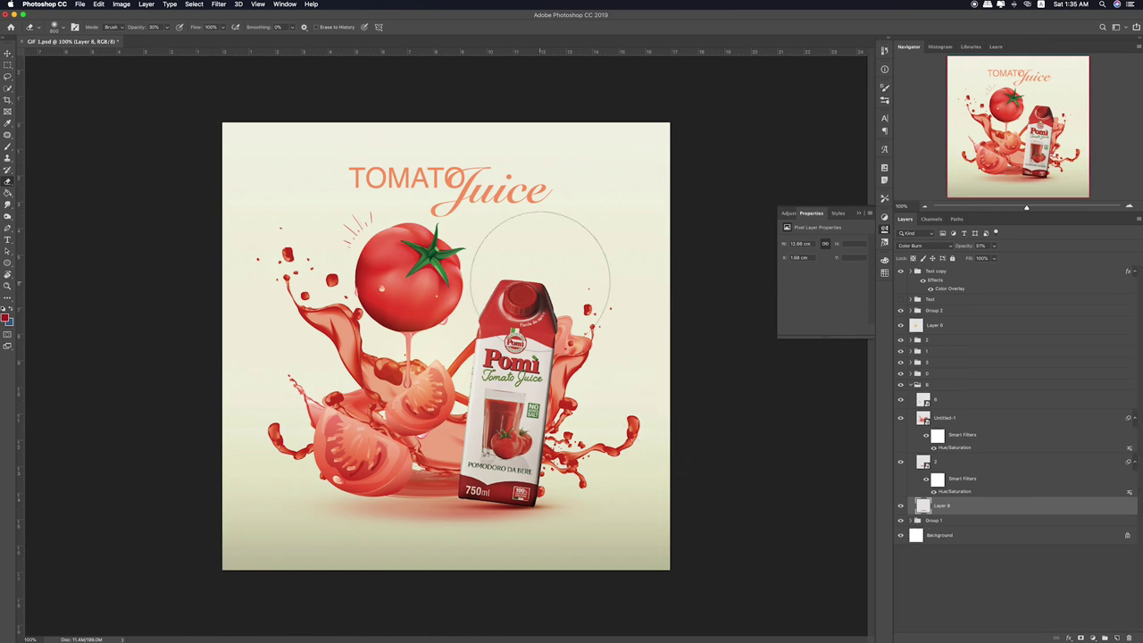
click(81, 4)
Save the poster to the desktop as GIF 2.psd
click(98, 96)
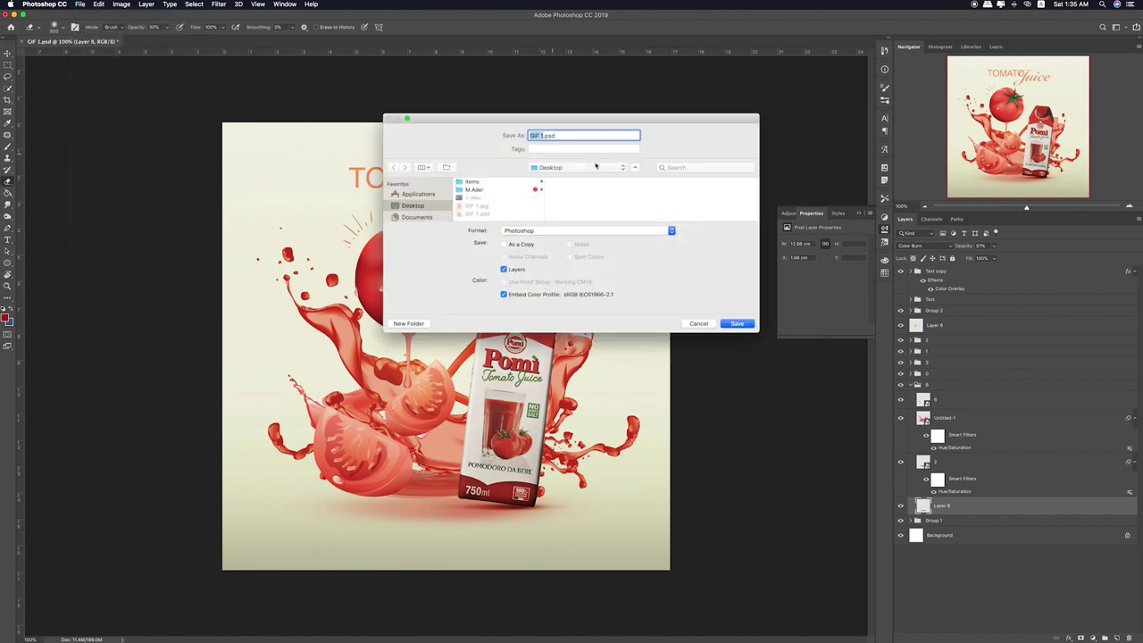
key(Right)
key(Return)
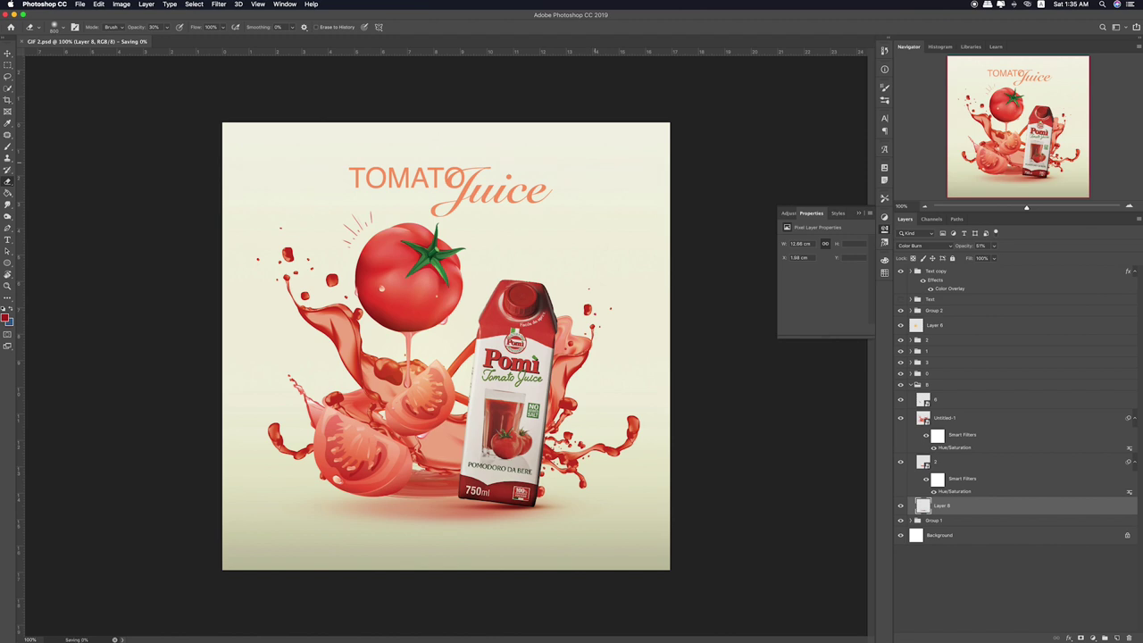
Save a JPEG copy, GIF 2.jpg, at quality 12
click(82, 4)
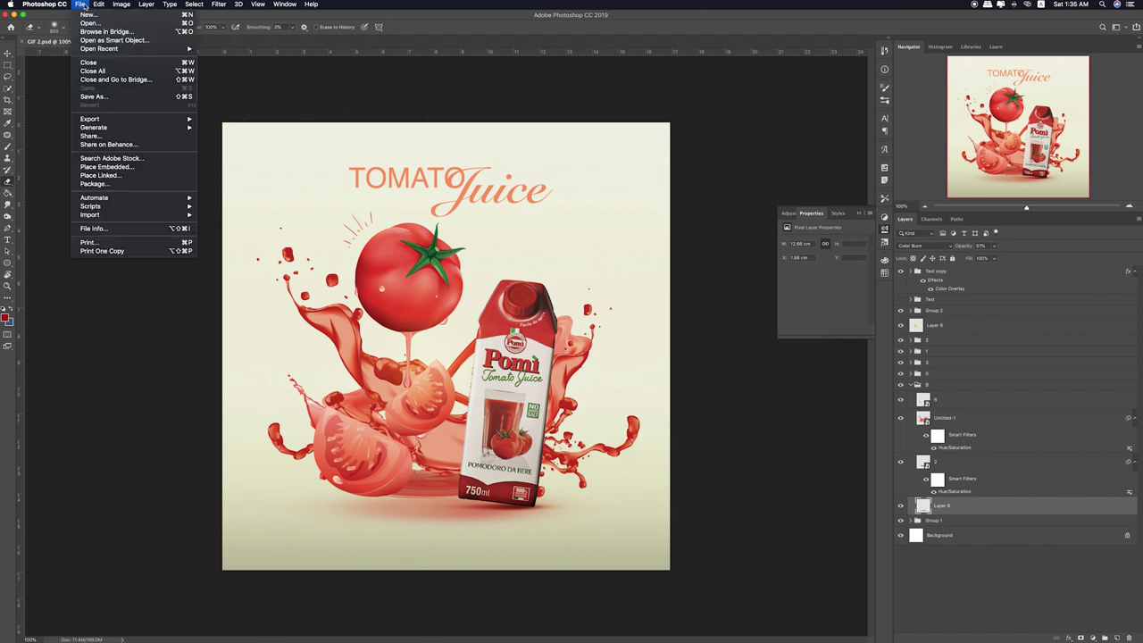
click(92, 96)
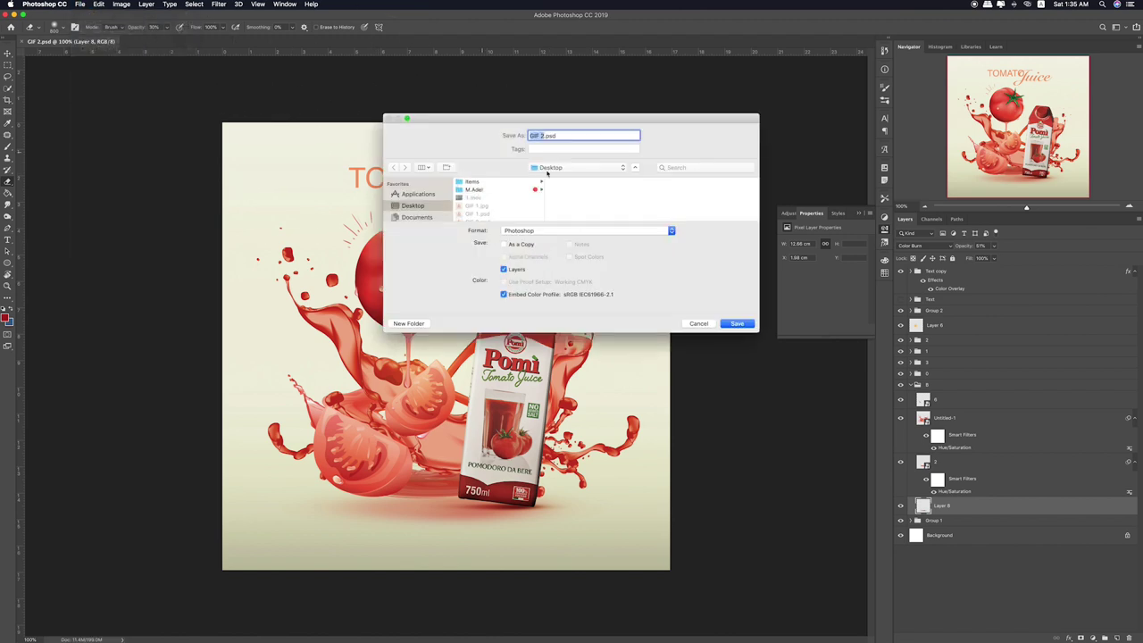
click(616, 231)
click(585, 286)
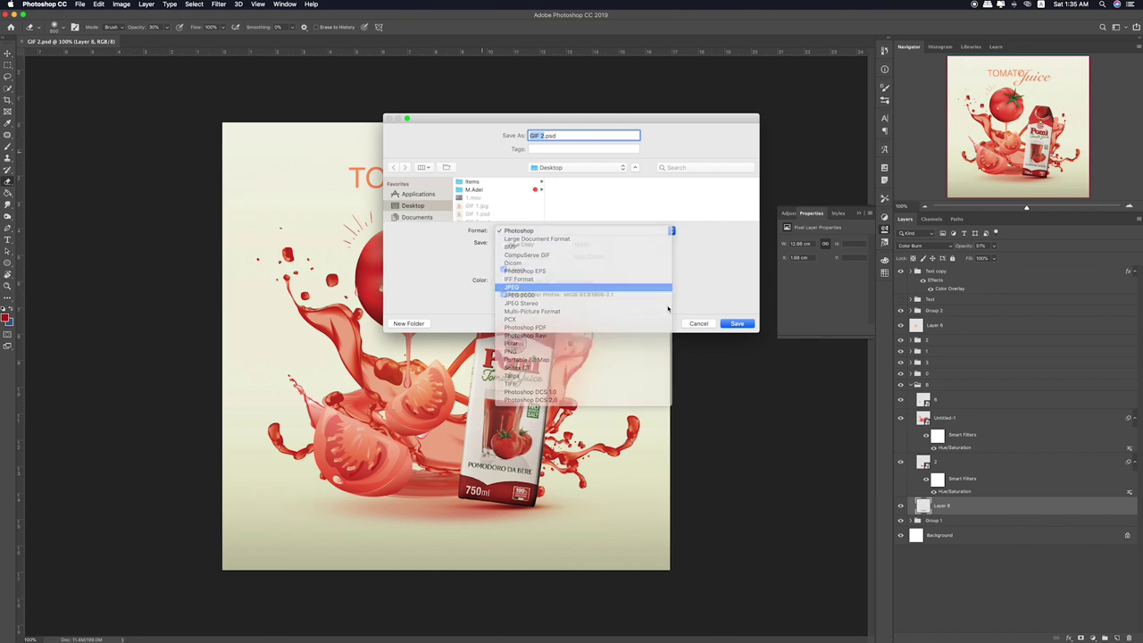
click(751, 324)
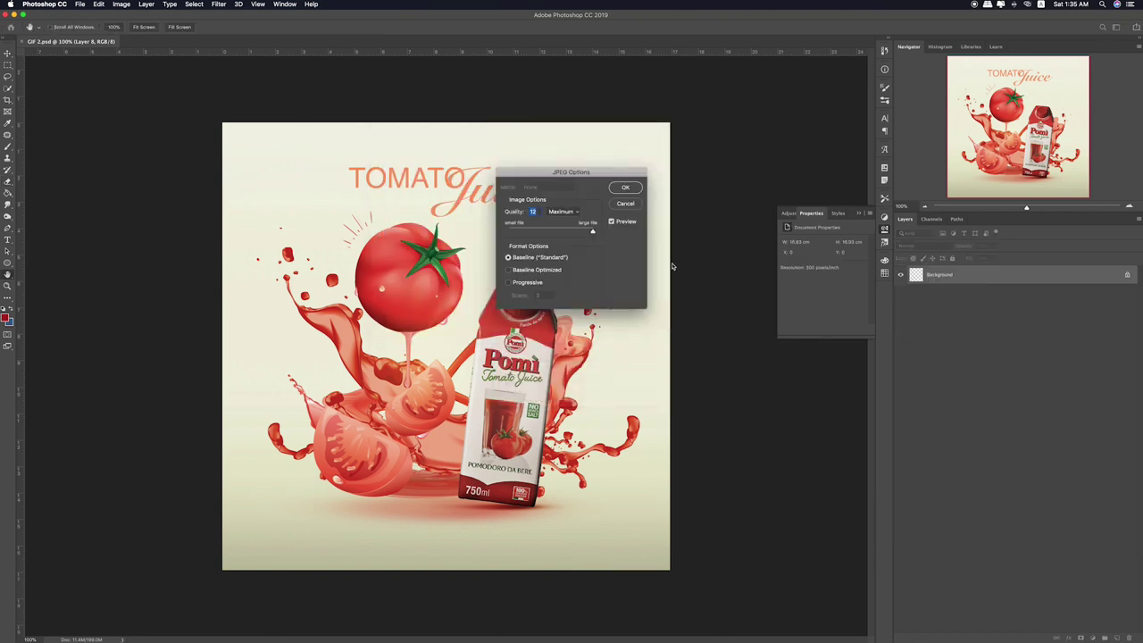
click(625, 188)
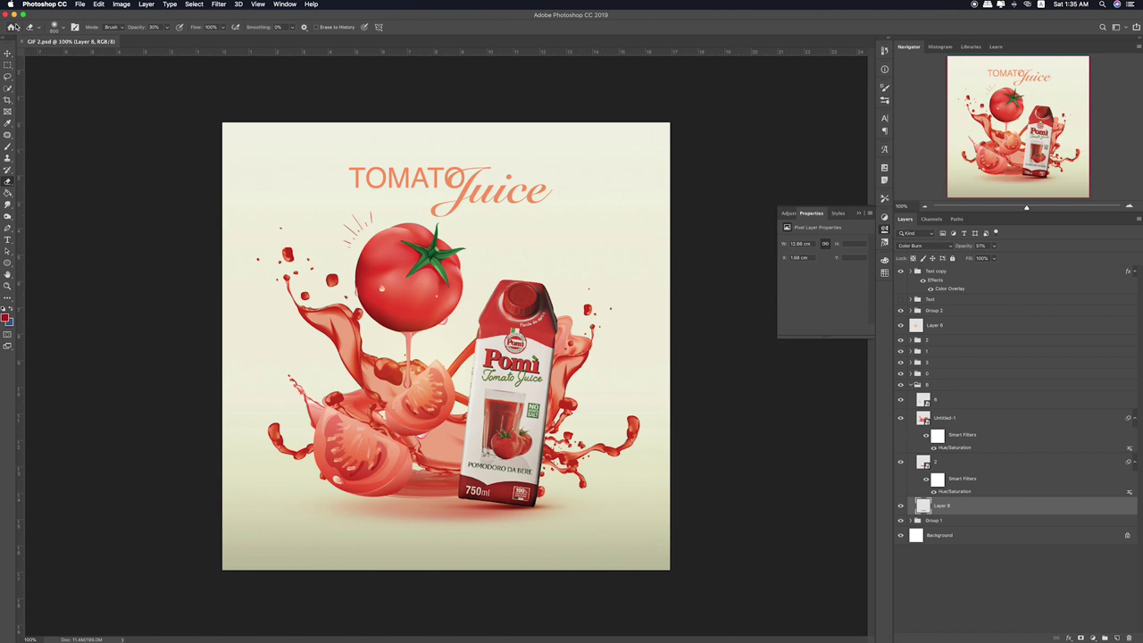
click(22, 15)
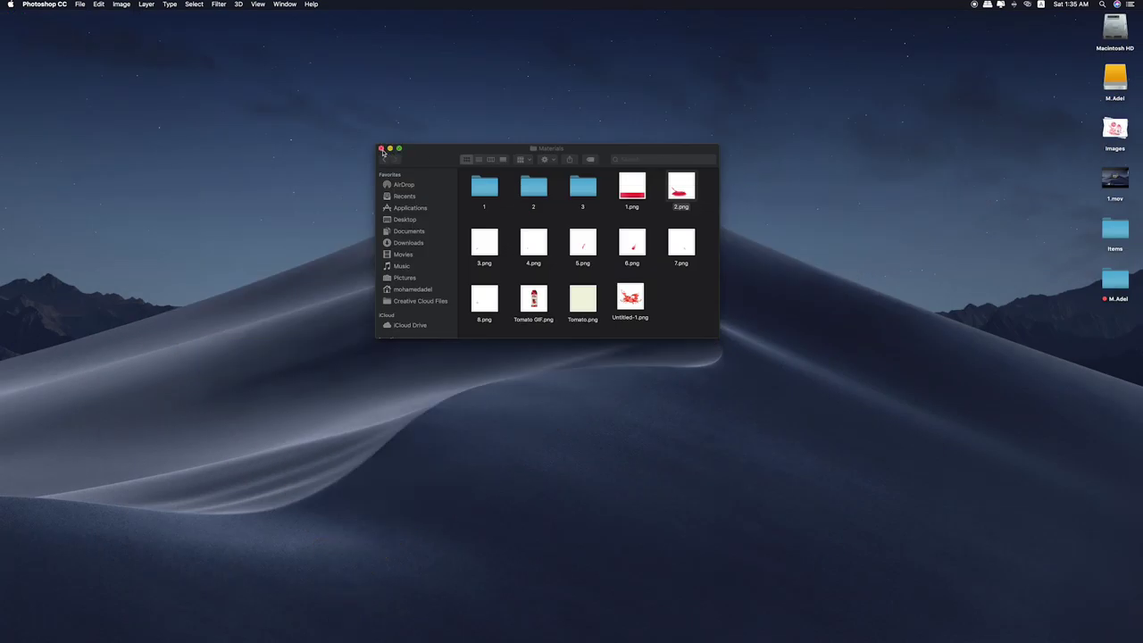
Close the Materials window and Quick Look GIF 2.jpg and GIF 1.jpg from the Images stack
click(389, 149)
click(1127, 131)
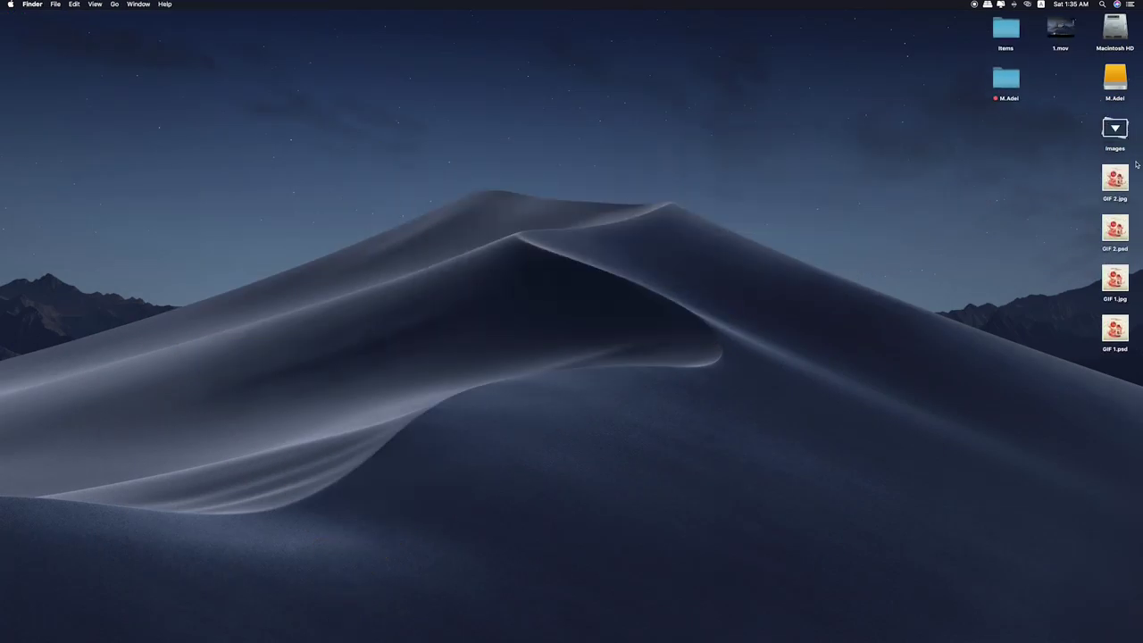
click(1130, 183)
key(space)
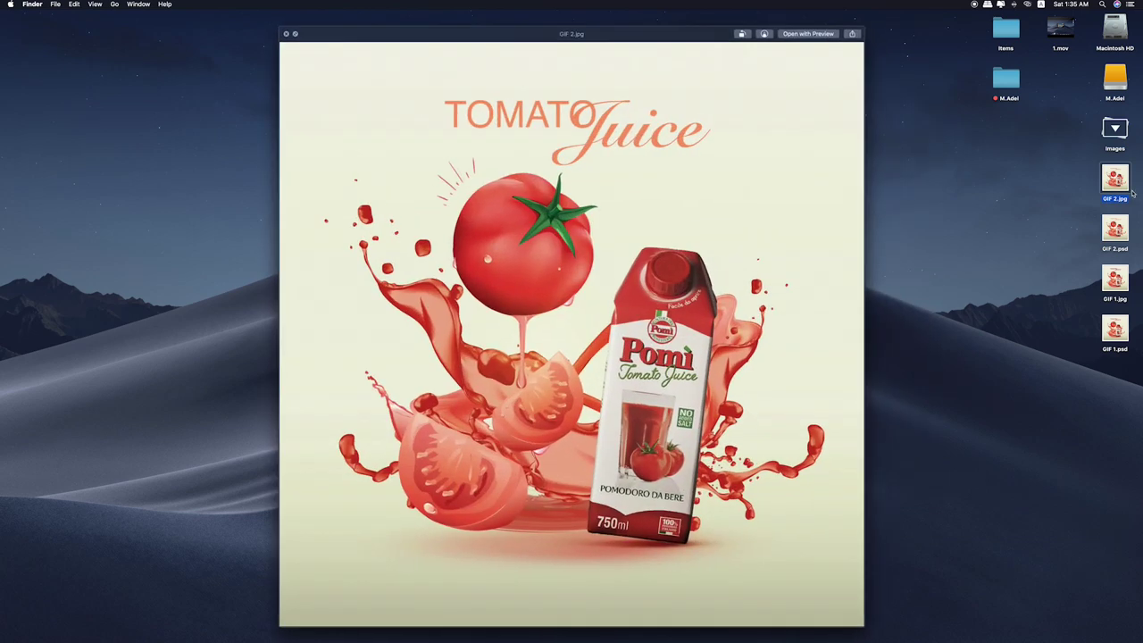
key(space)
key(Down)
key(Down)
key(space)
key(space)
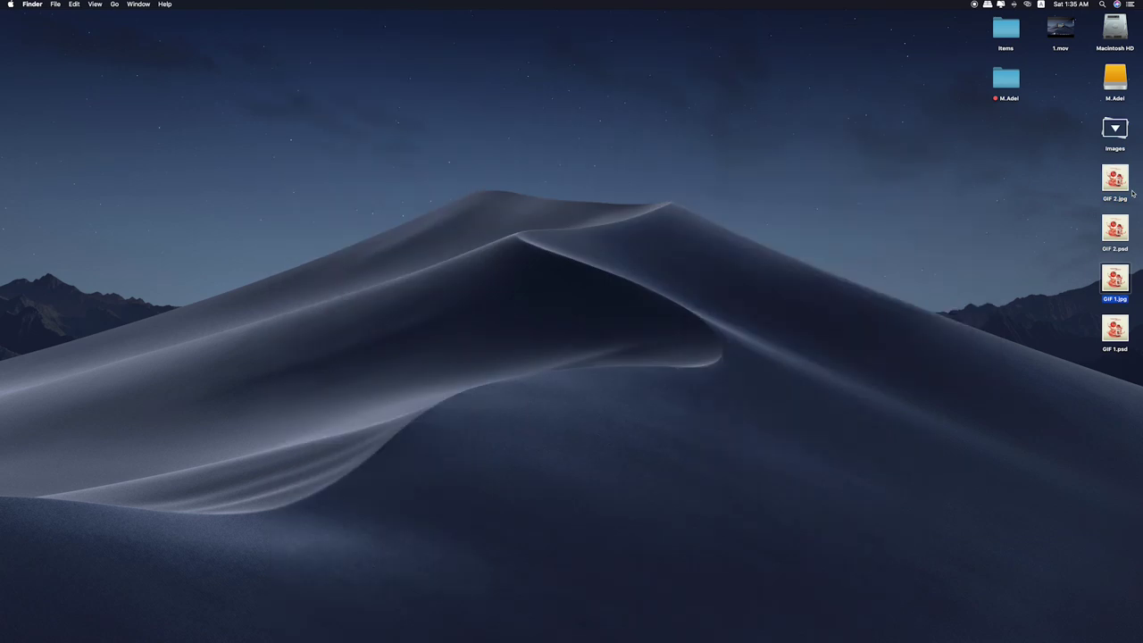
Close the poster document and show the Timeline panel
click(312, 625)
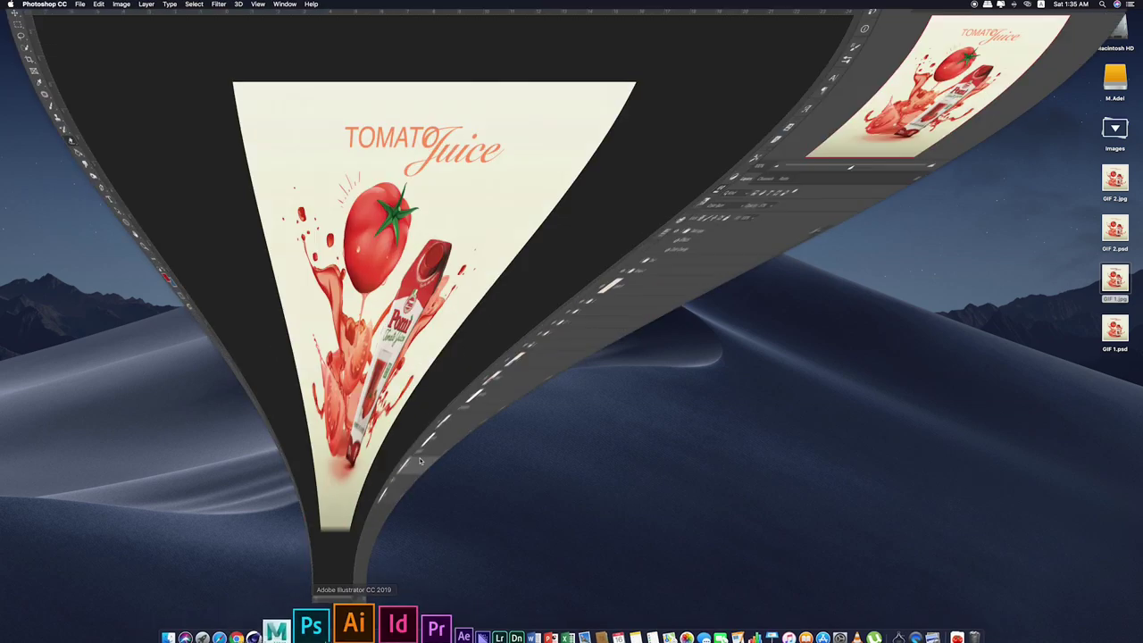
key(super+w)
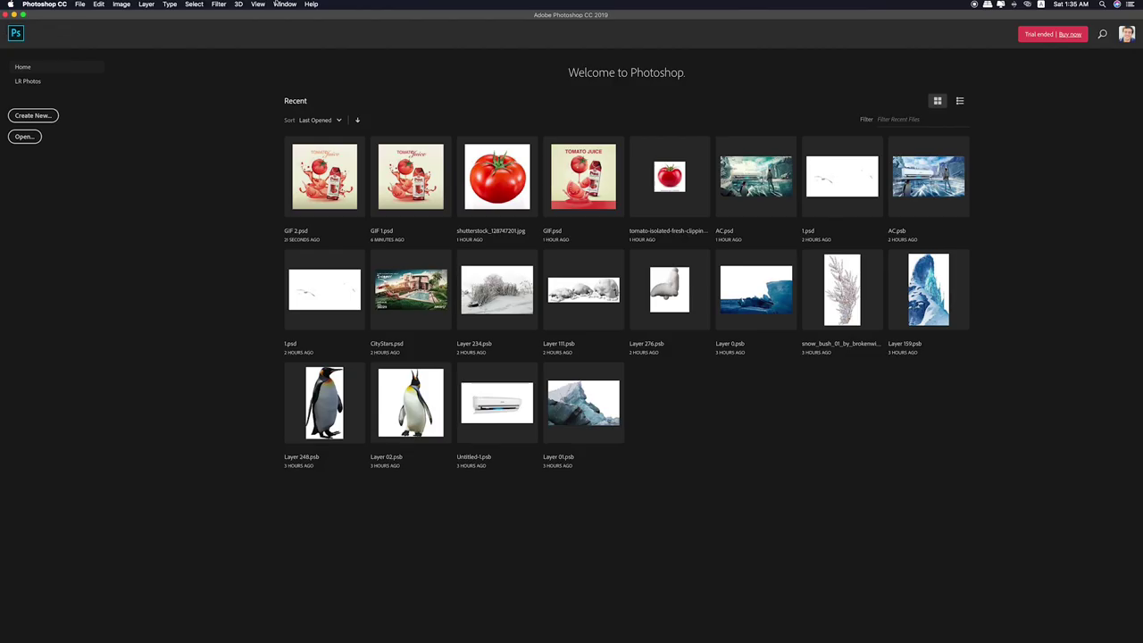
click(284, 3)
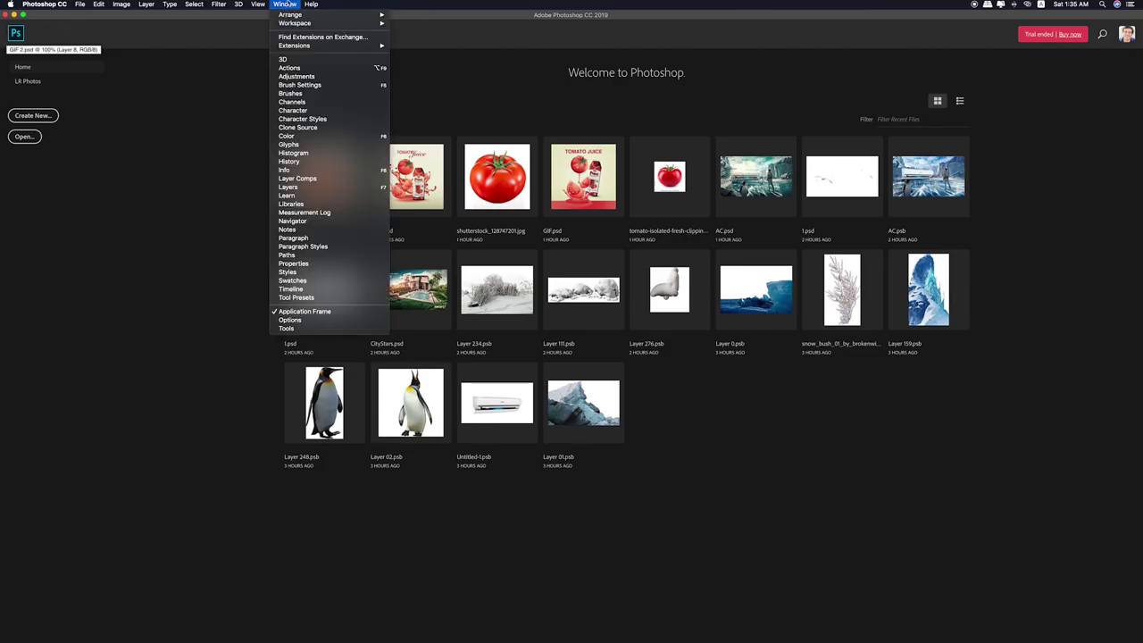
click(323, 292)
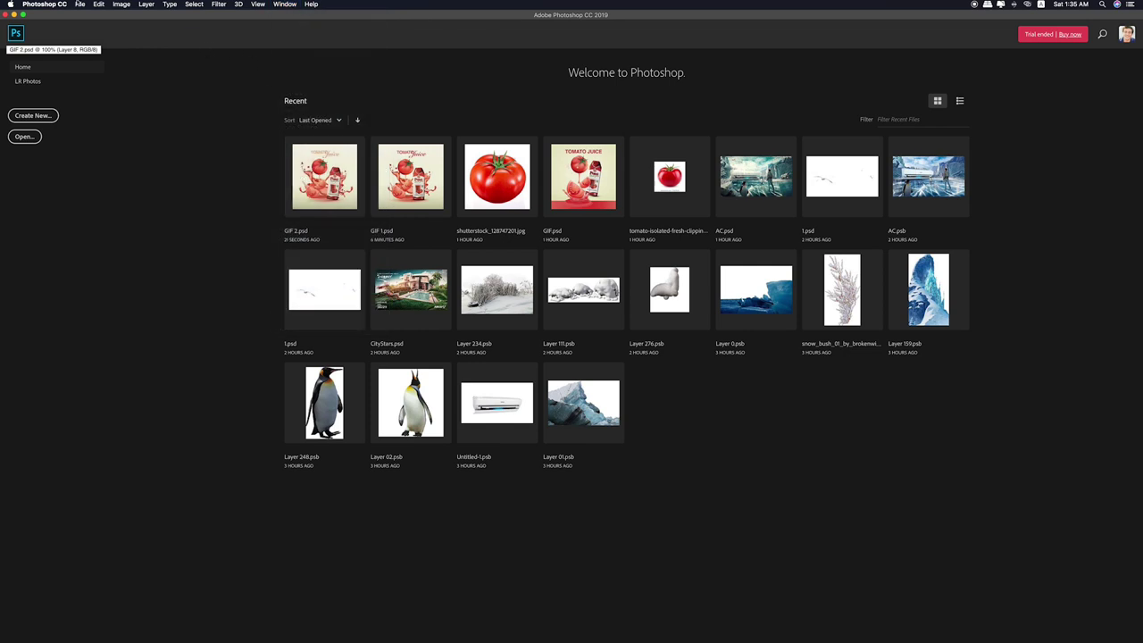
Create a new blank document named GIF
click(79, 3)
click(89, 19)
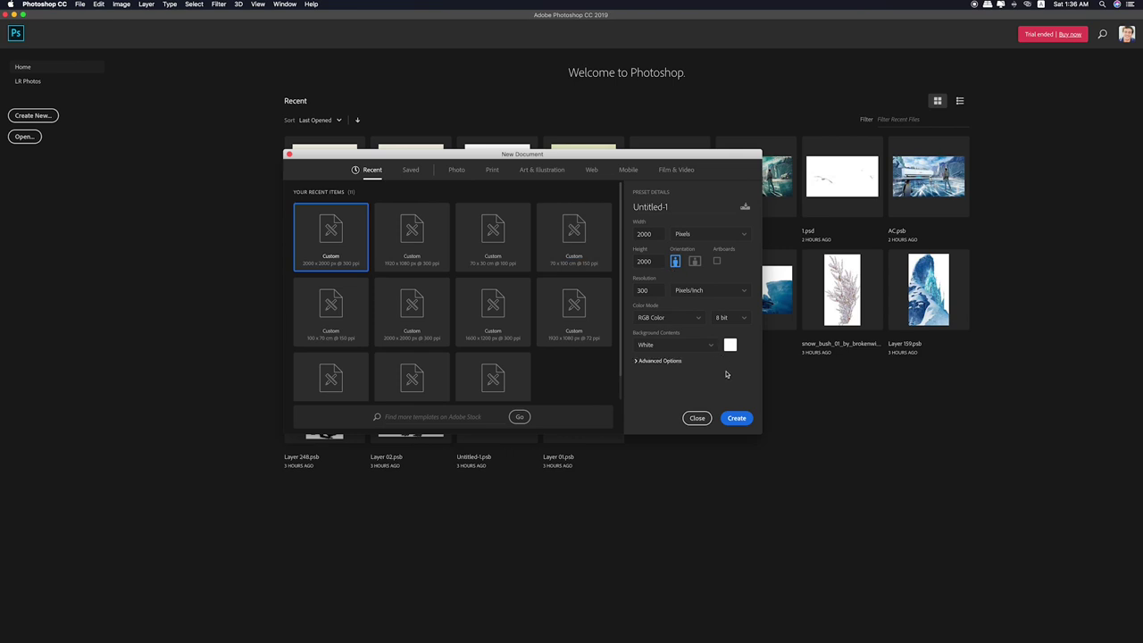
drag(687, 209, 627, 208)
text(GIF)
click(737, 417)
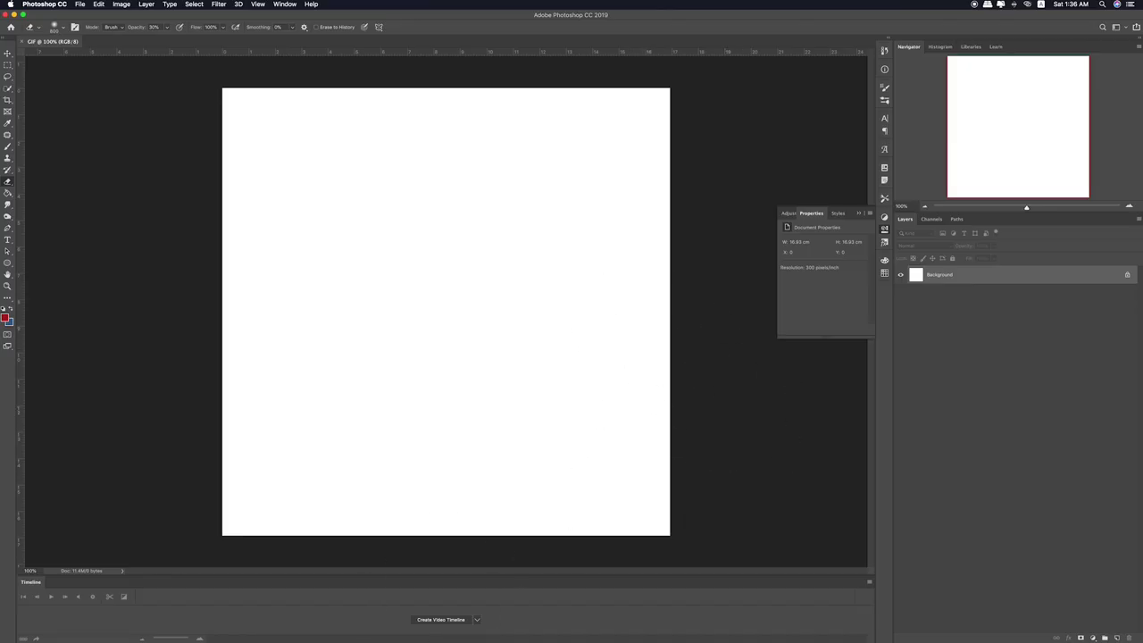
Give the GIF document a frame animation timeline, converting its background to Layer 0
click(437, 621)
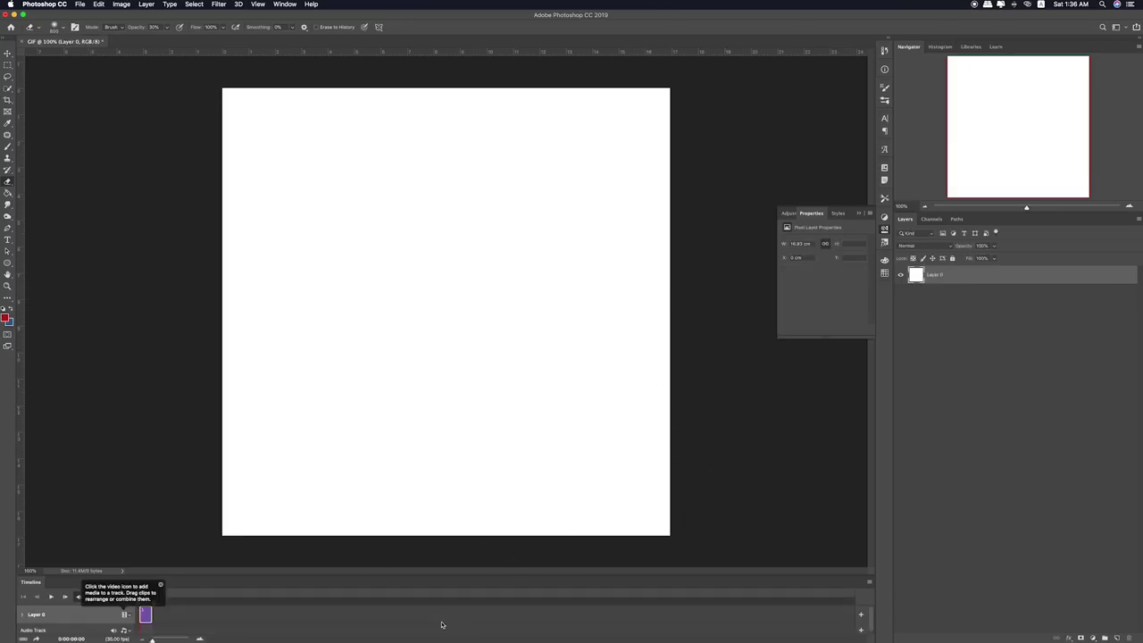
key(ctrl+z)
click(478, 622)
click(456, 621)
click(455, 621)
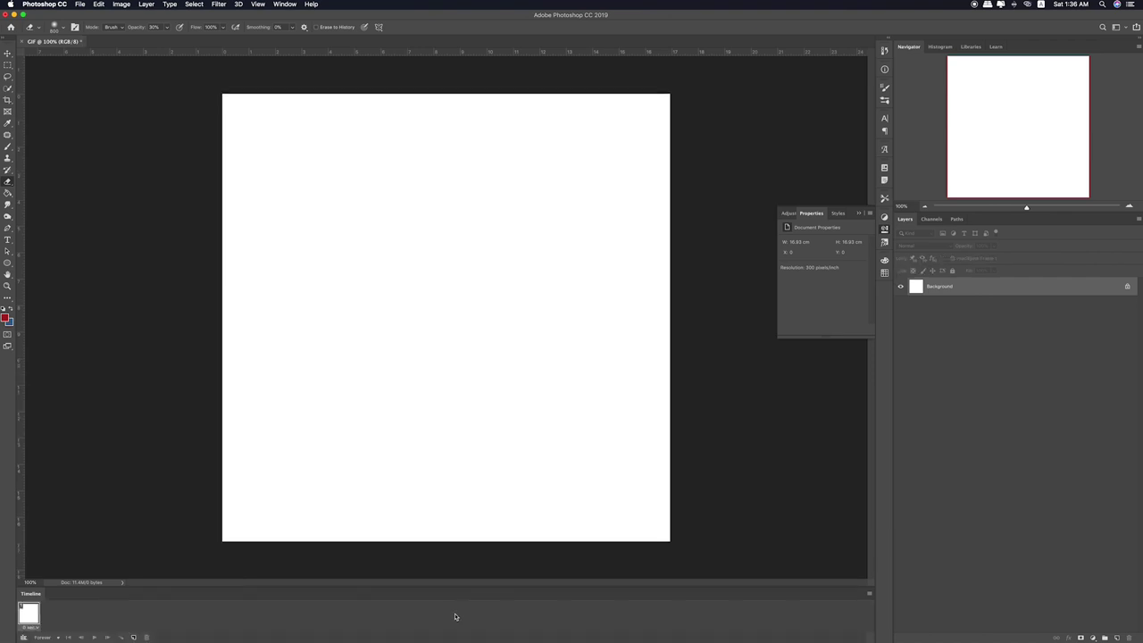
key(ctrl+z)
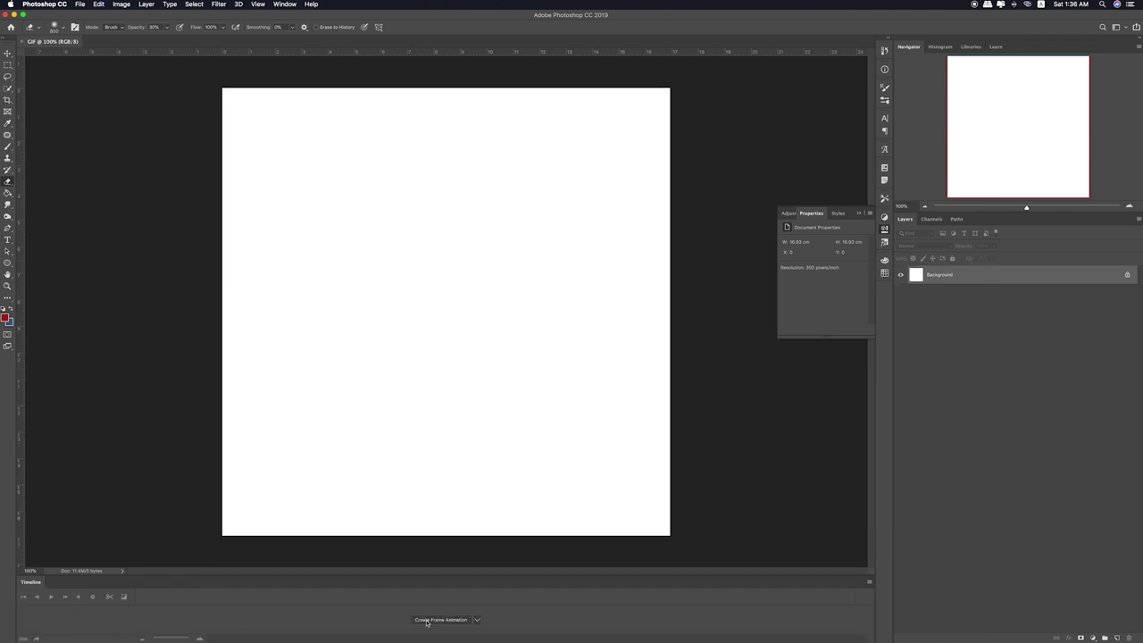
click(474, 621)
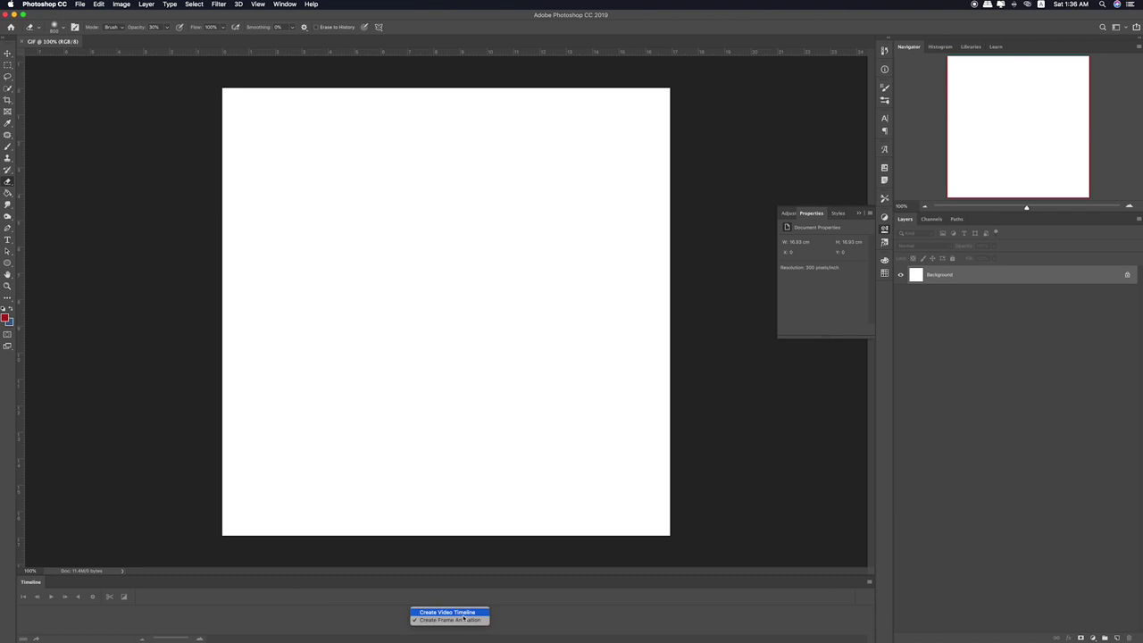
click(462, 613)
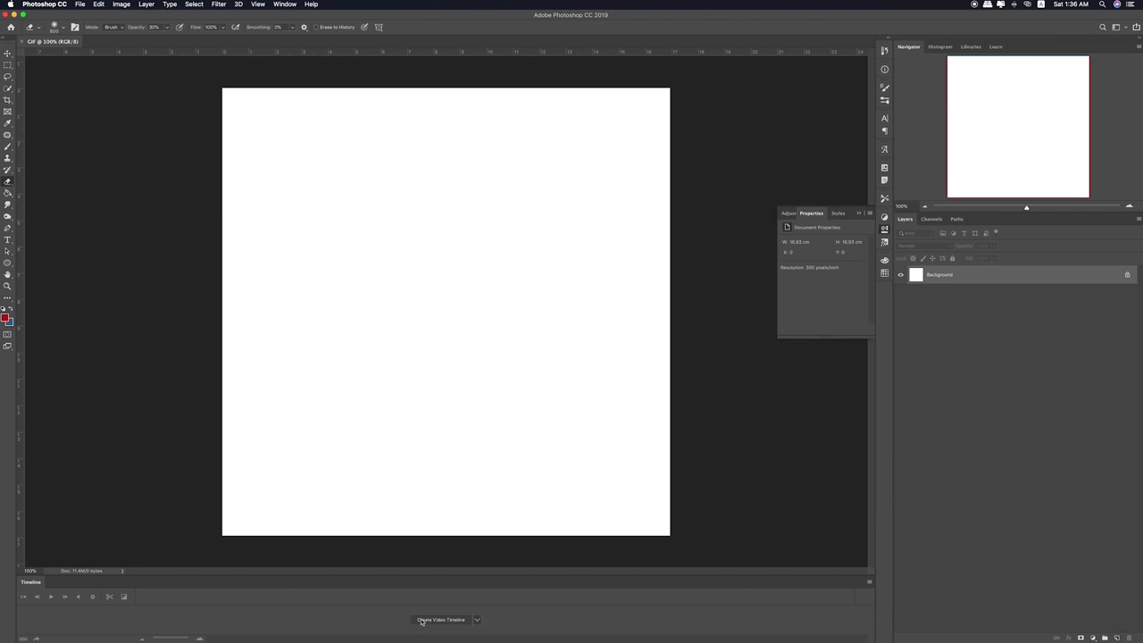
click(421, 619)
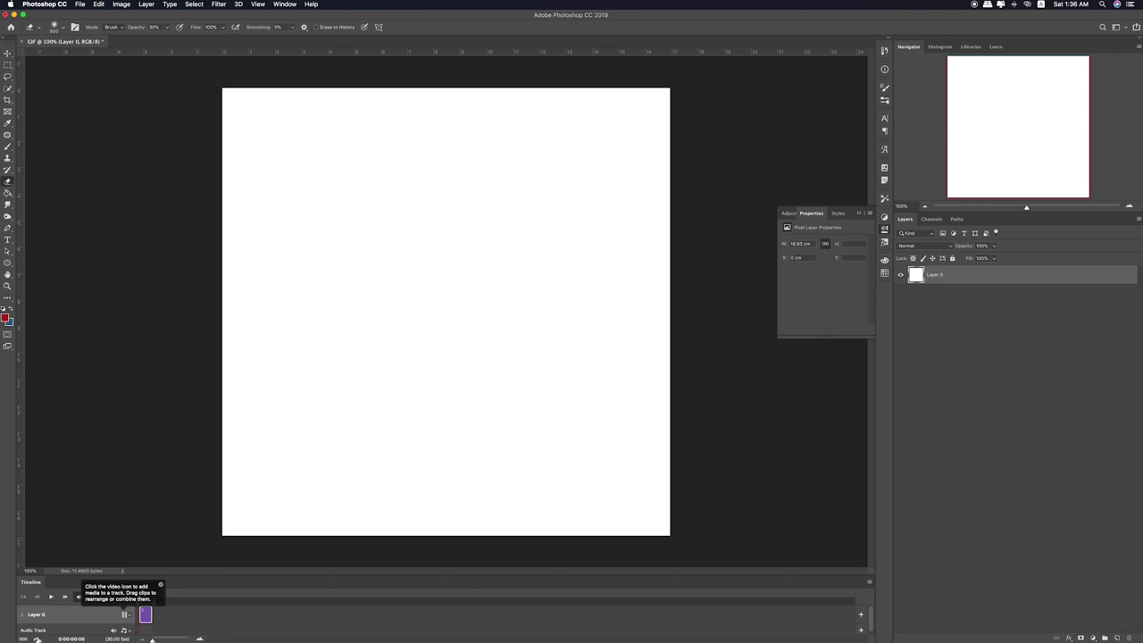
click(22, 639)
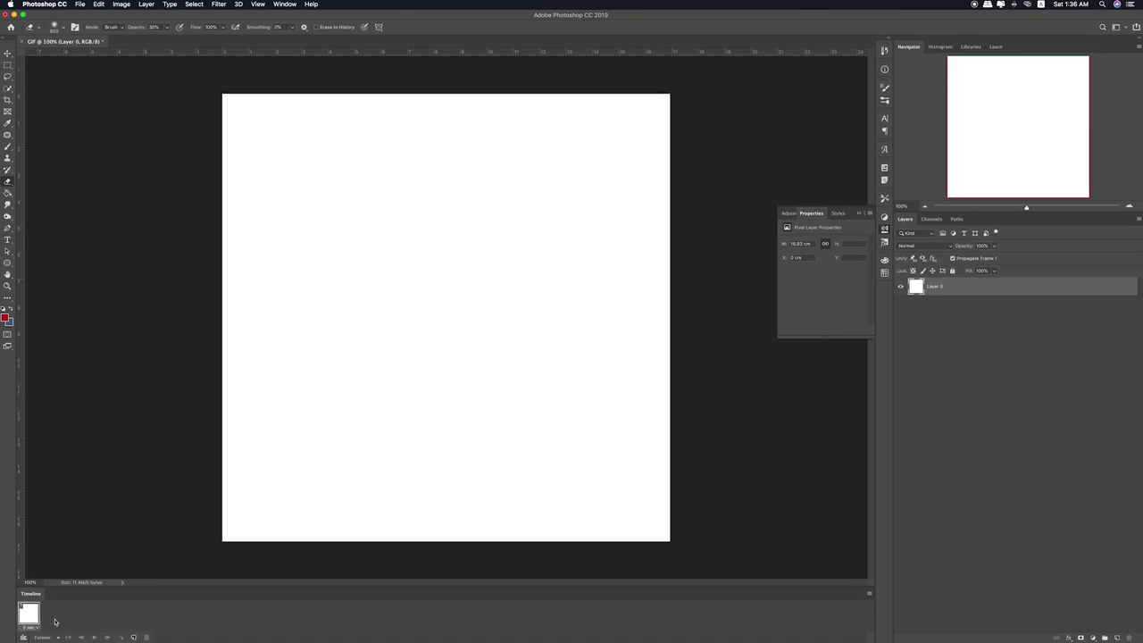
key(super+Tab)
drag(732, 13, 671, 12)
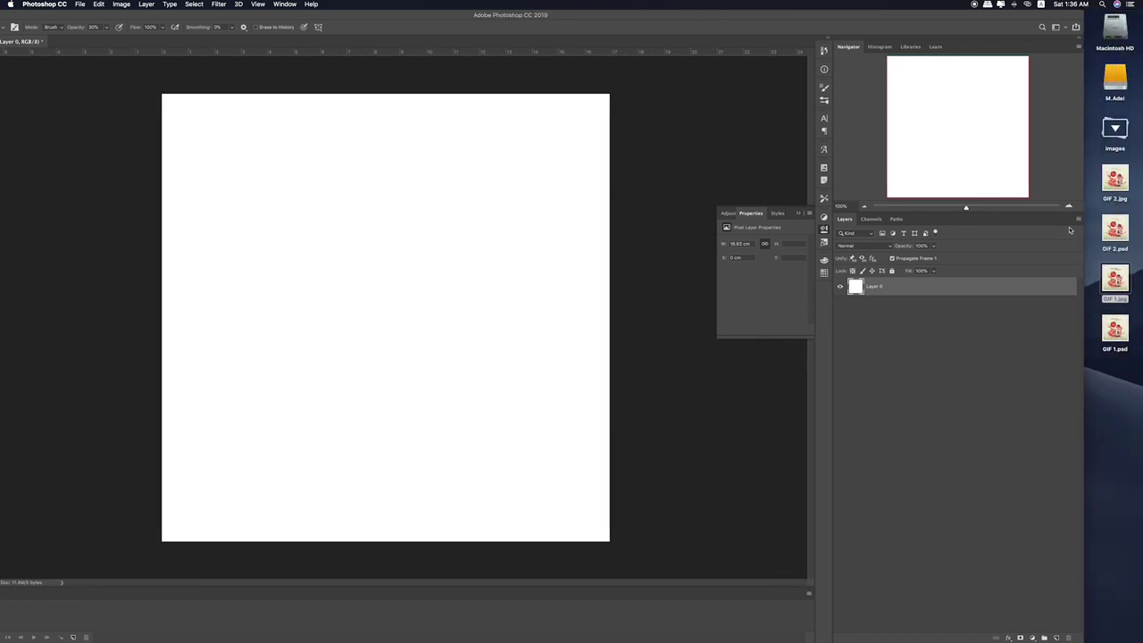
Place GIF 2.jpg from the desktop onto the canvas as a layer
click(1114, 180)
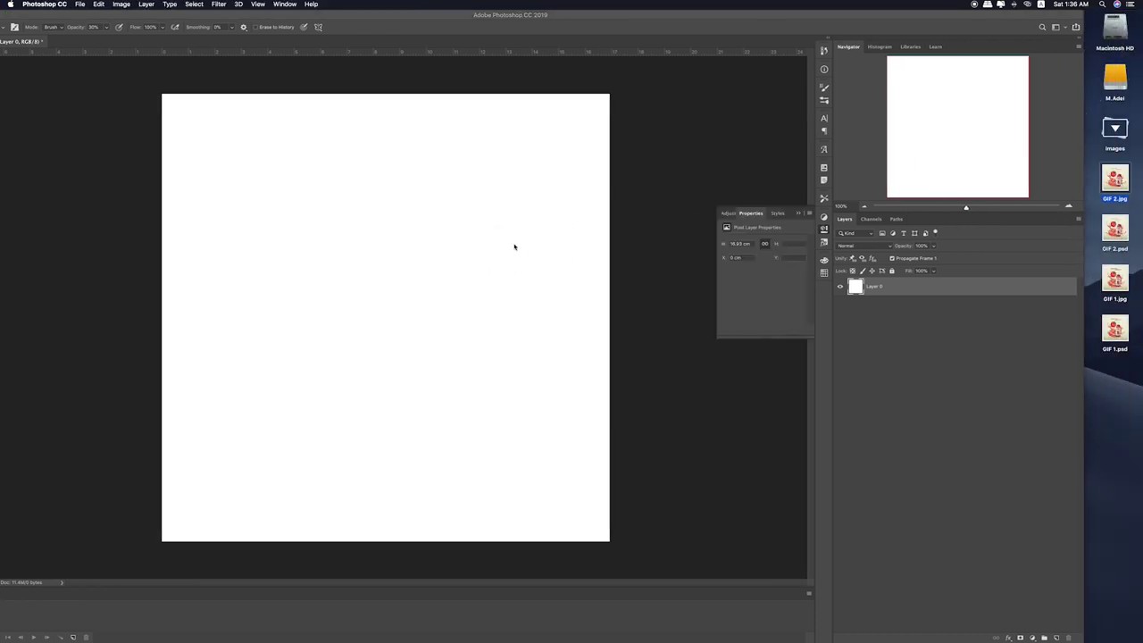
drag(528, 260, 515, 256)
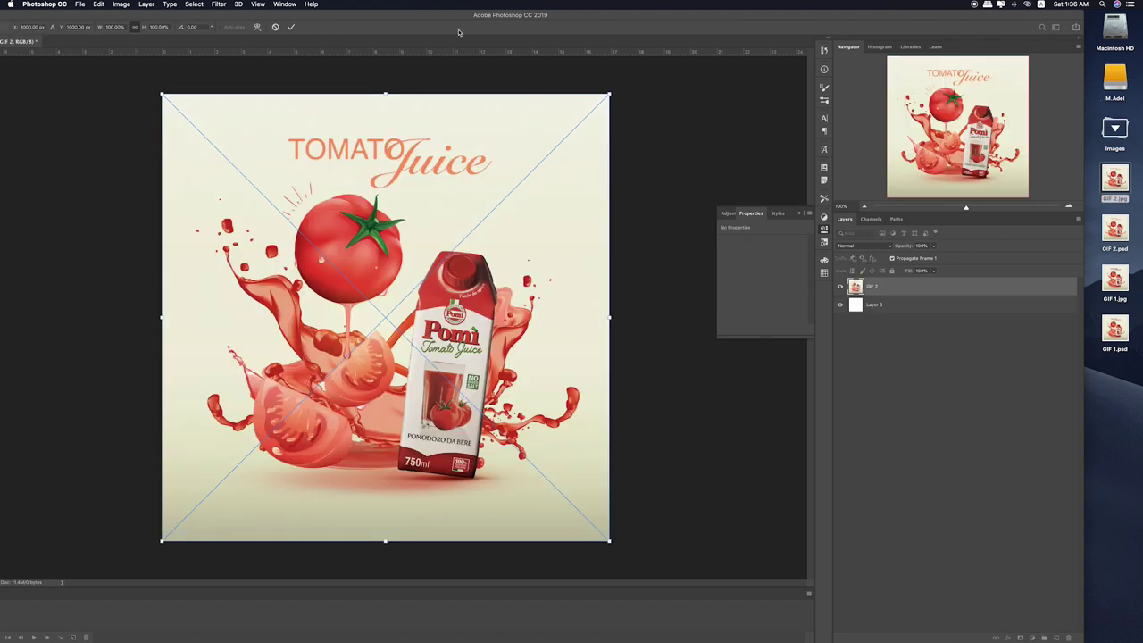
key(Return)
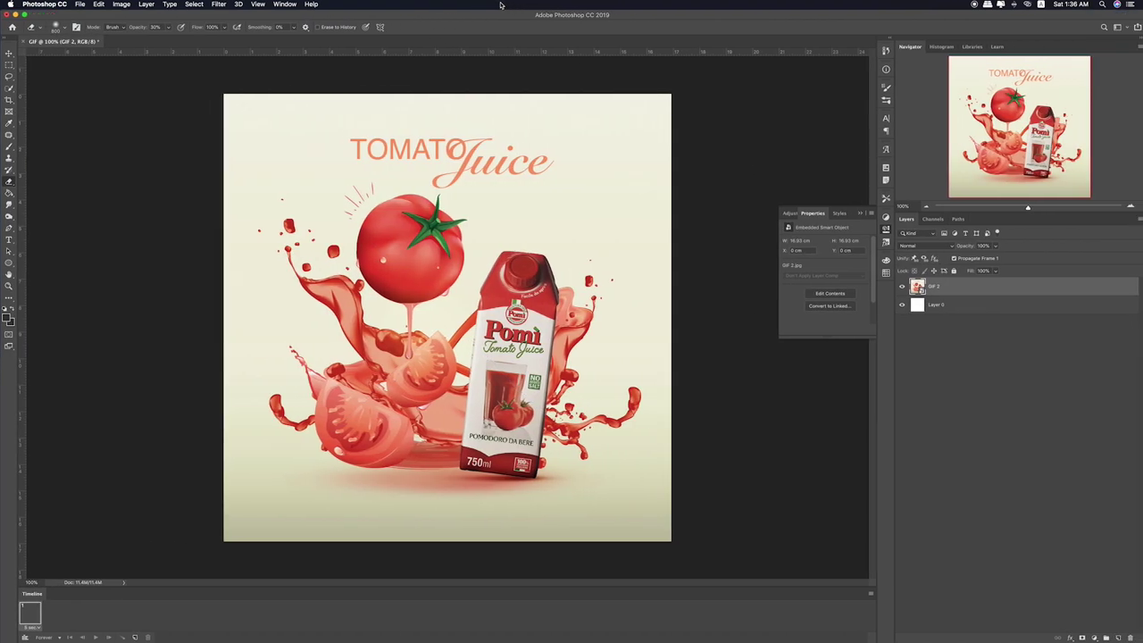
Add a second frame with GIF 2 hidden and GIF 1.jpg placed as a layer
click(135, 636)
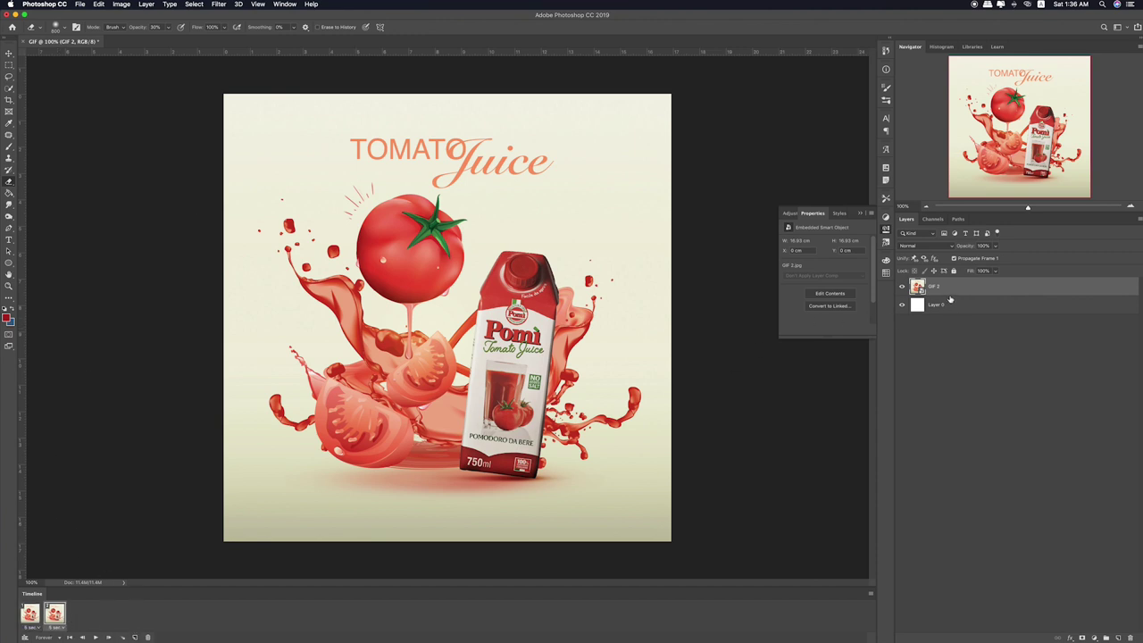
click(903, 286)
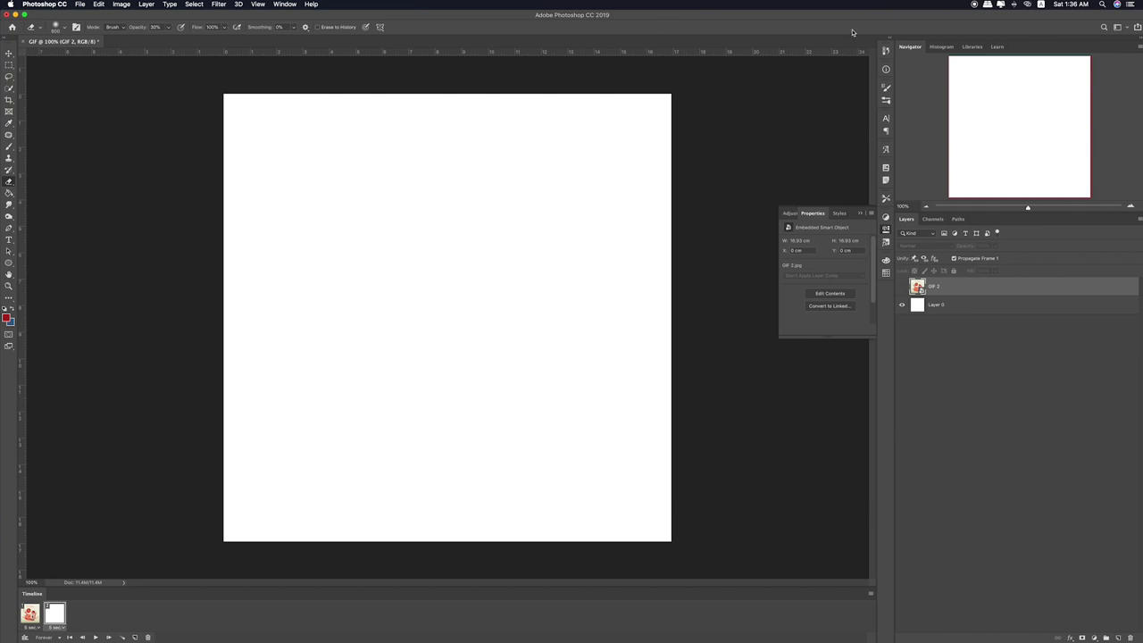
drag(853, 16, 801, 16)
click(1123, 282)
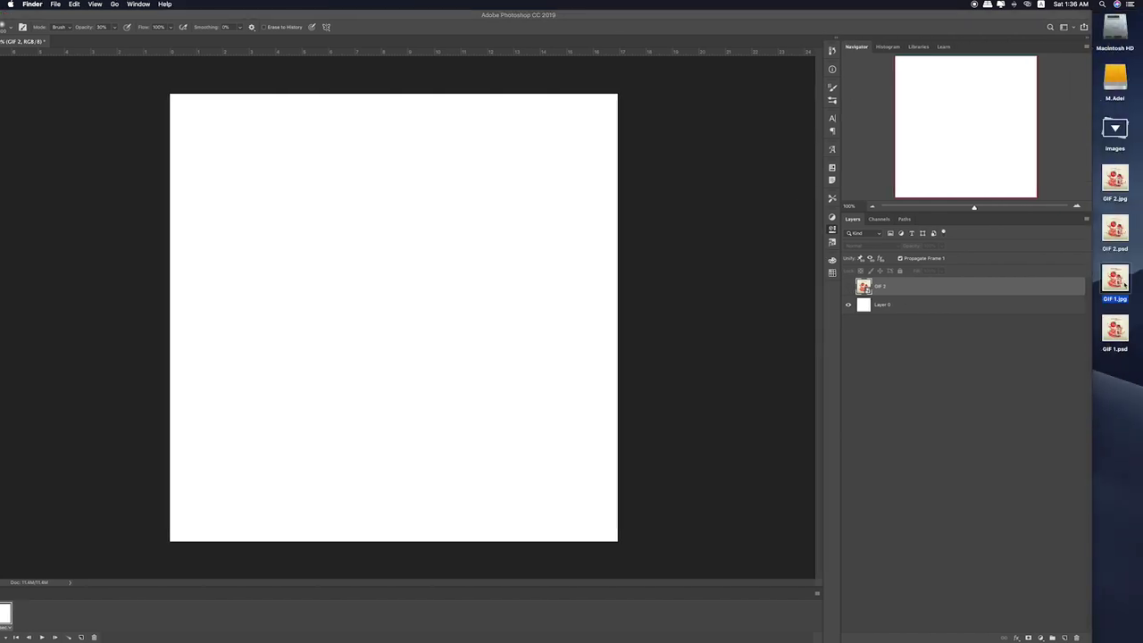
drag(1125, 284, 484, 259)
key(Return)
drag(584, 19, 635, 19)
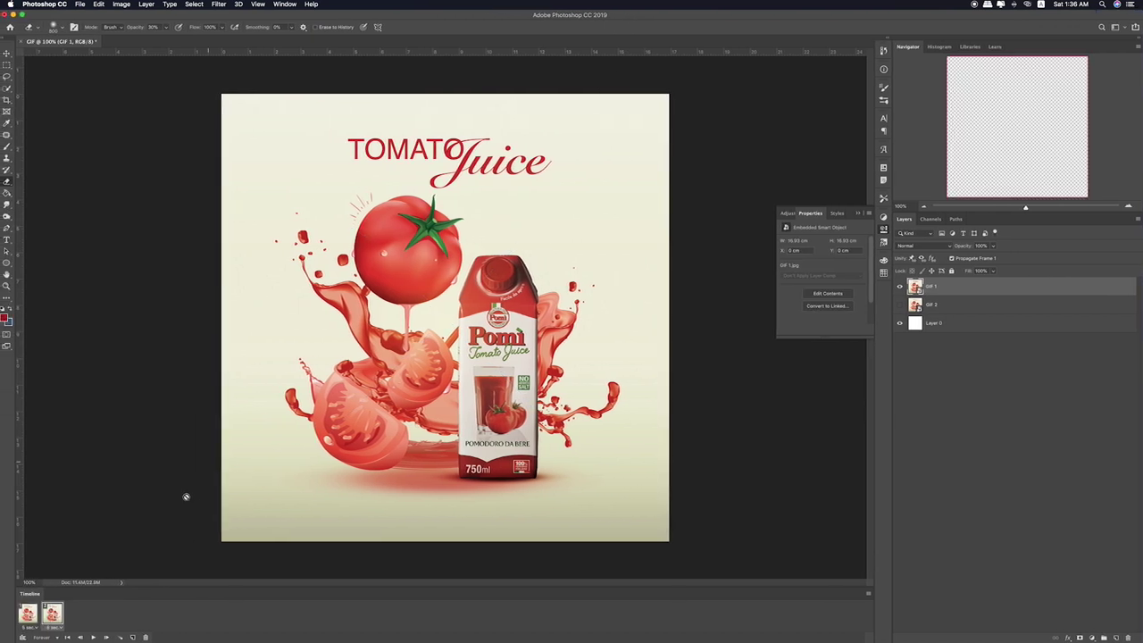
Hide GIF 1 in frame 1 and adjust the GIF layers' visibility in frame 2
click(28, 616)
click(42, 622)
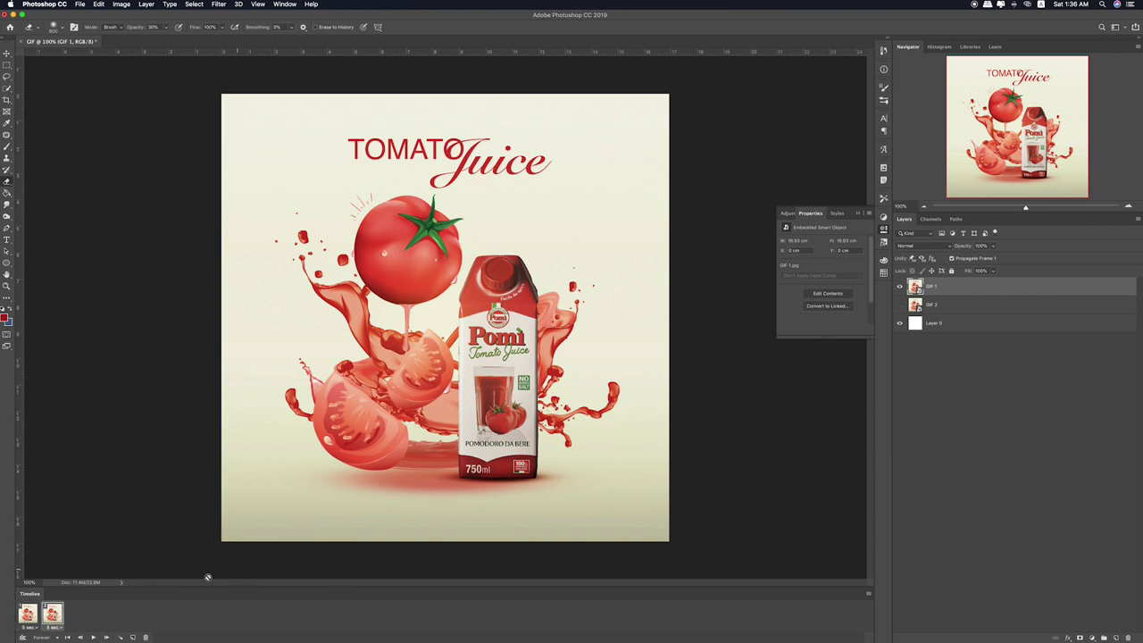
click(31, 616)
click(899, 286)
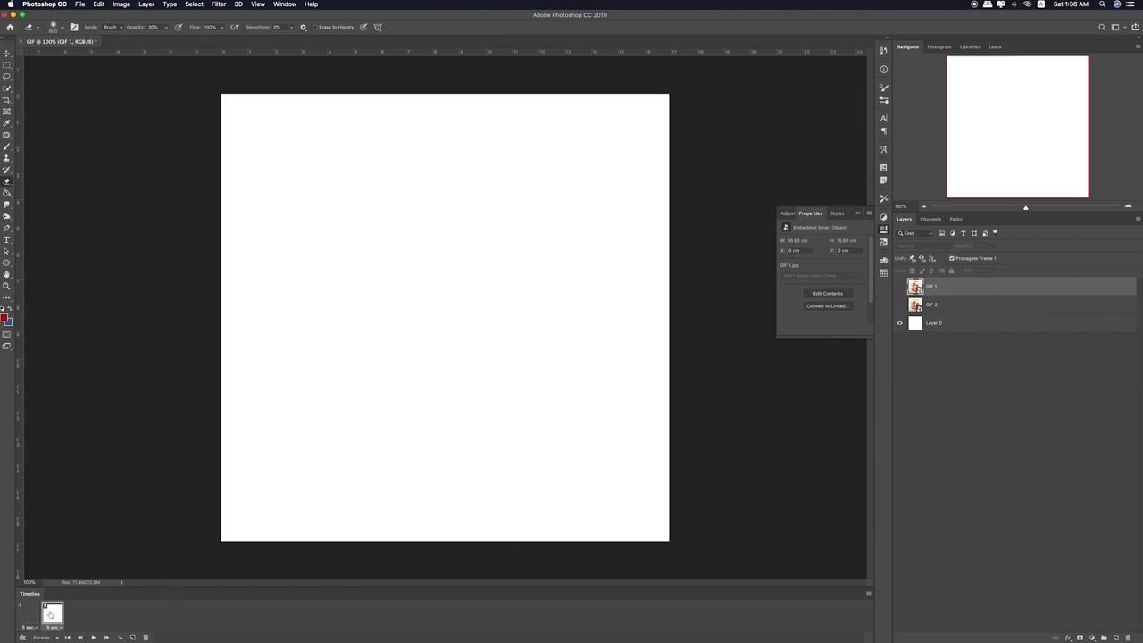
click(51, 614)
click(900, 306)
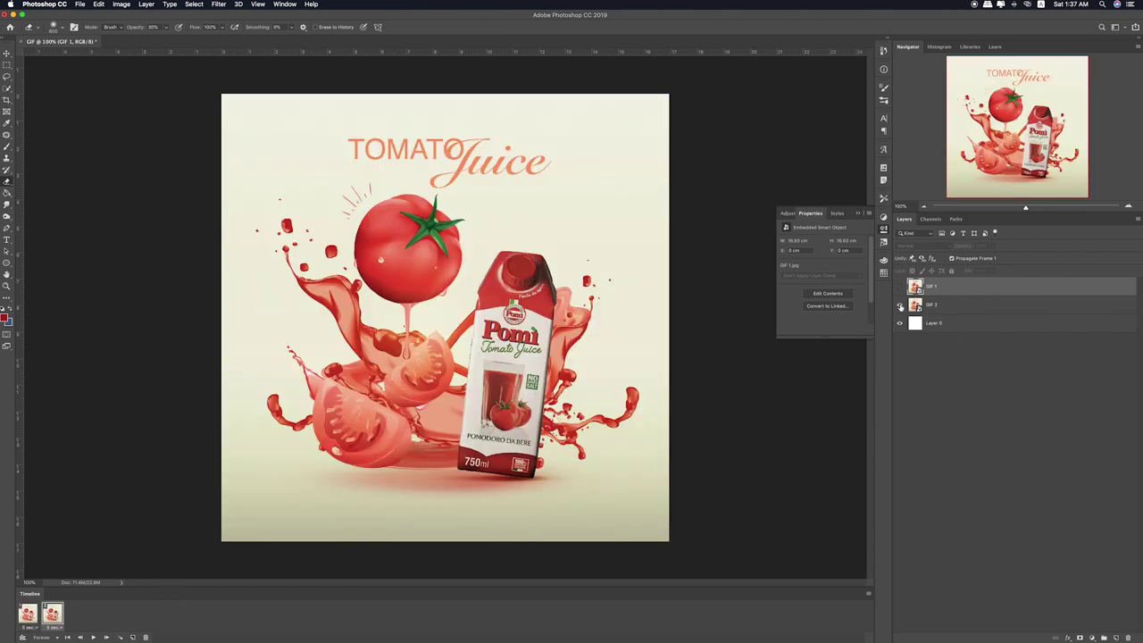
click(899, 306)
click(901, 296)
click(901, 304)
Make frame 1 show GIF 2 and frame 2 show GIF 1, then compare them
click(902, 287)
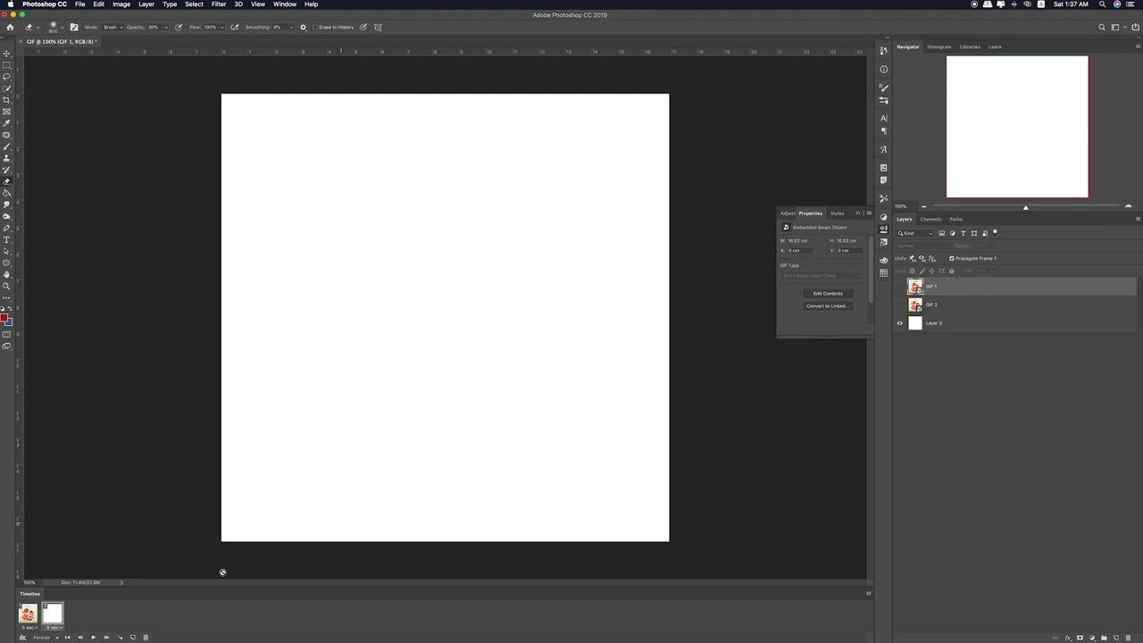
click(26, 614)
click(841, 306)
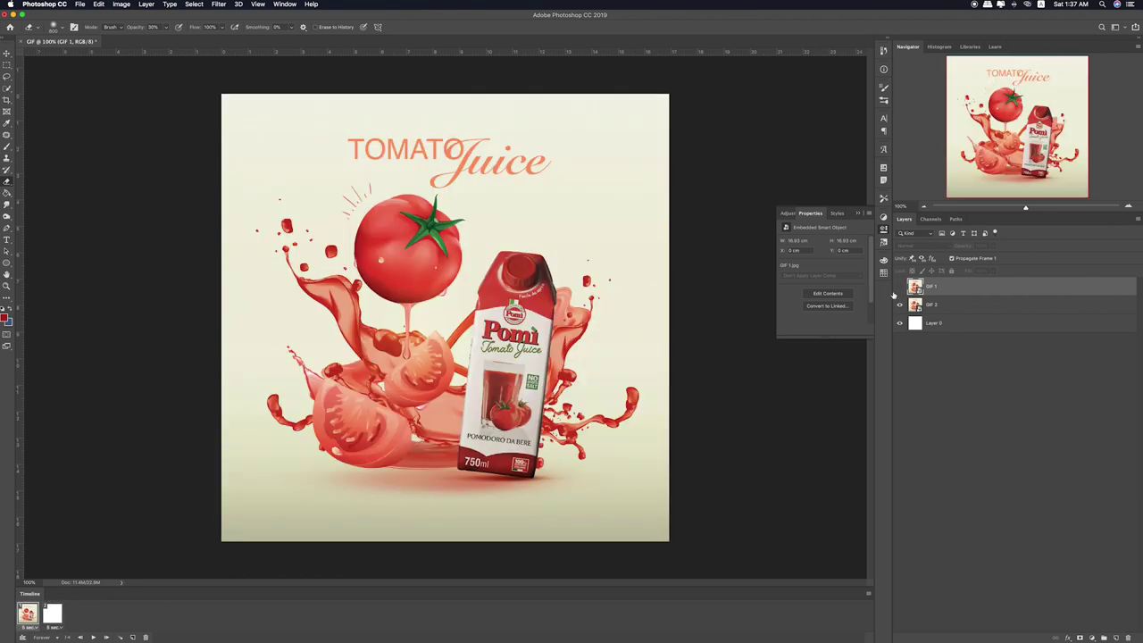
click(54, 614)
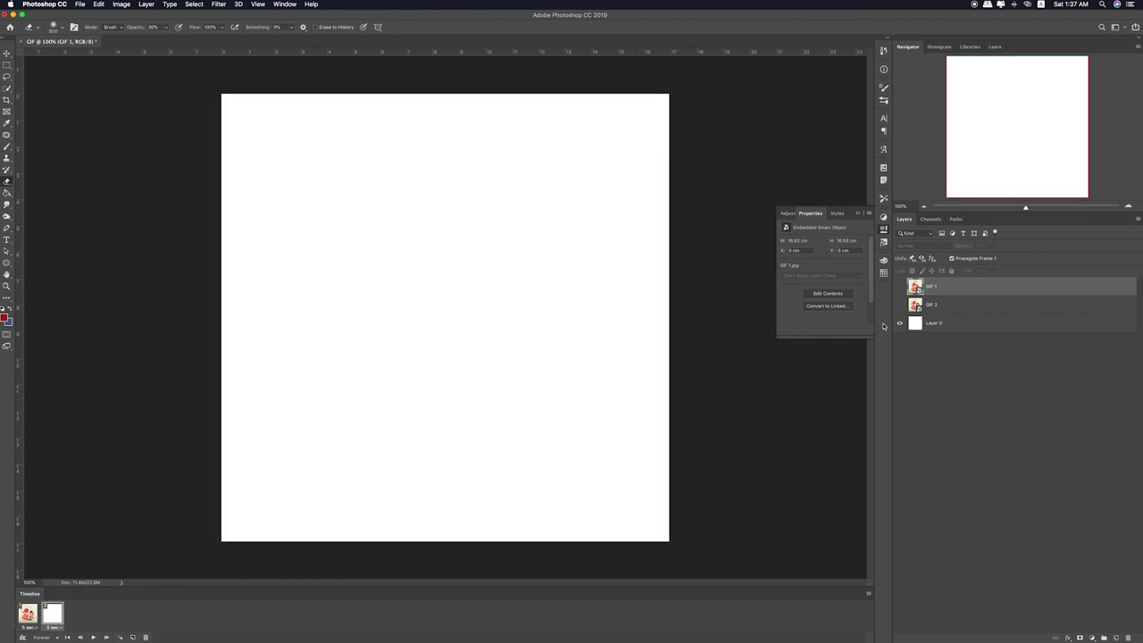
click(900, 287)
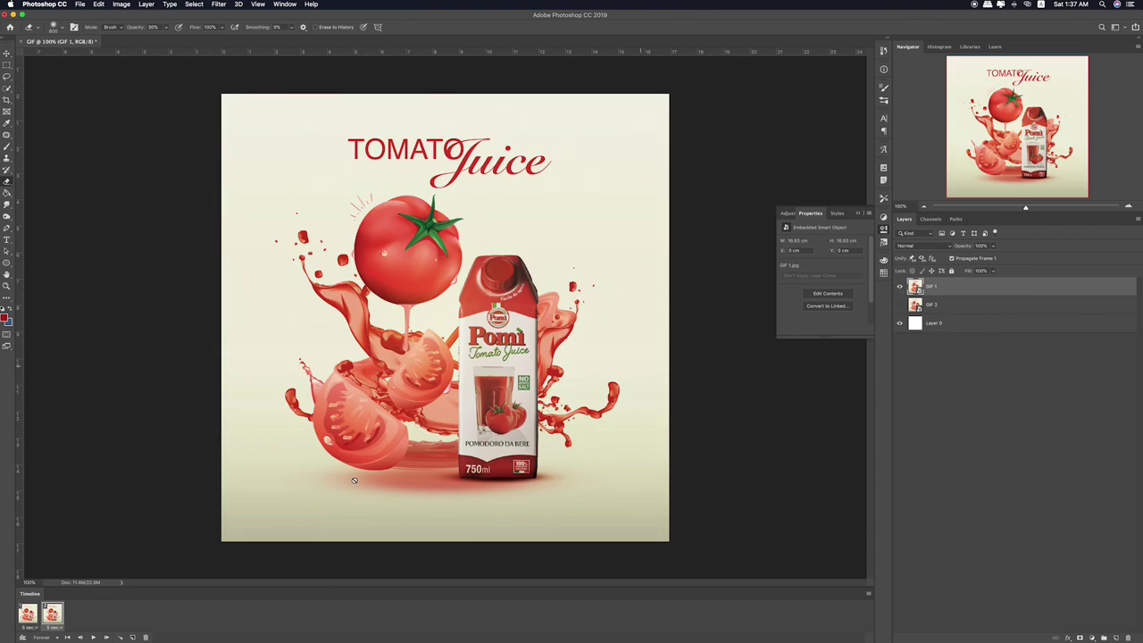
click(27, 614)
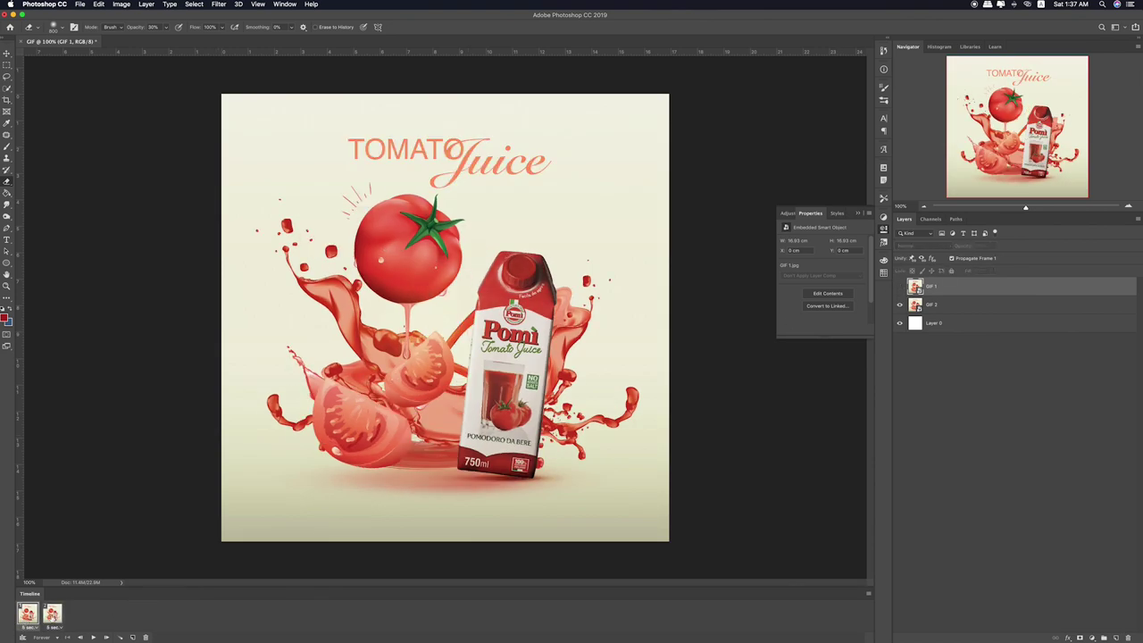
click(53, 614)
click(28, 617)
Set the frame delays to about 0.5 seconds and preview the animation
click(30, 628)
click(36, 577)
key(space)
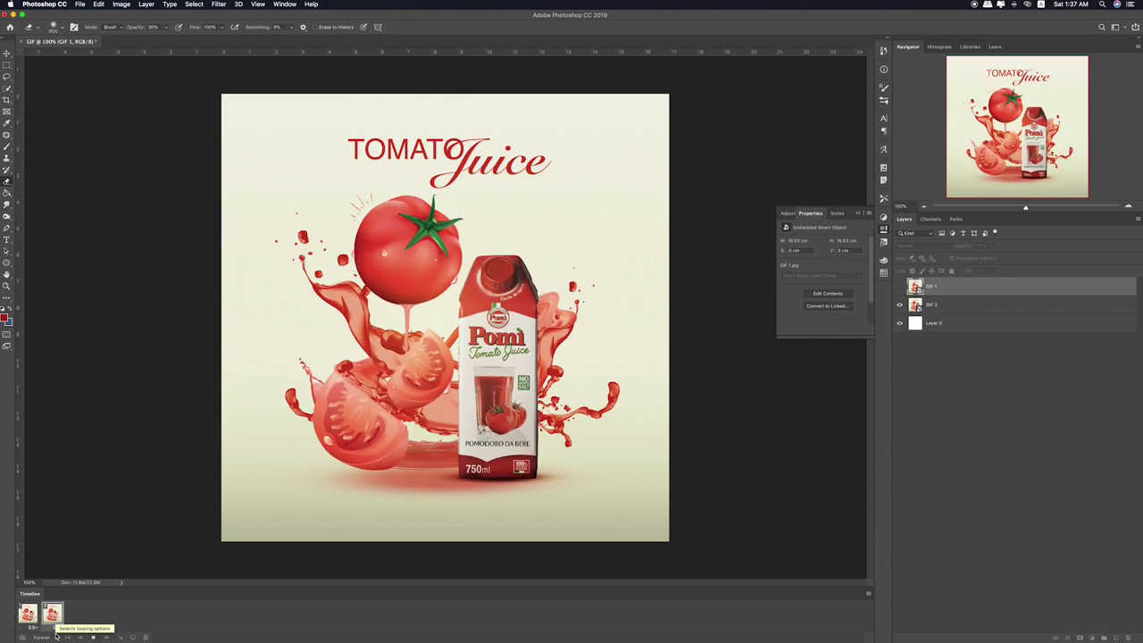
key(space)
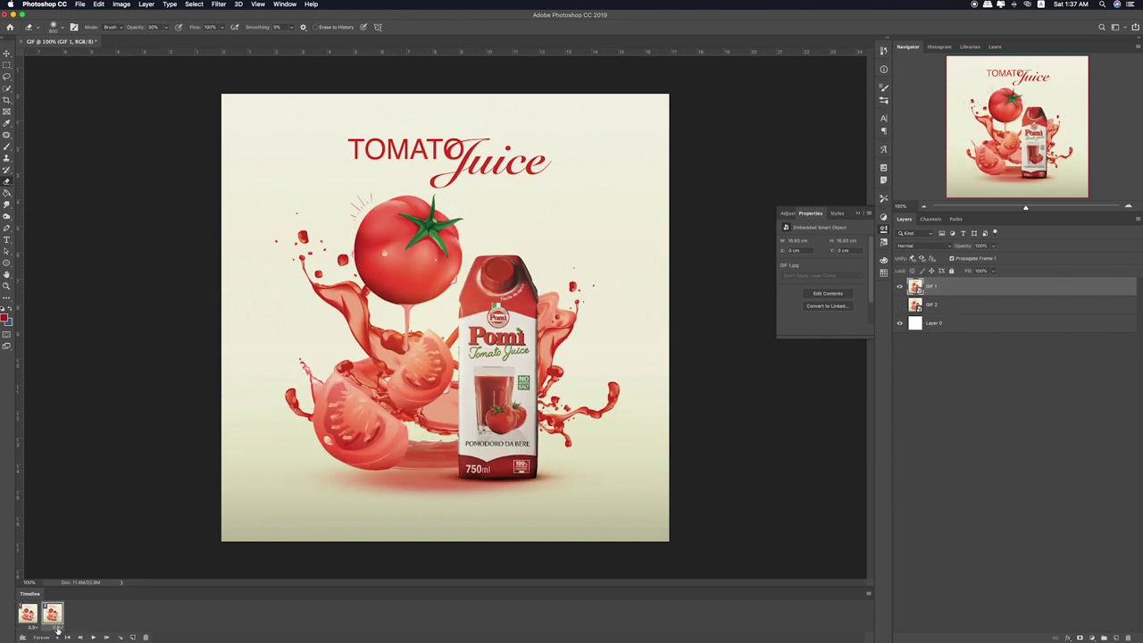
click(33, 627)
click(40, 626)
Set looping to Forever and play the animation again
click(55, 636)
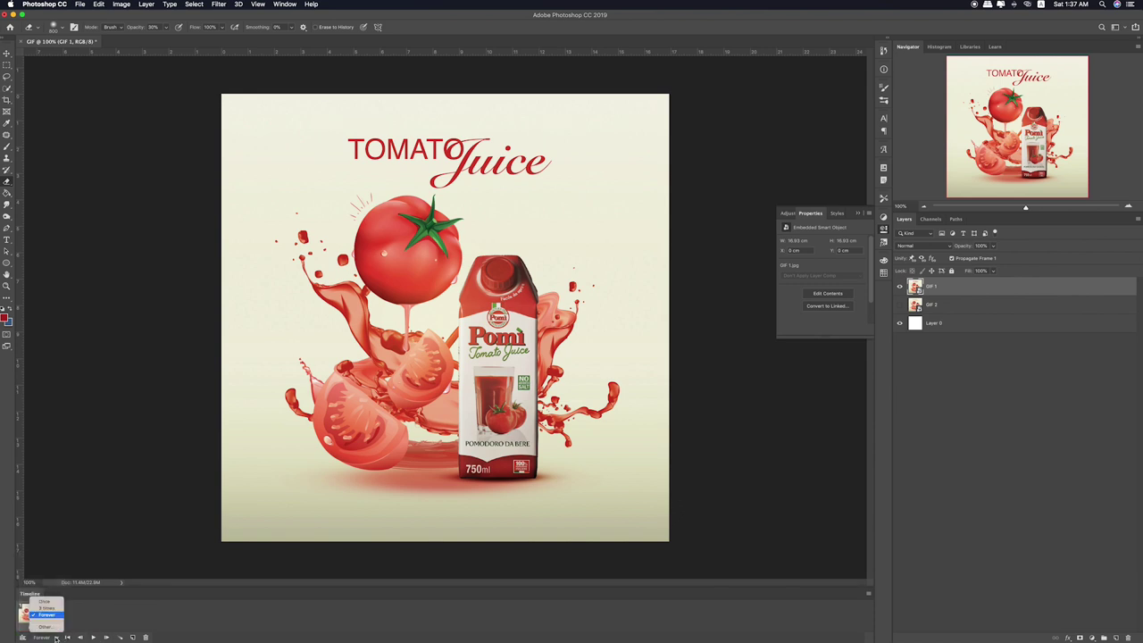
click(47, 615)
click(94, 638)
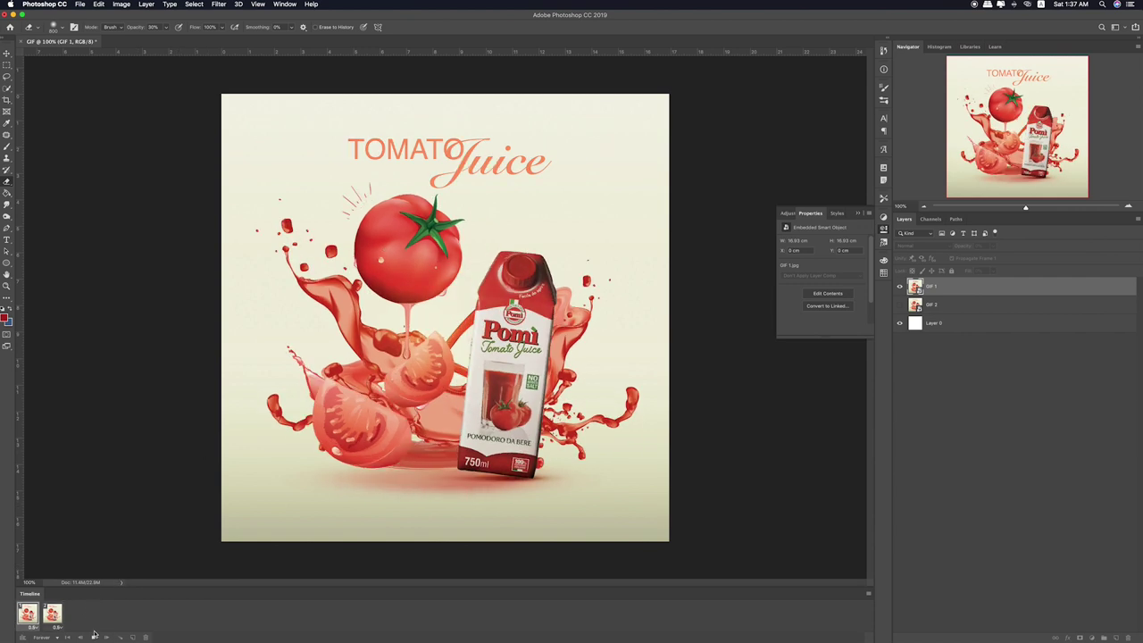
key(space)
click(79, 4)
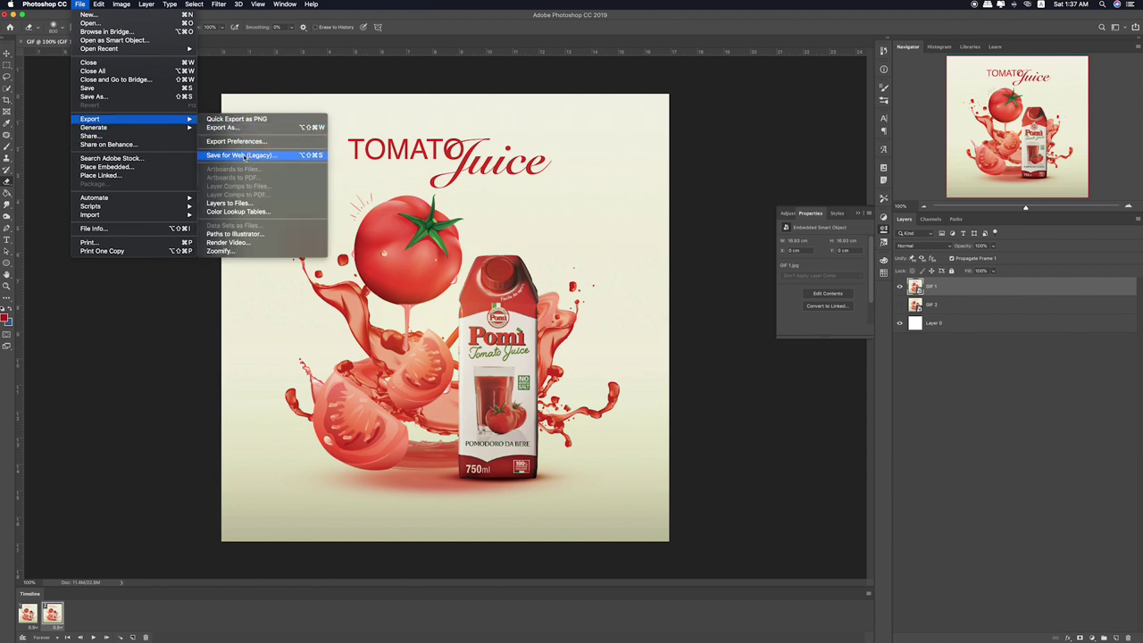
Export via Save for Web (Legacy) with default GIF settings as GIF.gif on the desktop
mouse_move(134, 119)
click(259, 157)
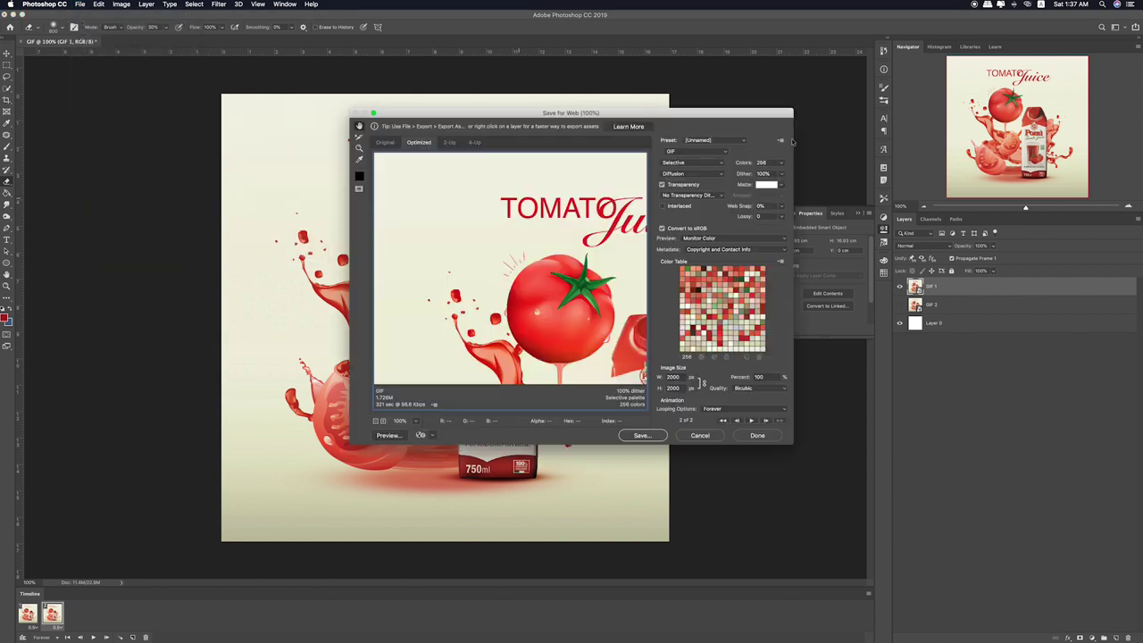
click(715, 151)
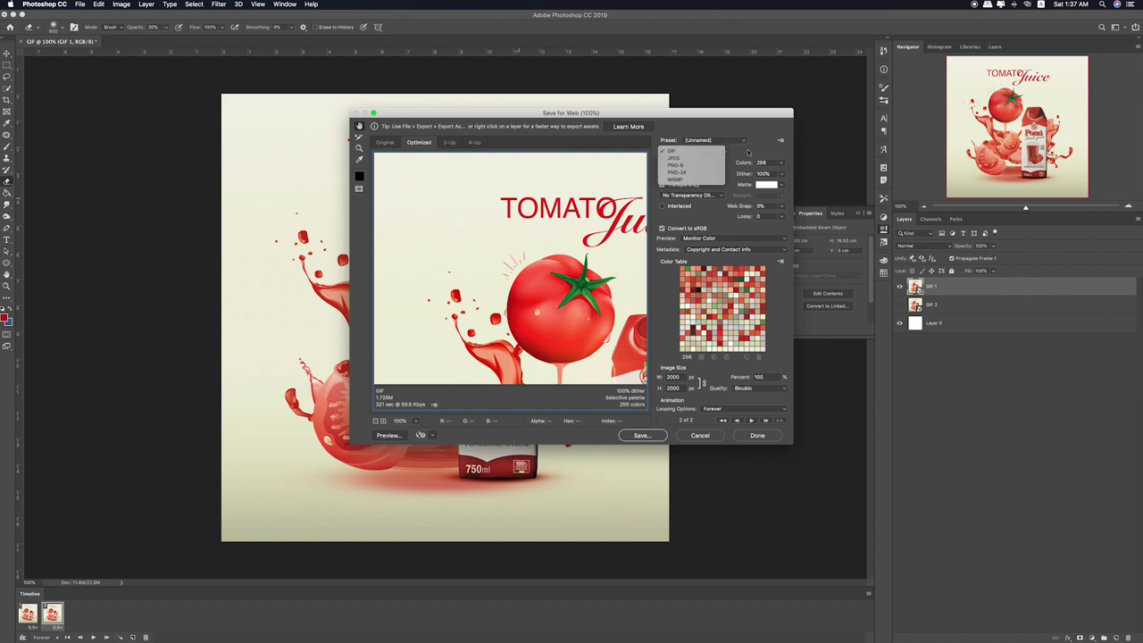
click(741, 141)
click(718, 140)
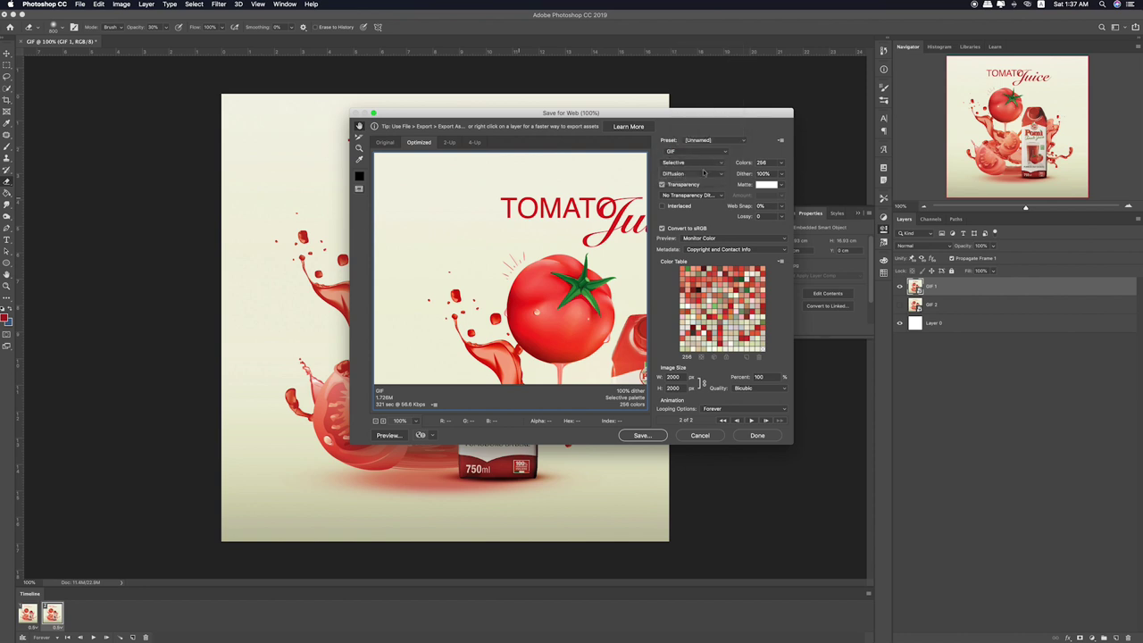
click(732, 140)
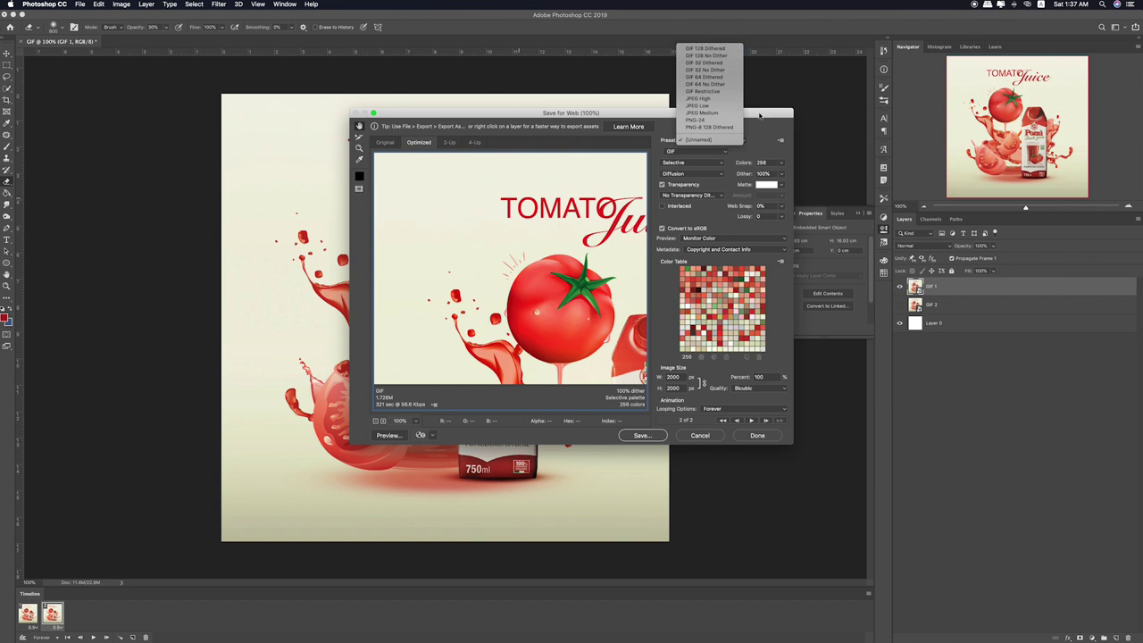
key(Escape)
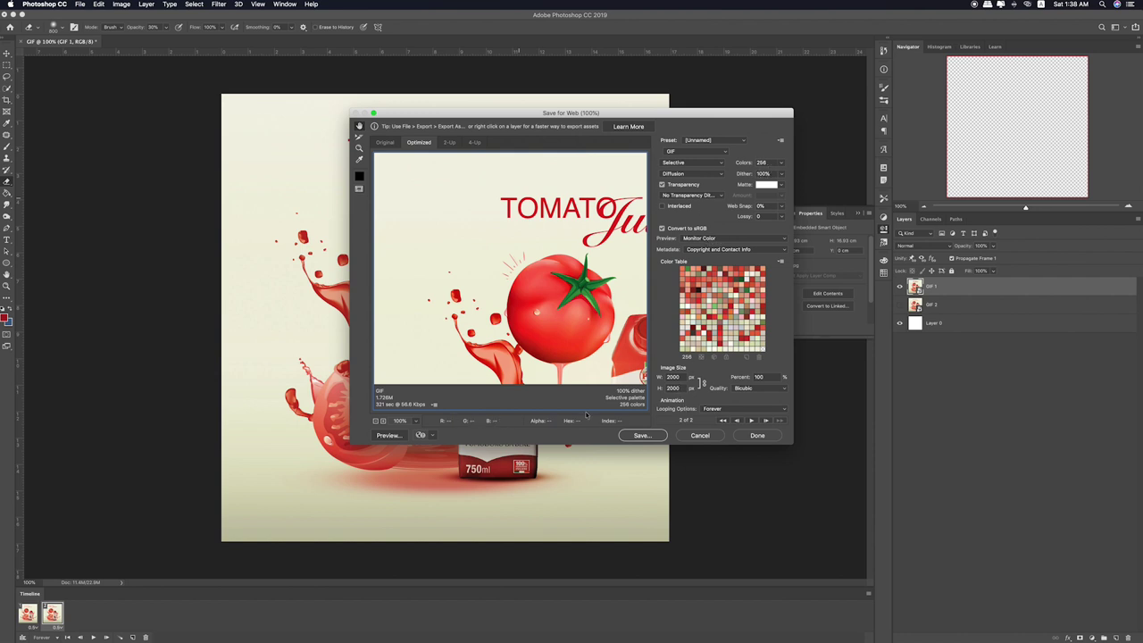
click(651, 435)
click(409, 229)
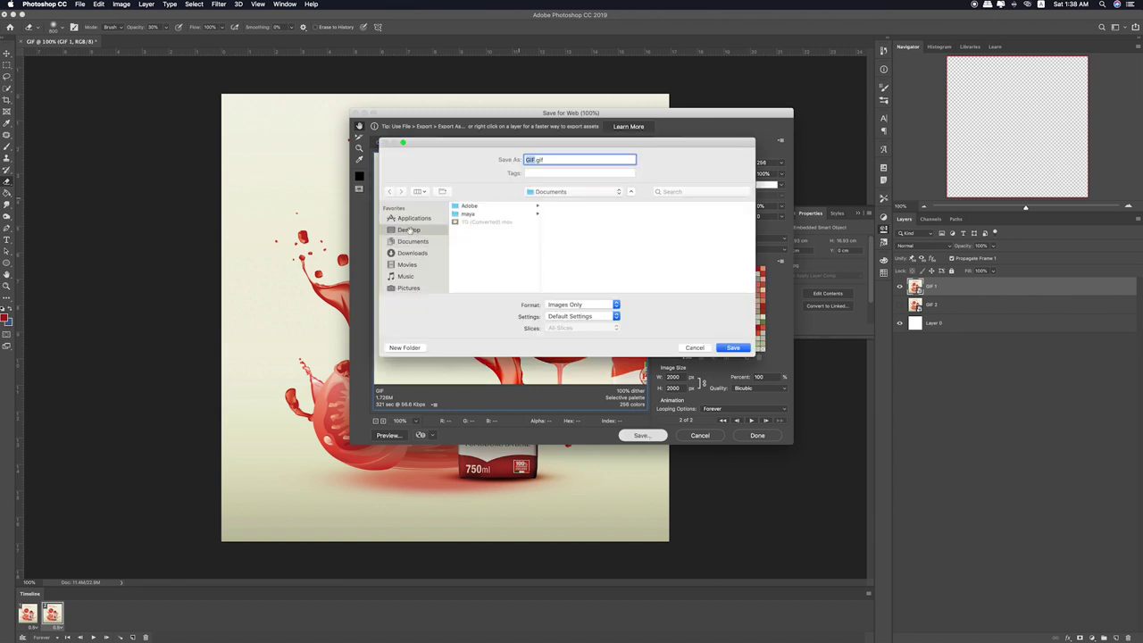
key(Return)
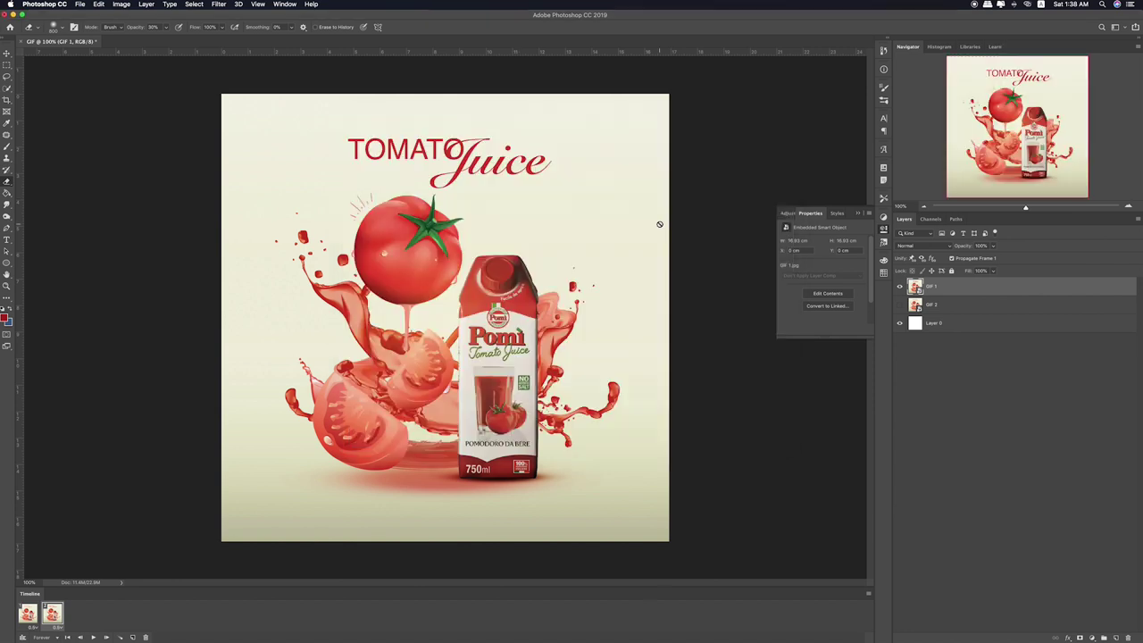
Quick Look the exported GIF.gif from the desktop
click(14, 4)
click(1115, 183)
key(space)
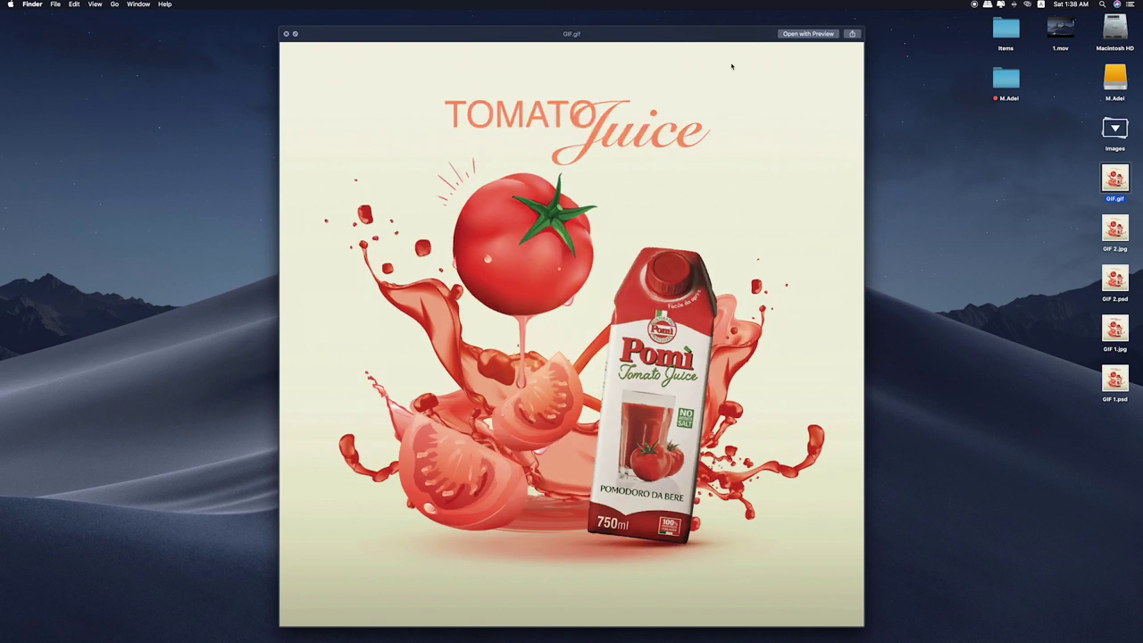